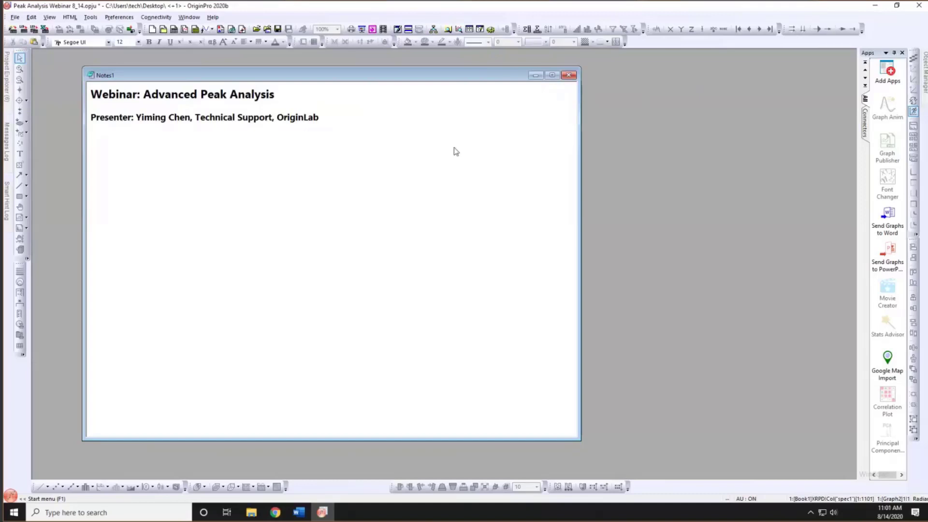
- Open the "1.1 Quick Peak Gadget" subfolder of "1. Peak Finding" in the project
click(9, 92)
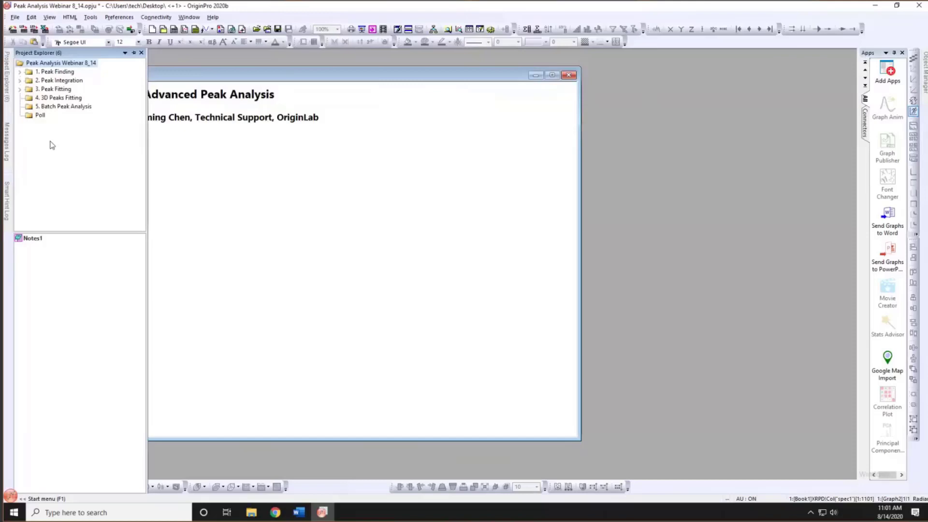
click(20, 71)
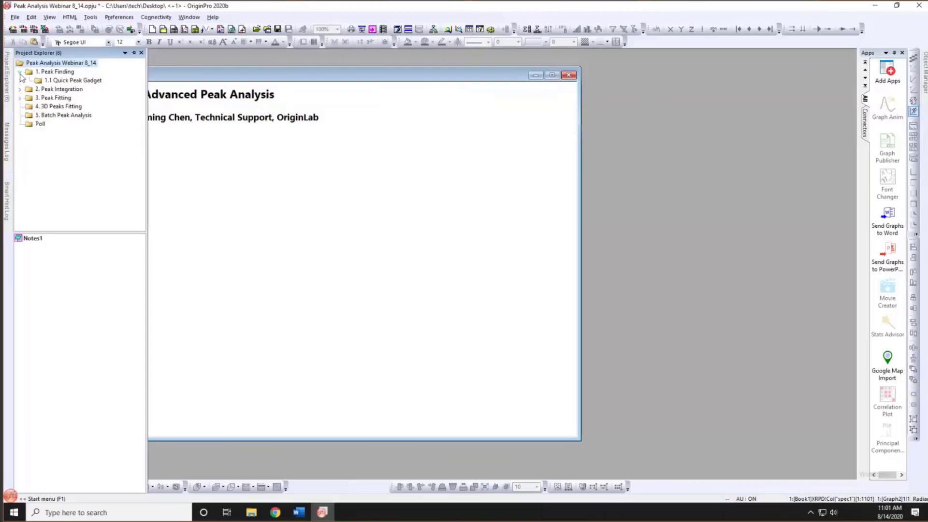
click(61, 82)
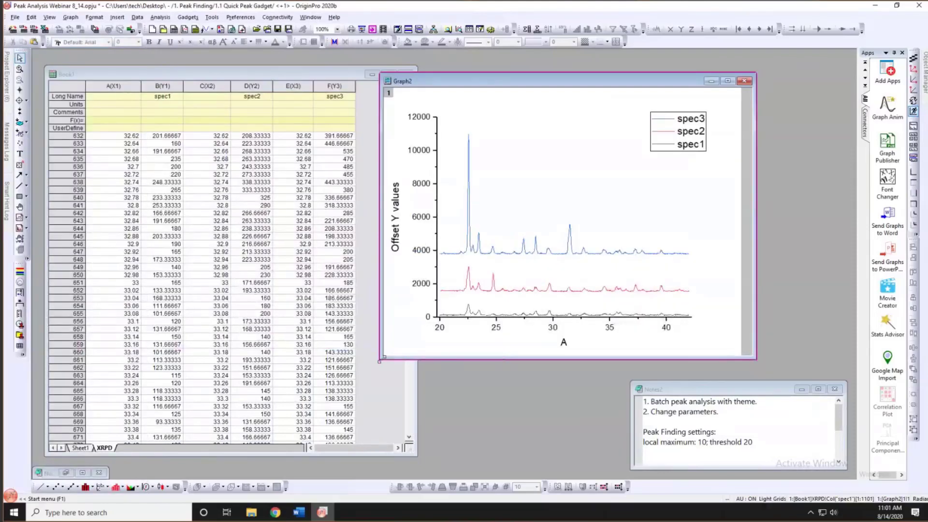
- Enlarge and reposition the Graph2 window over the worksheet and make the graph page fill the window
drag(380, 358, 326, 379)
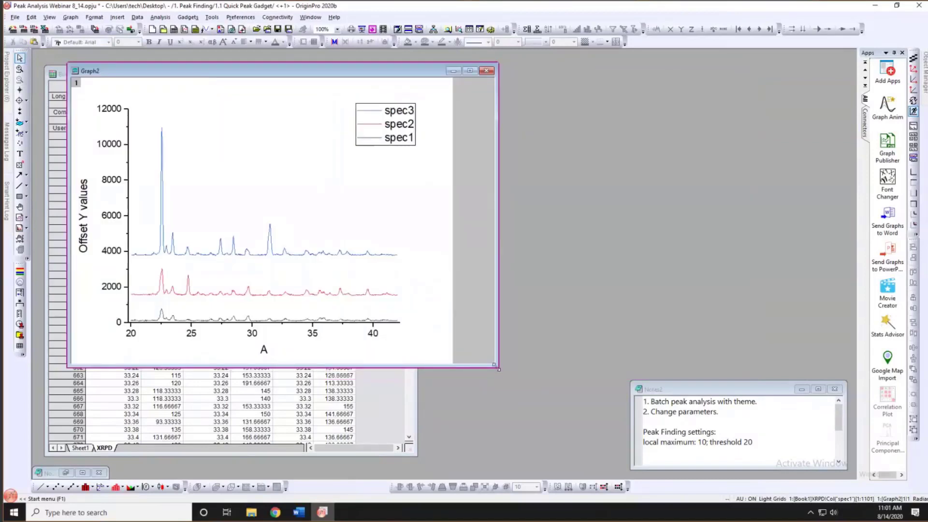
drag(538, 365, 565, 365)
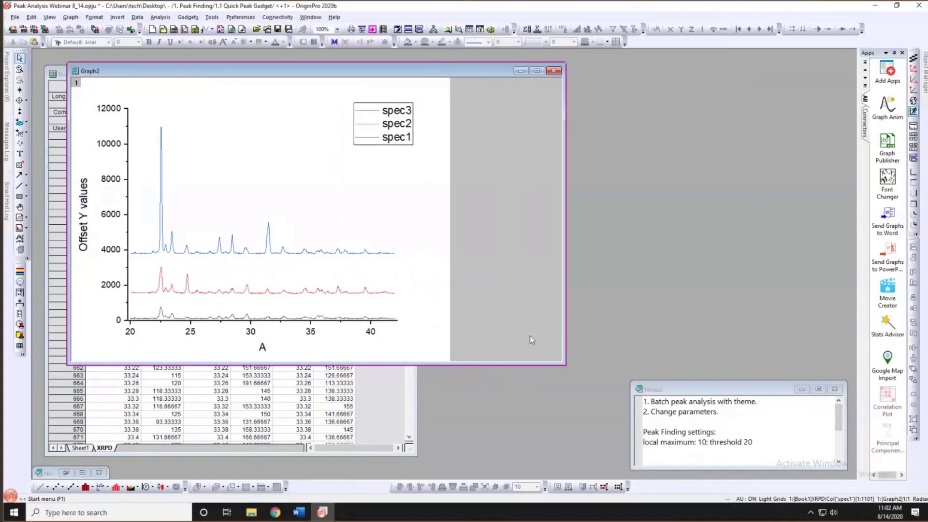
click(333, 163)
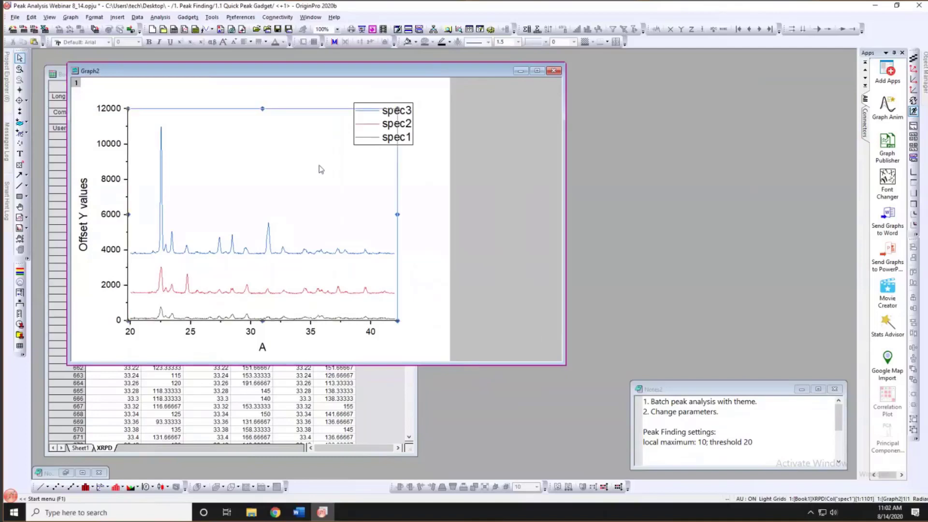
click(320, 88)
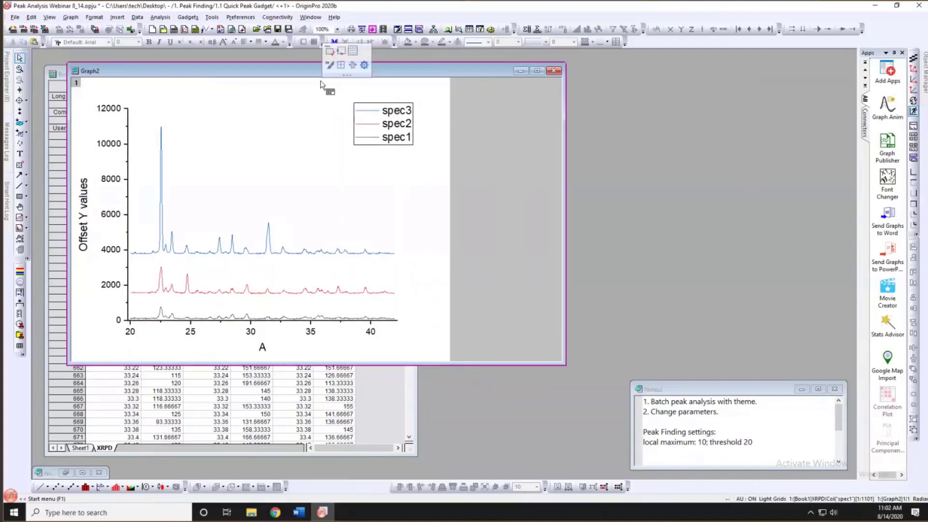
click(340, 65)
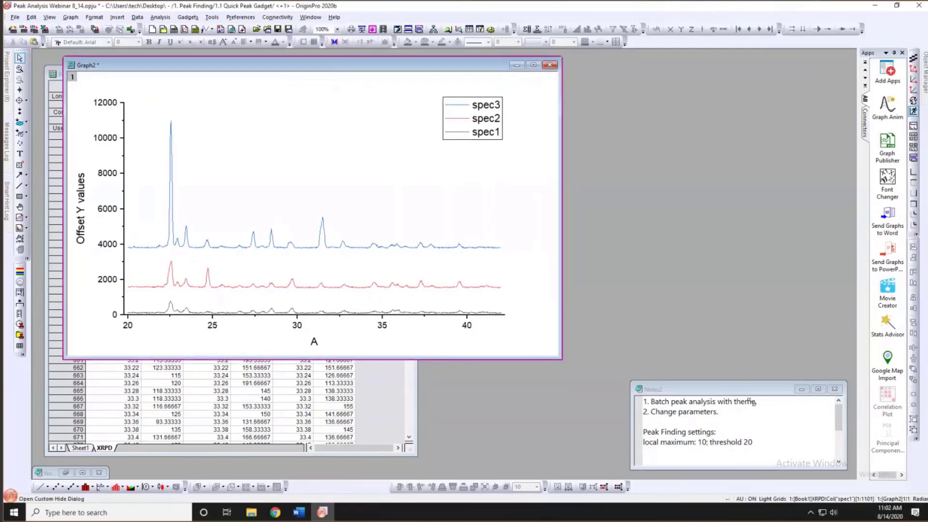
drag(752, 401, 749, 401)
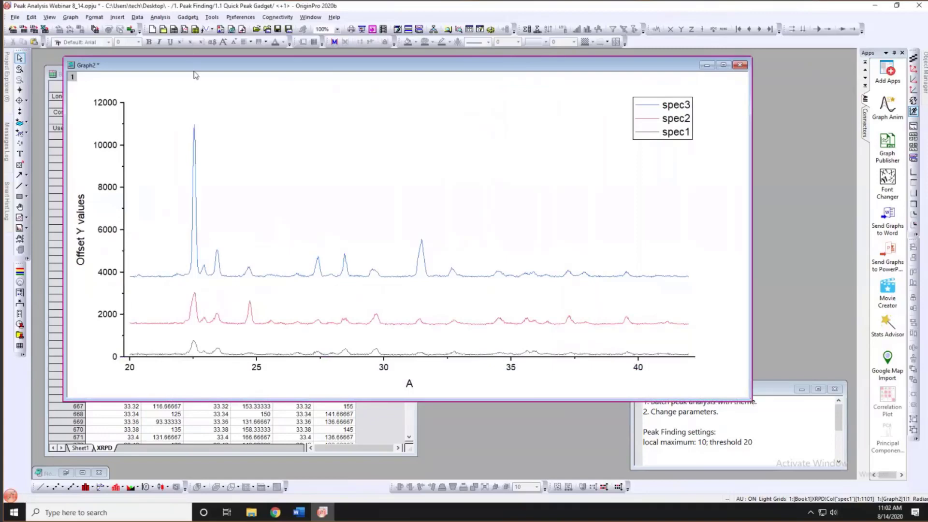
drag(175, 65, 175, 71)
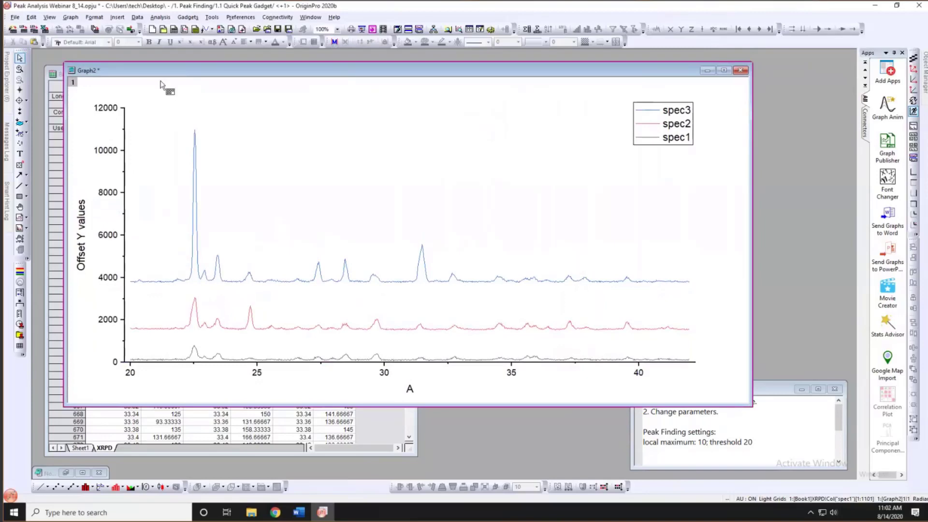
drag(165, 75, 162, 69)
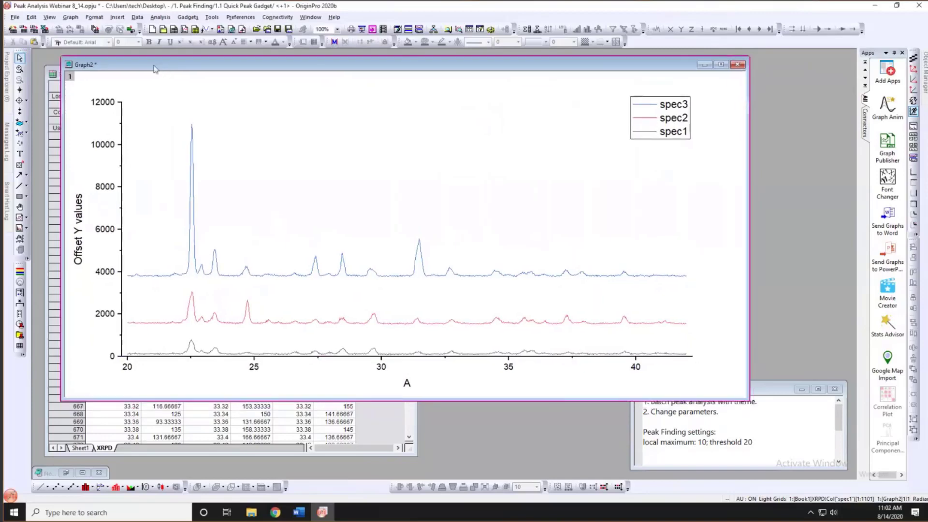
- Add the Quick Peaks gadget to the graph with the peak direction set to Positive
click(187, 17)
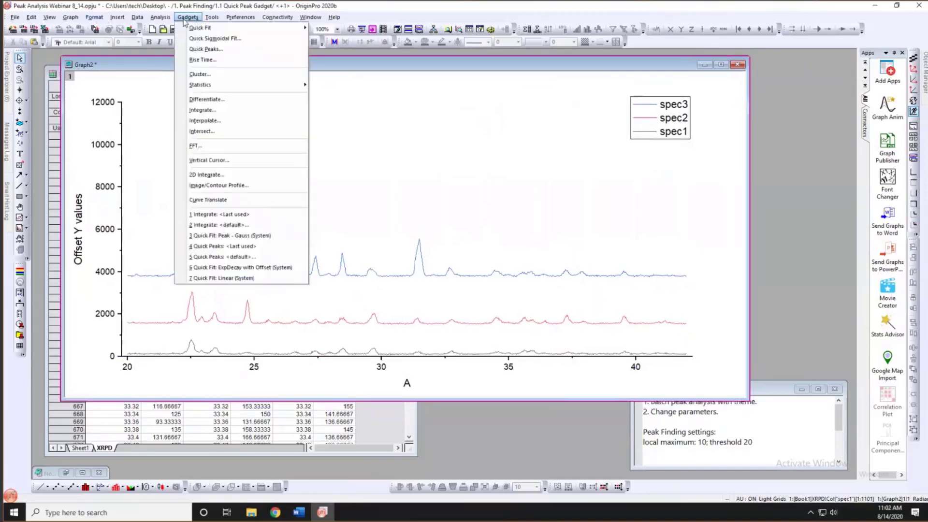
mouse_move(188, 28)
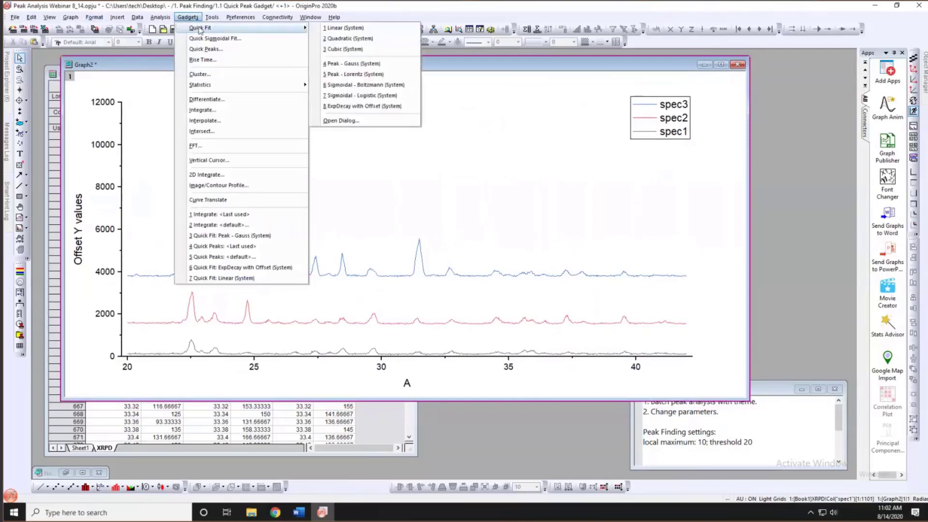
click(212, 48)
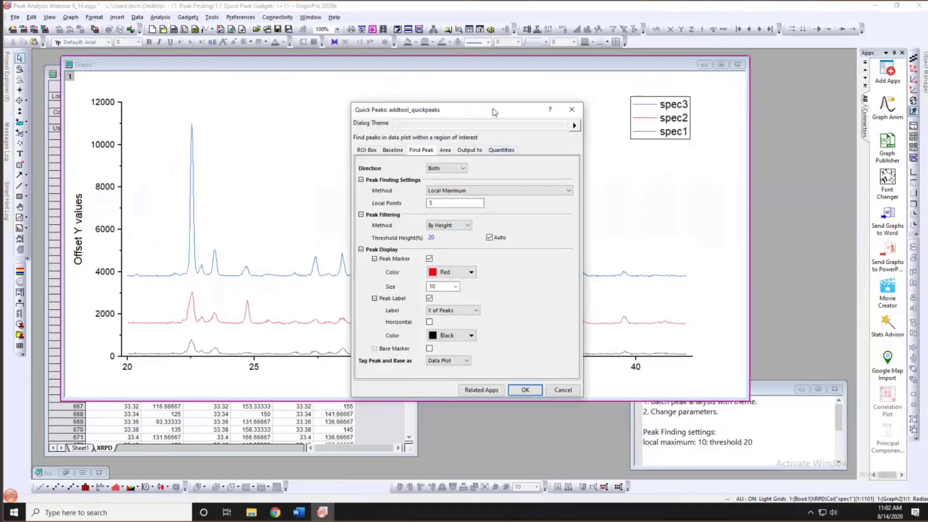
drag(503, 104, 517, 94)
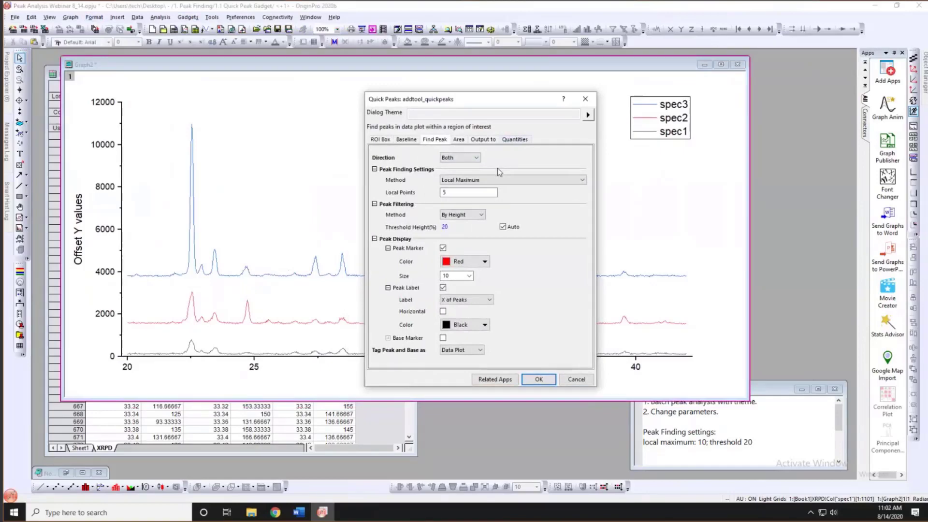
click(464, 158)
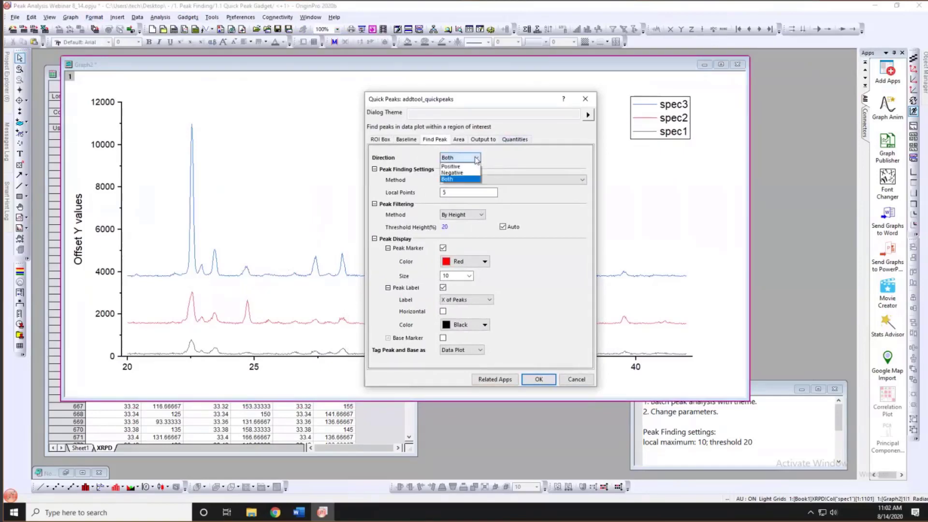
click(468, 166)
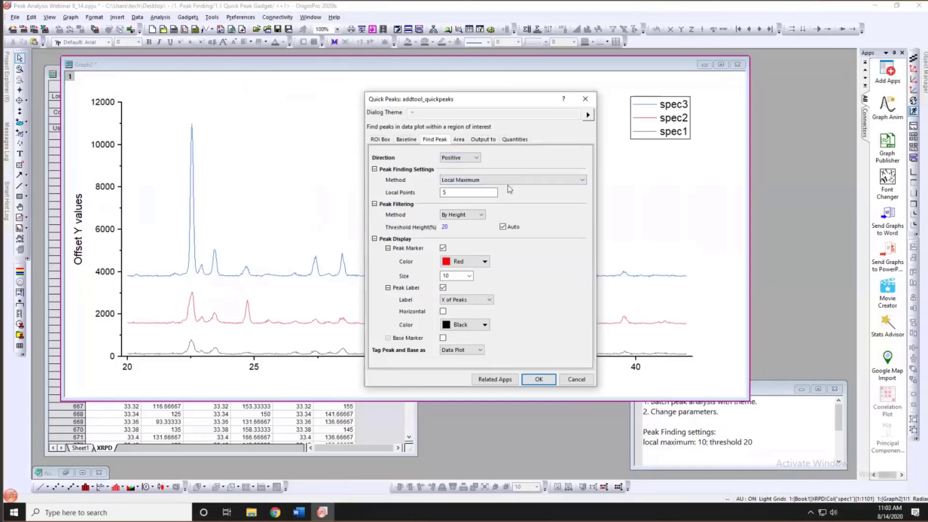
click(452, 194)
click(538, 379)
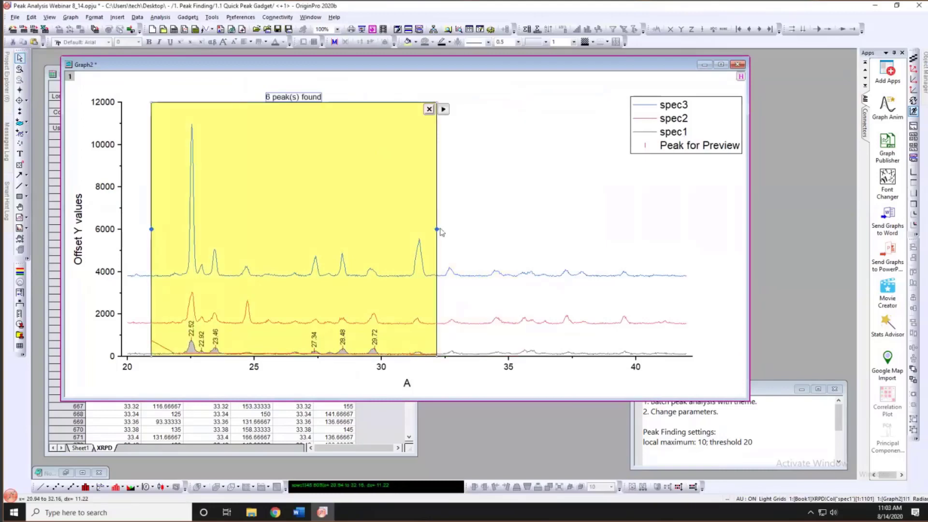
- Extend the upper X limit of the gadget's region of interest to about 41.5 and slightly enlarge the graph window
drag(437, 229, 673, 231)
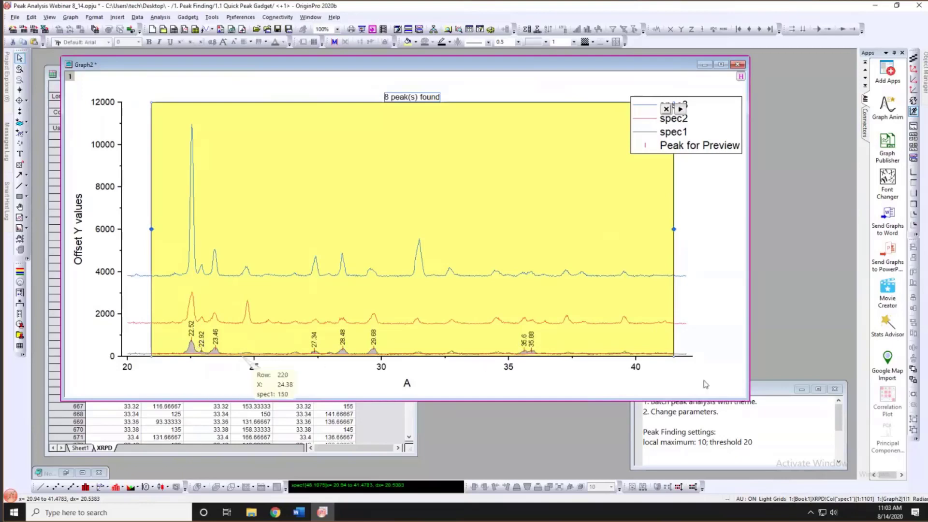
drag(751, 404, 754, 418)
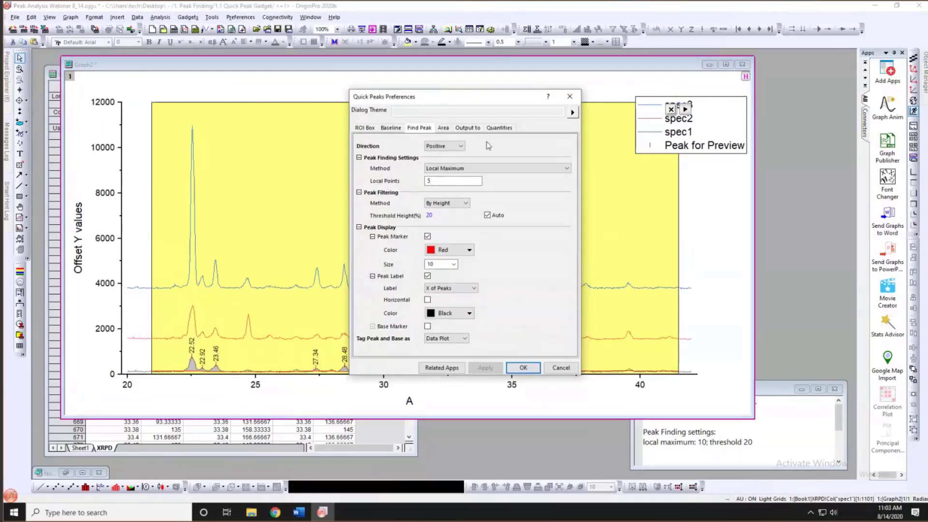
- Set the Quick Peaks baseline mode to Constant with the Minimum option and apply it
click(394, 131)
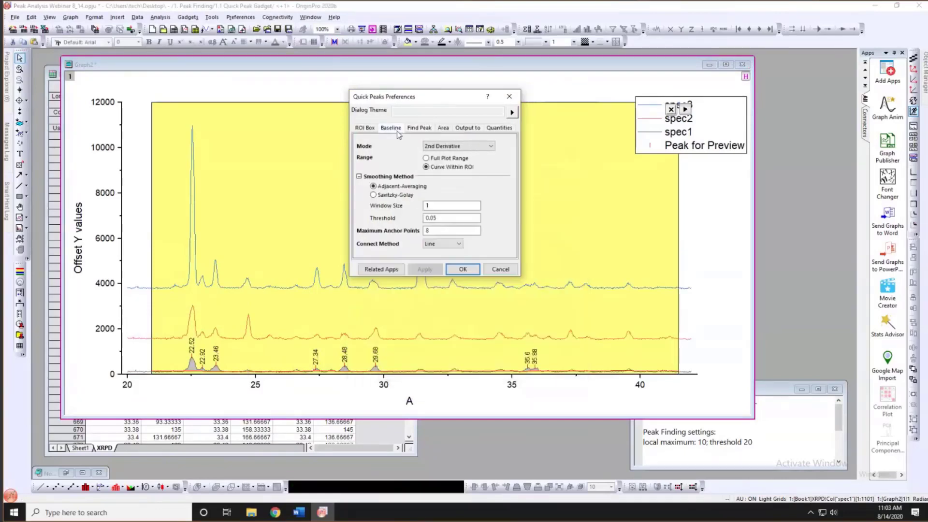
click(439, 147)
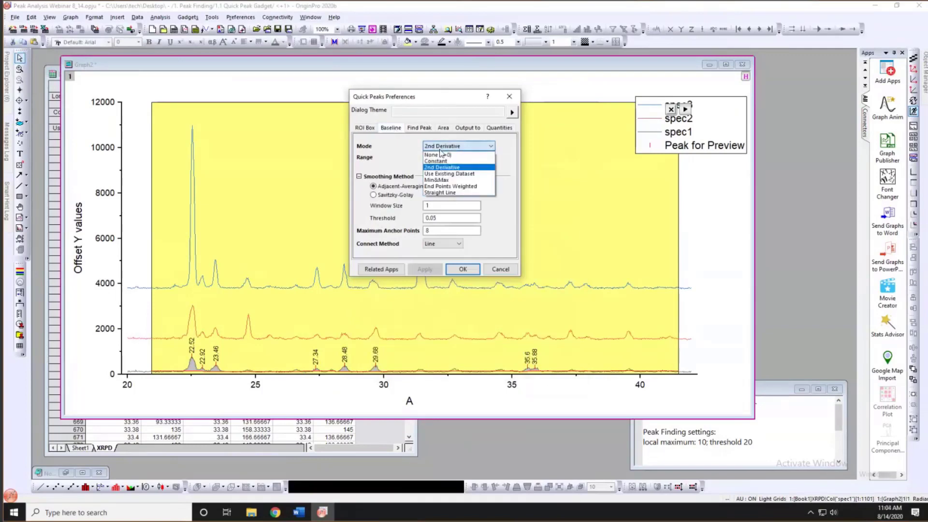
click(440, 160)
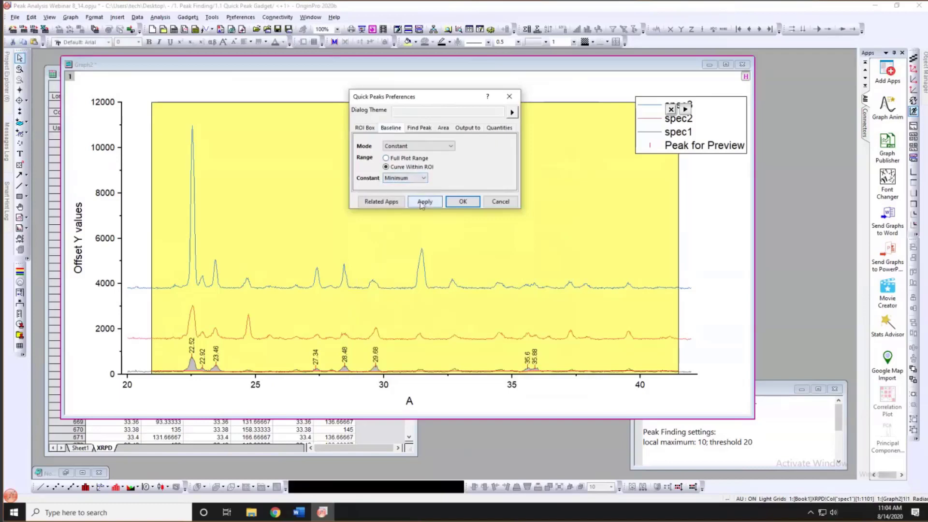
click(421, 204)
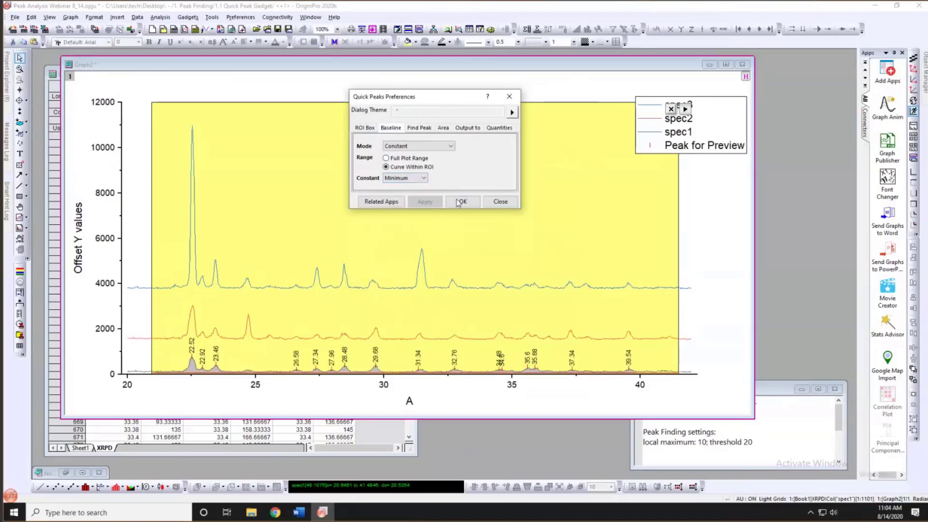
click(459, 202)
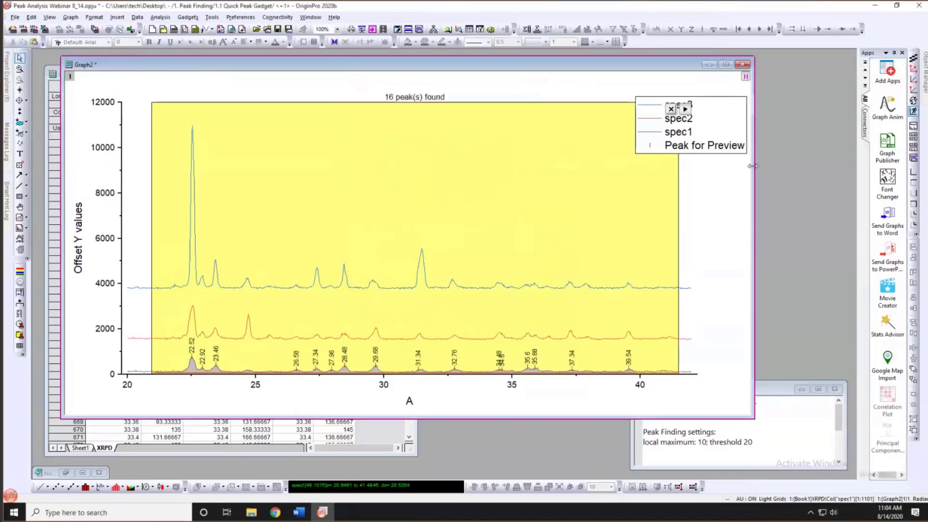
- Narrow the graph window and preview the peaks on spec2 and spec3 by changing the gadget's data, returning it to spec1
drag(735, 167, 701, 172)
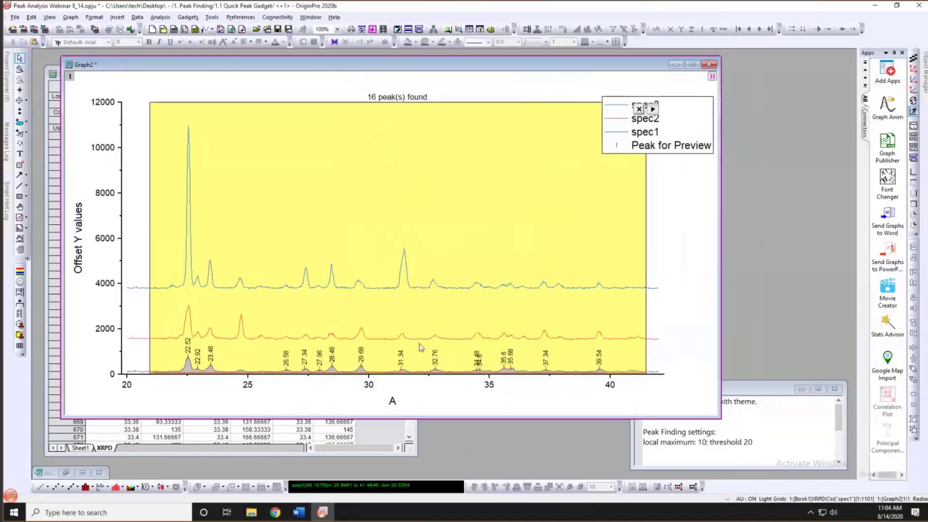
click(653, 109)
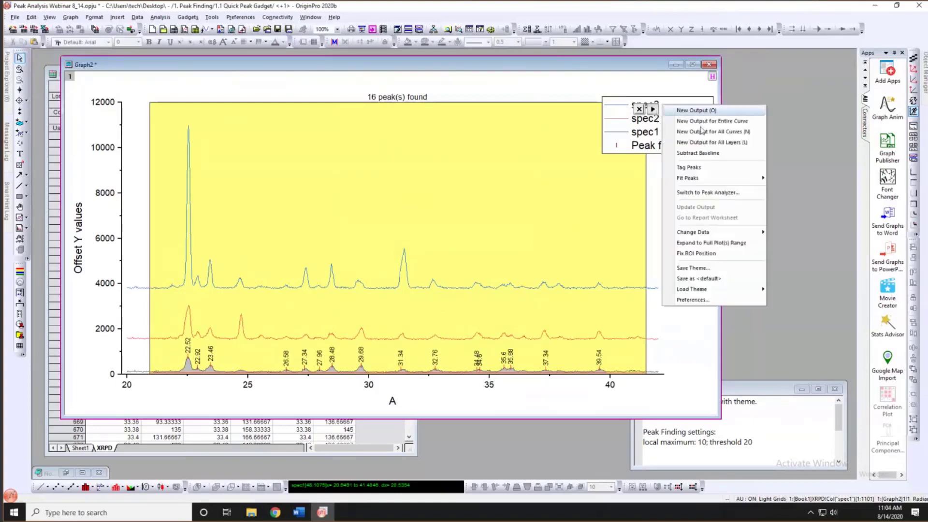
mouse_move(698, 234)
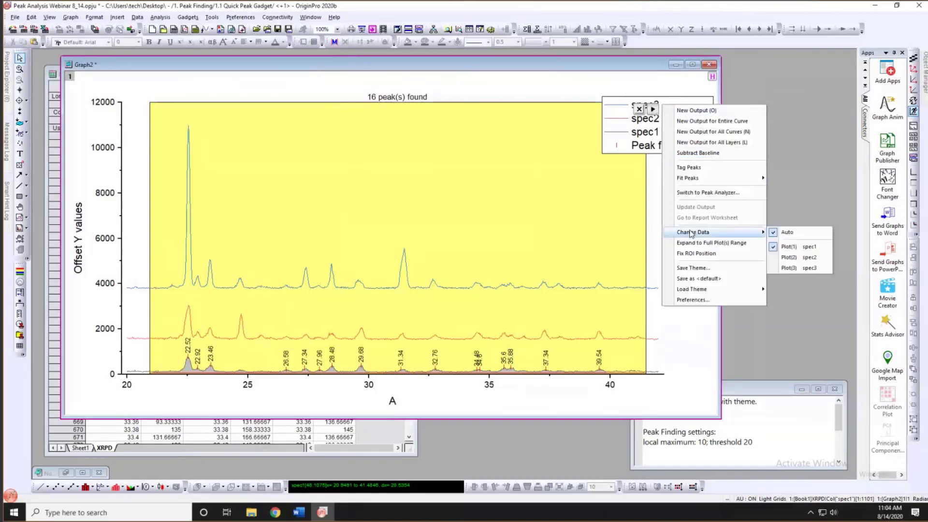
click(794, 257)
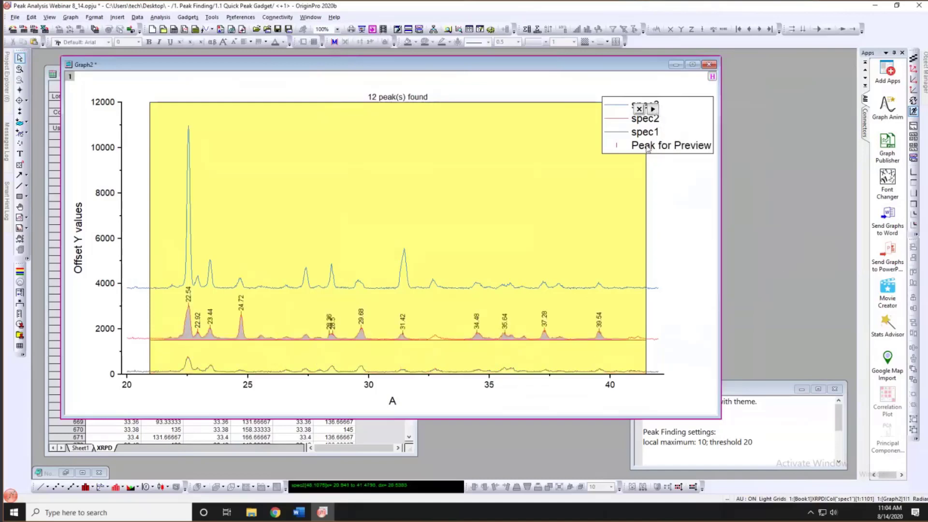
click(653, 109)
mouse_move(719, 233)
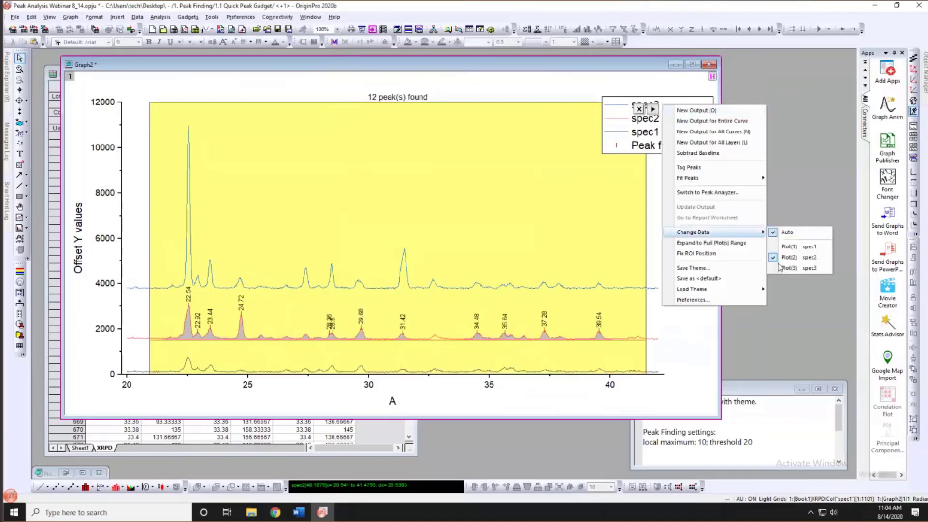
click(788, 269)
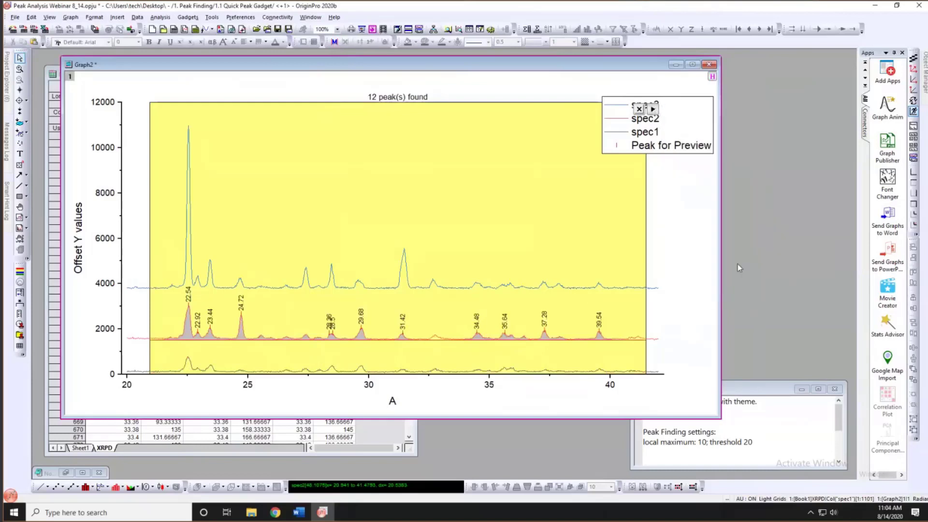
click(653, 109)
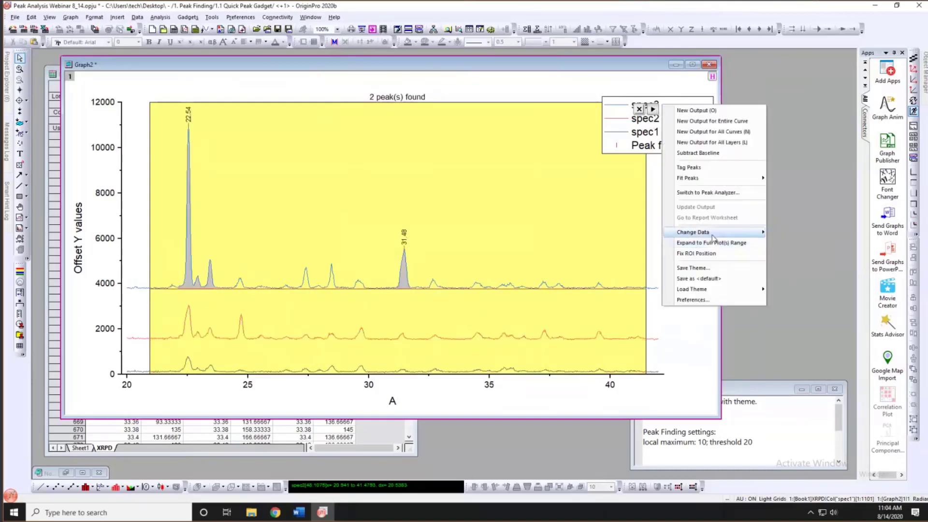
mouse_move(715, 232)
click(773, 247)
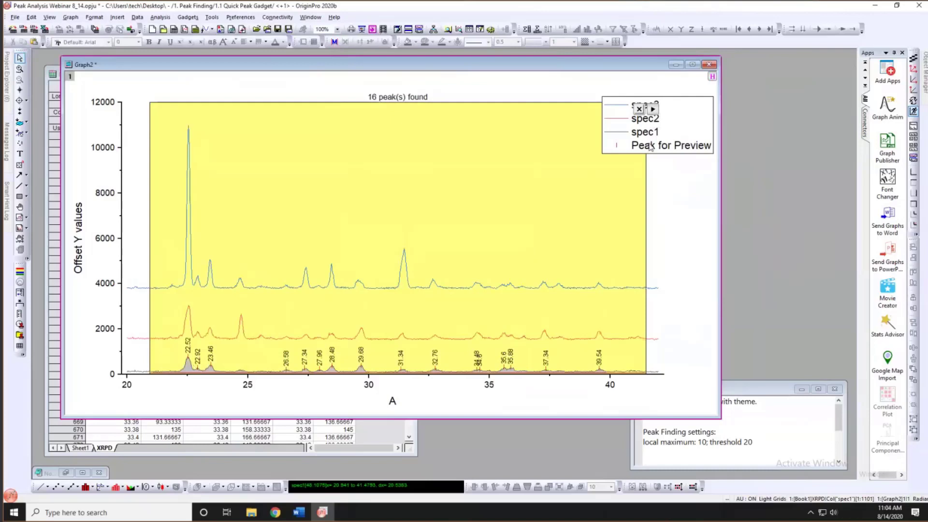
- Tag the peaks found on the spec1 curve
click(652, 109)
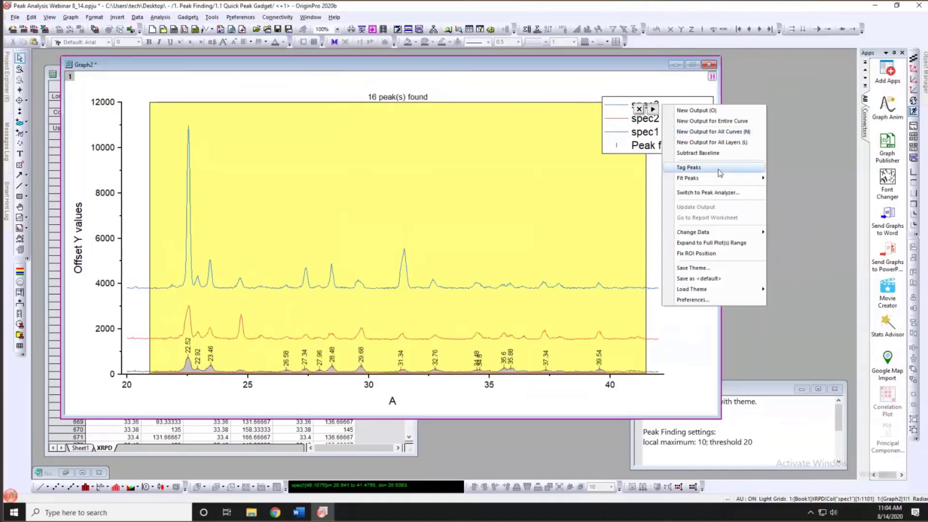
click(719, 172)
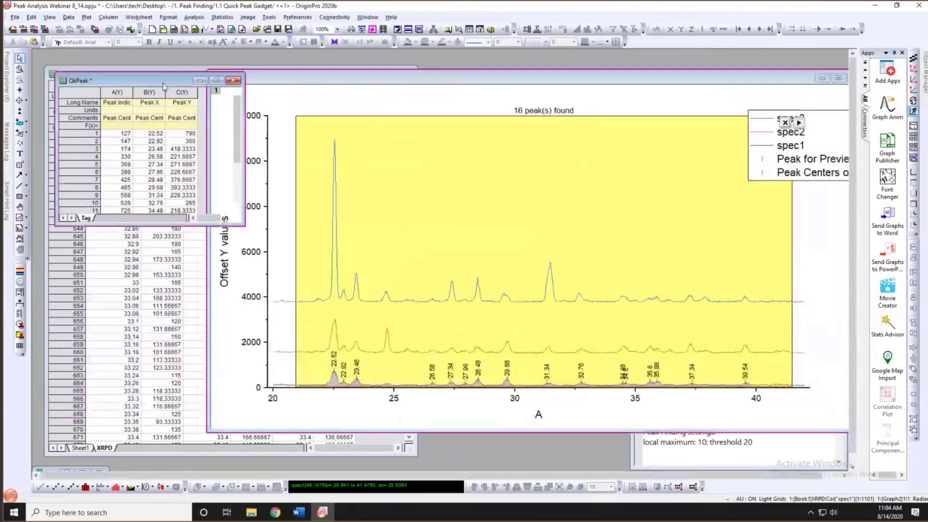
- Enlarge the QkPeak workbook to show all rows of the Tag sheet, and bring the graph window back in front
drag(243, 226, 237, 409)
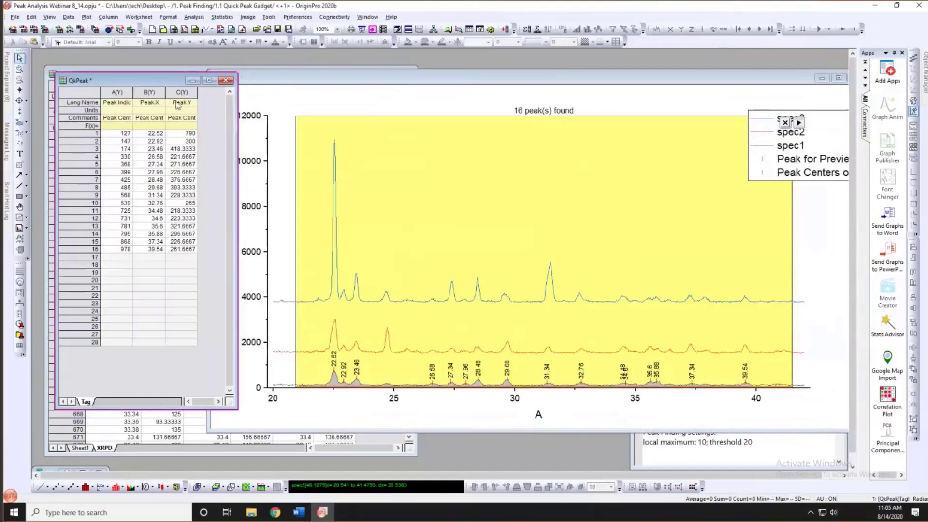
click(416, 77)
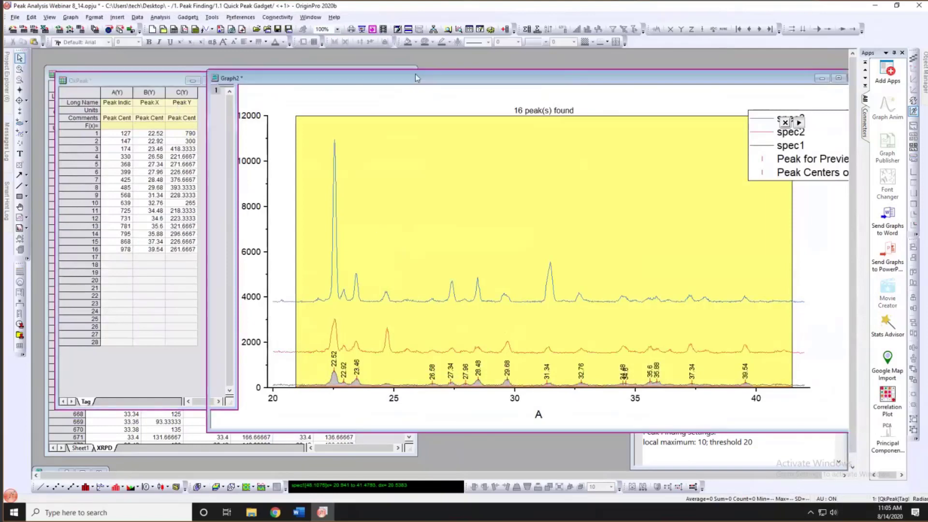
drag(386, 72, 370, 72)
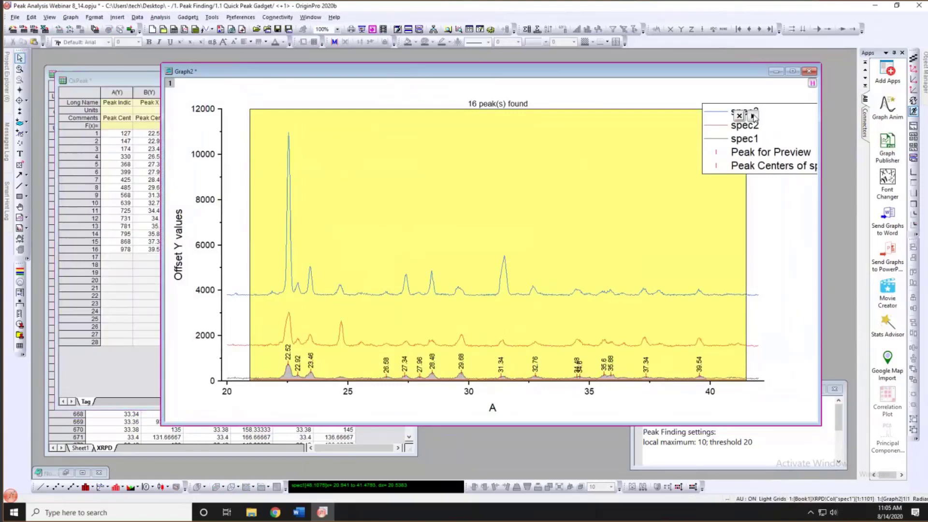
- Change the gadget's data to spec2 and examine its curve for peaks that are not labelled
click(753, 116)
mouse_move(795, 239)
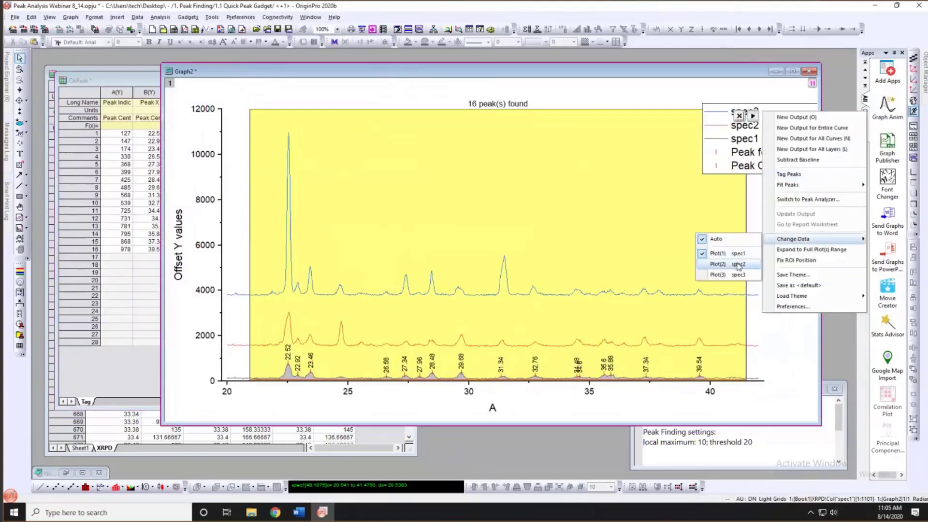
click(738, 264)
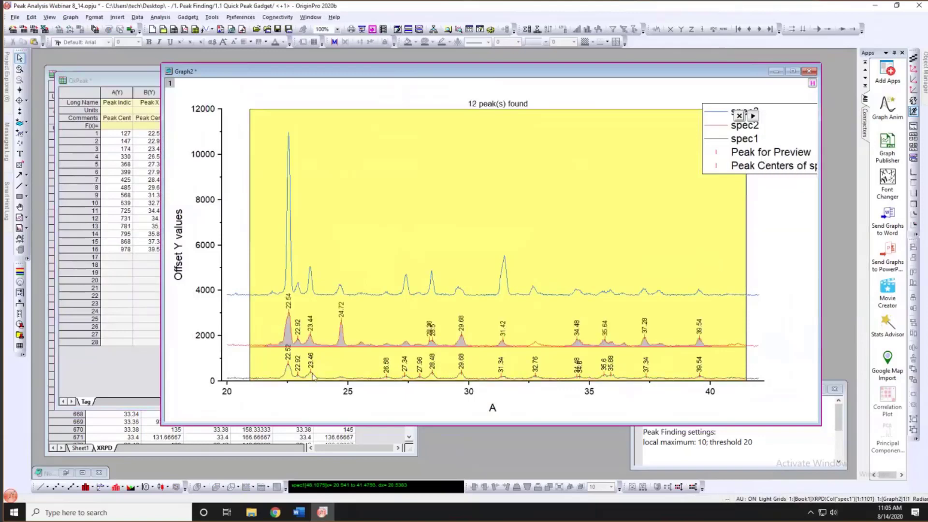
mouse_move(298, 376)
mouse_move(484, 346)
mouse_move(536, 345)
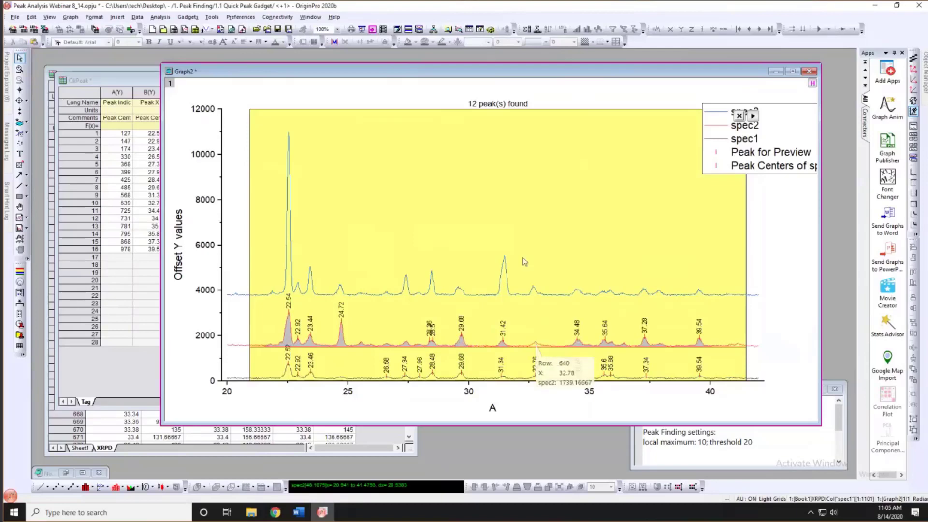
- Turn off the automatic threshold for By Height peak filtering and set the threshold height to 10%
double_click(530, 204)
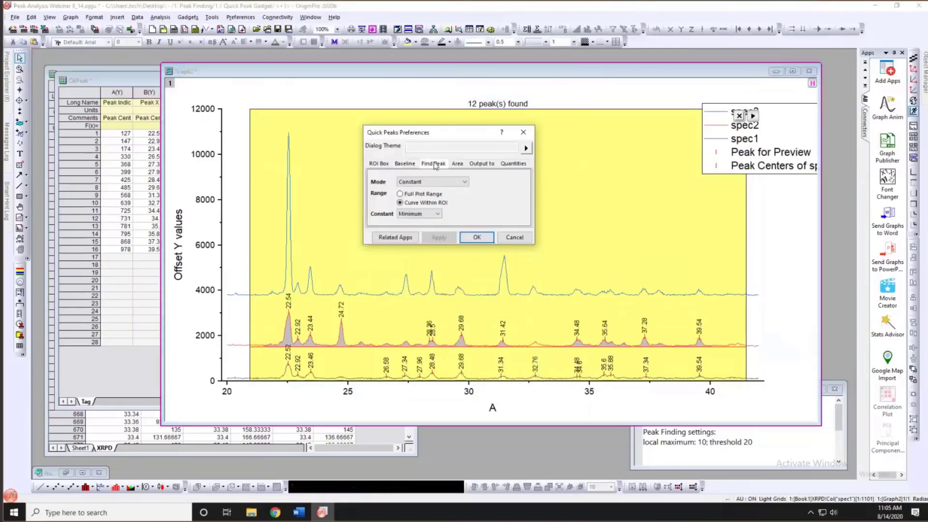
click(434, 164)
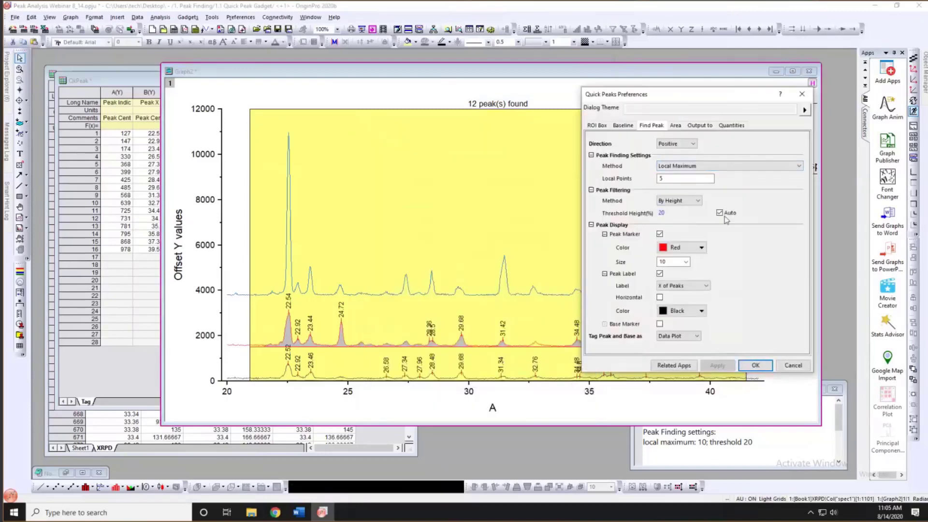
click(677, 202)
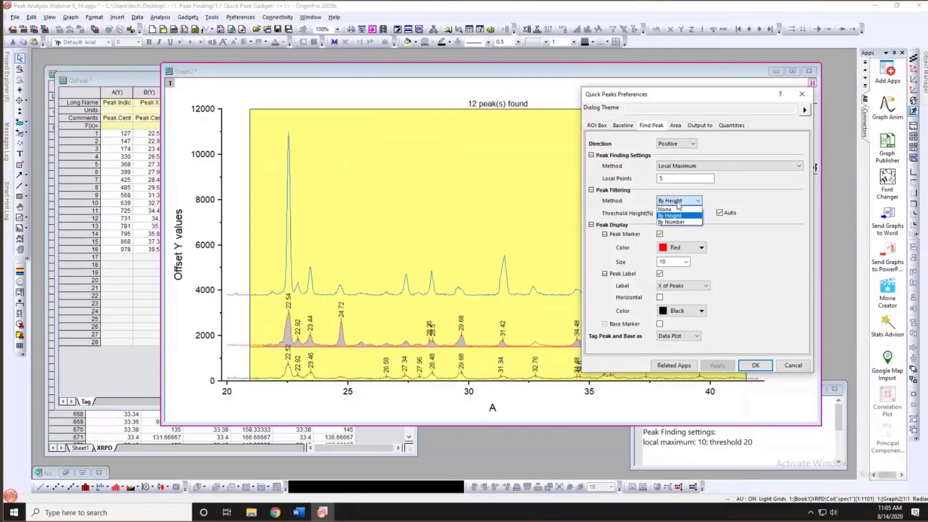
click(670, 215)
click(719, 213)
double_click(690, 213)
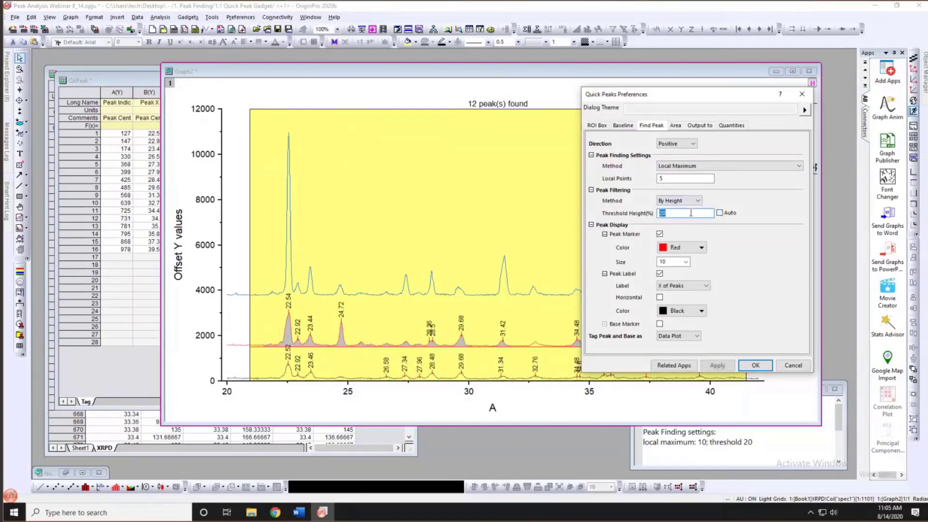
text(10)
click(716, 369)
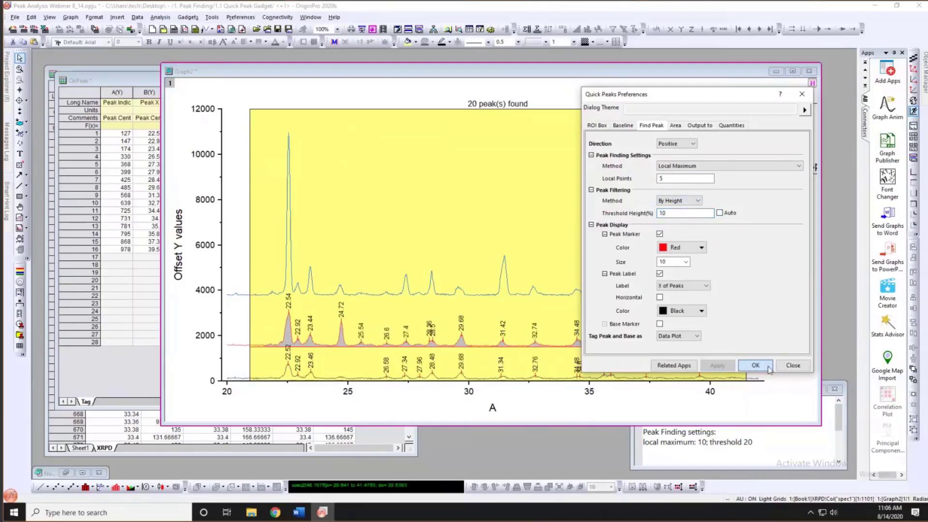
click(756, 365)
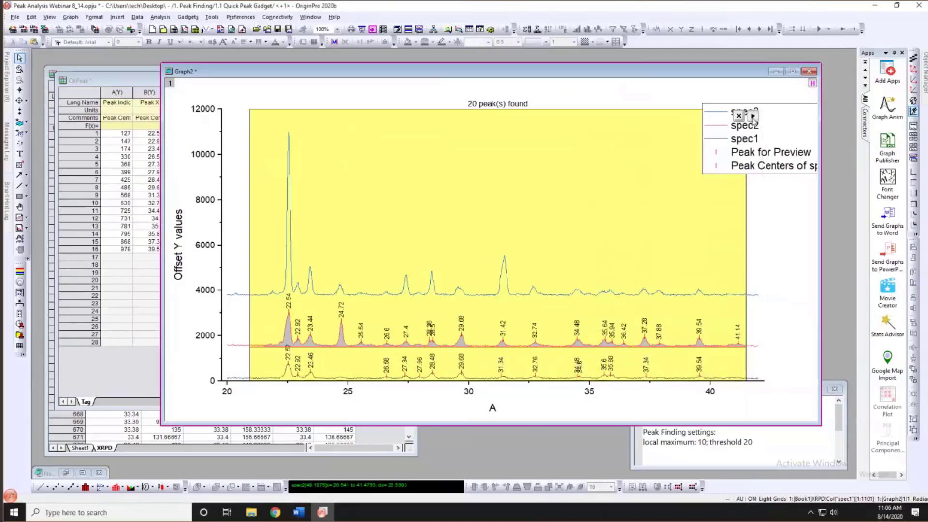
- Create a new output of the spec2 peaks and open the Result sheet of the QkPeak workbook
click(753, 117)
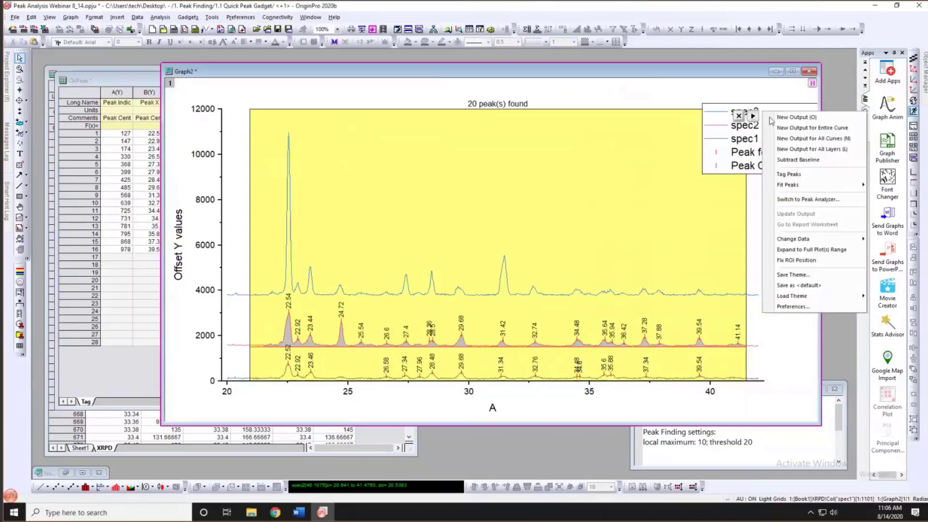
click(796, 126)
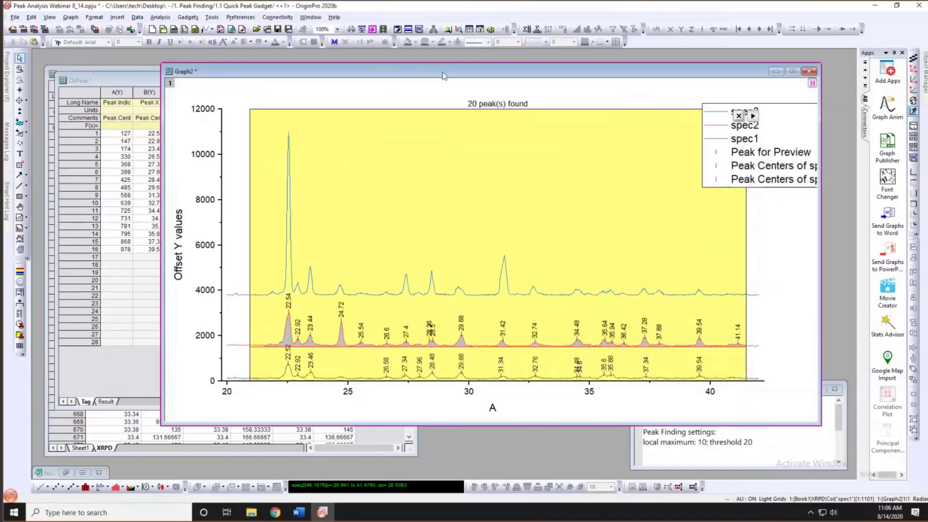
drag(443, 72, 528, 75)
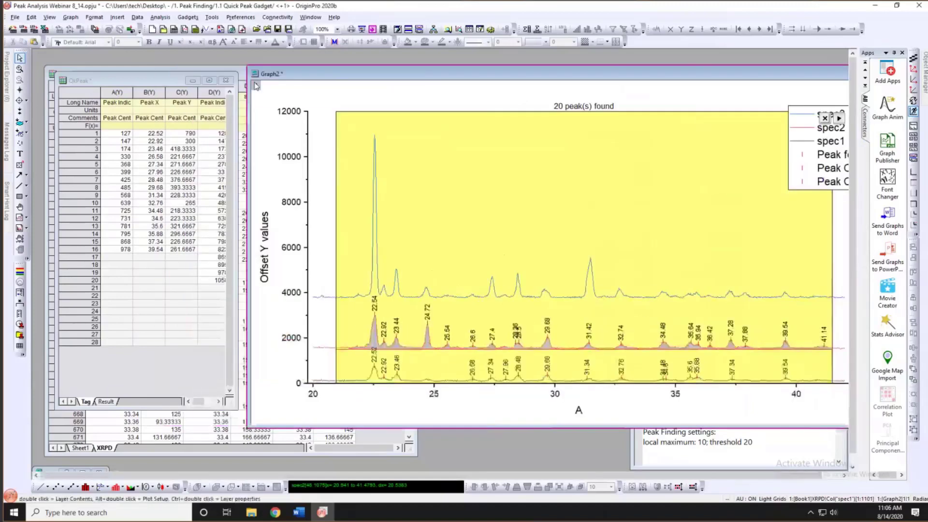
click(106, 401)
- Widen the QkPeak workbook to examine every Result column and the baseline Info cell, and reduce it to fit the columns
drag(145, 76, 134, 62)
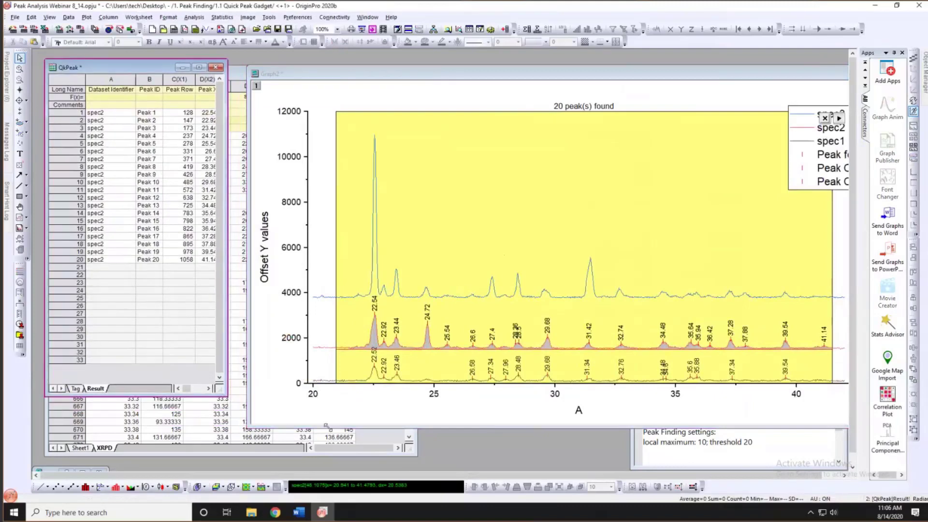
drag(227, 395, 493, 423)
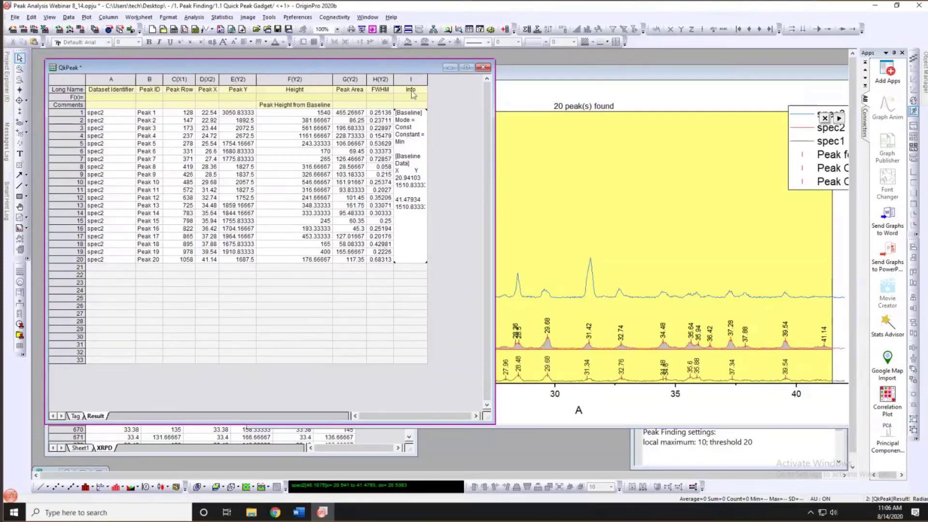
click(409, 157)
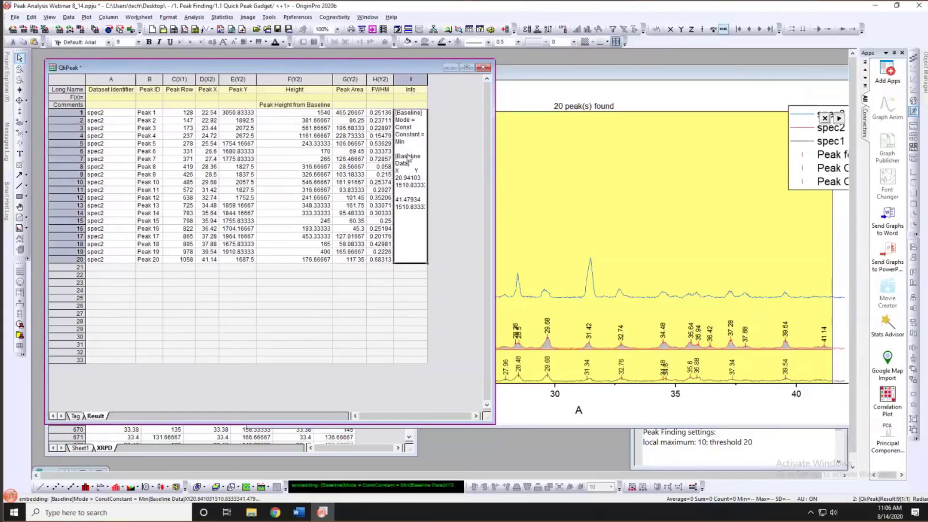
click(437, 185)
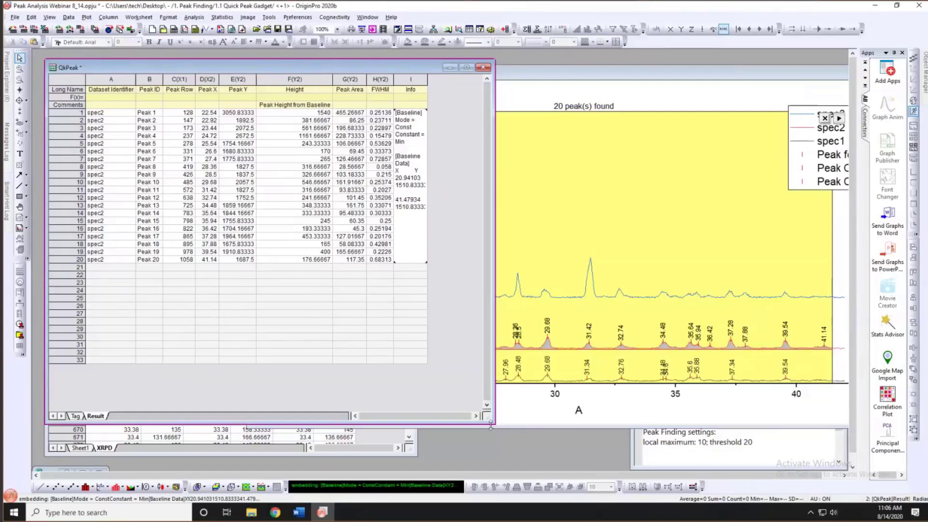
drag(491, 427, 459, 363)
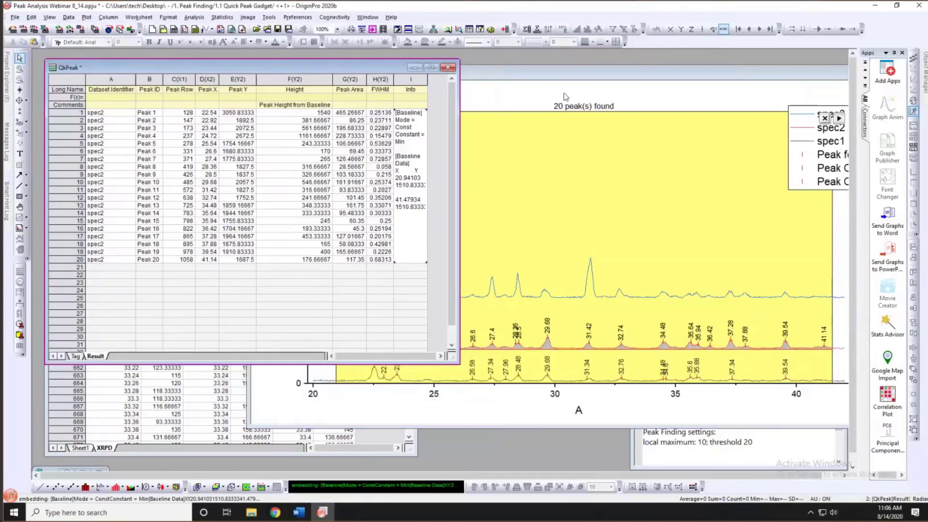
- Bring the graph window to the front and change the gadget's data to spec3
drag(571, 75, 478, 82)
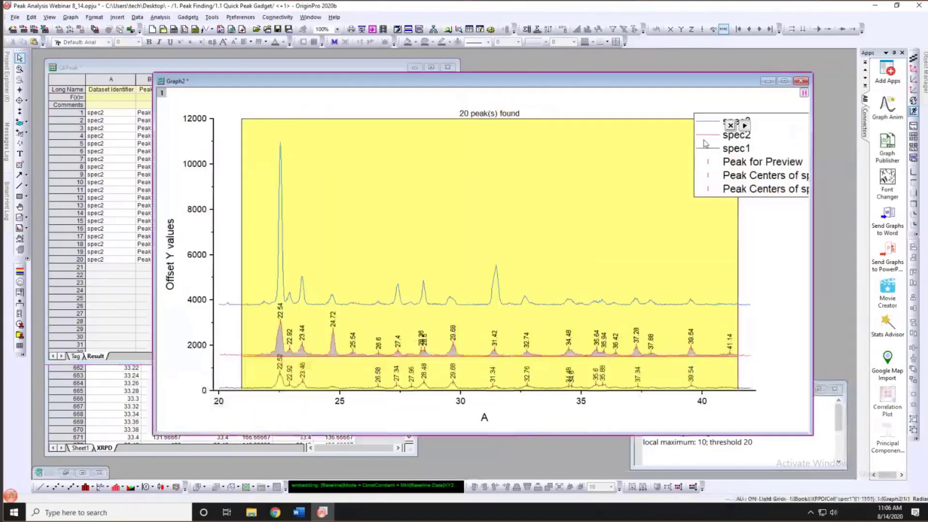
click(744, 126)
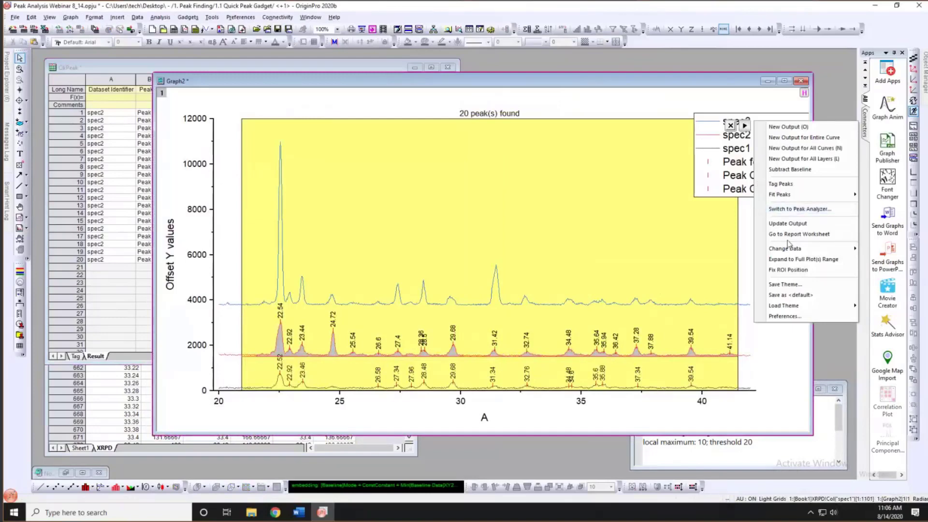
mouse_move(802, 248)
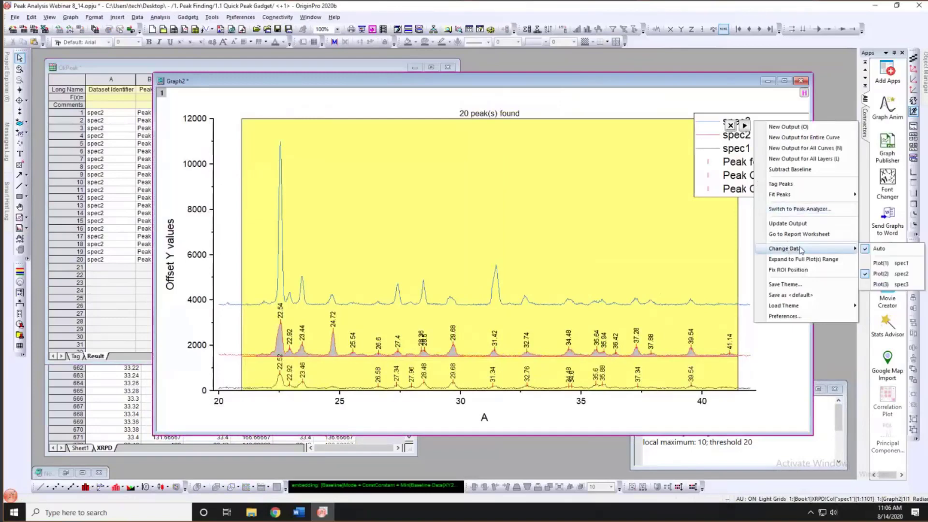
click(888, 285)
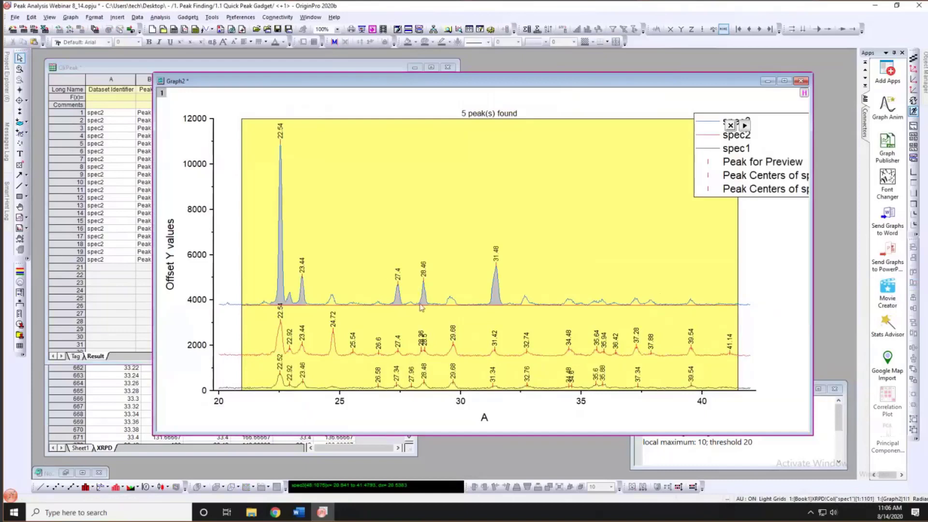
- Set the threshold height for the spec3 peak filtering to 5%
double_click(476, 225)
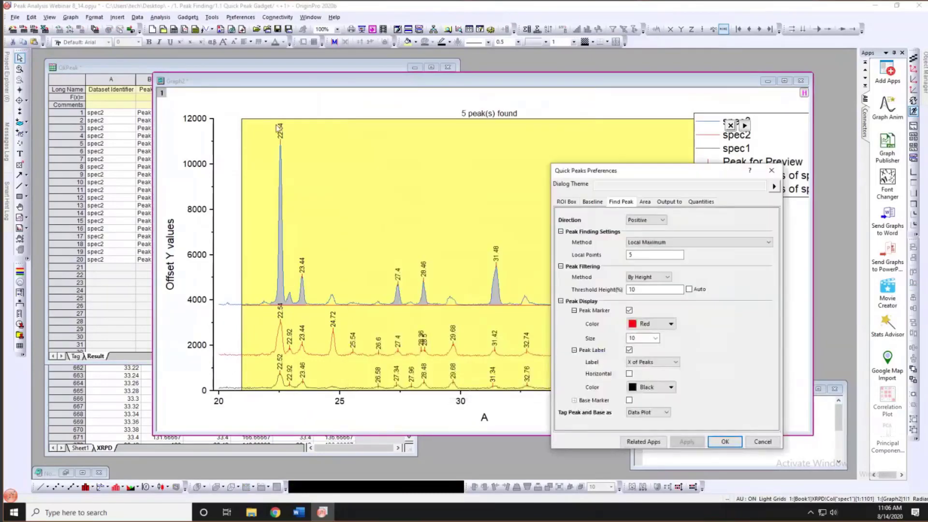
double_click(635, 286)
text(5)
click(725, 441)
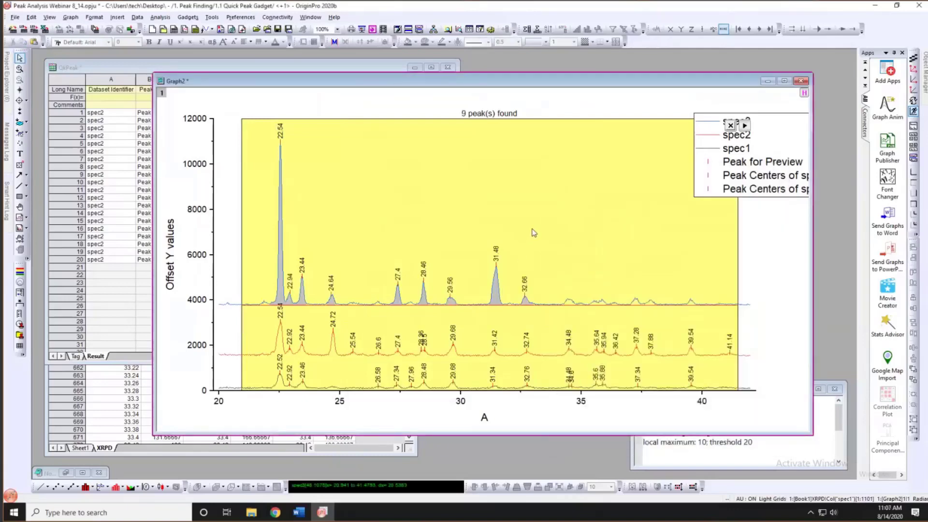
- Lower the threshold height for the spec3 peak filtering to 2%
click(554, 218)
double_click(555, 219)
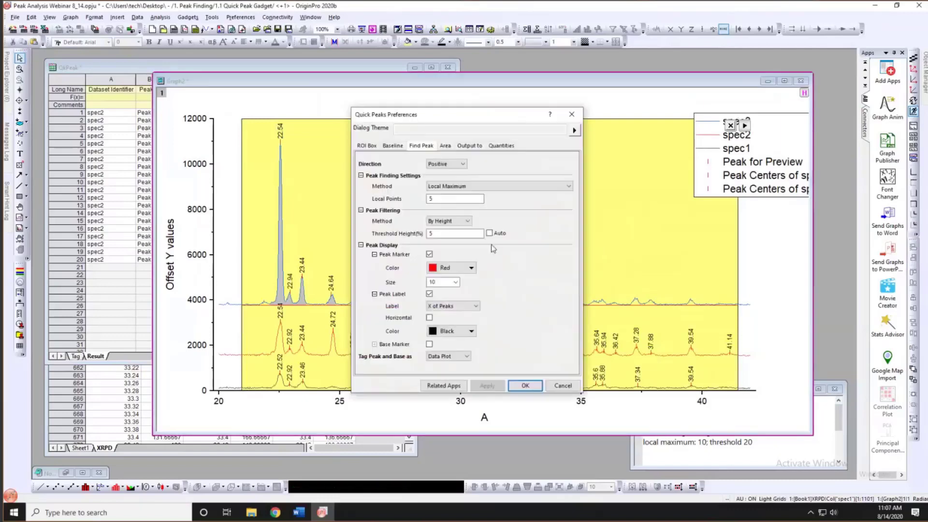
text(2)
click(523, 385)
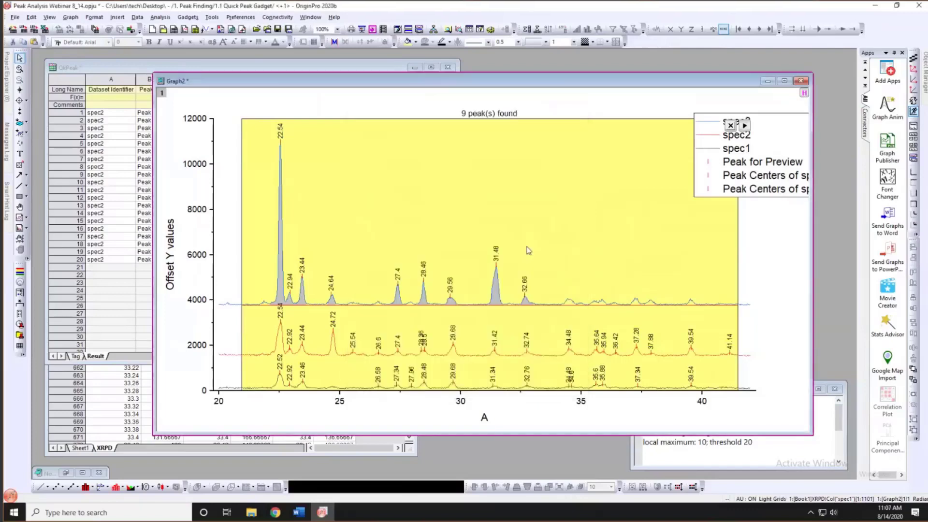
- Create a new output of the spec3 peaks and review the rows and baseline Info appended in the Result sheet
click(744, 125)
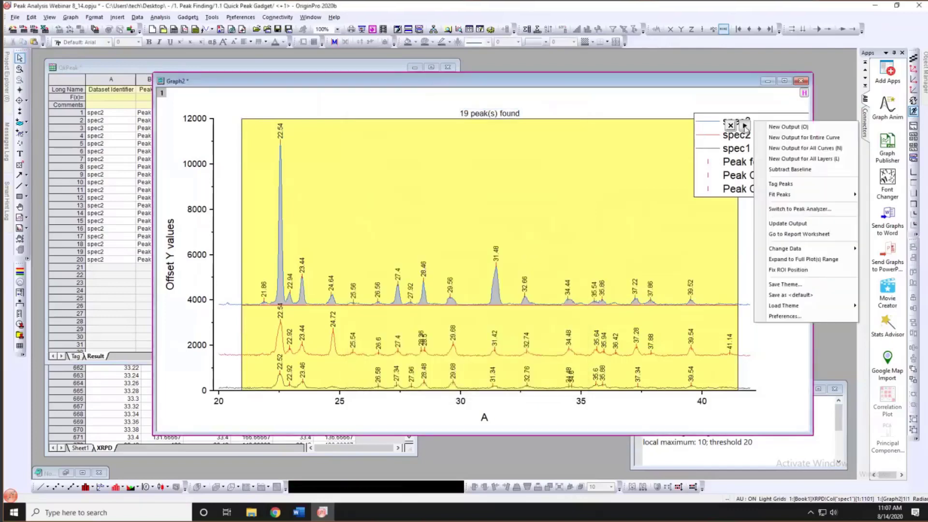
click(775, 127)
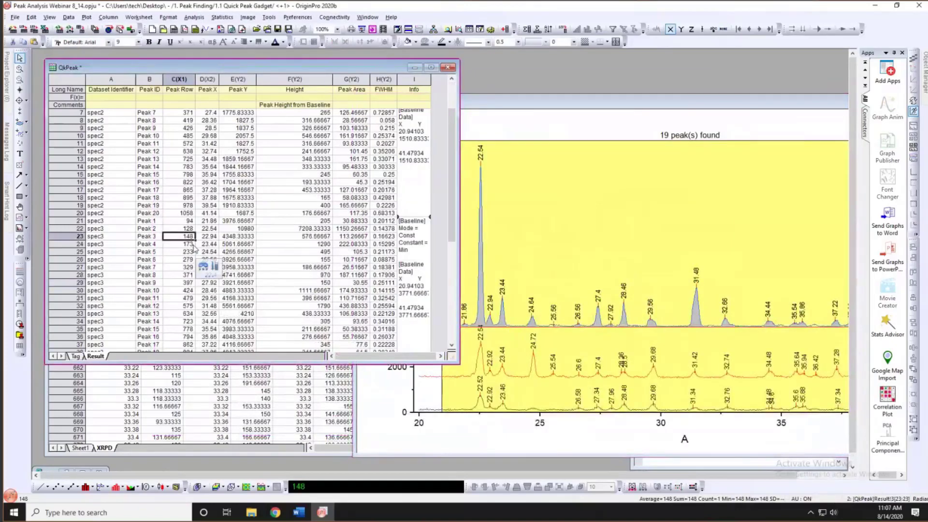
scroll(194, 248, down, 3)
click(416, 215)
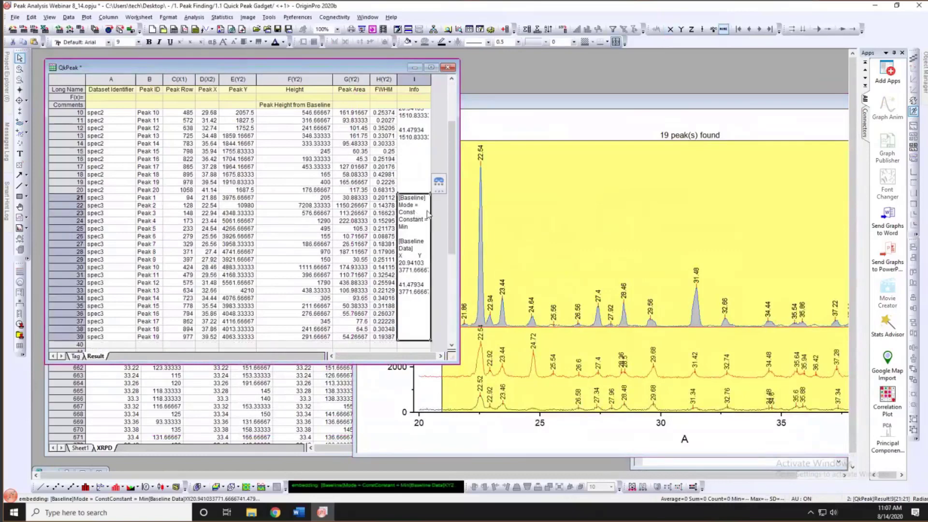
scroll(252, 246, up, 3)
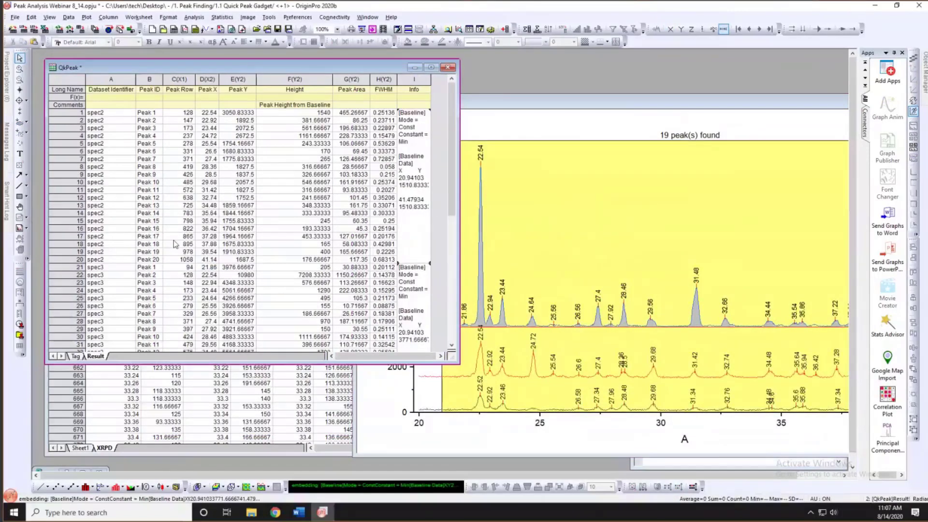
- Make the QkPeak workbook narrower and taller, and move the graph window in front so it overlaps the workbook
drag(454, 362, 358, 418)
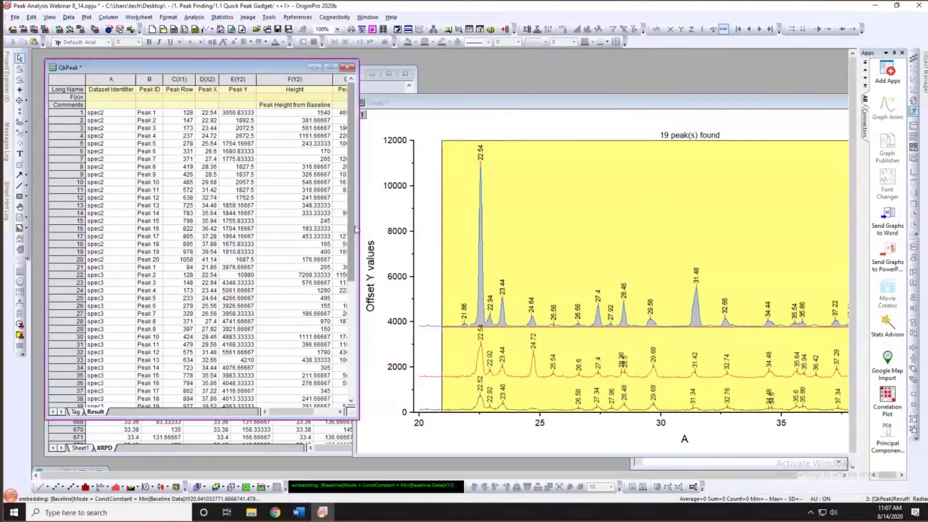
click(471, 106)
drag(465, 105, 276, 77)
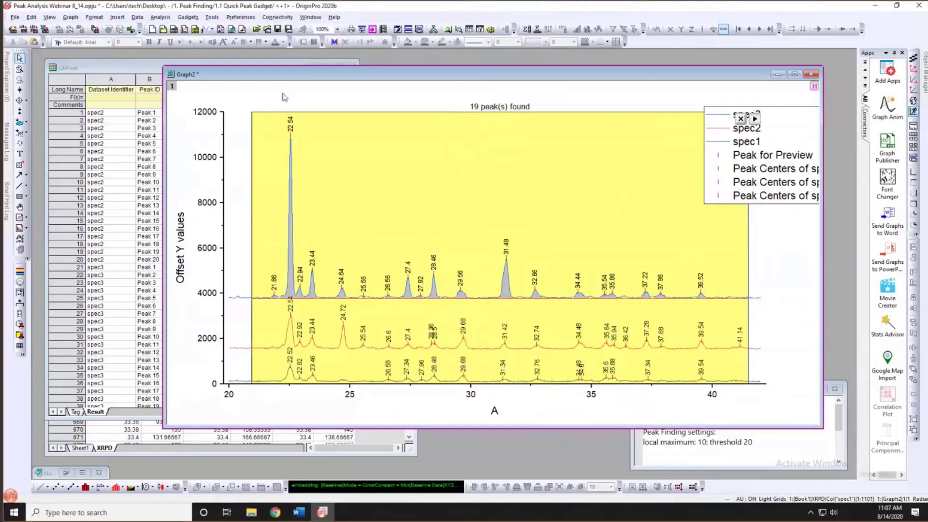
drag(271, 75, 292, 75)
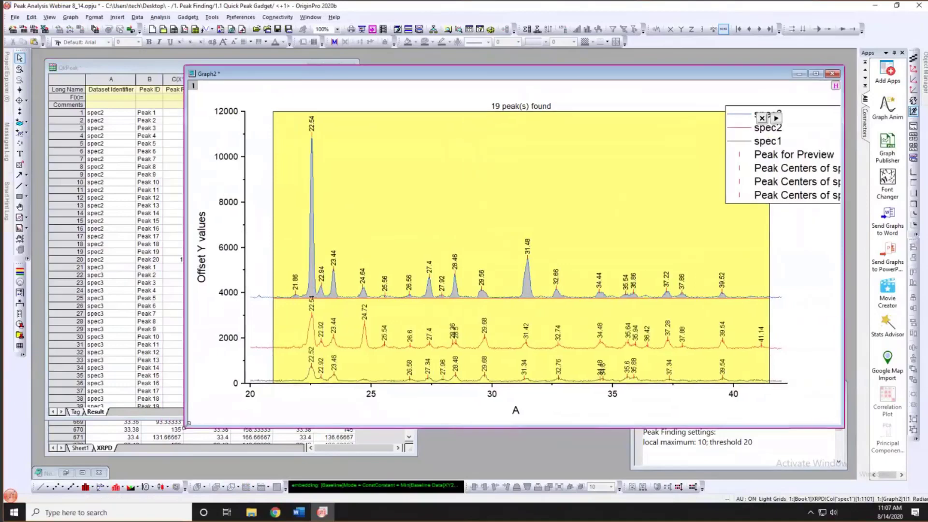
- Plot the spec1 column of the XRPD sheet in Book1 as a line graph and slightly enlarge the graph window
click(173, 451)
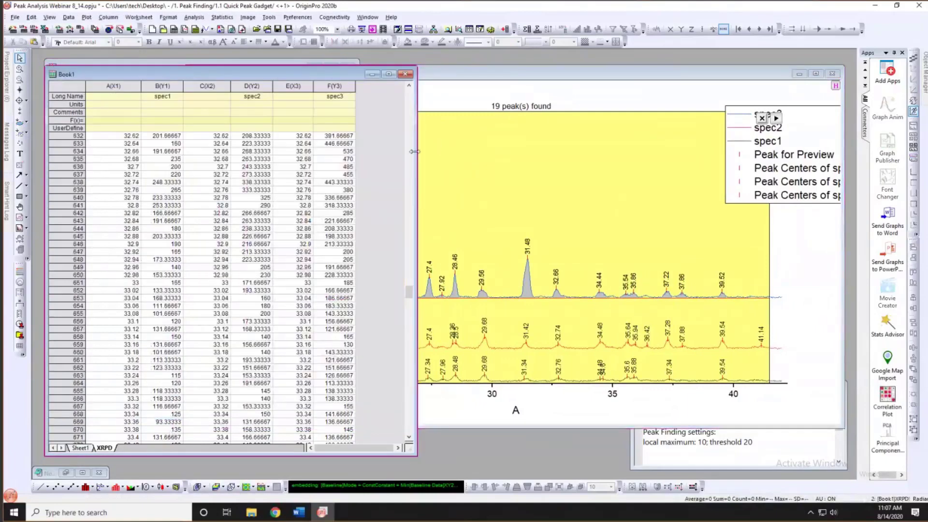
drag(414, 152, 387, 158)
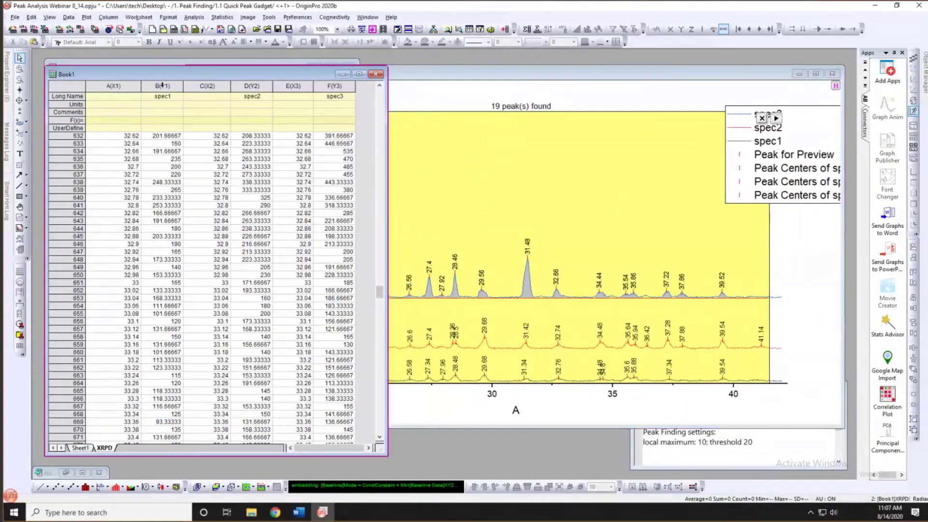
click(162, 86)
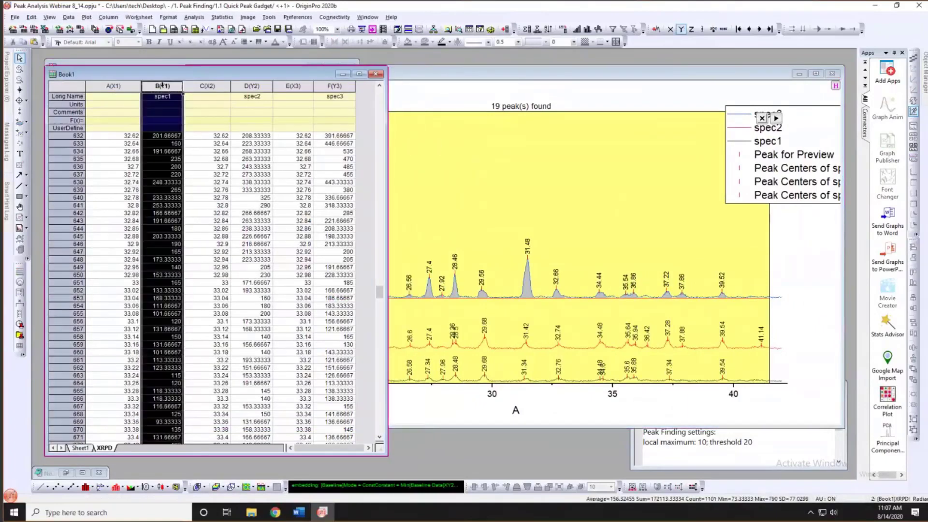
click(40, 487)
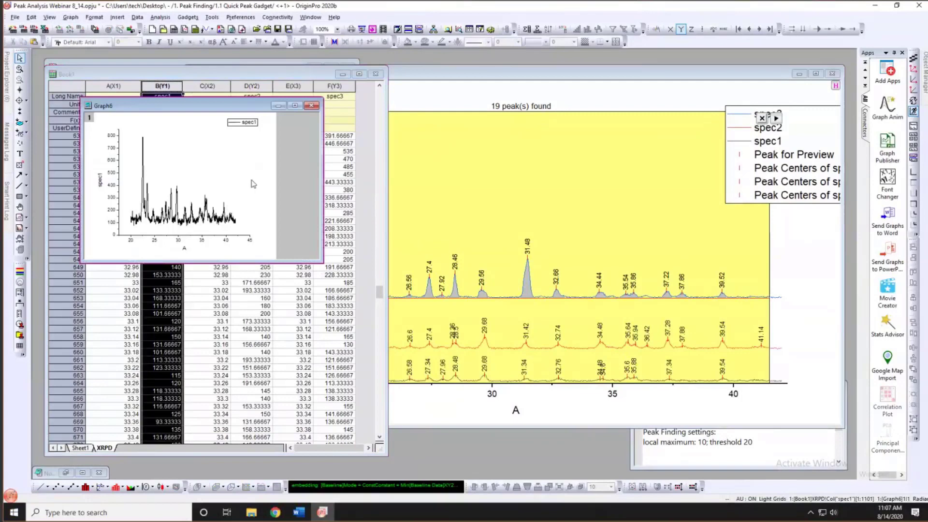
click(249, 118)
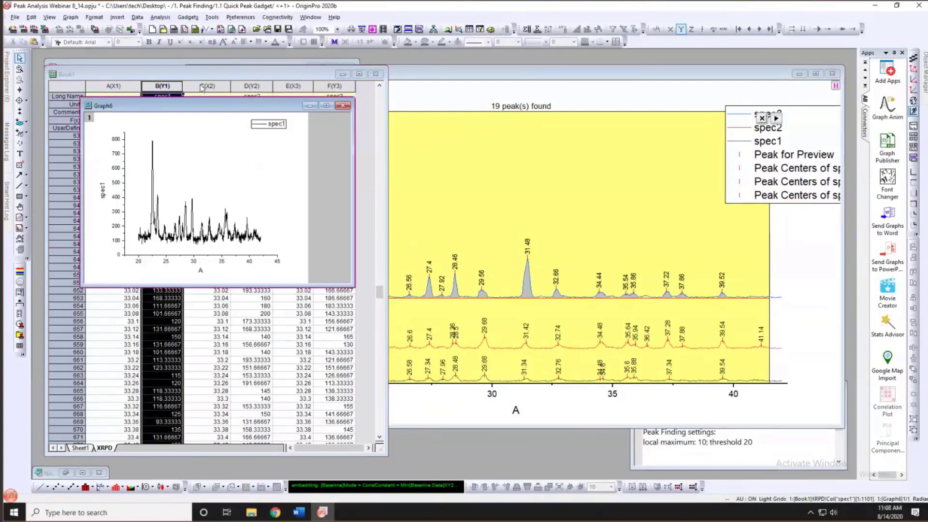
- Open the Peak Analyzer dialog for the new spec1 graph, move it clear of the preview and make it larger
click(161, 18)
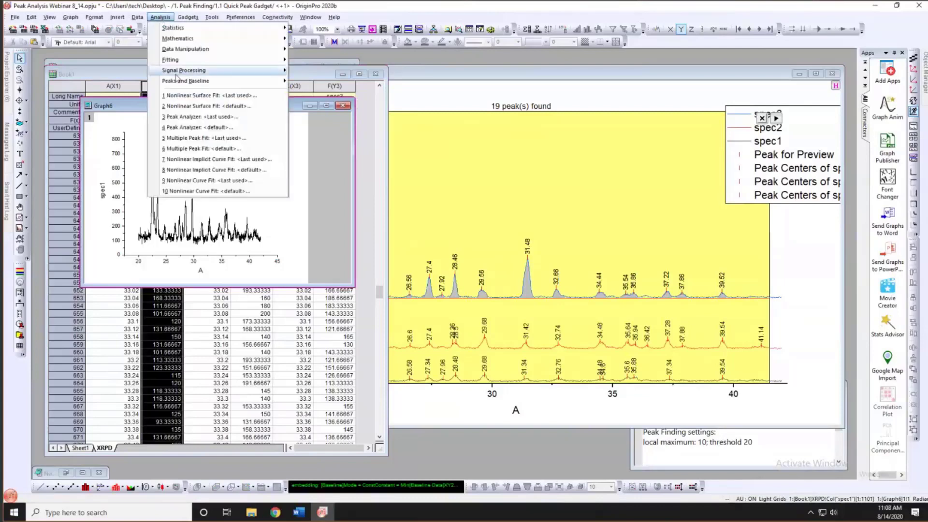
mouse_move(179, 81)
mouse_move(319, 98)
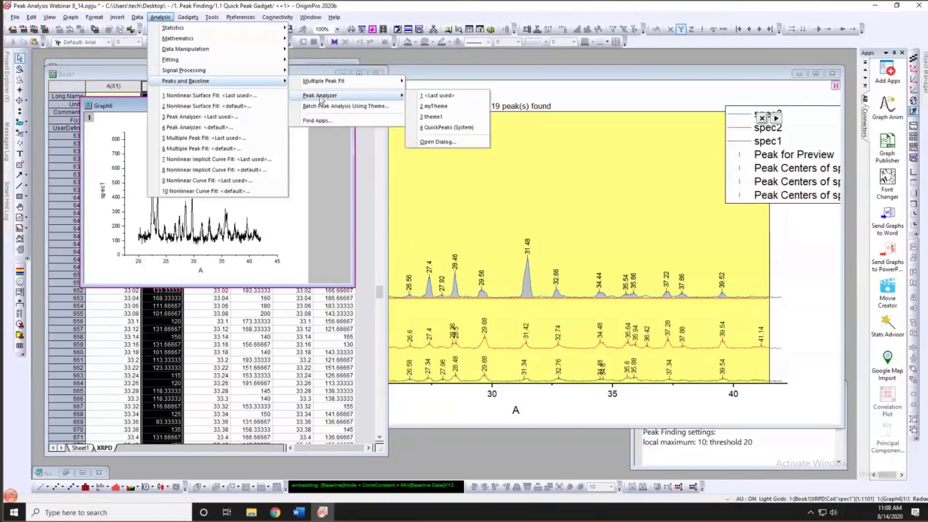
click(433, 143)
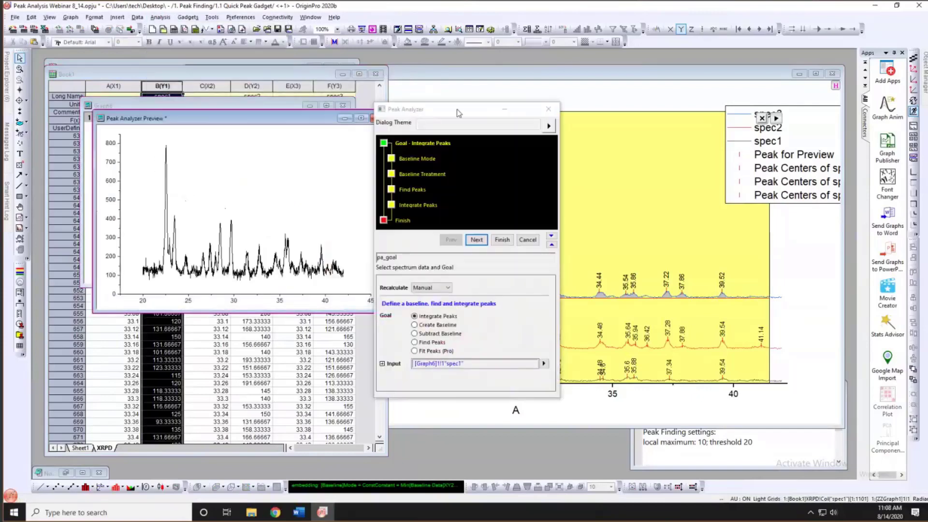
drag(456, 110, 571, 94)
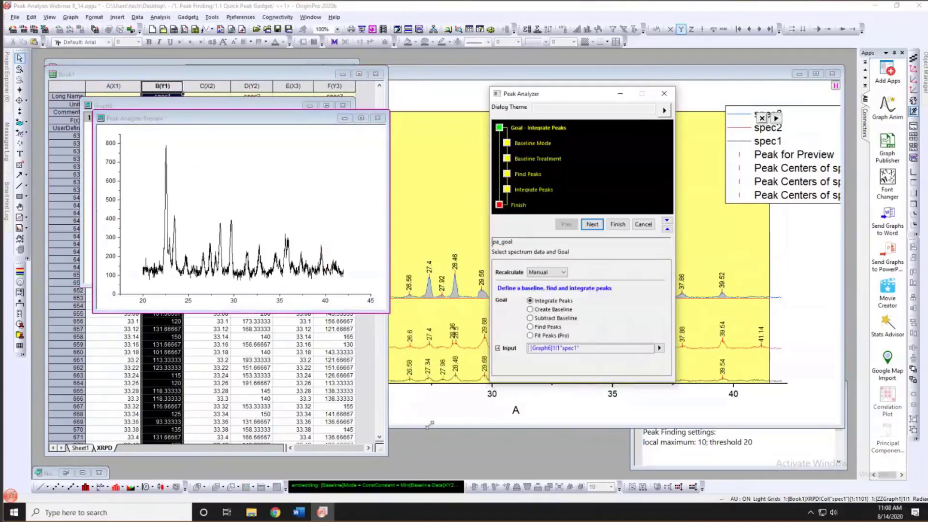
drag(493, 381, 430, 426)
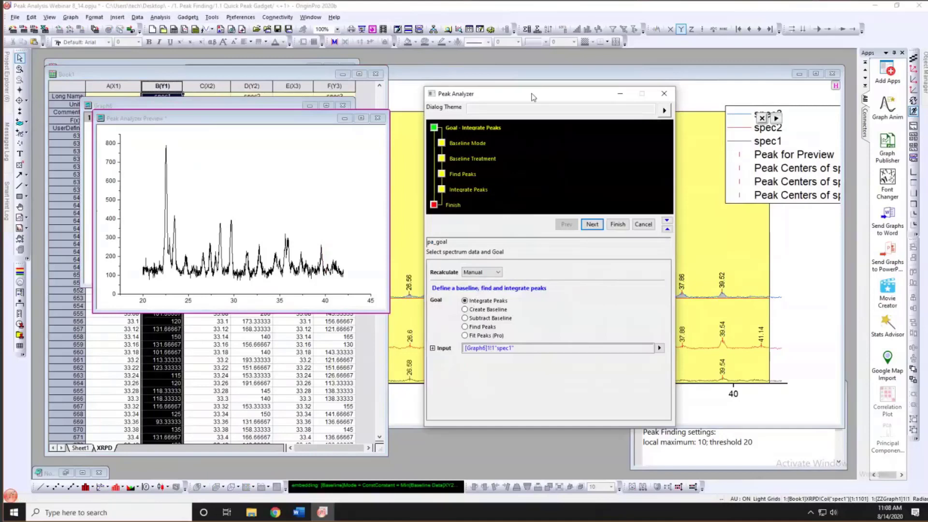
drag(533, 97, 532, 93)
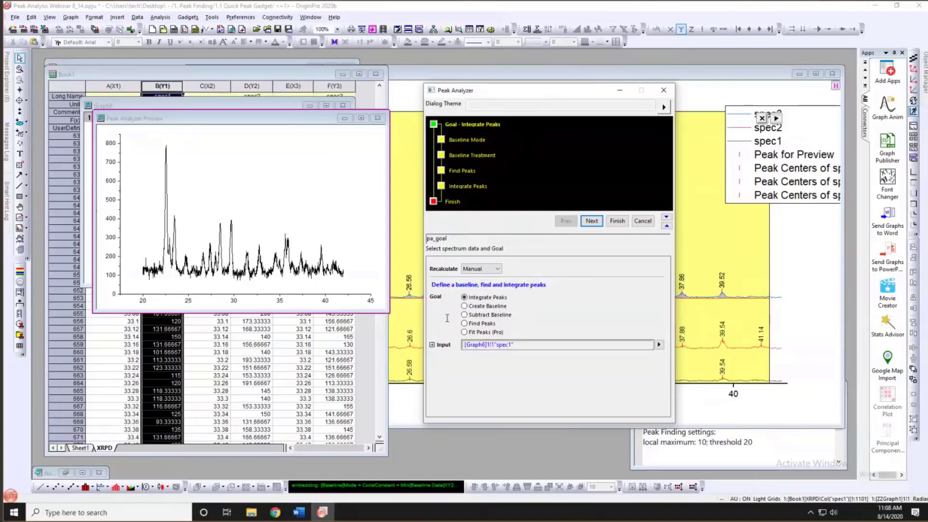
- Set the Peak Analyzer goal to Find Peaks and advance to the Baseline Mode page
click(465, 323)
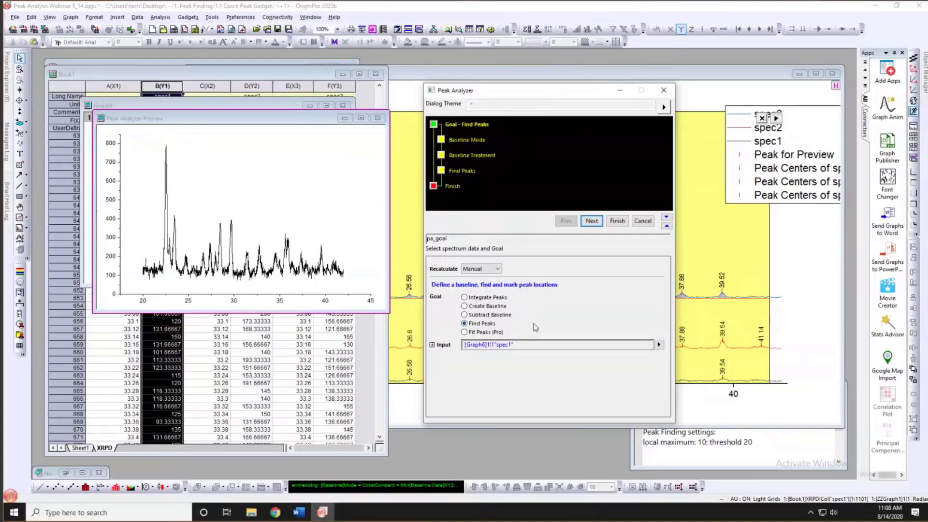
drag(582, 93, 614, 92)
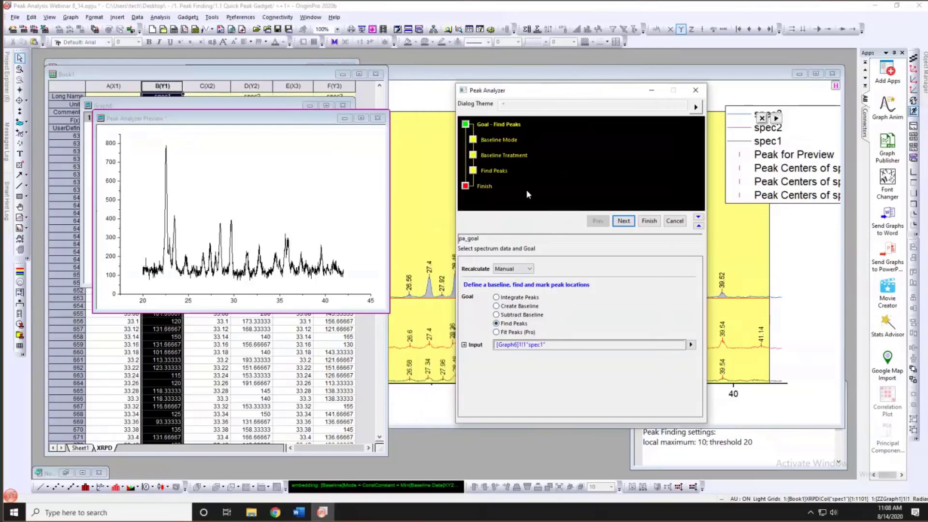
click(622, 221)
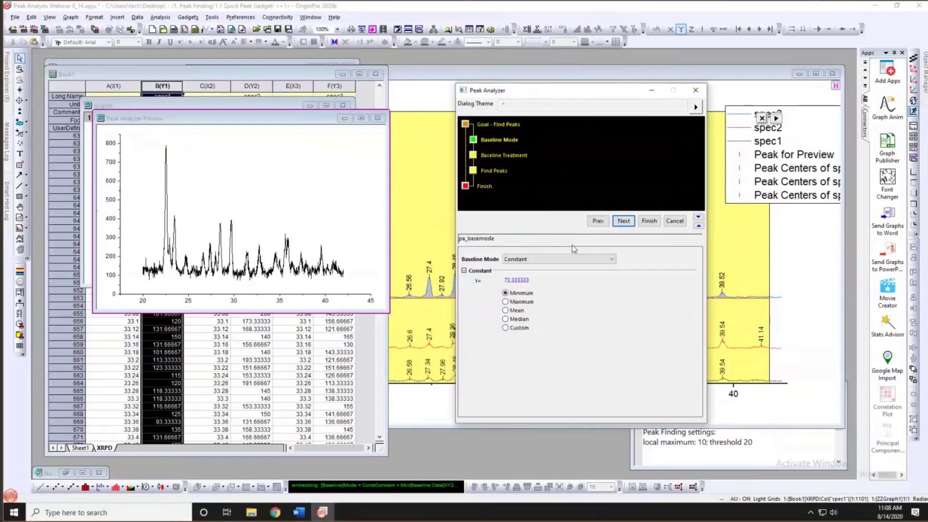
- Use a constant baseline at the minimum and advance to the Find Peaks page without subtracting the baseline
click(505, 292)
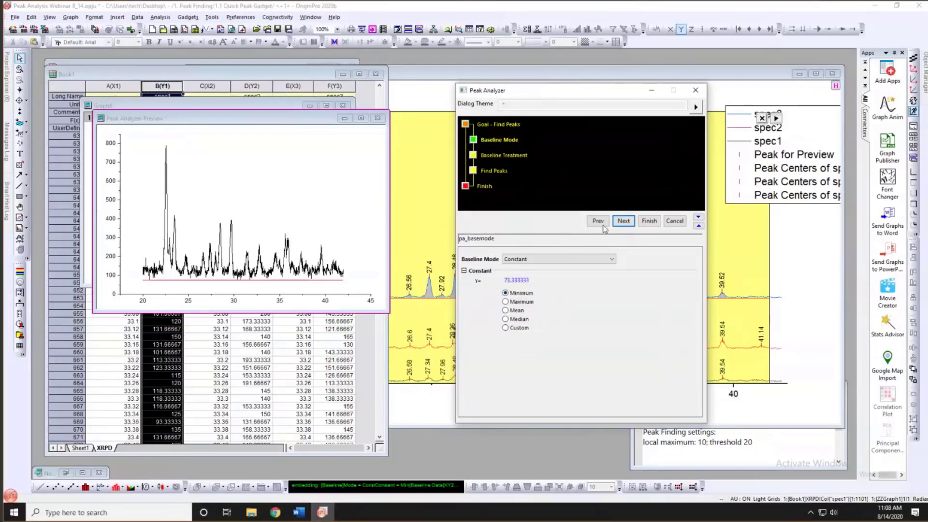
click(623, 222)
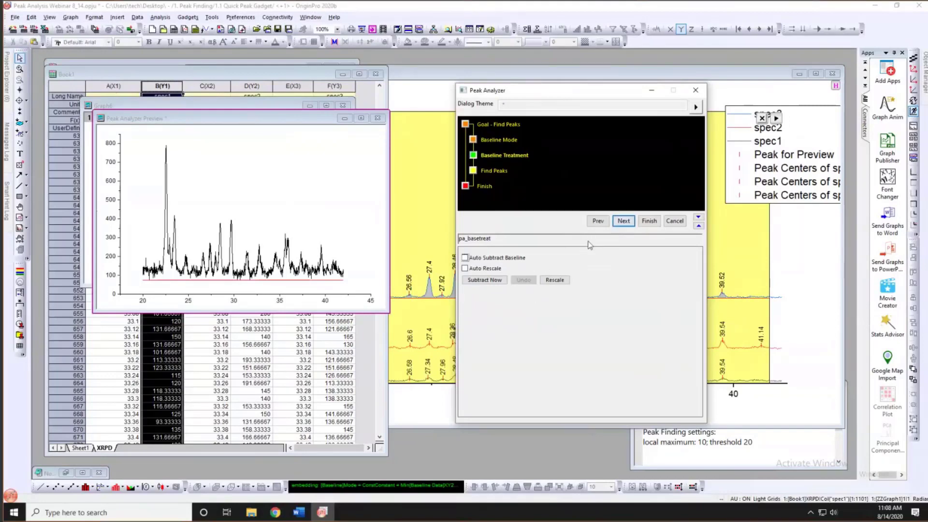
click(623, 221)
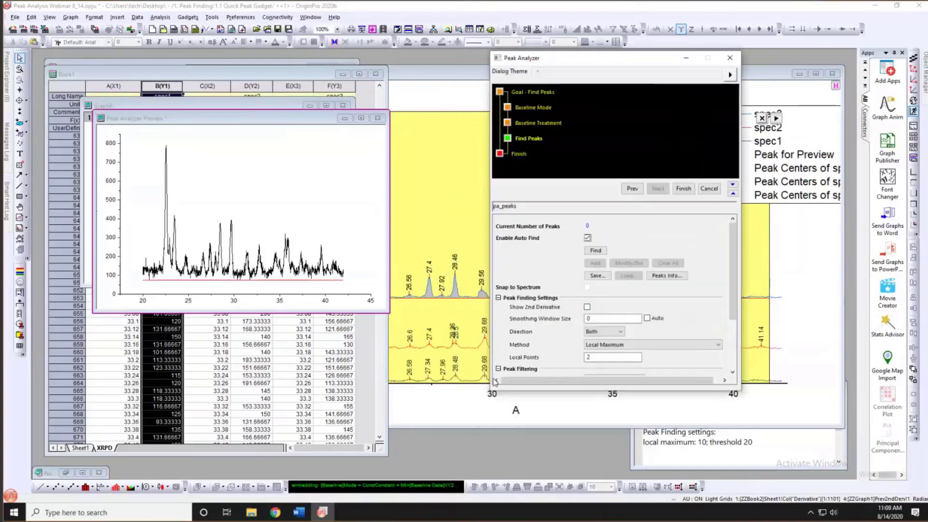
- Enlarge the Peak Analyzer dialog and set the peak finding direction to Positive with 3 local points
drag(489, 386, 396, 436)
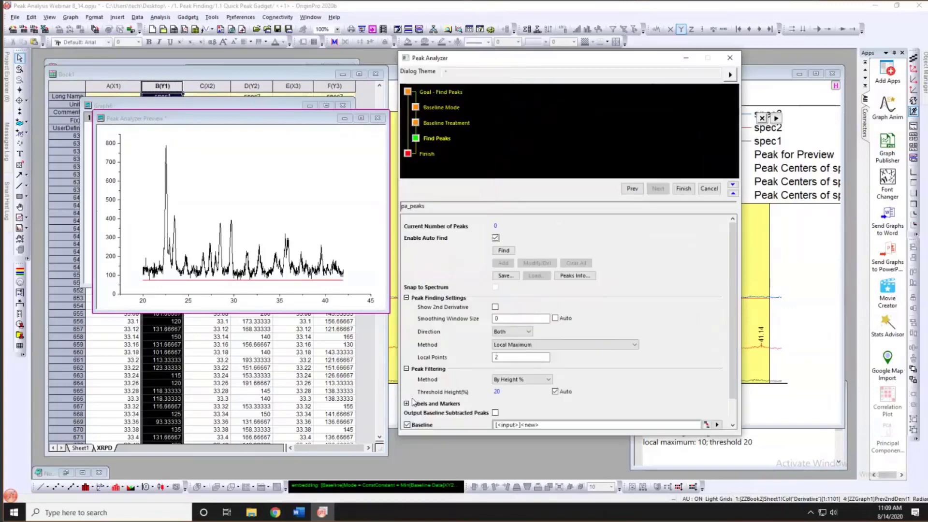
scroll(612, 330, down, 1)
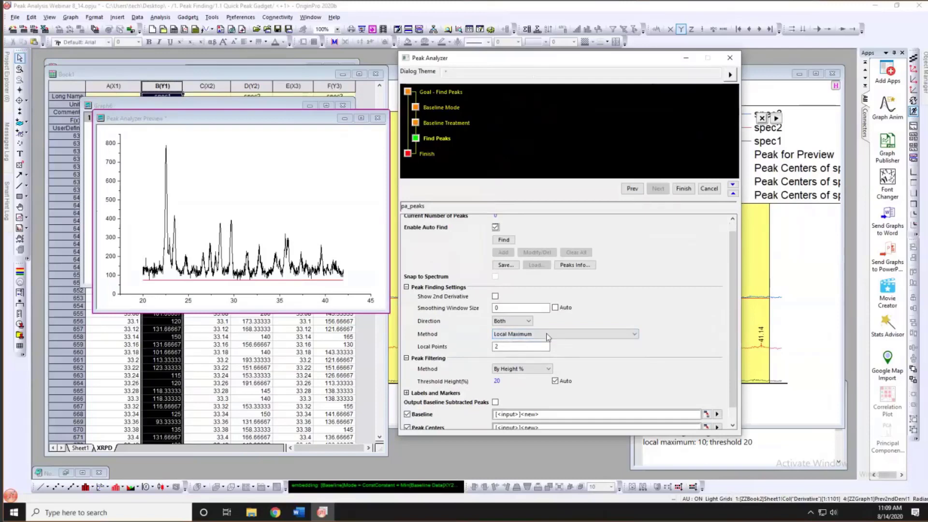
click(513, 320)
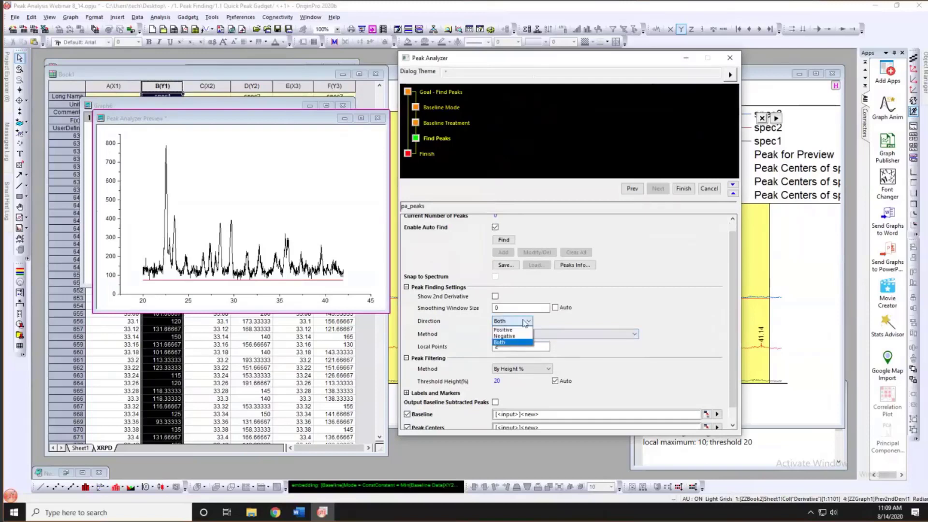
click(504, 329)
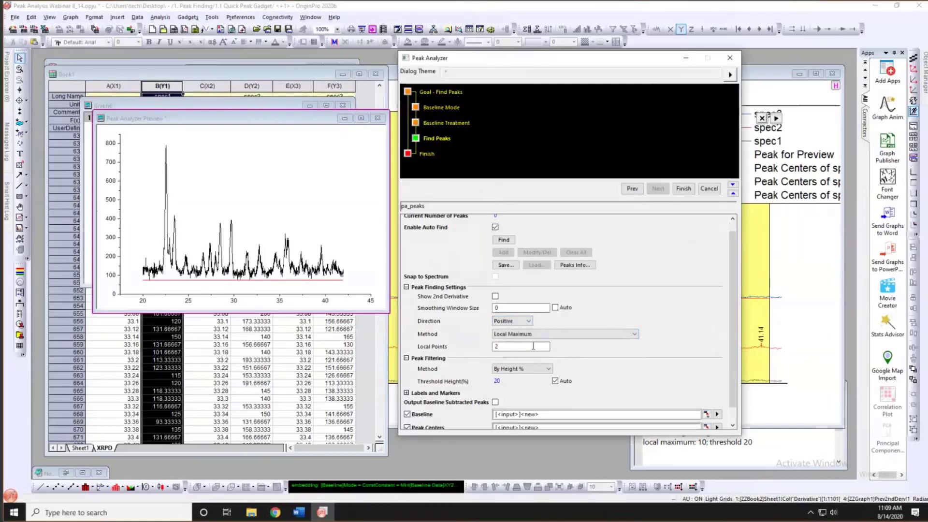
double_click(512, 346)
text(3)
- Turn off the automatic threshold height, keeping it at 20%, and find the spec1 peaks
click(554, 381)
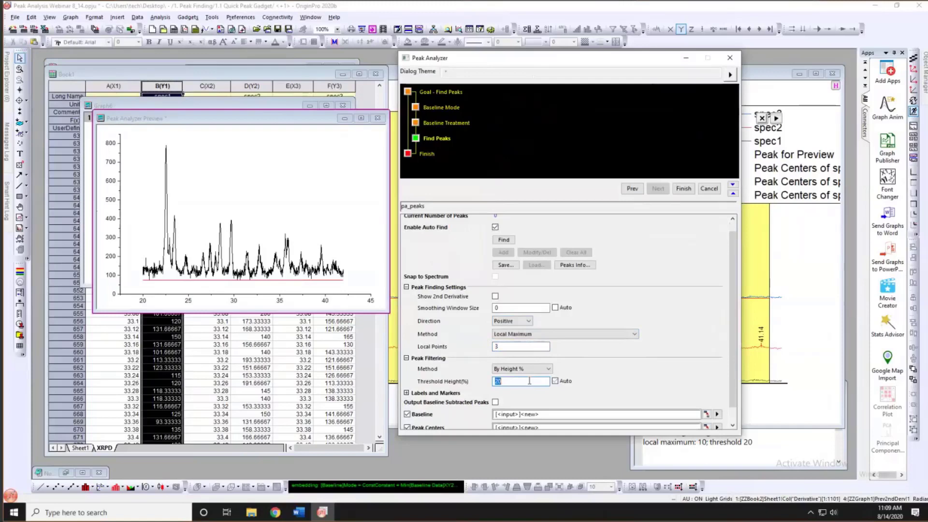
click(585, 364)
scroll(532, 271, up, 1)
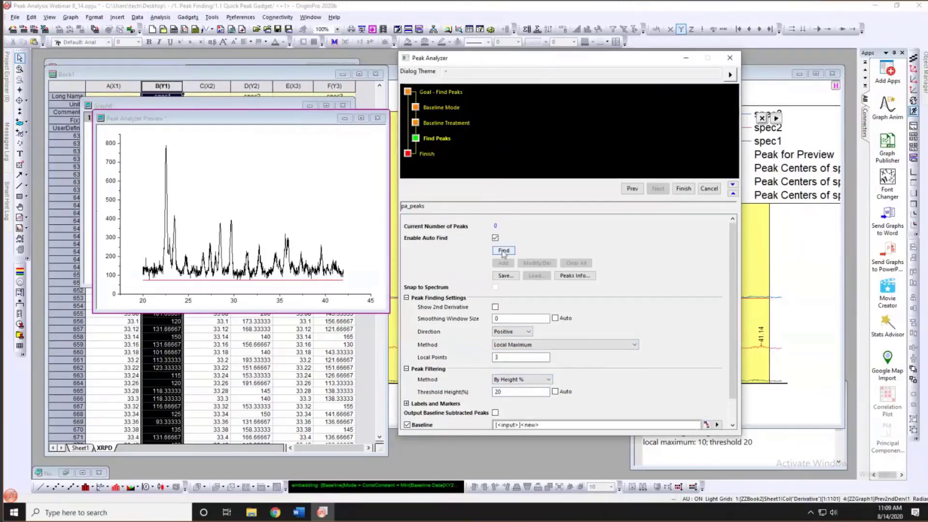
click(503, 251)
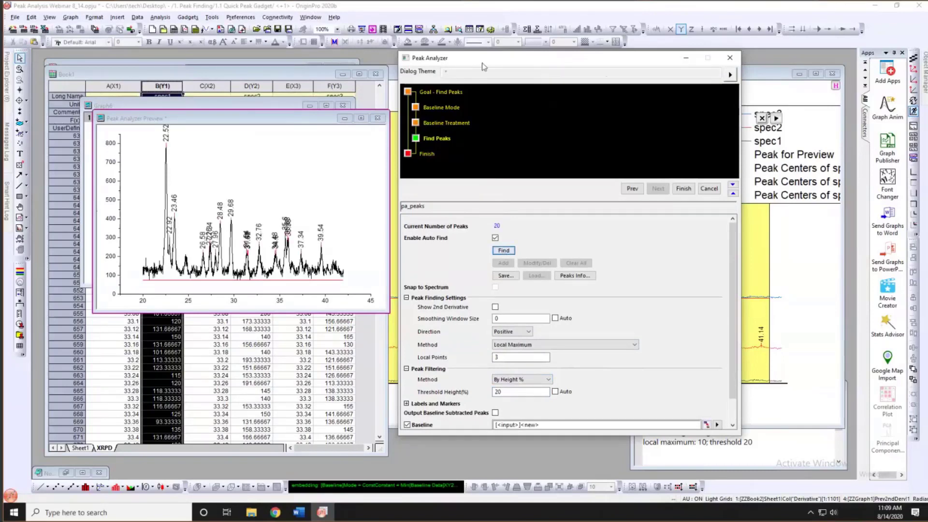
- Move the Peak Analyzer dialog aside and enlarge the preview graph to inspect the labelled peaks
drag(483, 66, 605, 71)
drag(276, 121, 227, 95)
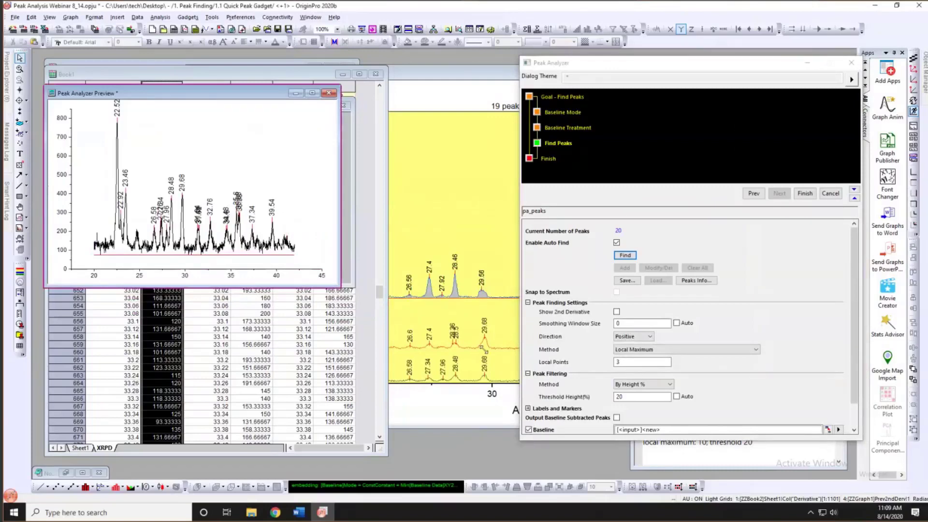
drag(482, 348, 520, 372)
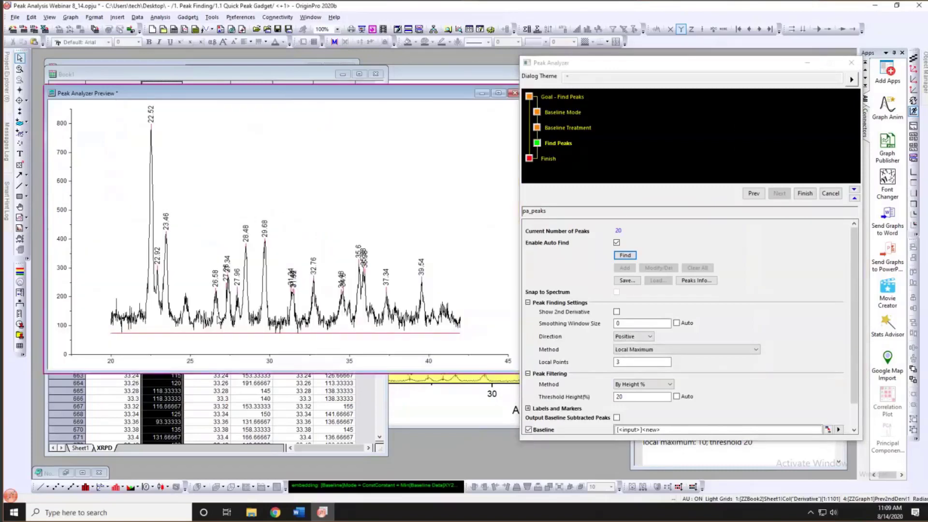
mouse_move(187, 305)
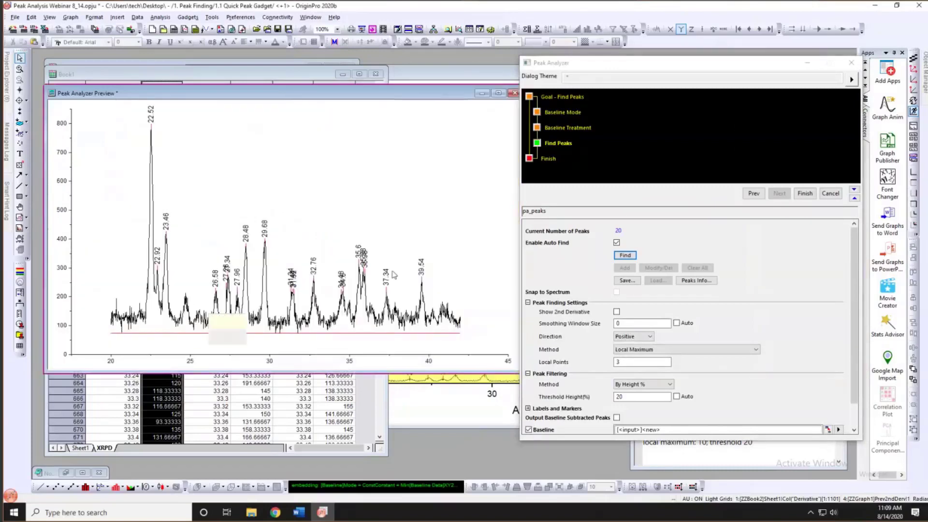
click(554, 266)
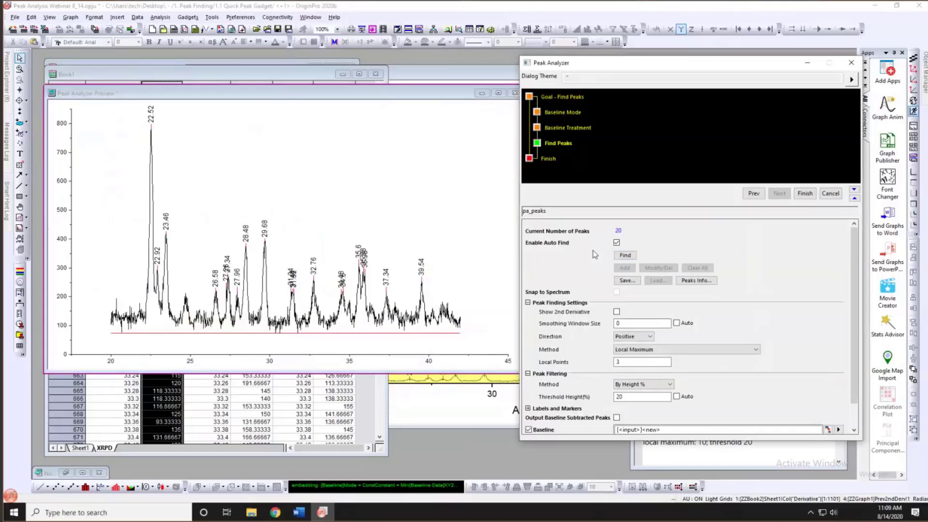
- Disable Auto Find and manually add four peaks to the spec1 preview at about x = 24.66, 25.51, 37.87 and 40.89
click(617, 243)
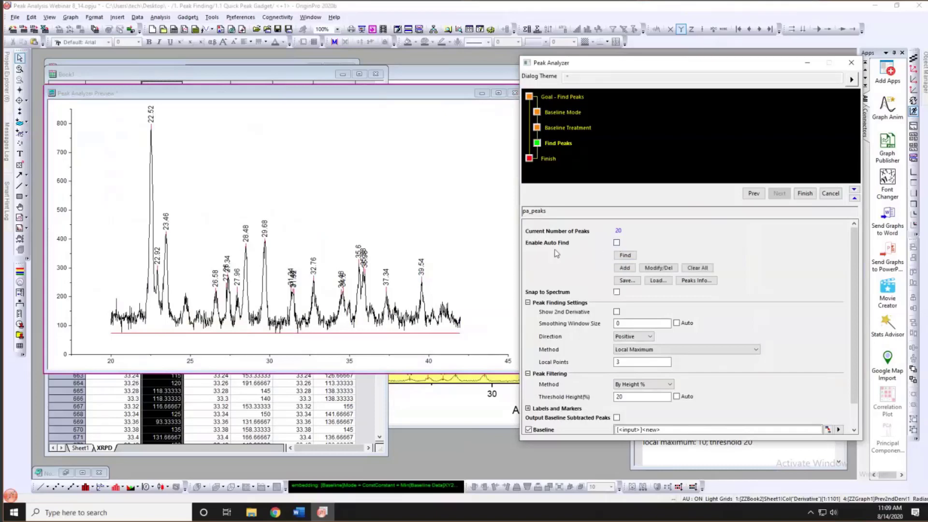
click(625, 269)
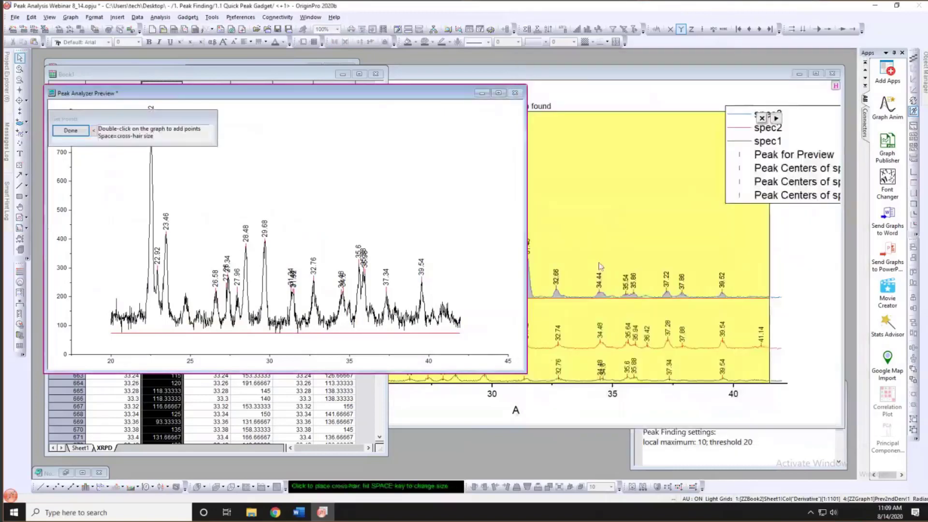
double_click(184, 296)
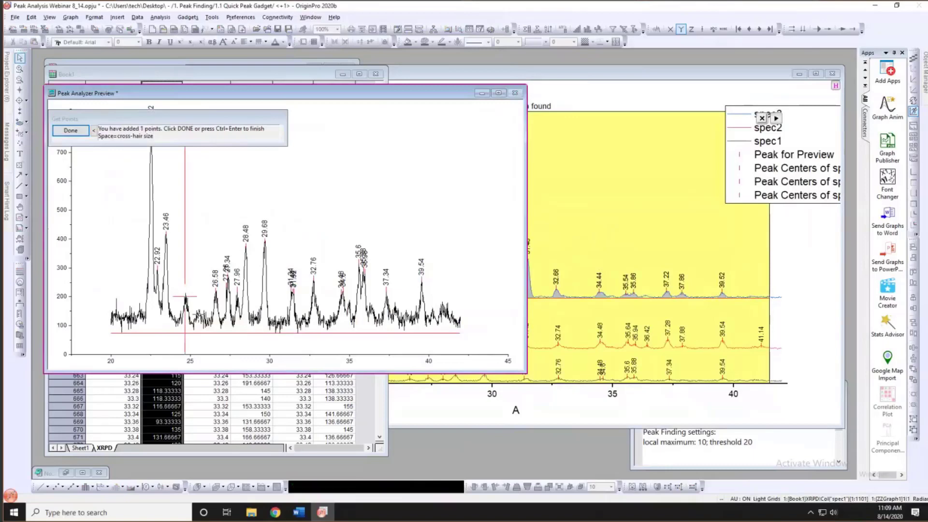
double_click(198, 313)
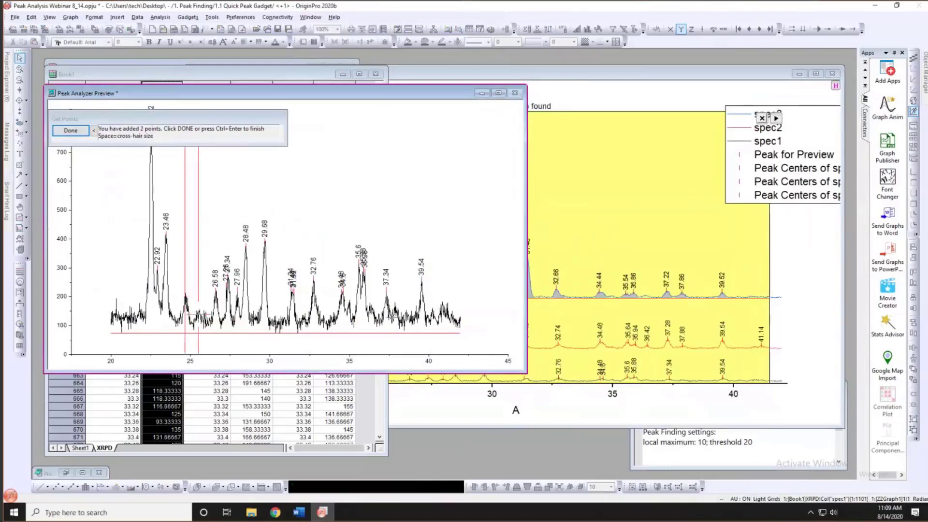
double_click(395, 306)
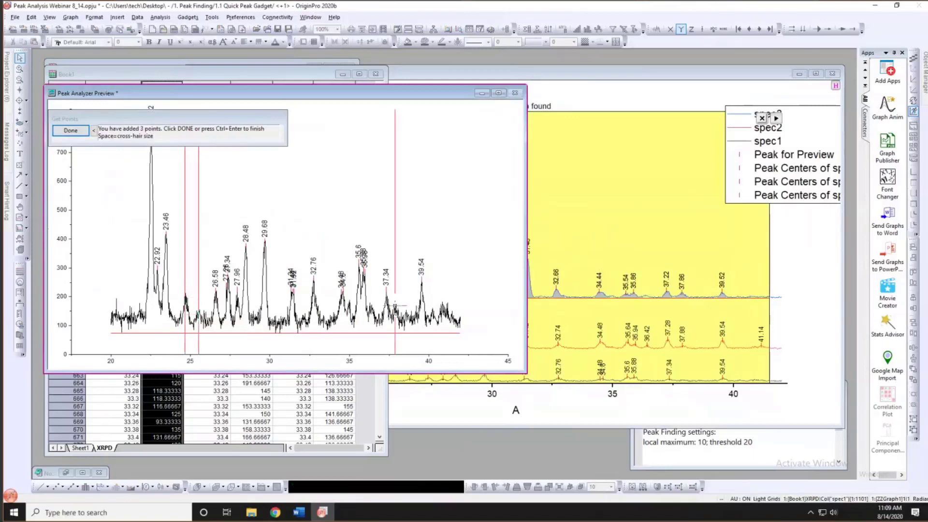
double_click(443, 305)
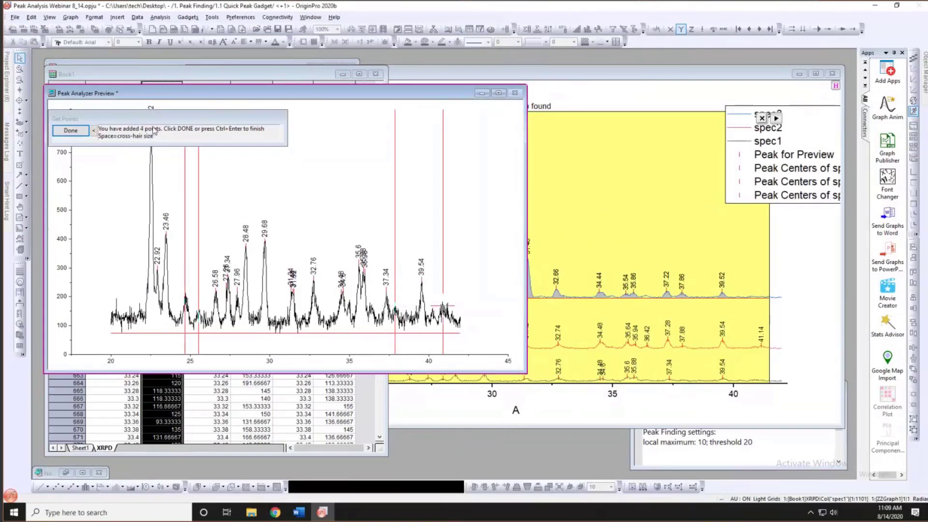
click(88, 131)
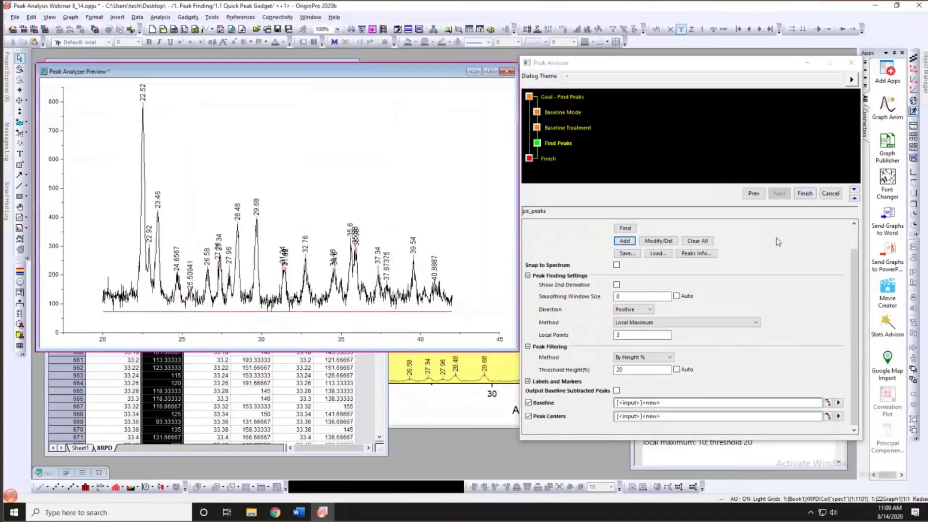
- Finish the Peak Analyzer run to output the spec1 peaks, and move and enlarge the resulting report graph
click(799, 195)
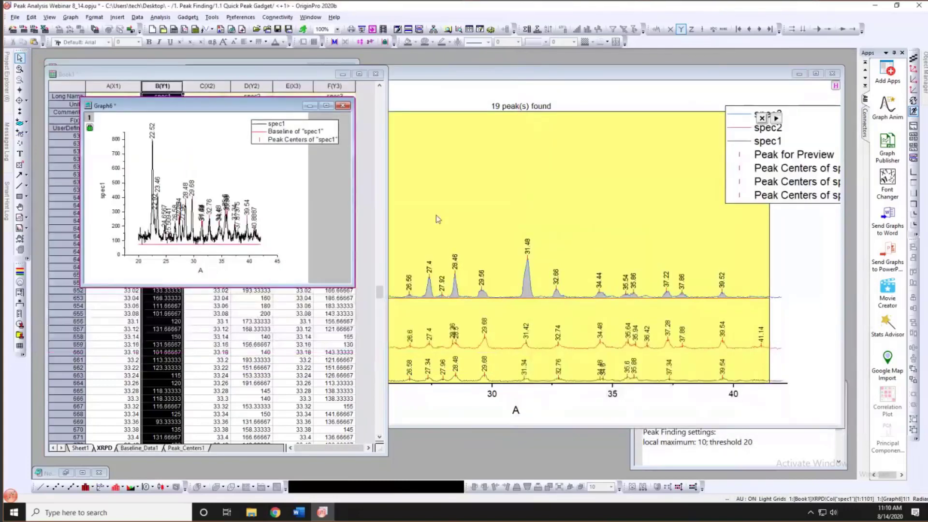
drag(260, 106, 583, 107)
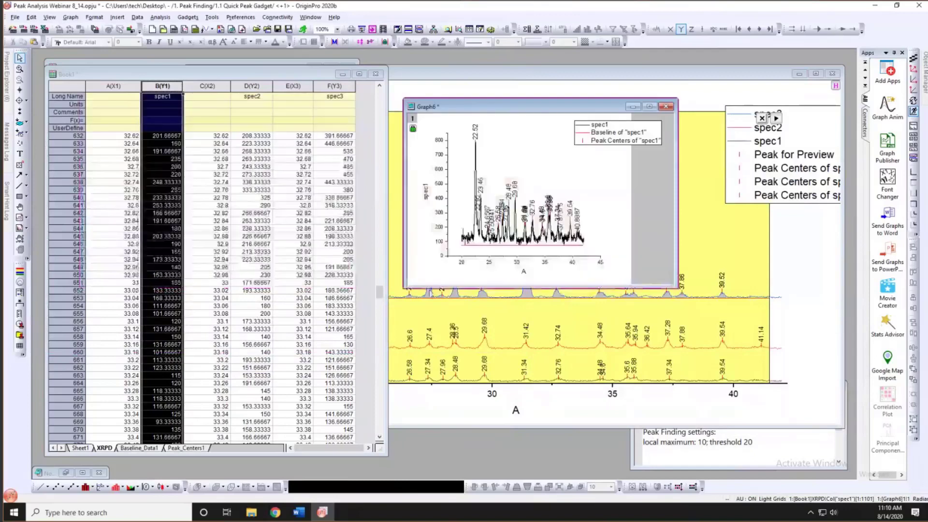
drag(405, 287, 217, 396)
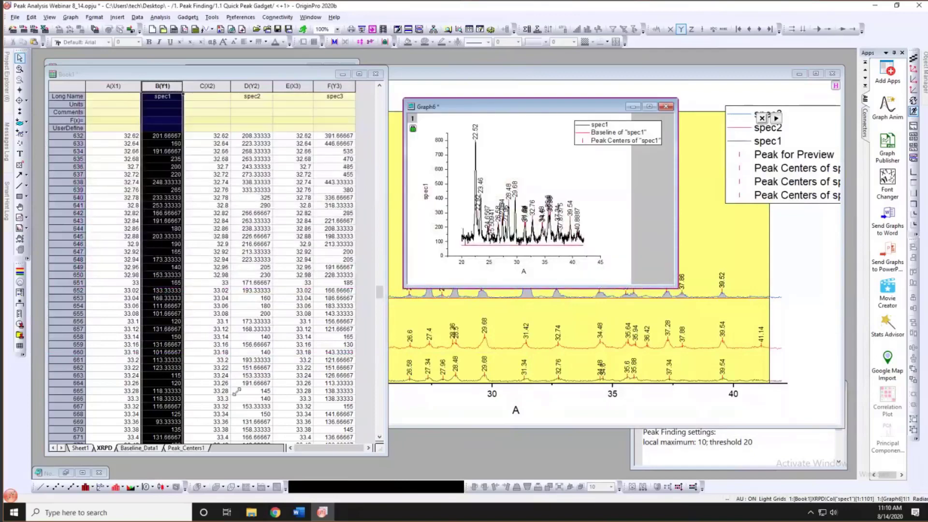
click(457, 210)
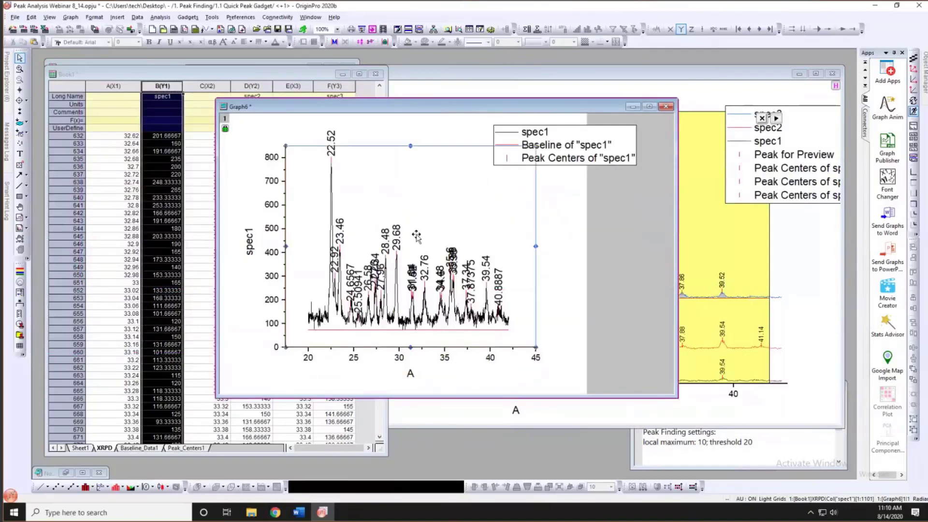
click(259, 374)
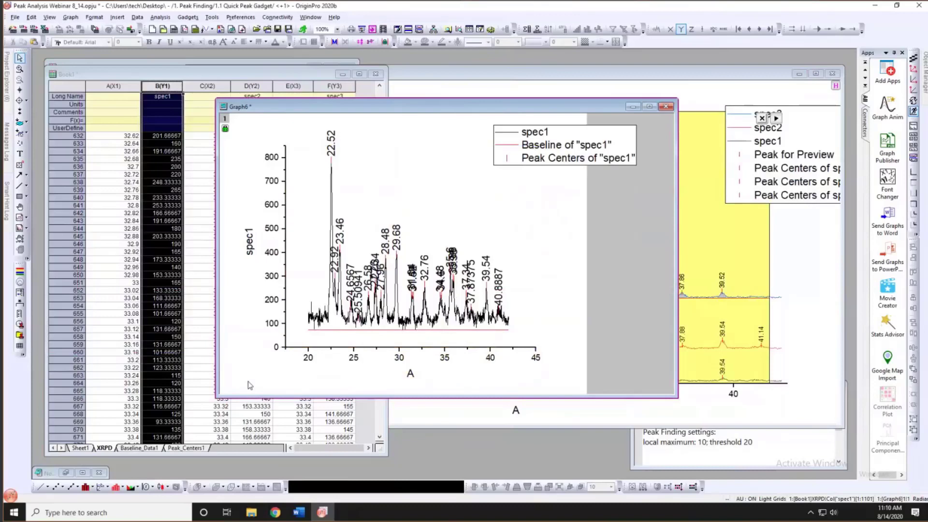
- Examine the output sheet of spec1 peak centers alongside the report graph
click(188, 448)
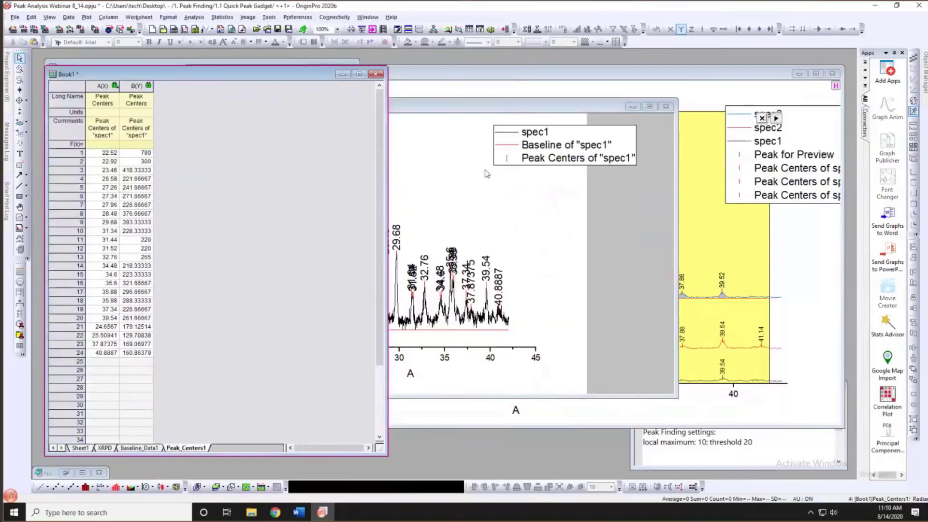
click(561, 108)
drag(561, 107, 590, 107)
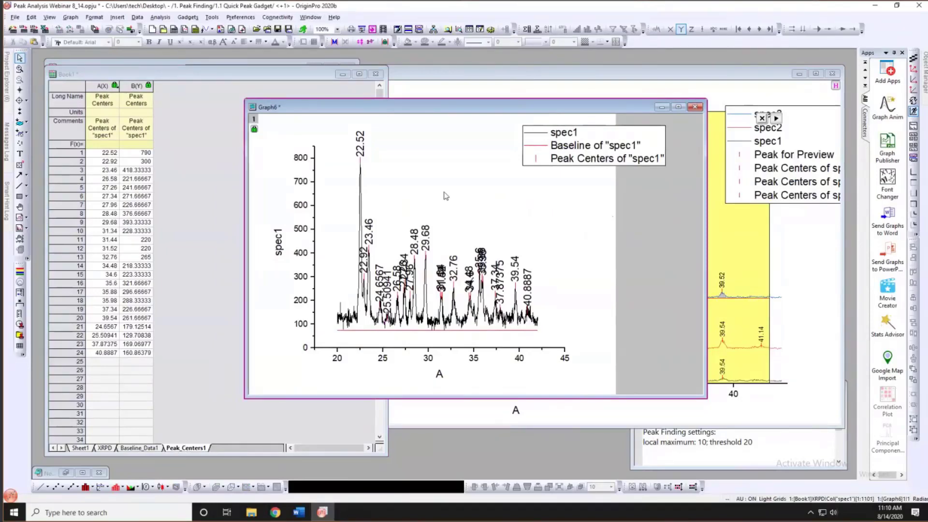
- Expand the 2. Peak Integration project folder and open its 2.1 Integration gadget subfolder
mouse_move(7, 85)
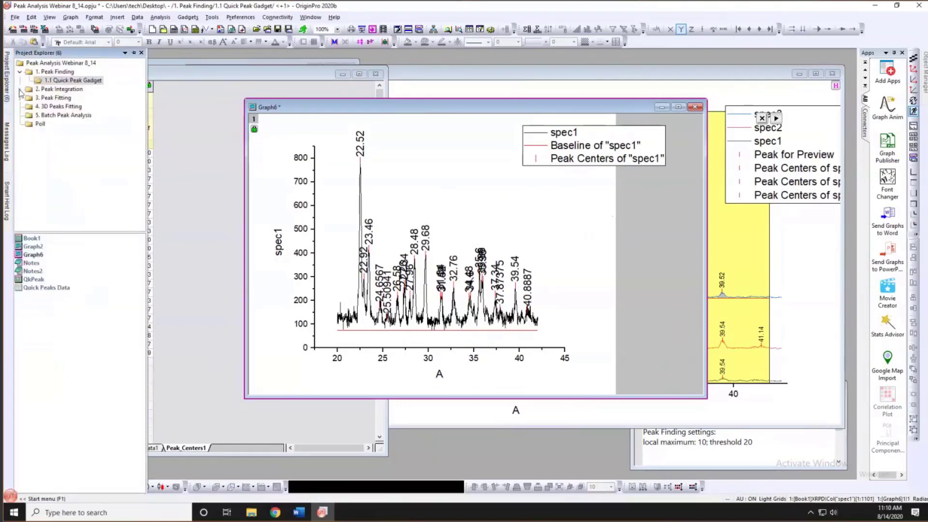
click(19, 89)
click(73, 98)
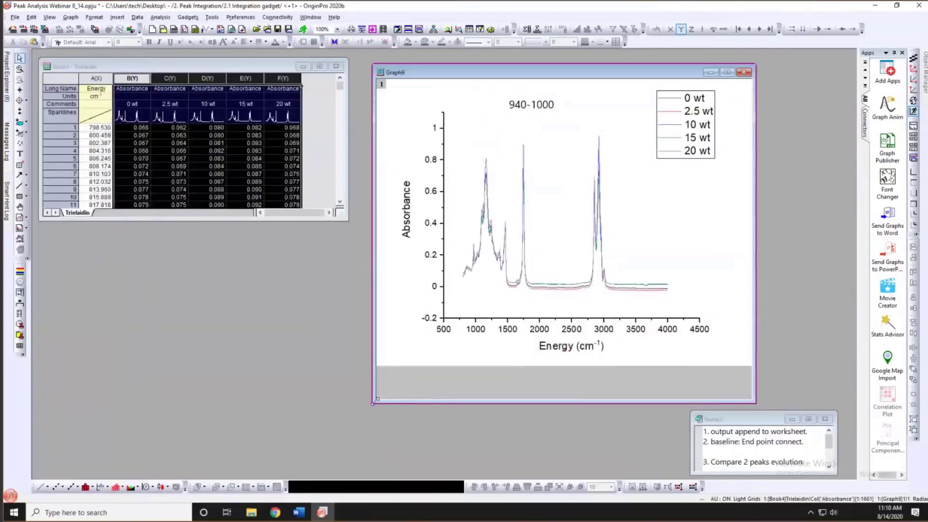
- Enlarge and widen the absorbance graph window, making the graph page fill the window
drag(277, 434, 273, 440)
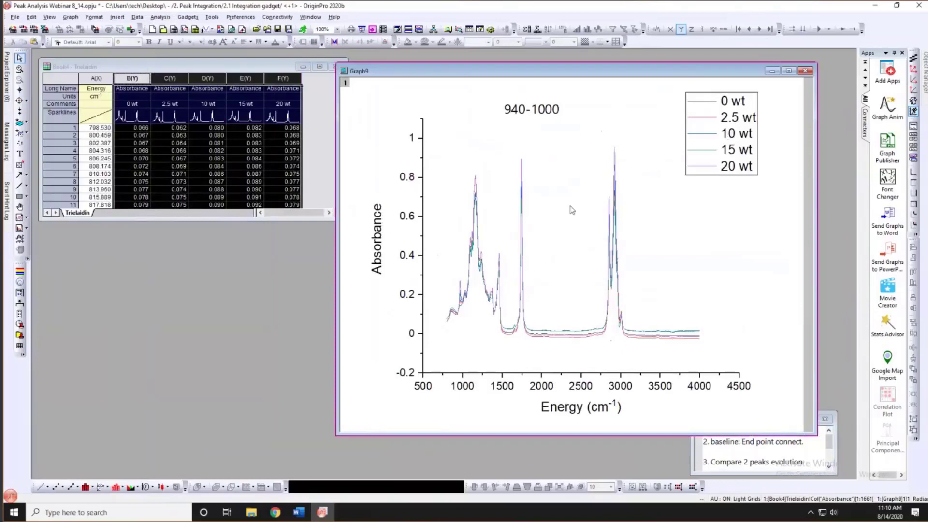
click(461, 84)
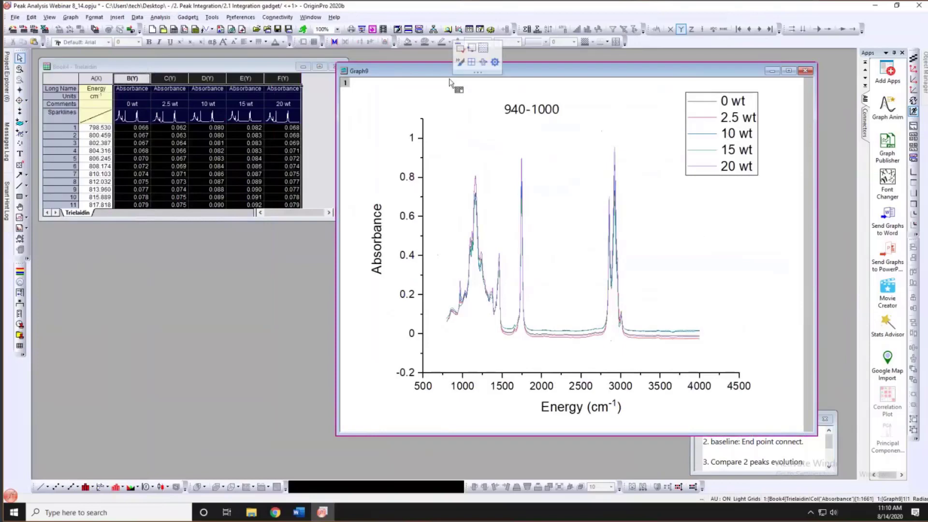
click(471, 62)
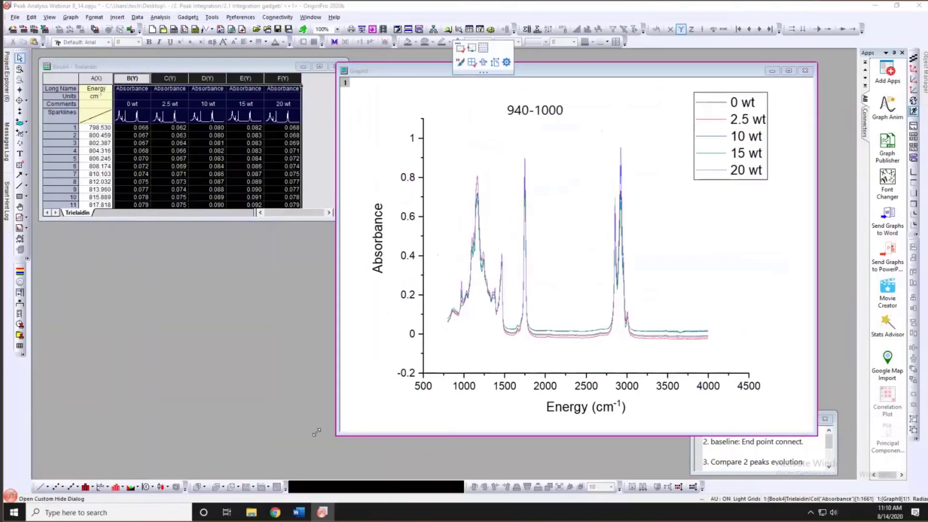
drag(126, 422, 113, 425)
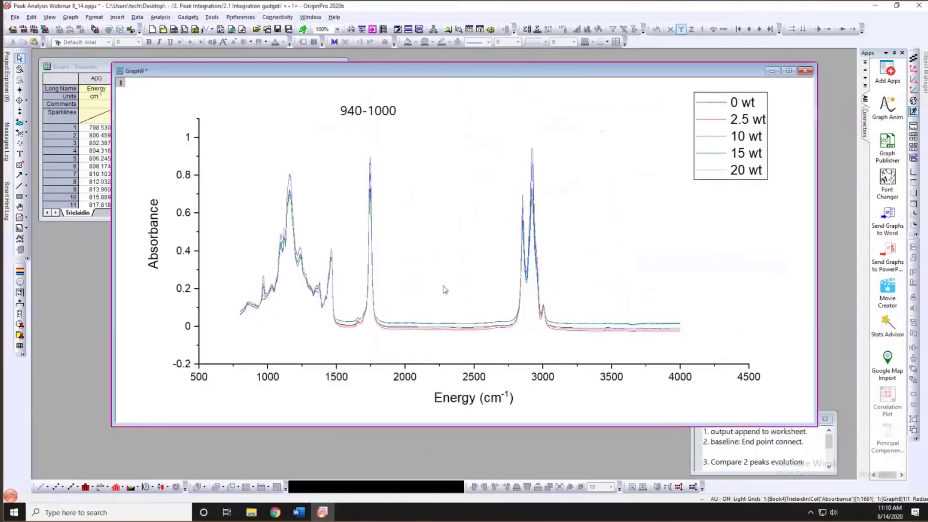
click(400, 257)
click(369, 373)
- Magnify the absorbance graph around the small 940-1000 peak, covering about 920 to 1010 cm⁻¹ on the energy axis
mouse_move(373, 299)
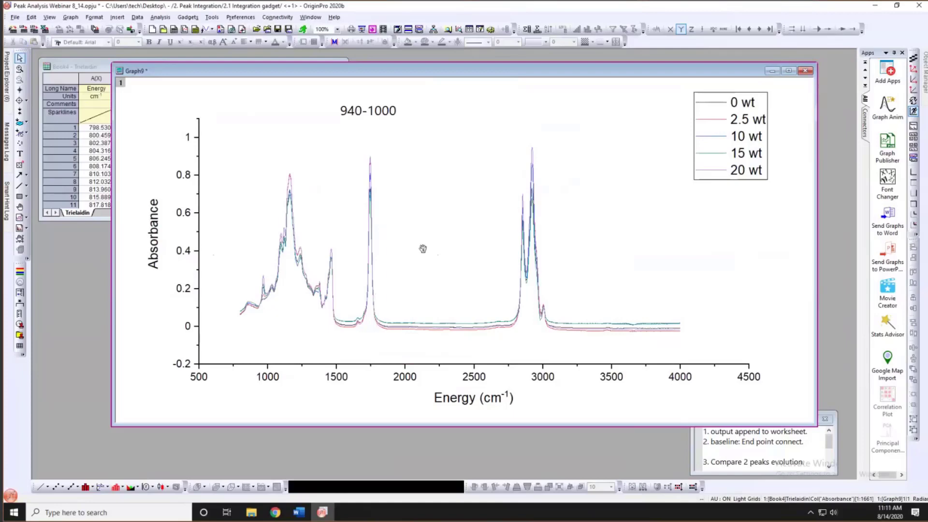
scroll(423, 248, up, 2)
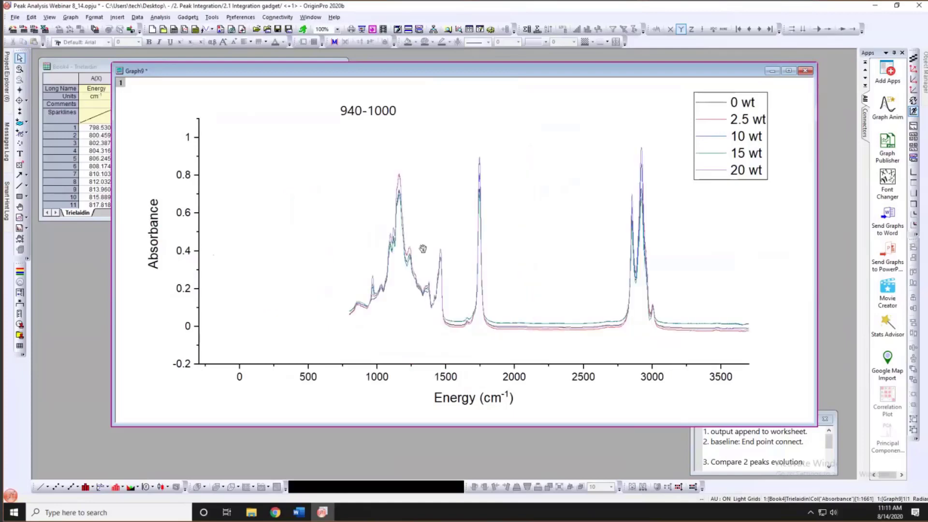
scroll(422, 249, up, 2)
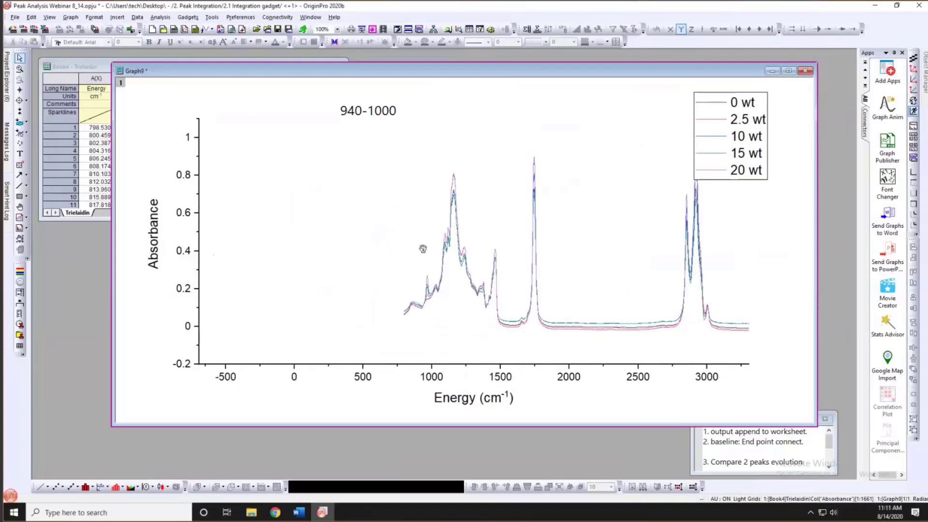
key(z)
scroll(425, 271, up, 2)
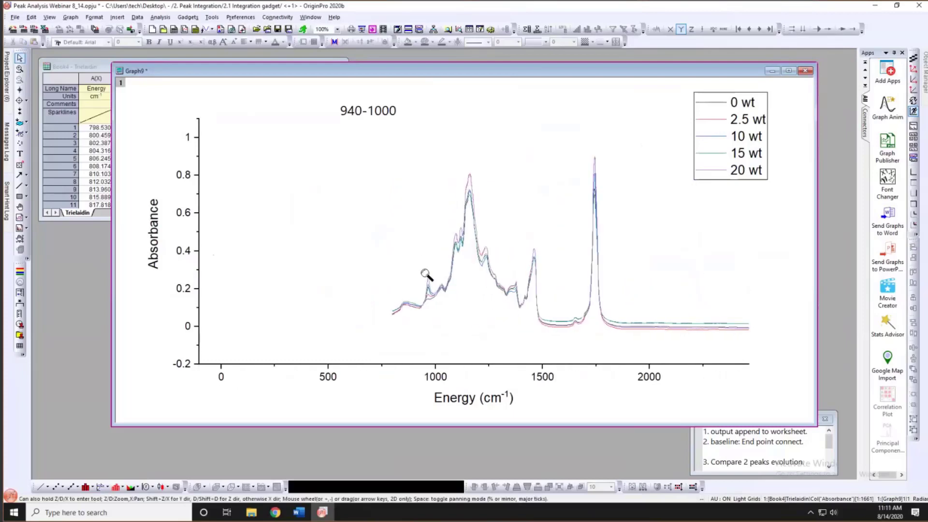
scroll(425, 274, up, 4)
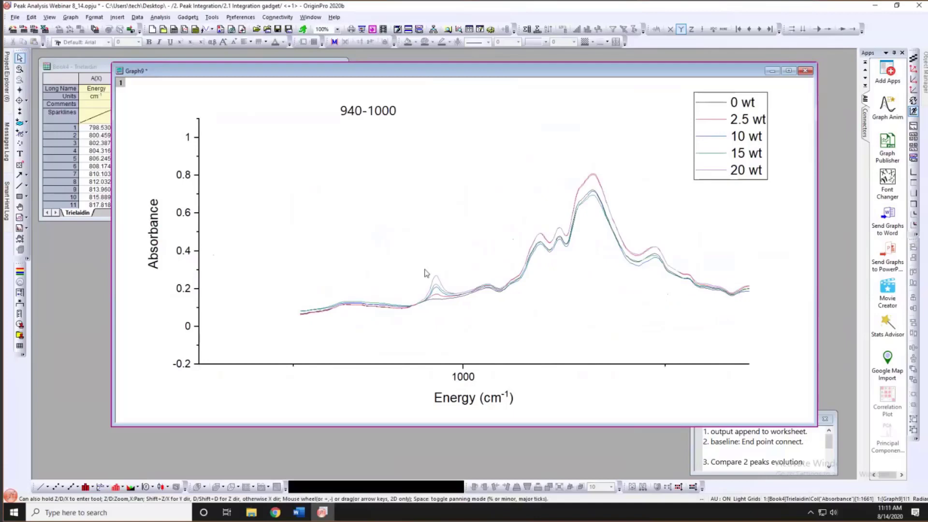
key(z)
scroll(486, 284, up, 3)
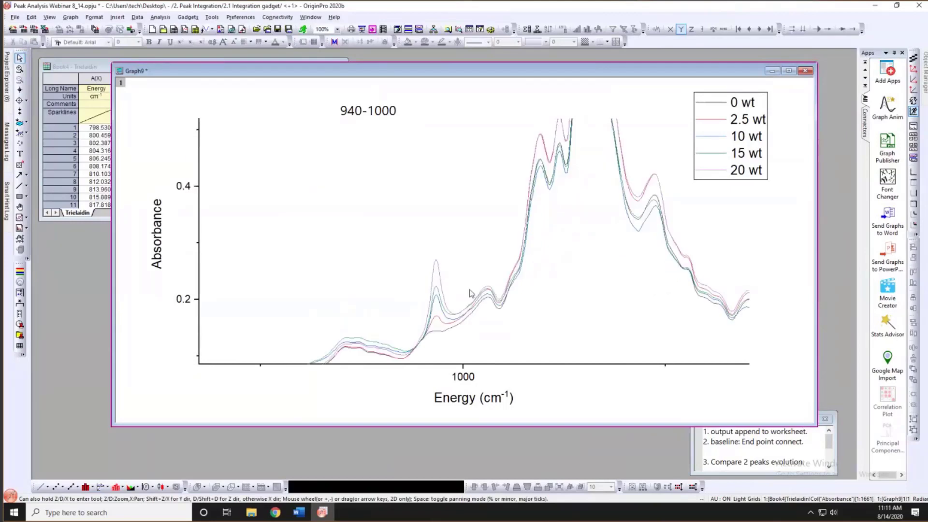
click(19, 69)
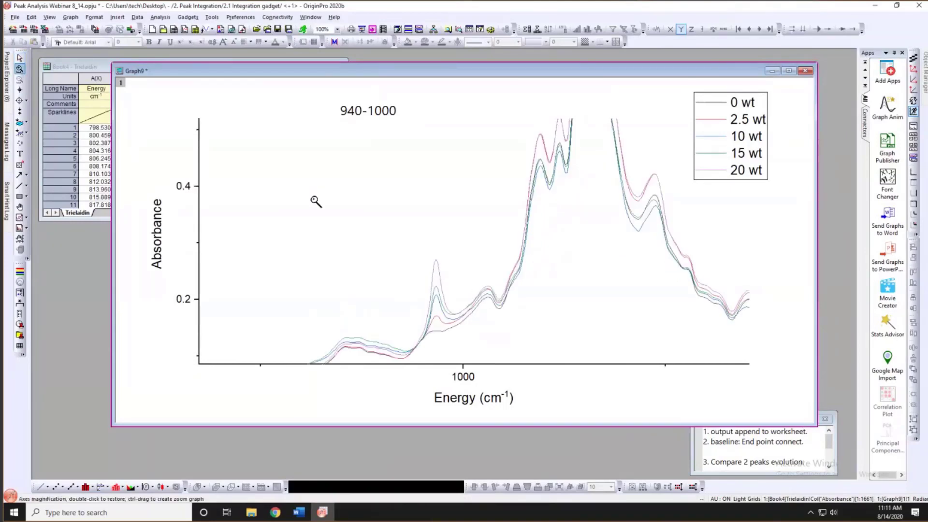
drag(399, 225, 472, 365)
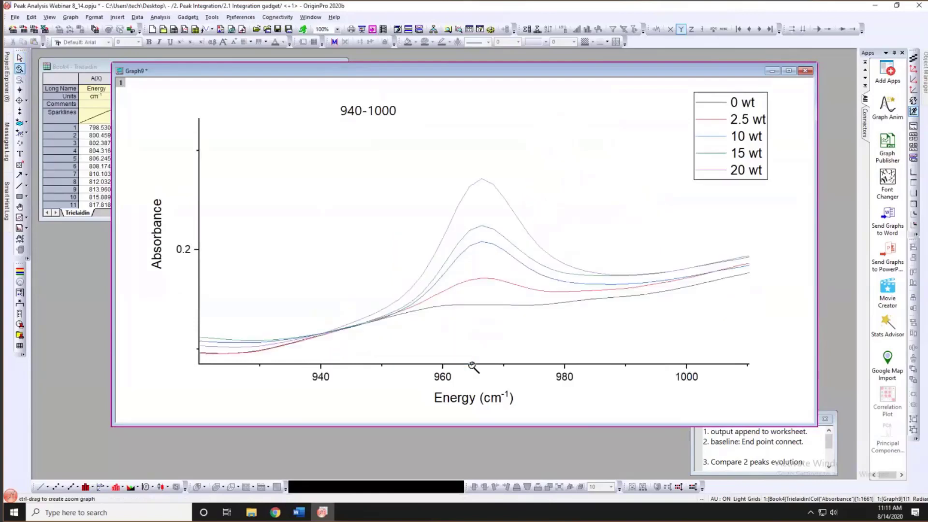
click(19, 58)
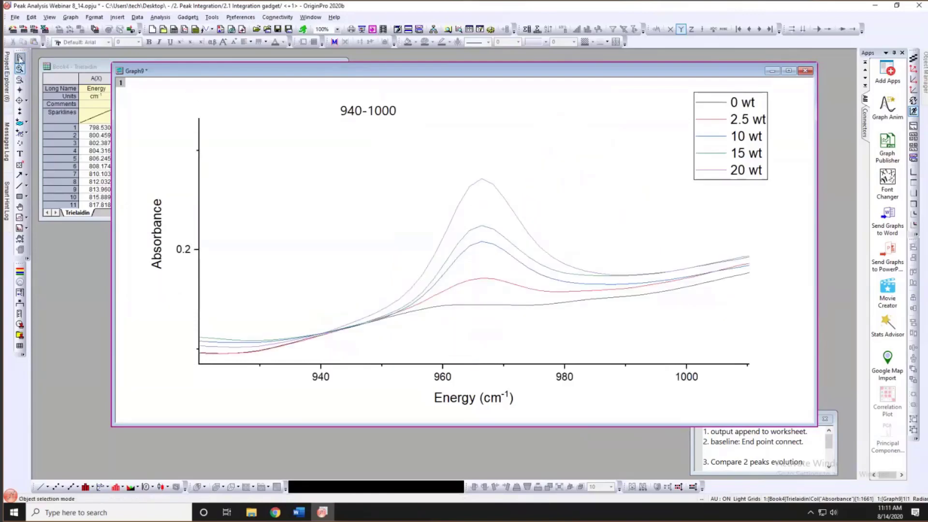
- Reposition and slightly shrink the absorbance graph window, and examine the 940-1000 peak across the five curves
drag(384, 65, 367, 57)
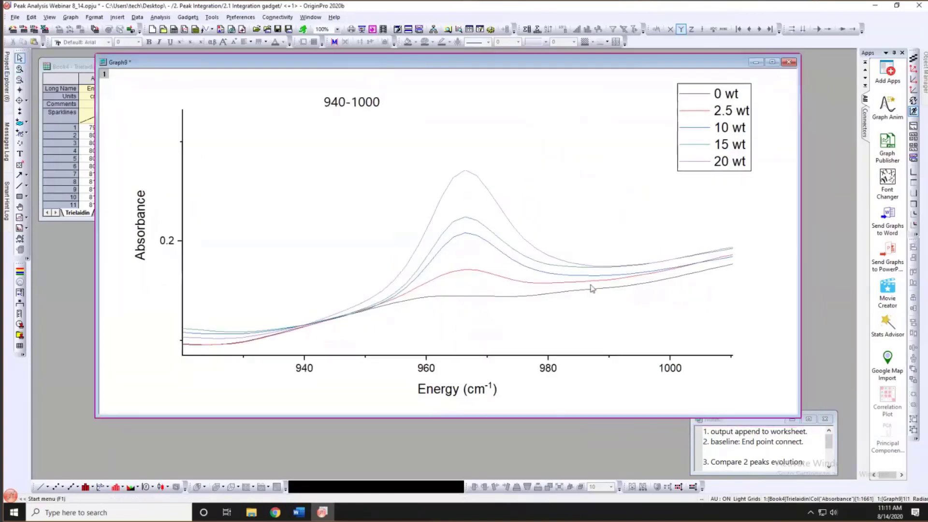
drag(793, 411, 770, 407)
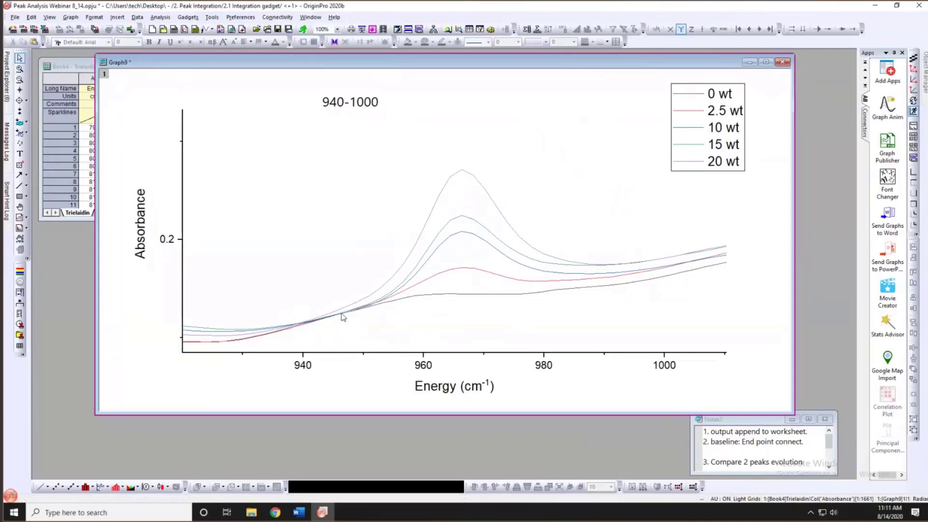
mouse_move(317, 323)
mouse_move(536, 297)
drag(225, 65, 224, 71)
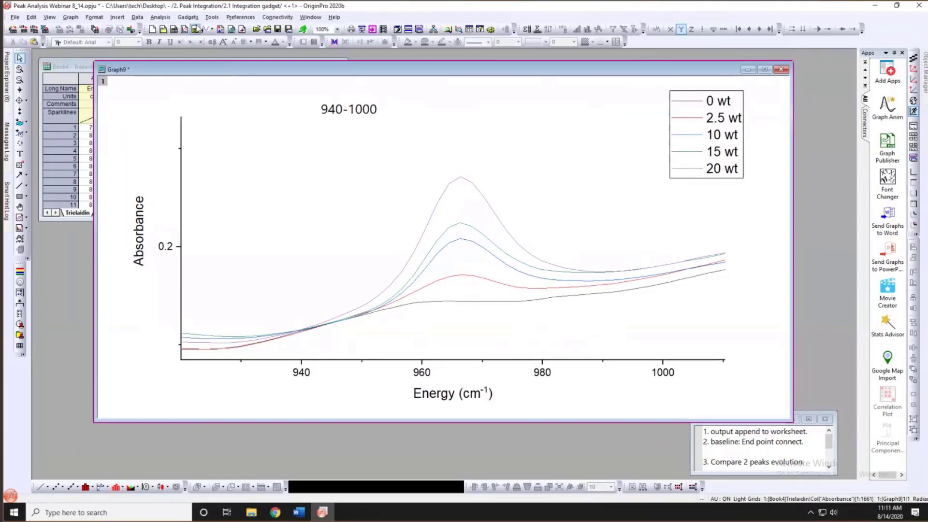
- Start the Integrate gadget on the absorbance graph, set its baseline mode to Straight Line, and review the integration settings
click(192, 18)
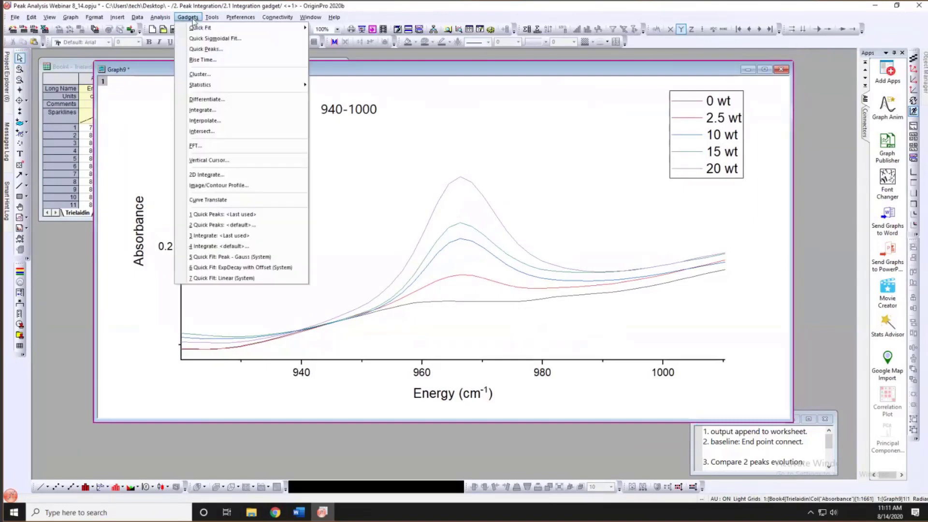
click(213, 111)
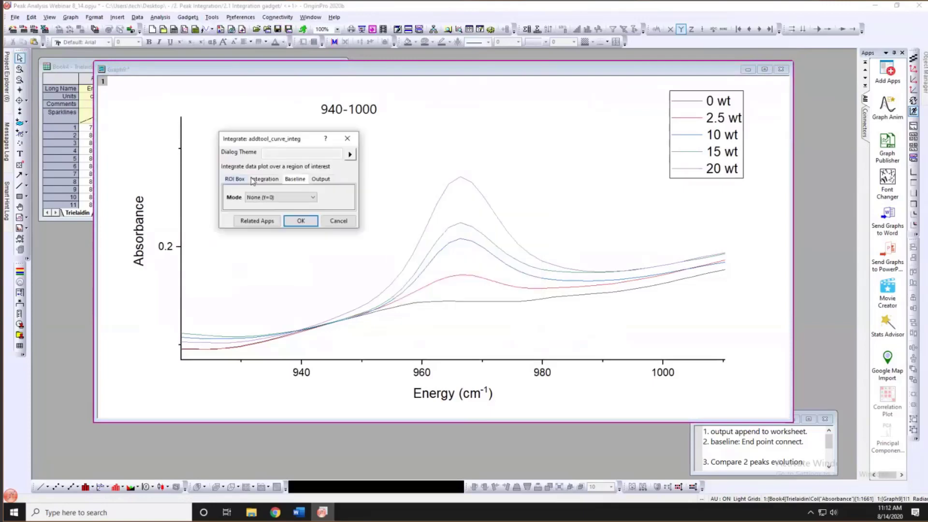
click(313, 197)
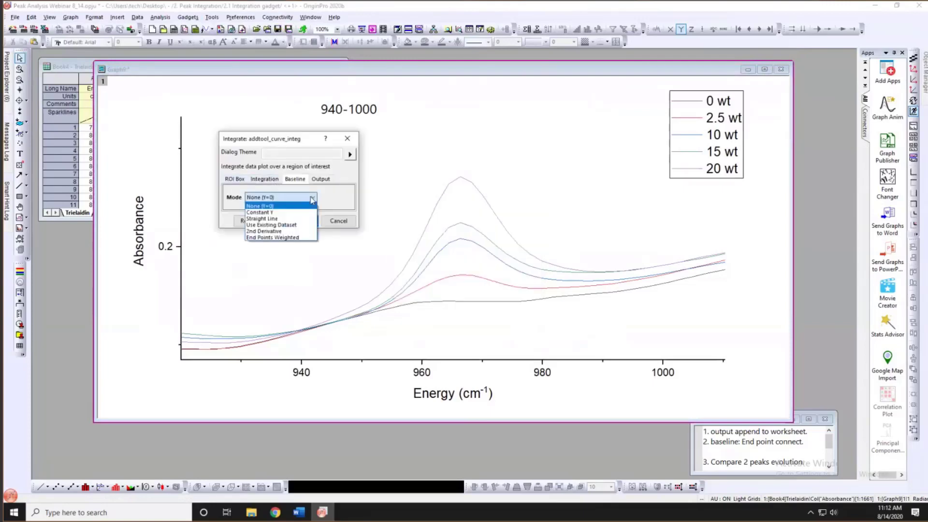
click(273, 219)
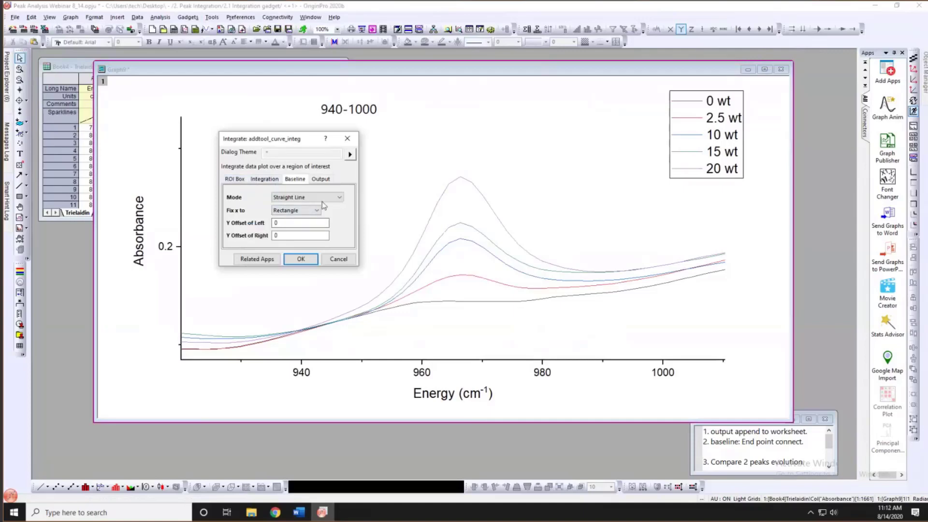
click(264, 178)
drag(272, 141, 221, 109)
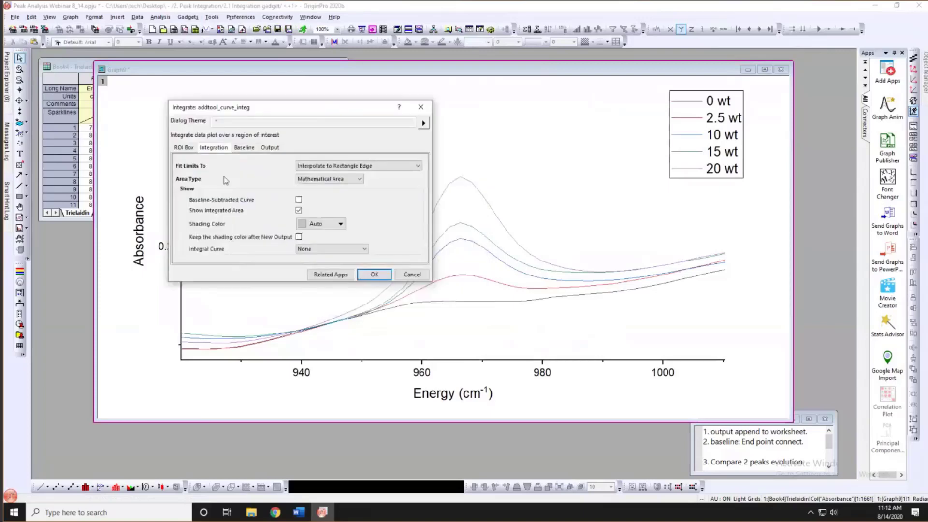
- Append the integration quantities to the result worksheet, turn off Script Window and long name output, and show the available quantities
click(268, 148)
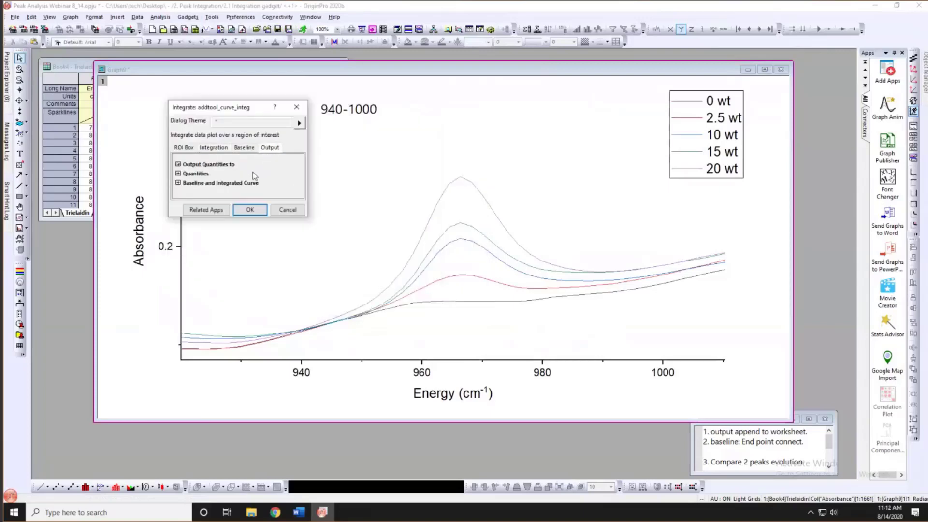
click(179, 164)
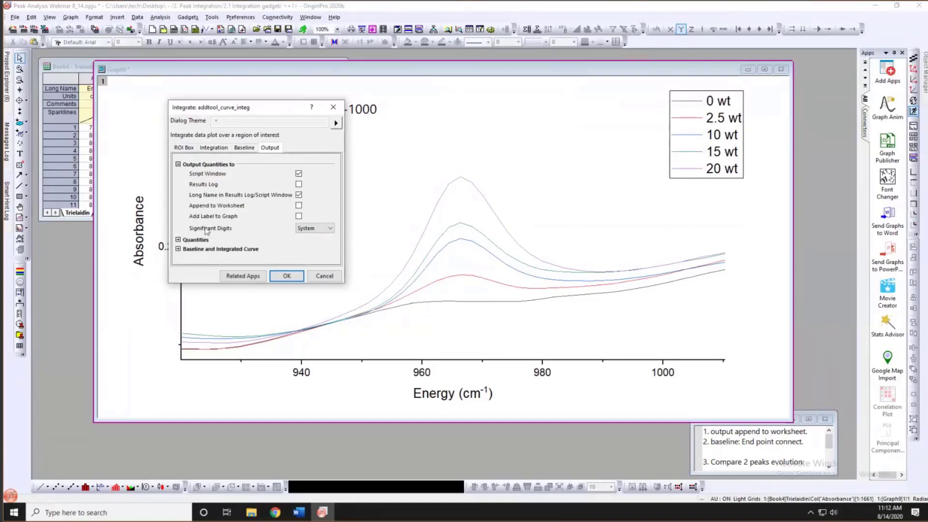
click(300, 206)
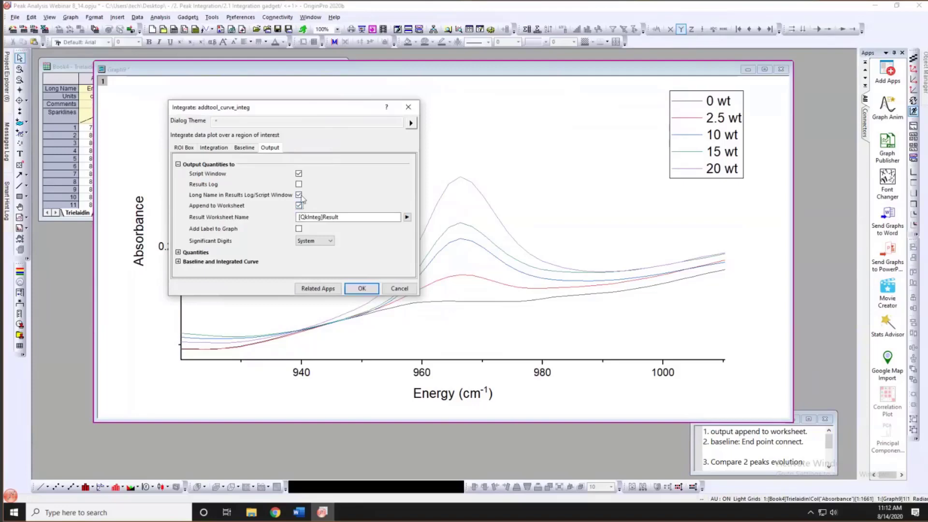
click(299, 195)
click(299, 175)
click(178, 252)
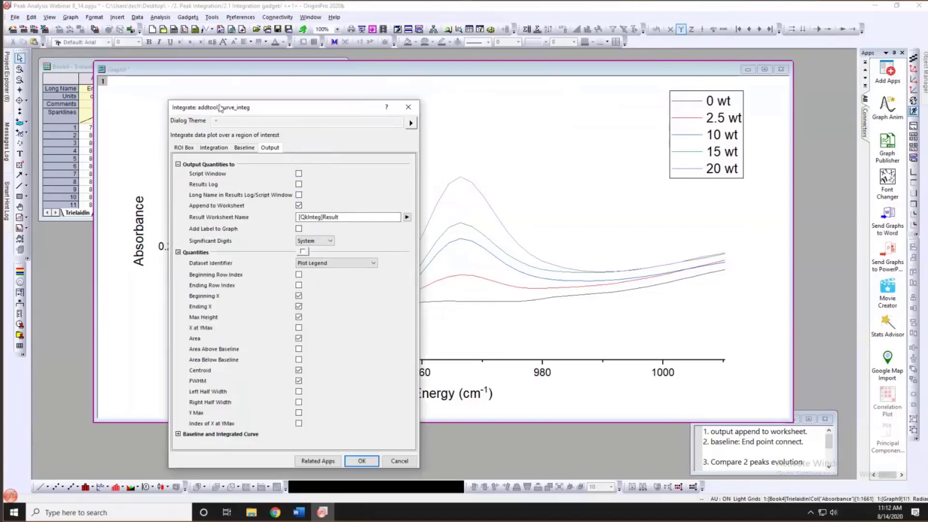
drag(220, 107, 183, 75)
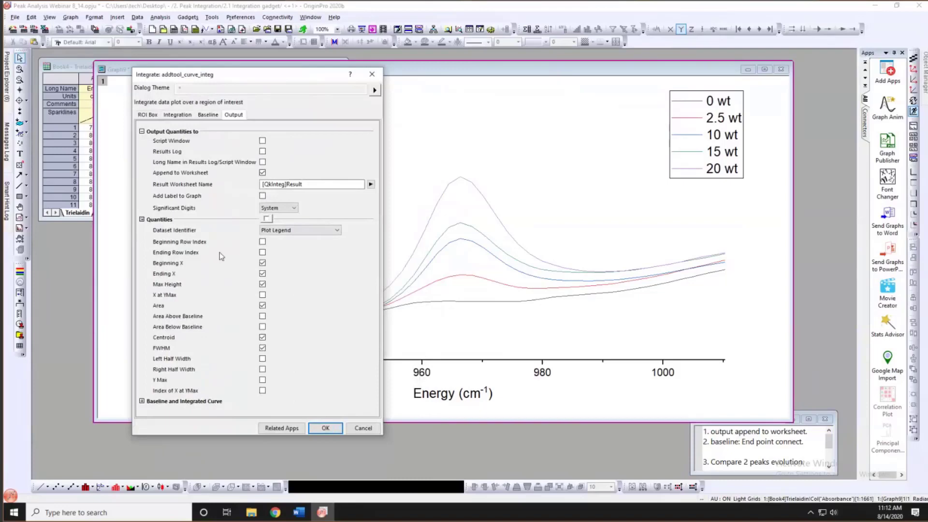
- Exclude Beginning X and Ending X from the integration output quantities, include X at YMax, and apply the settings
click(263, 263)
click(262, 273)
click(325, 428)
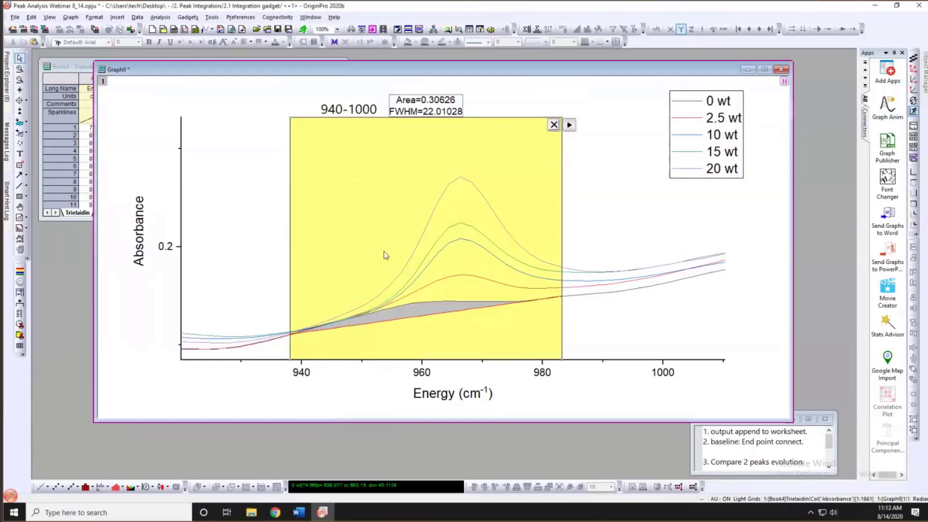
- Adjust the integration region to about 940 to 986 cm⁻¹ around the peak and output the results for all curves
drag(393, 251, 401, 251)
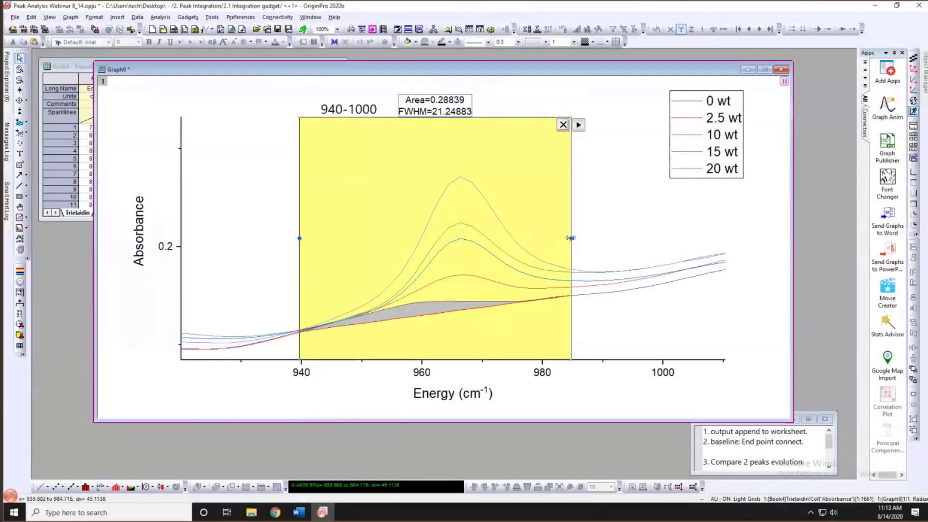
drag(578, 238, 580, 238)
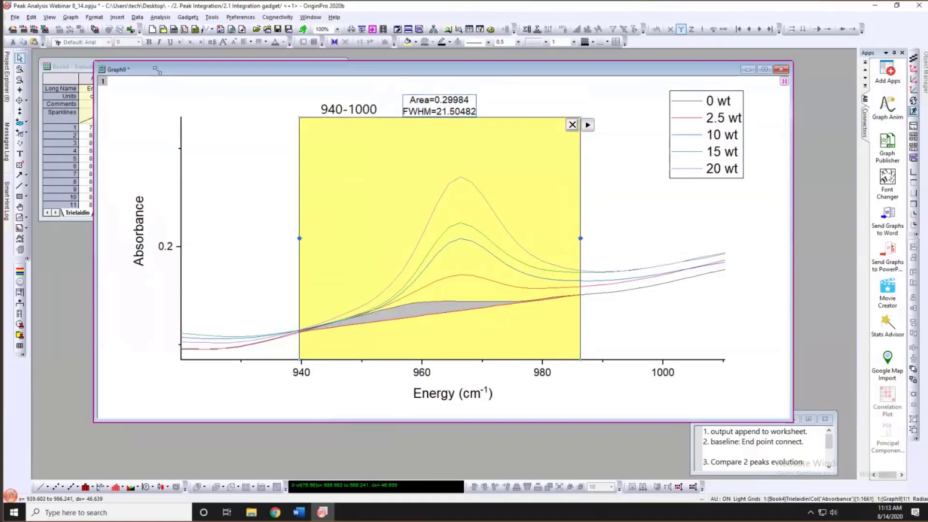
drag(157, 70, 218, 77)
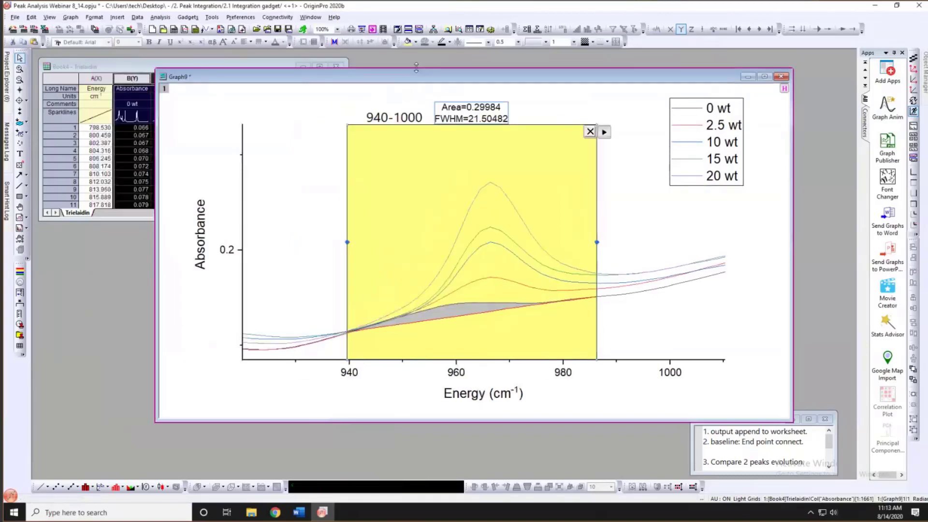
click(604, 133)
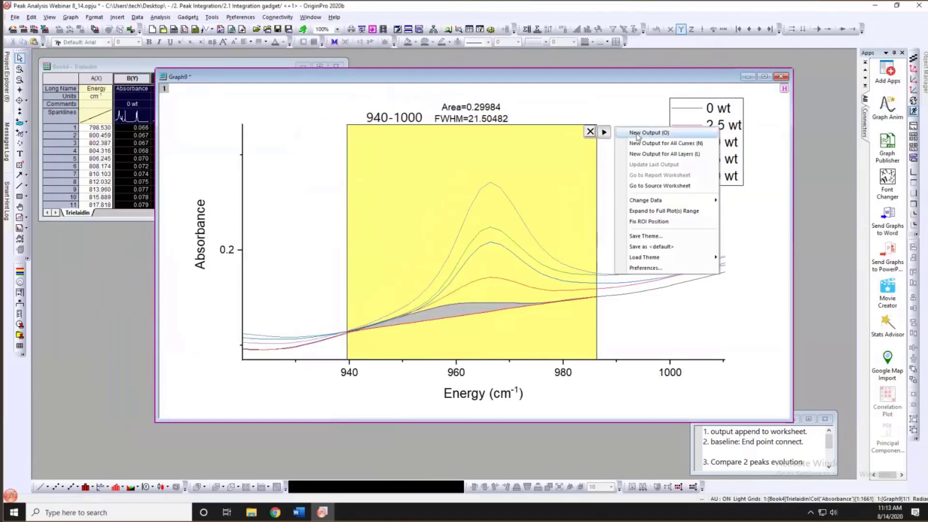
click(658, 144)
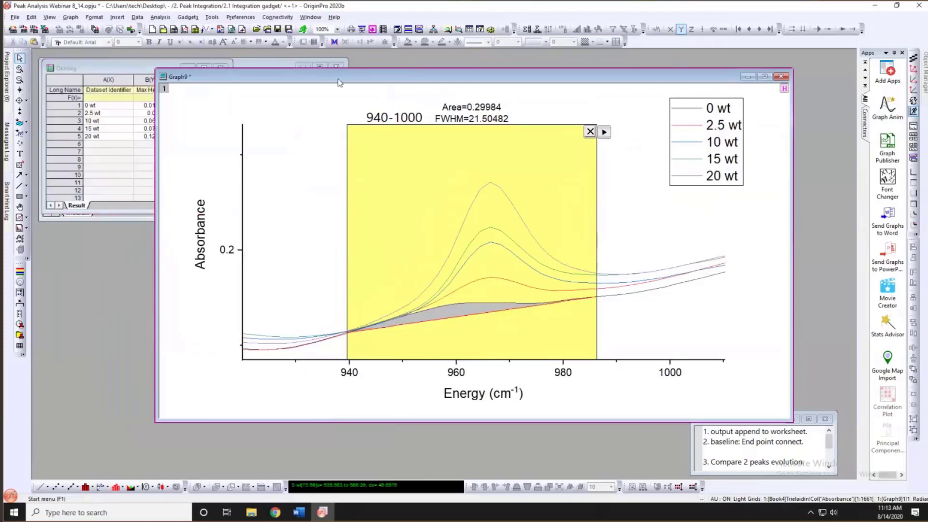
- Move and narrow the absorbance graph window, and enlarge the result worksheet to show all its columns
drag(339, 82, 381, 83)
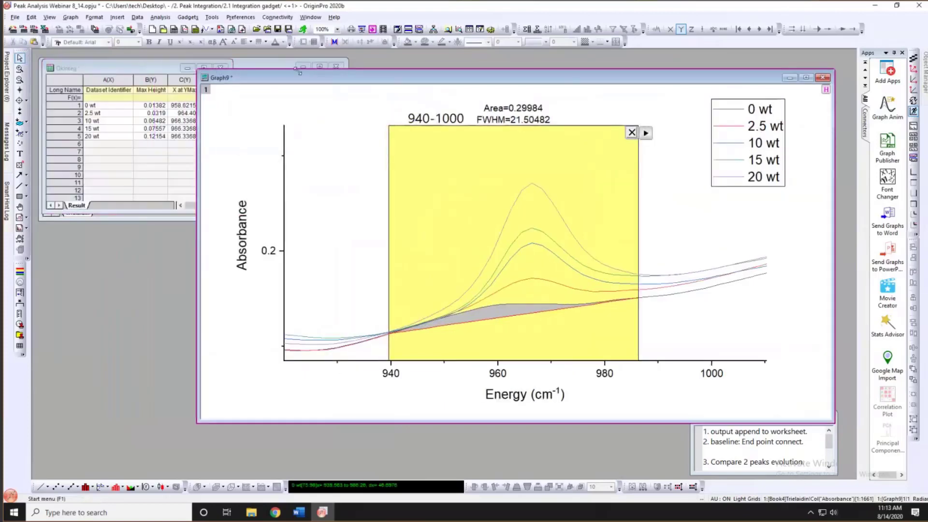
drag(197, 202, 303, 202)
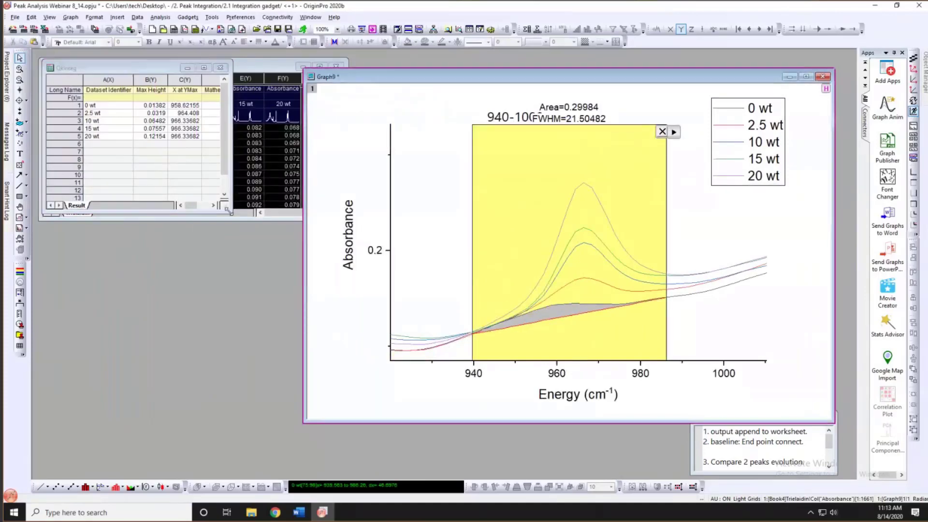
click(230, 209)
drag(326, 340, 353, 299)
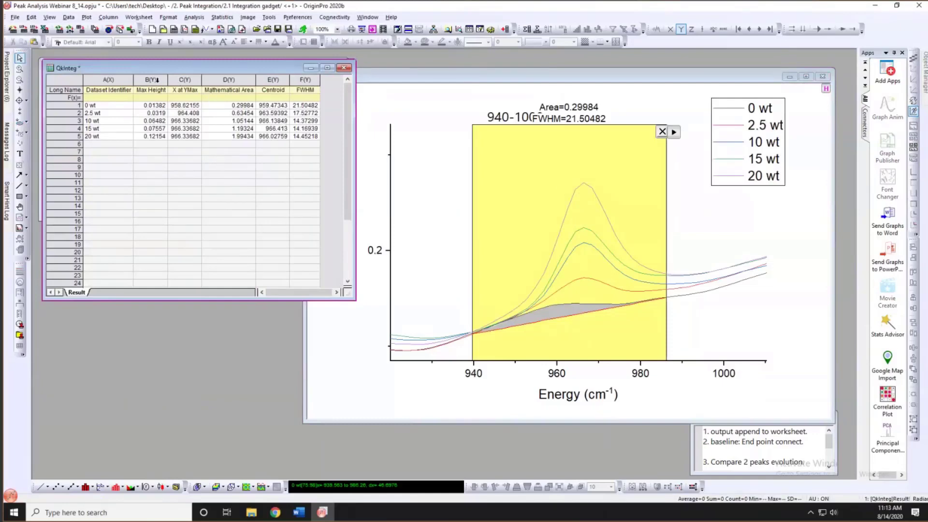
- Plot the Max Height through FWHM columns as a vertical Line+Symbol stack graph, and reposition and enlarge its window
drag(157, 80, 304, 80)
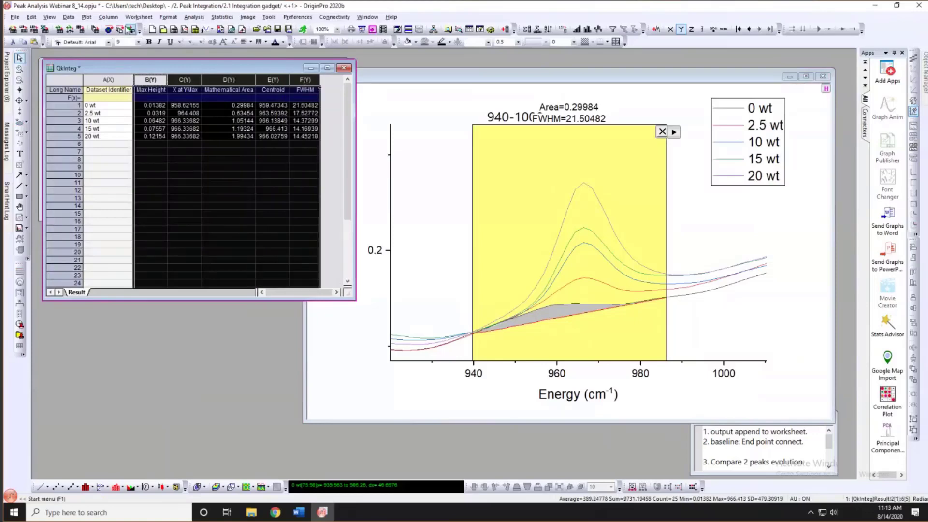
click(86, 17)
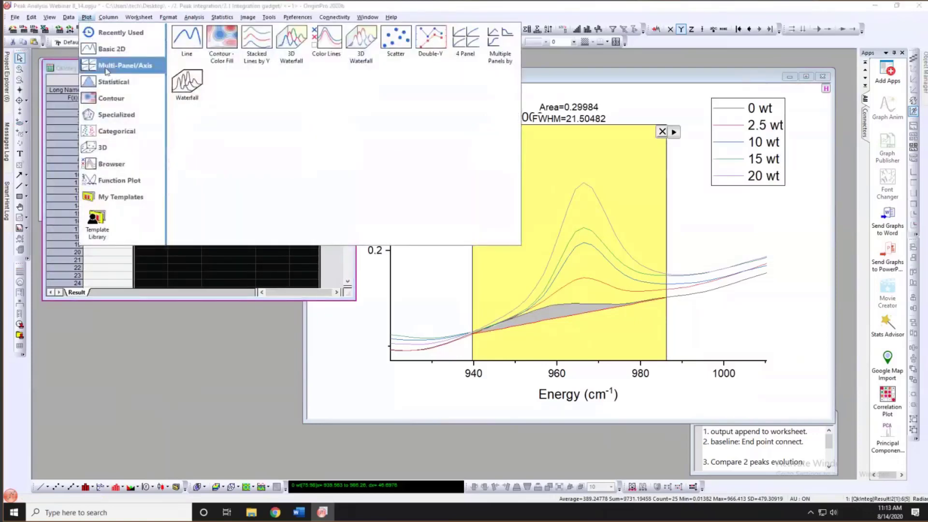
mouse_move(107, 71)
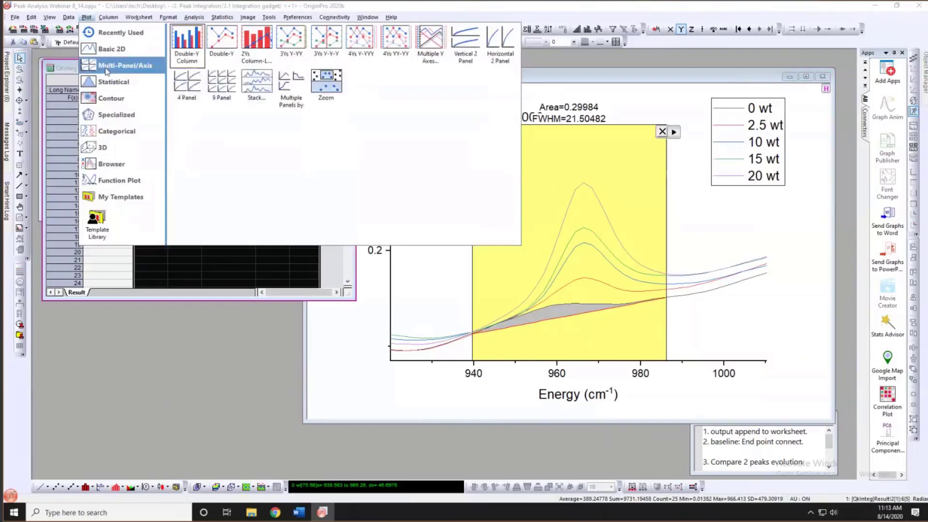
click(261, 96)
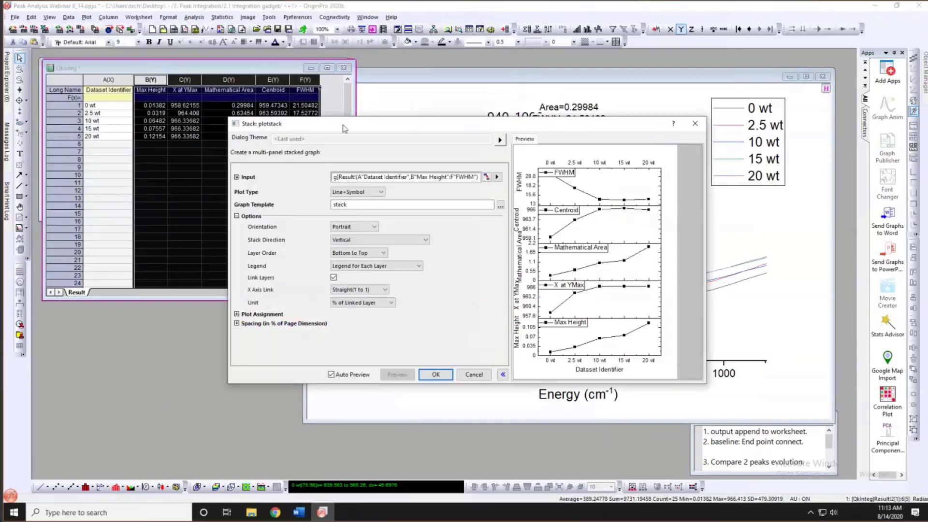
drag(342, 124, 238, 110)
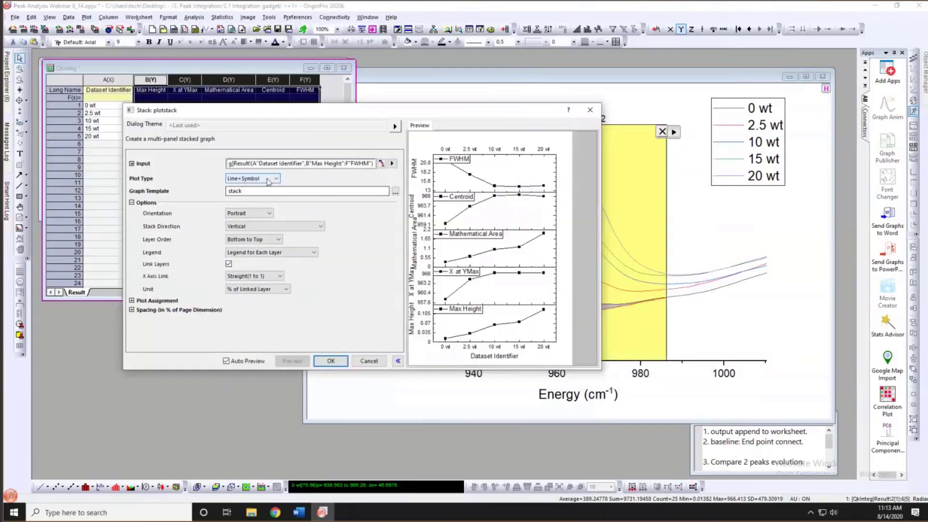
click(330, 361)
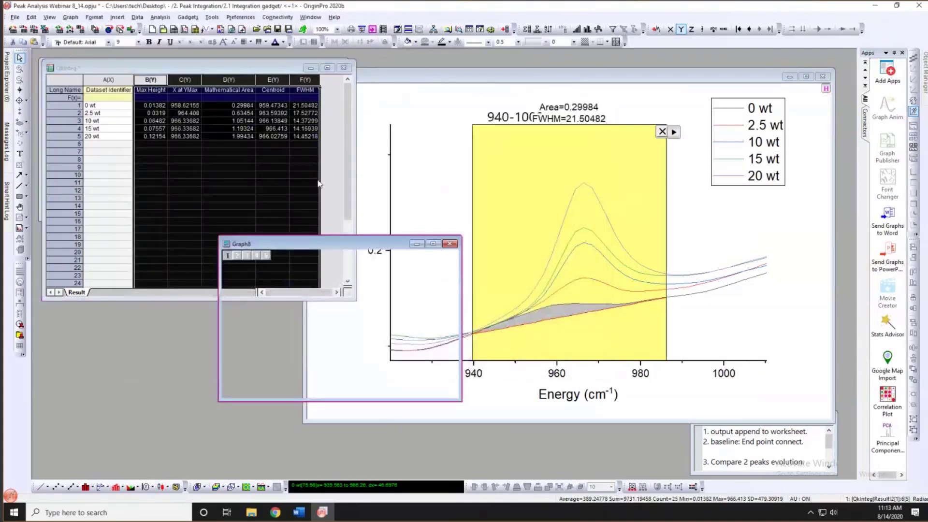
drag(309, 245, 296, 111)
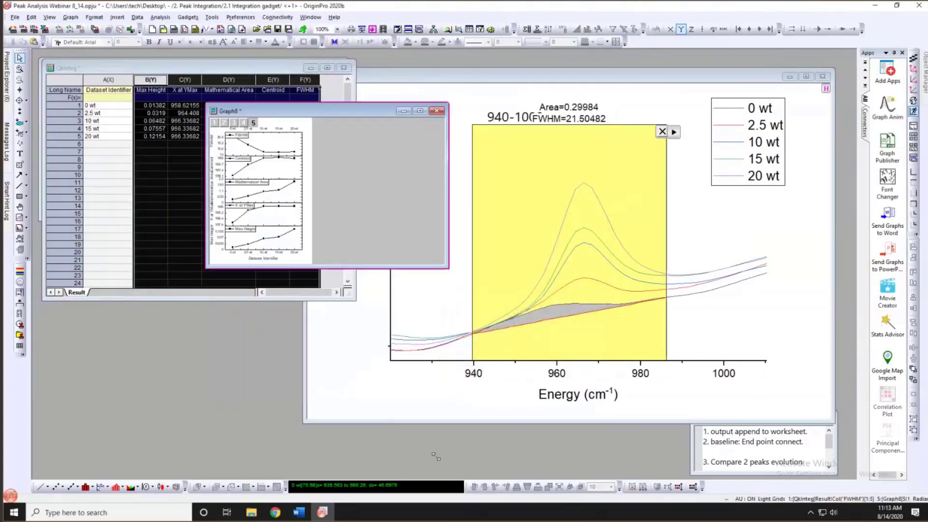
drag(436, 456, 449, 467)
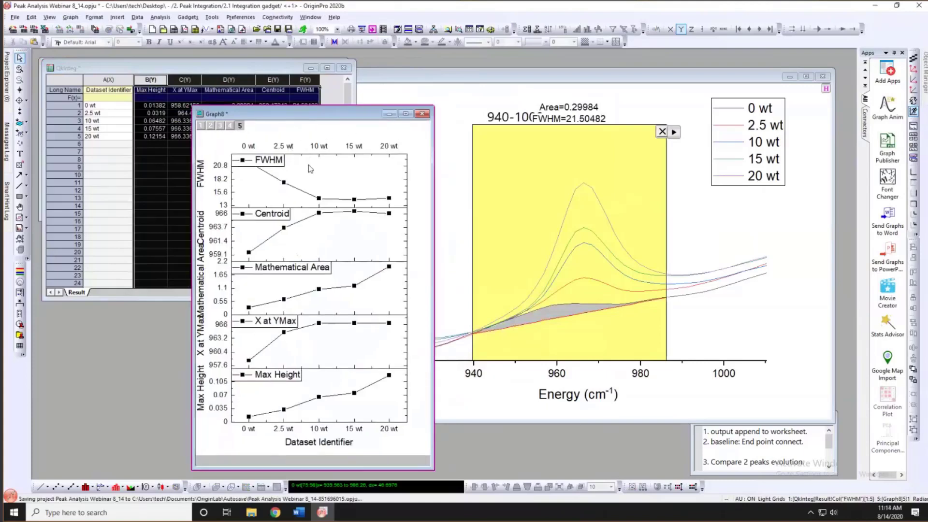
- Make plot properties and axis style common to layers 1:5 of the stacked graph
double_click(310, 169)
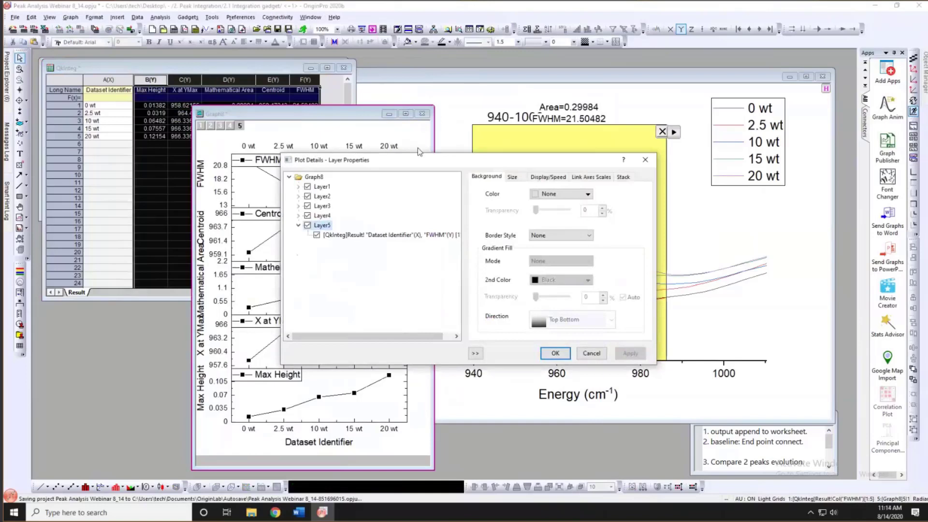
drag(333, 163, 427, 147)
click(408, 160)
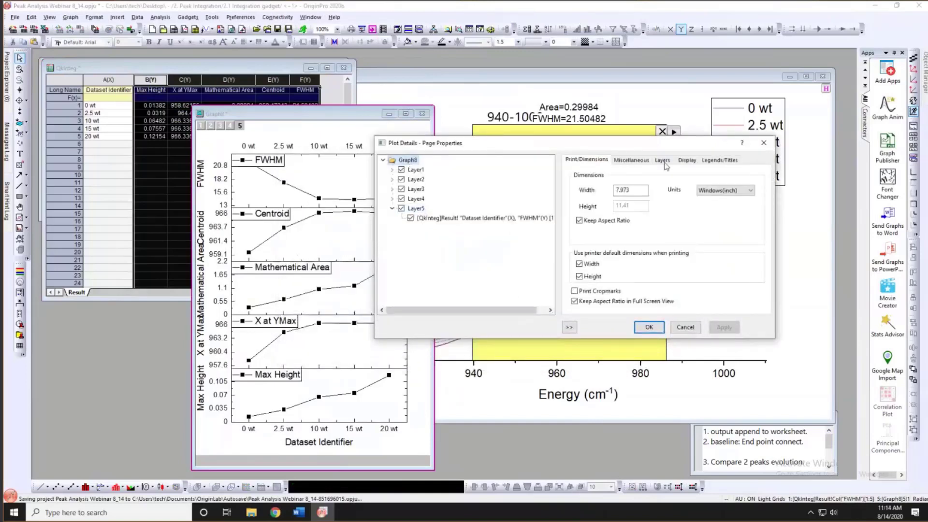
click(663, 161)
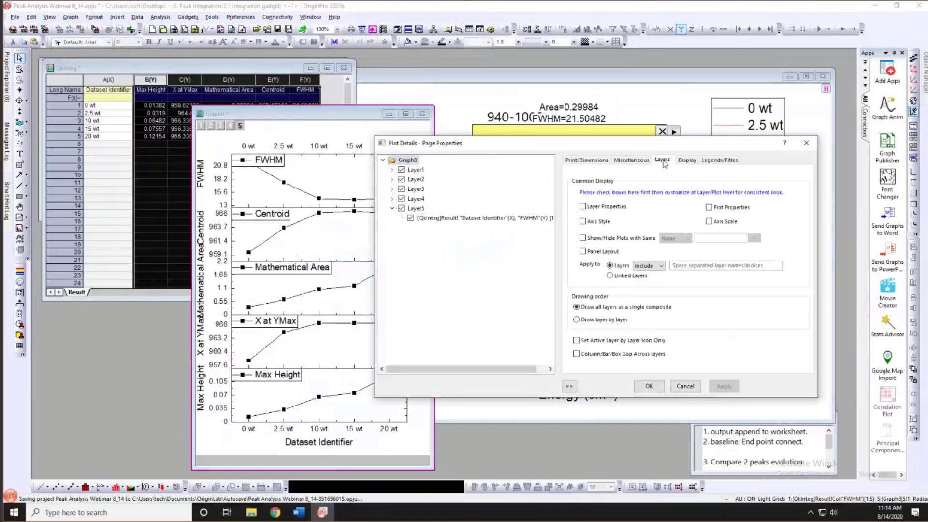
drag(656, 146, 682, 144)
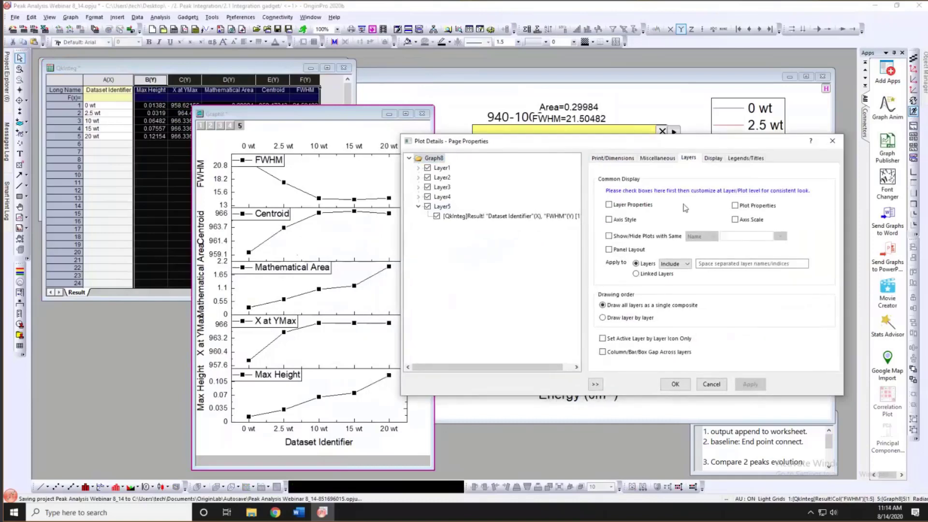
click(735, 206)
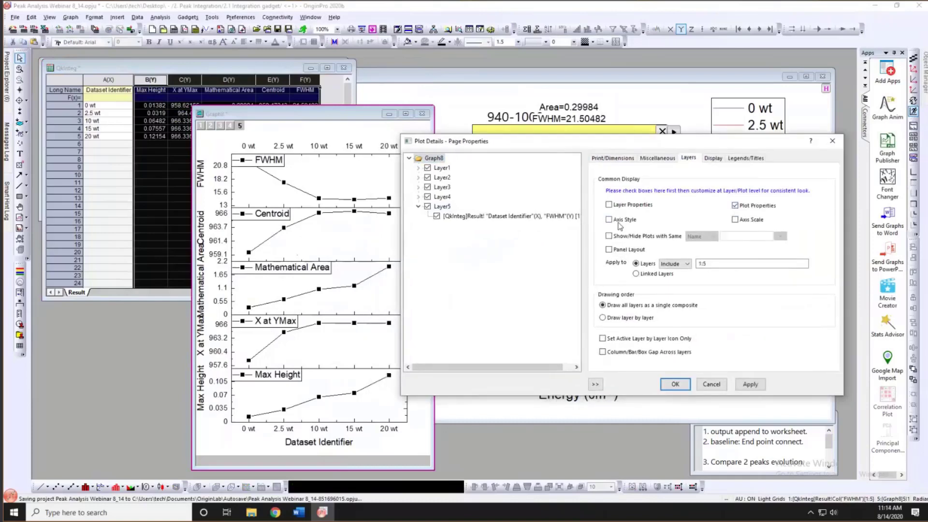
click(609, 220)
click(750, 382)
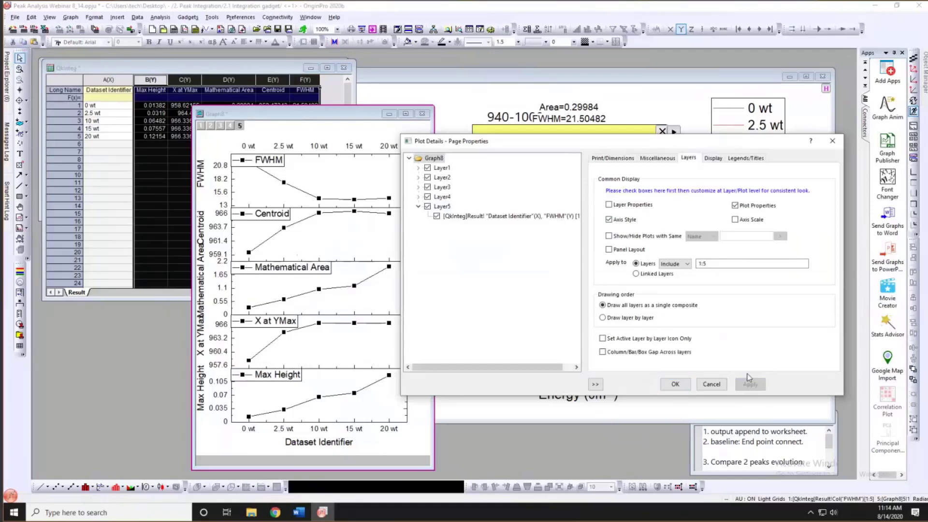
click(675, 384)
- Change the plot symbols in the stacked graph's panels to solid red circles
click(286, 181)
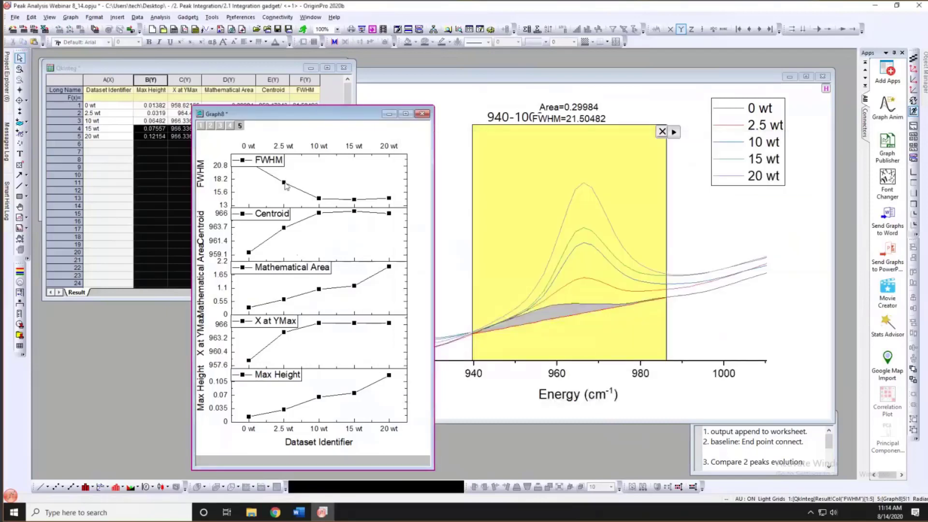
click(307, 151)
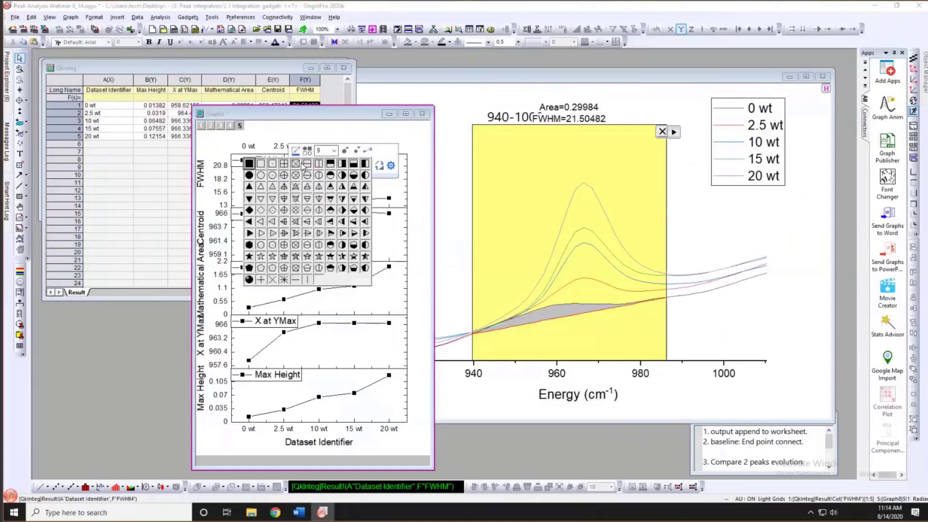
click(309, 153)
click(296, 150)
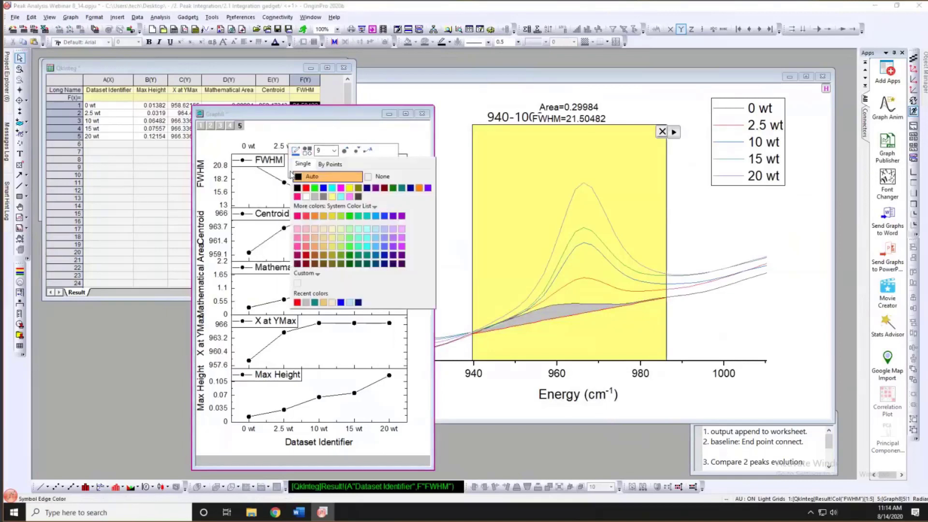
click(327, 175)
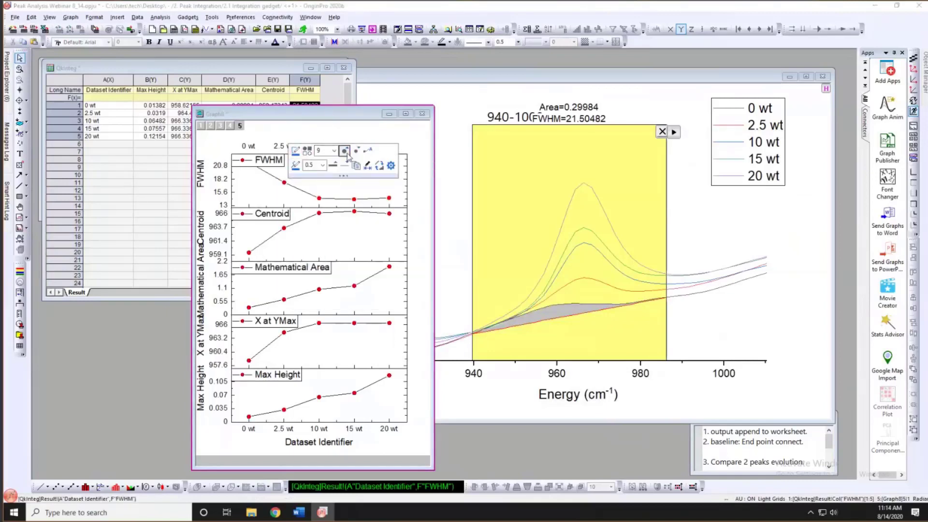
click(326, 241)
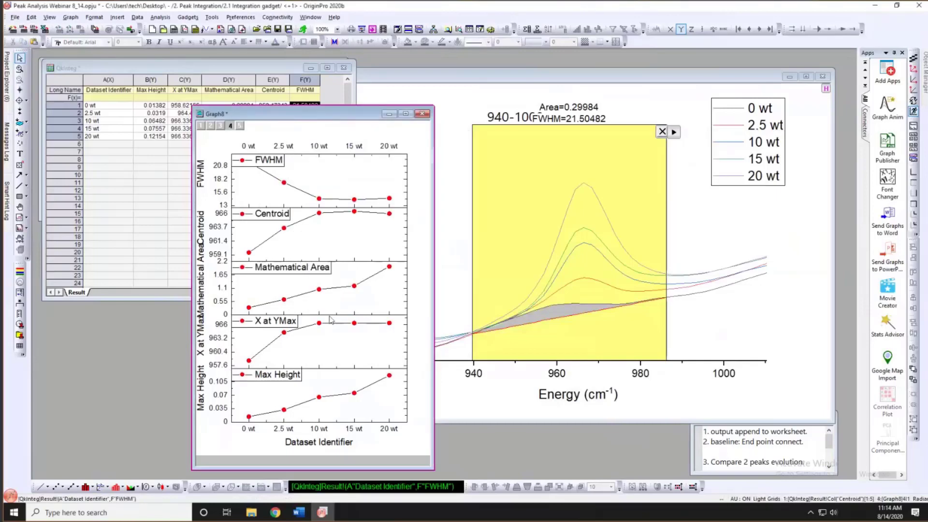
- Reduce the Y-axis tick label size in the stacked graph's panels to 14
click(221, 166)
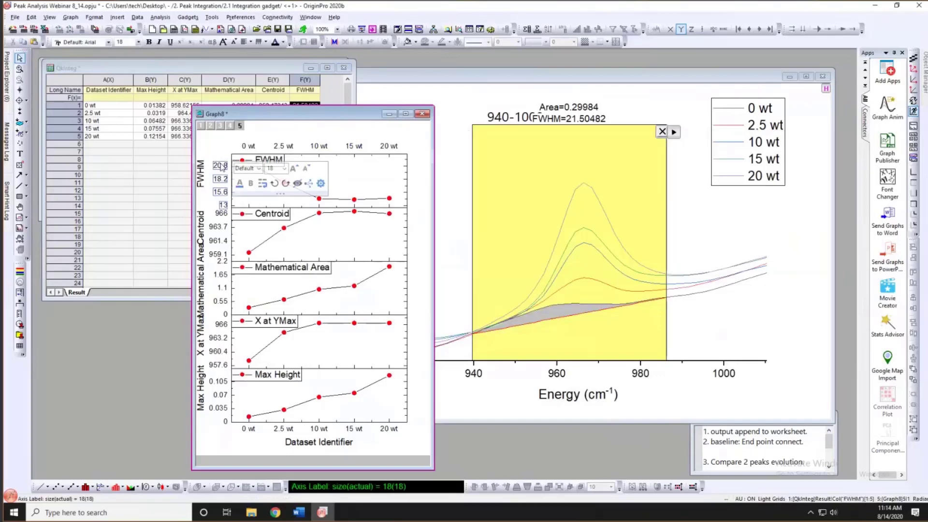
click(306, 168)
click(306, 168)
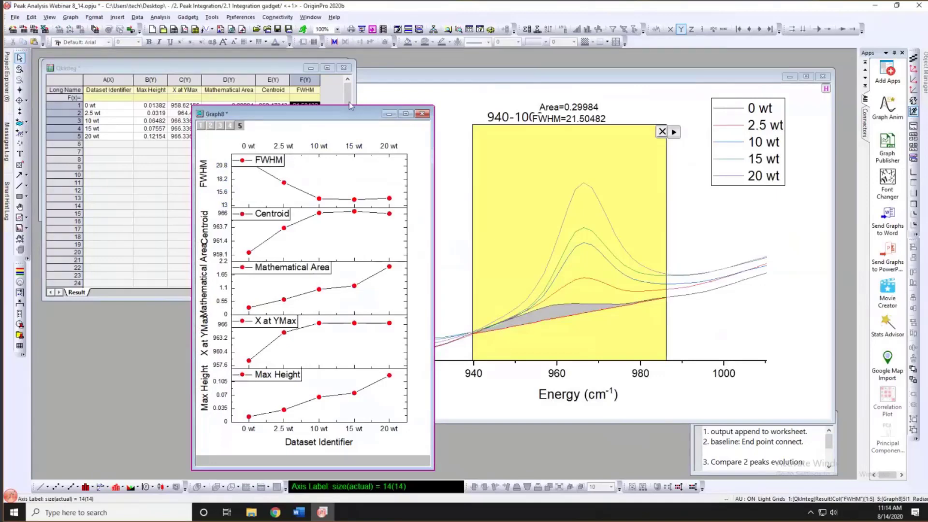
- Shrink and reposition the stacked graph window, and bring the absorbance graph in front of it
drag(225, 113, 208, 145)
drag(451, 76, 386, 71)
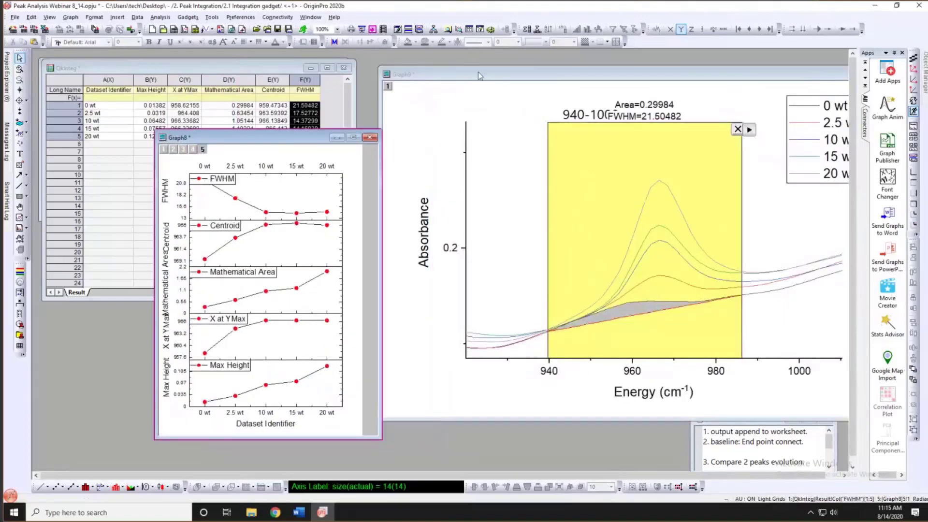
click(397, 159)
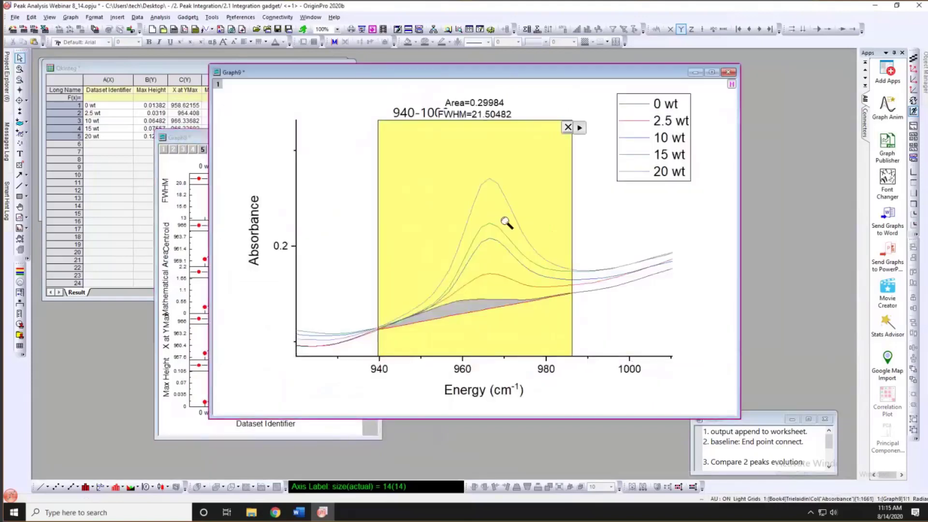
- Shift and narrow the integration region to the neighbouring peak near 1030, spanning about 1006 to 1045 cm⁻¹
scroll(505, 222, down, 3)
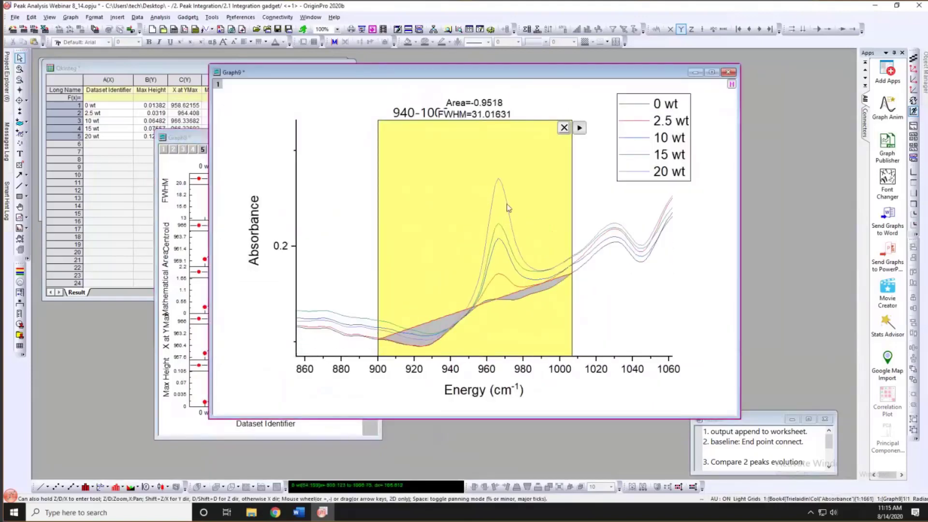
mouse_move(514, 199)
drag(534, 172, 606, 173)
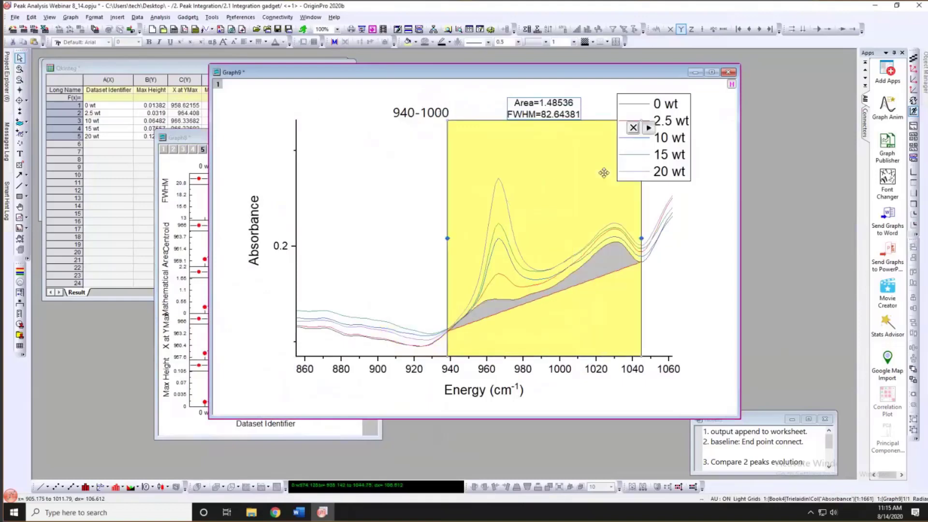
drag(448, 239, 571, 239)
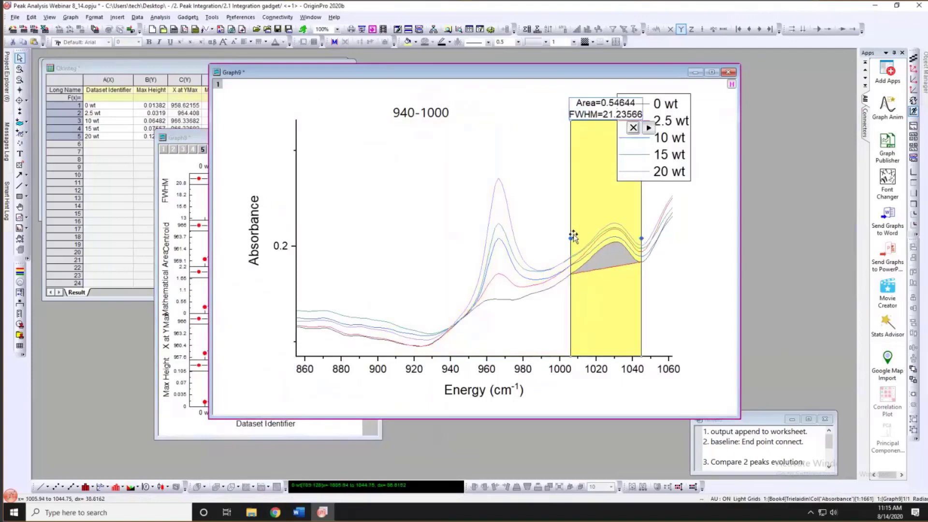
- Set the integration gadget's result worksheet name to [QkInteg]Result2 in its output preferences
mouse_move(600, 272)
double_click(590, 182)
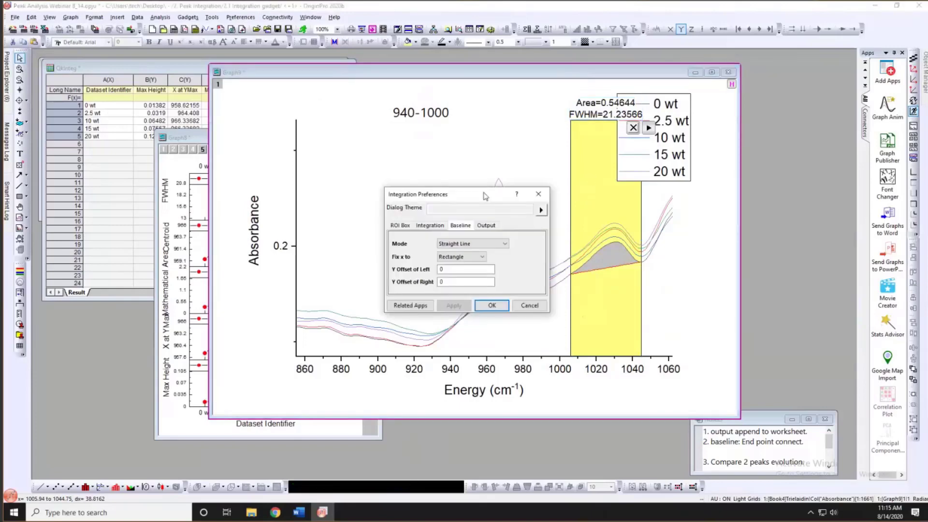
drag(486, 196, 406, 139)
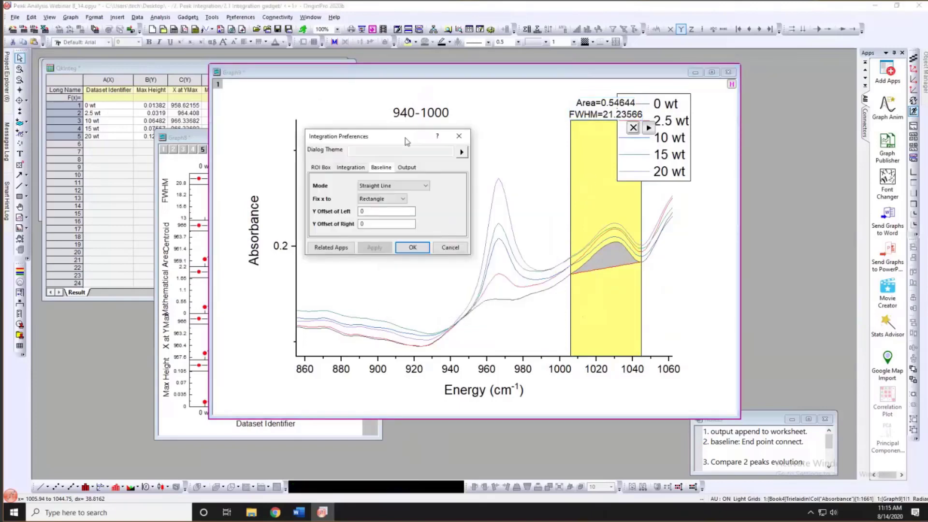
click(404, 167)
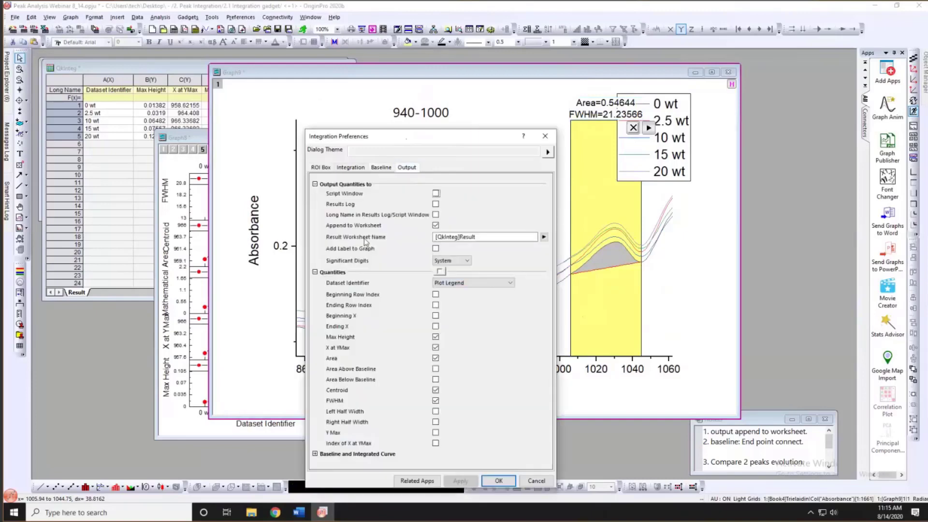
click(485, 237)
click(485, 238)
text(2)
drag(424, 136, 396, 81)
click(471, 426)
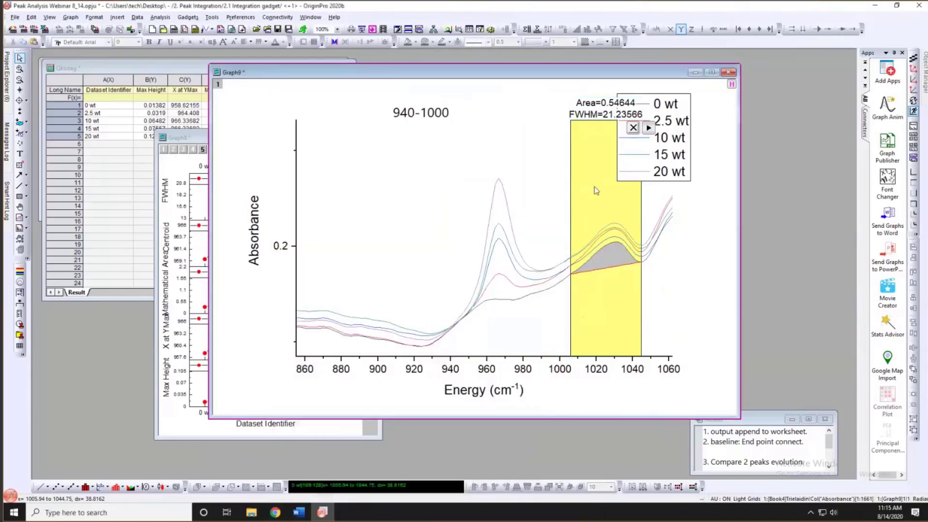
- Output the second peak's integration results for all curves and display the Result2 sheet
click(649, 129)
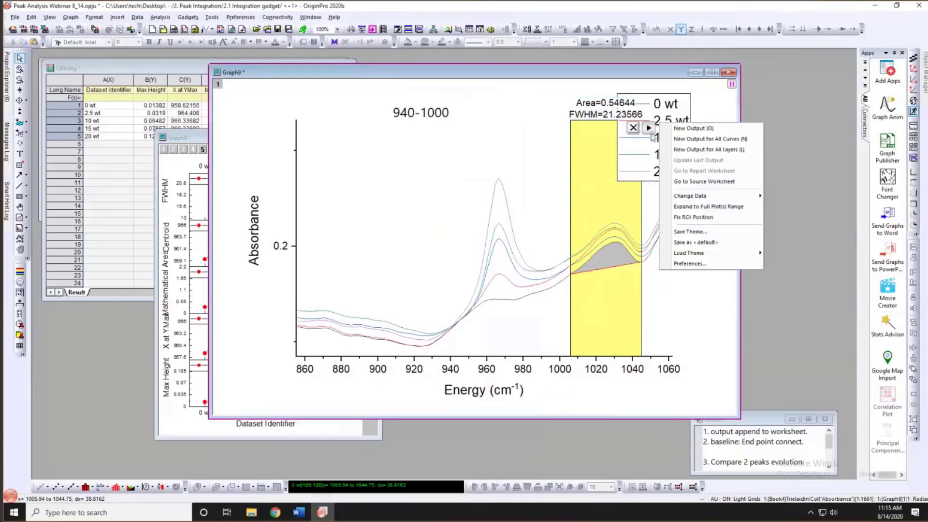
click(689, 140)
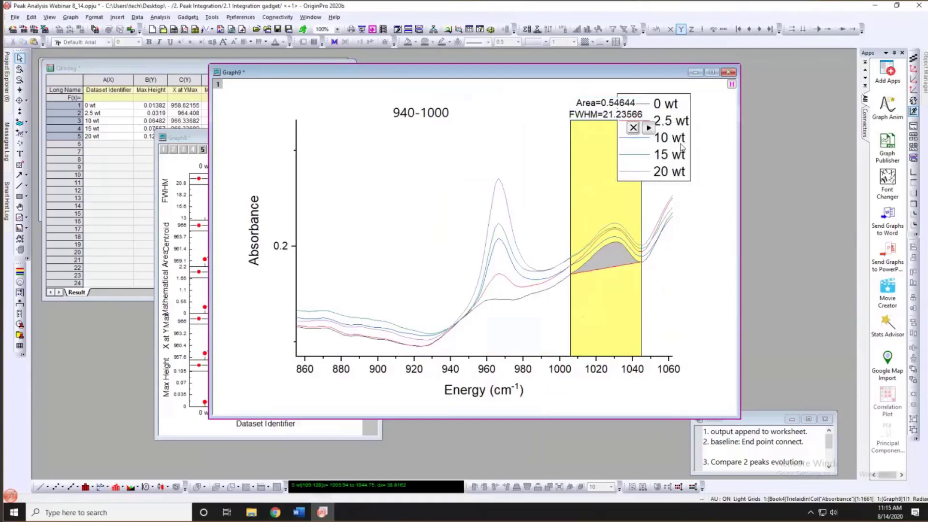
click(144, 91)
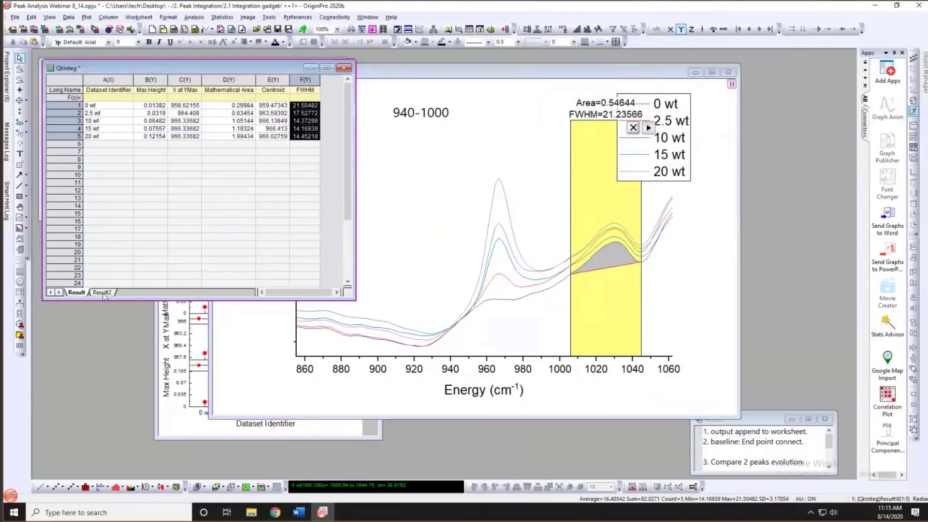
click(103, 293)
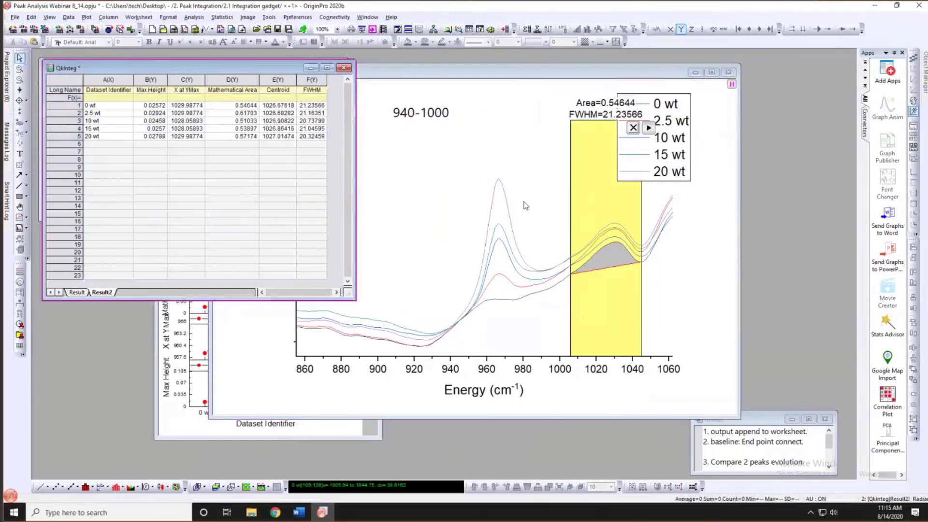
- Rearrange the windows so the stacked graph sits beside the results worksheet, and narrow the worksheet window slightly
click(518, 229)
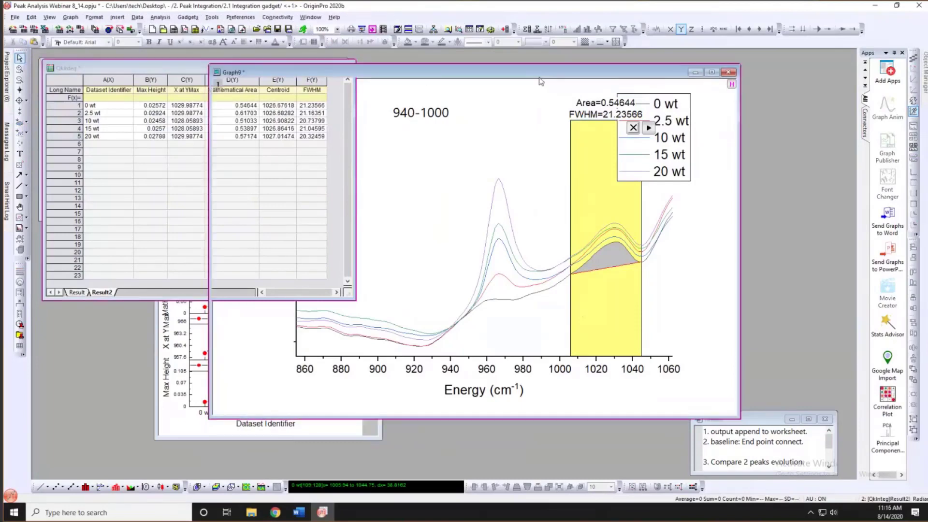
click(287, 344)
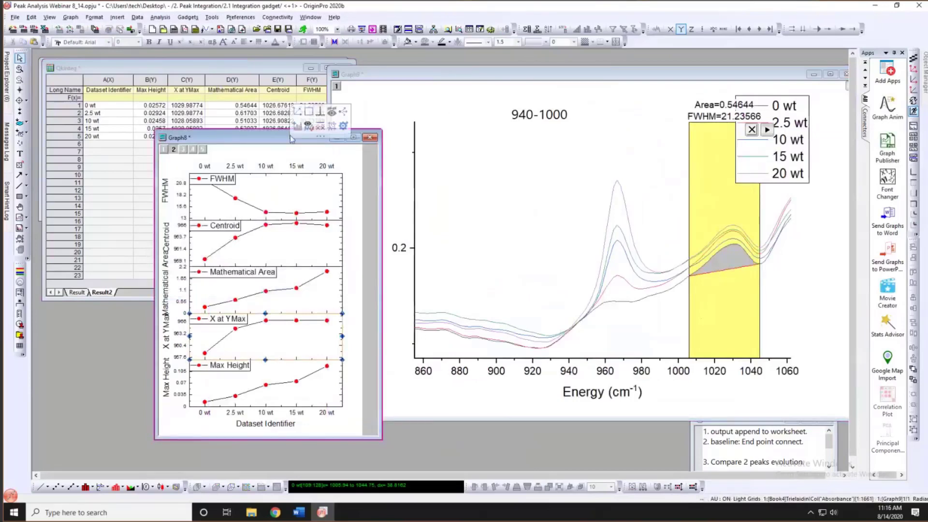
drag(482, 89, 502, 69)
click(346, 105)
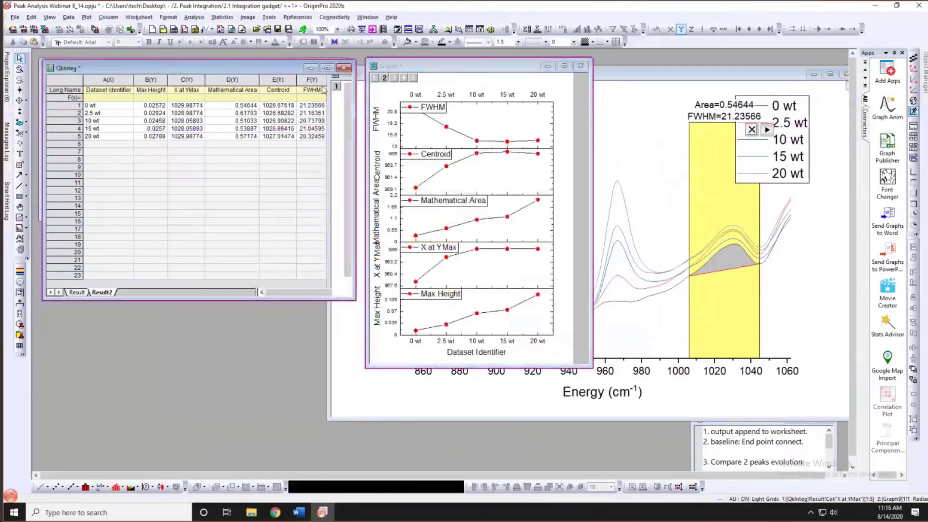
drag(356, 107, 345, 107)
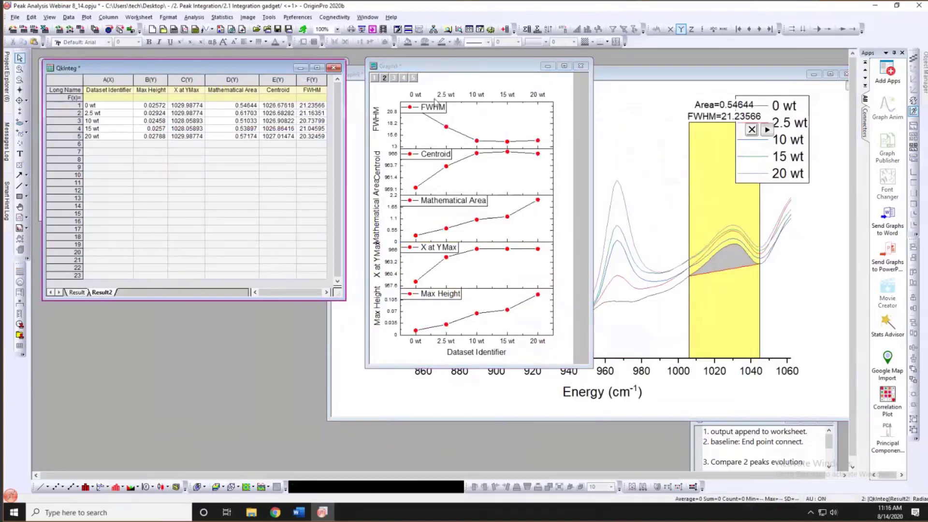
- Batch plot the [QkInteg]Result2 sheet into the active stacked graph, matching by column index, and enlarge the graph window
click(437, 74)
right_click(432, 66)
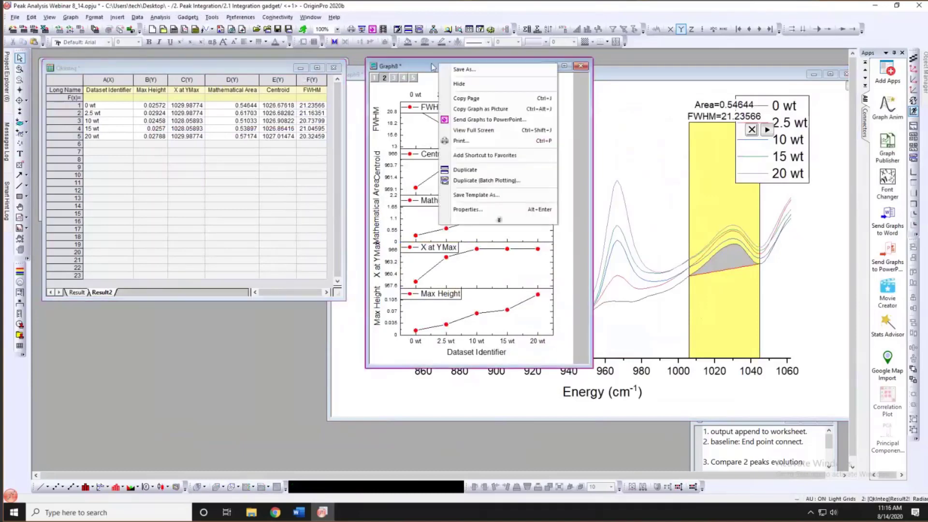
click(474, 182)
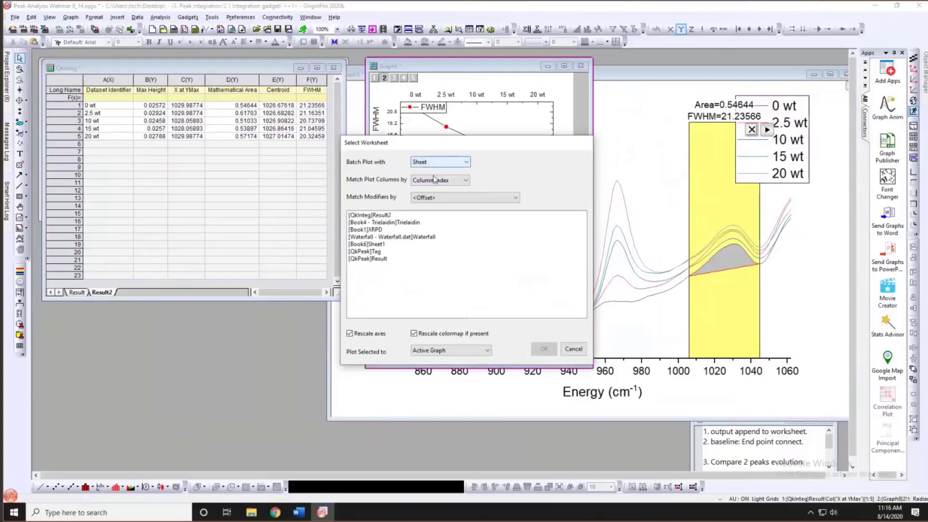
click(358, 229)
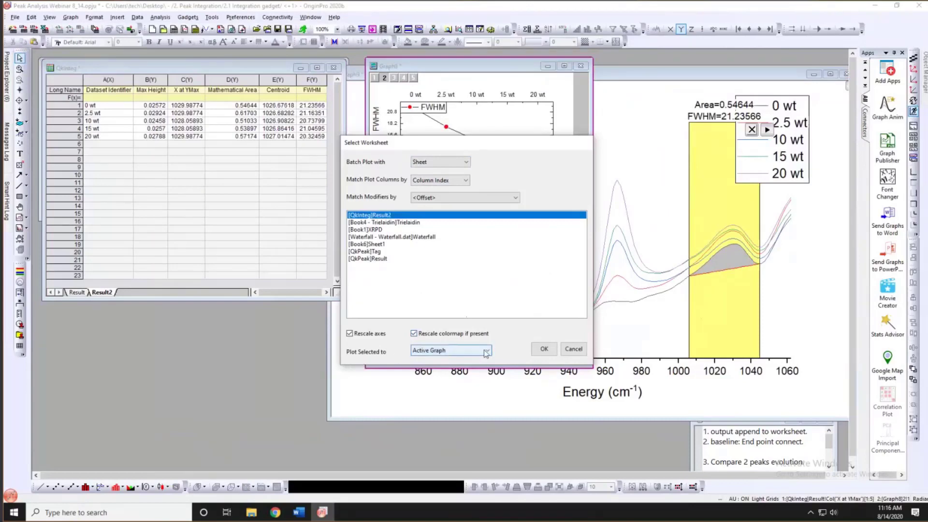
click(458, 350)
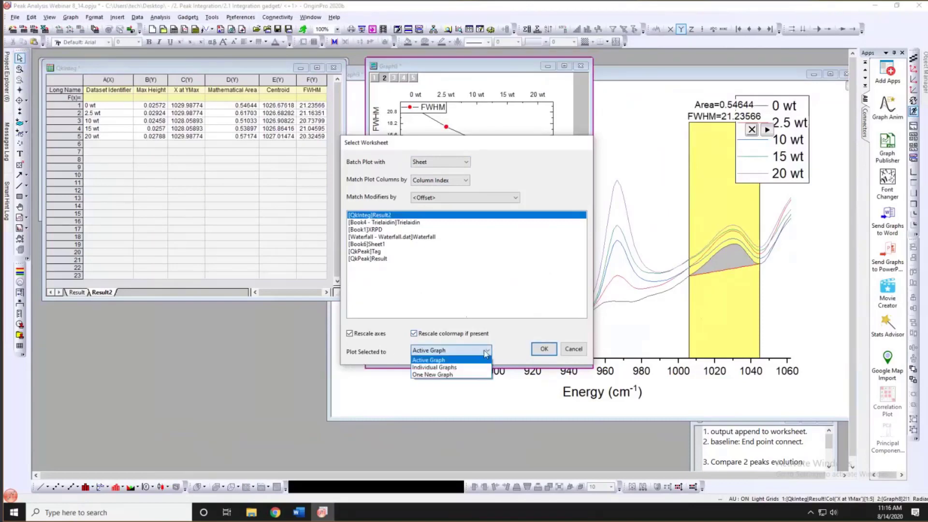
click(440, 361)
click(544, 352)
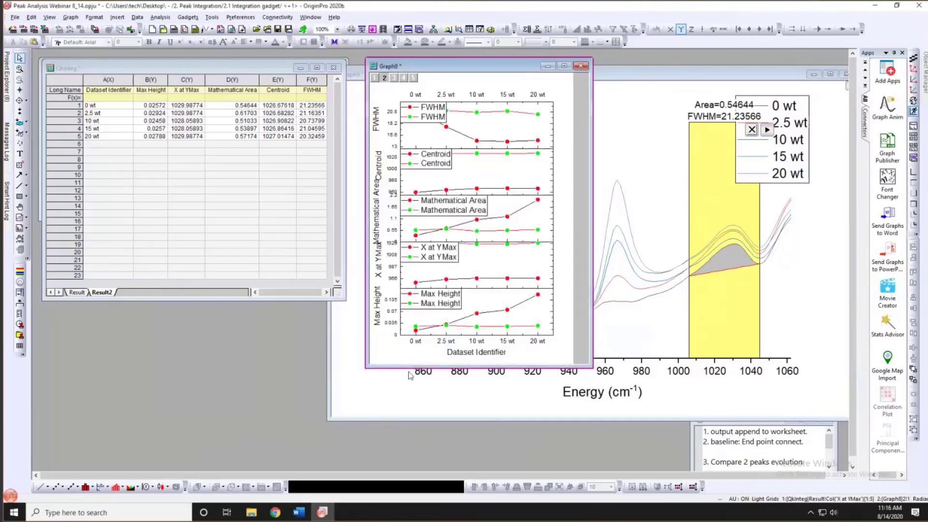
drag(314, 416, 309, 418)
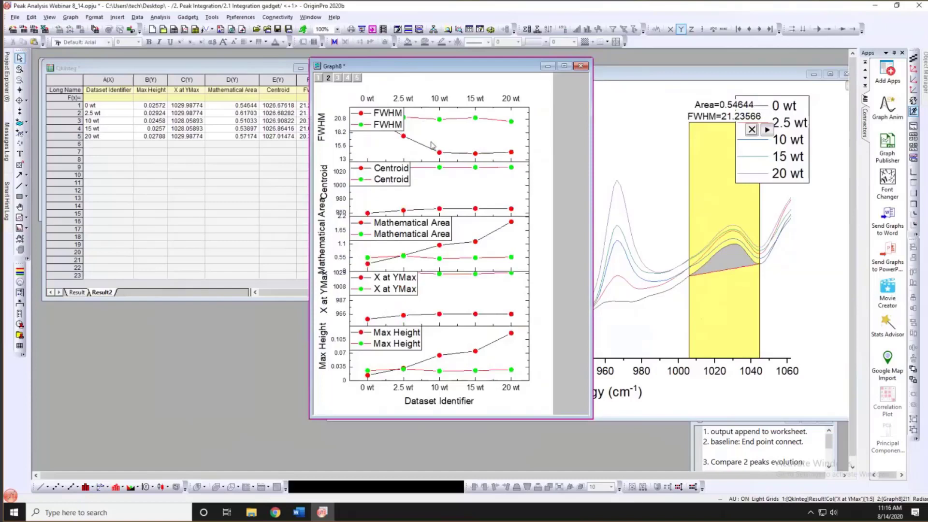
click(398, 124)
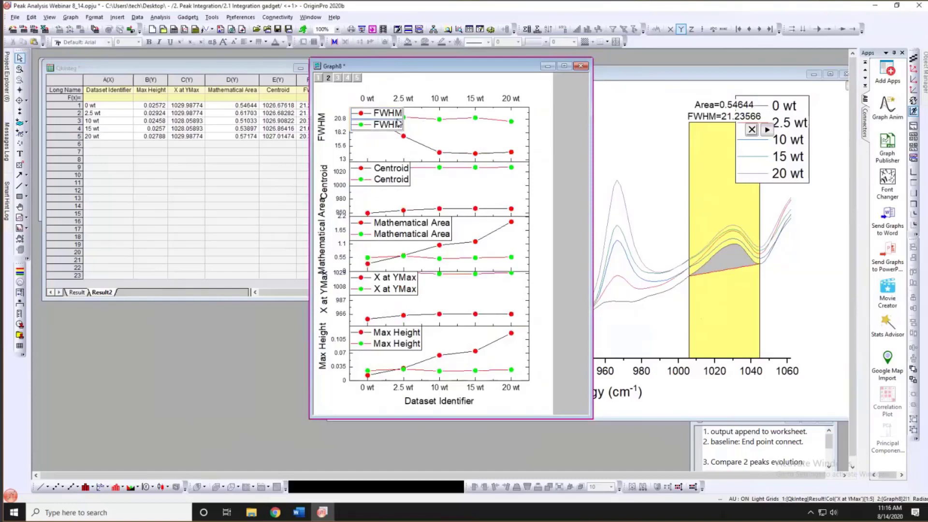
right_click(398, 123)
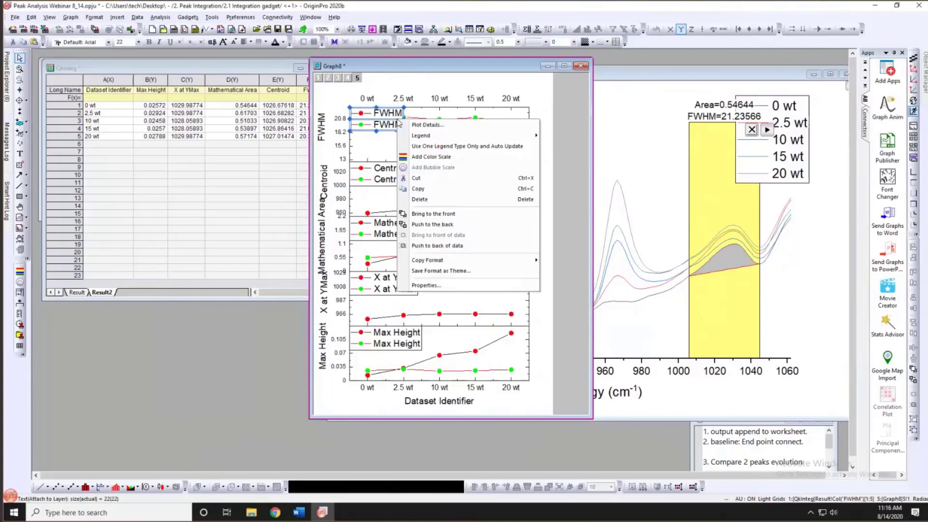
mouse_move(419, 137)
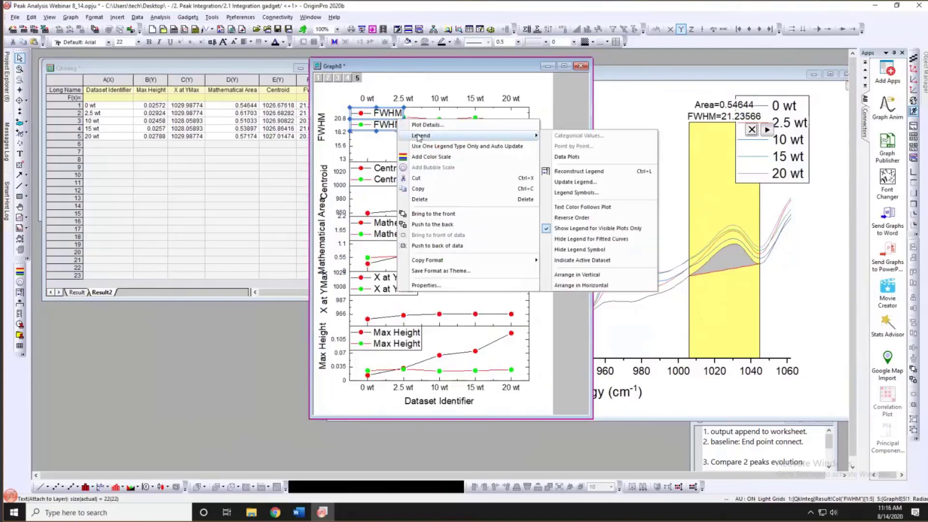
click(590, 182)
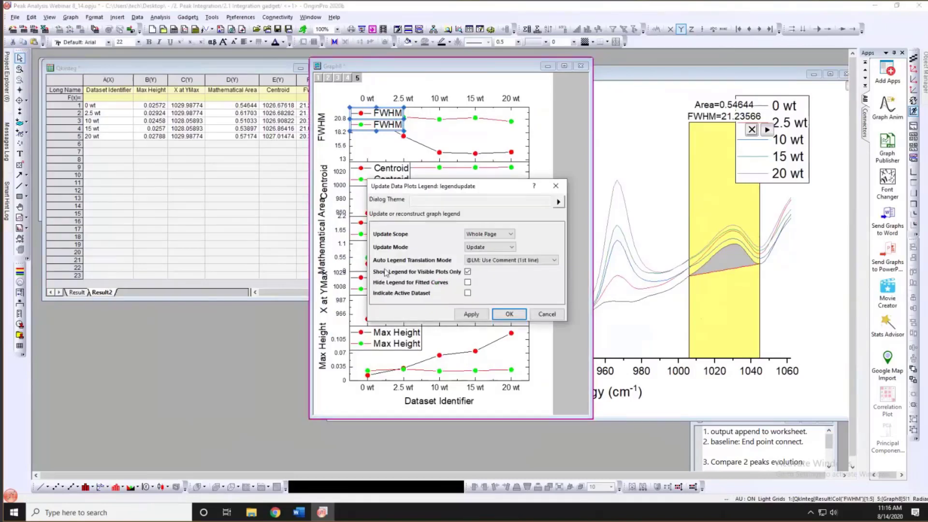
click(488, 260)
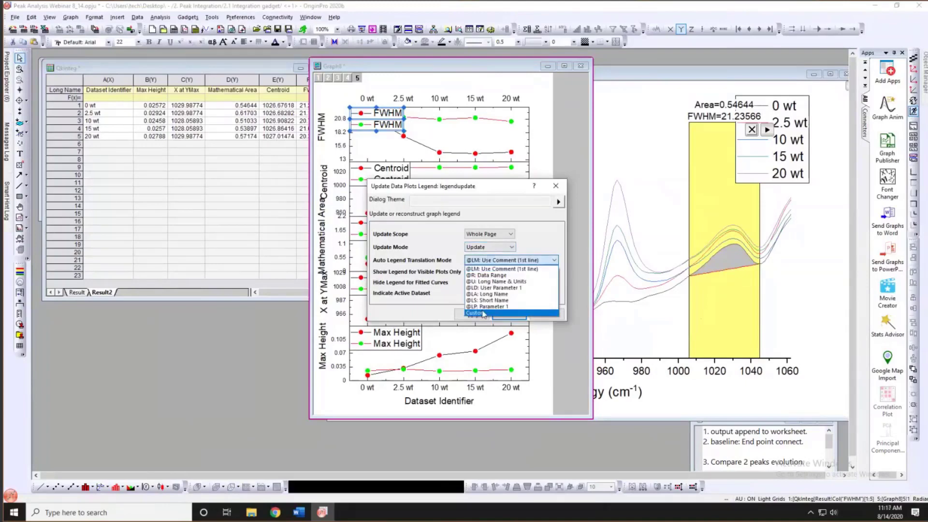
click(483, 313)
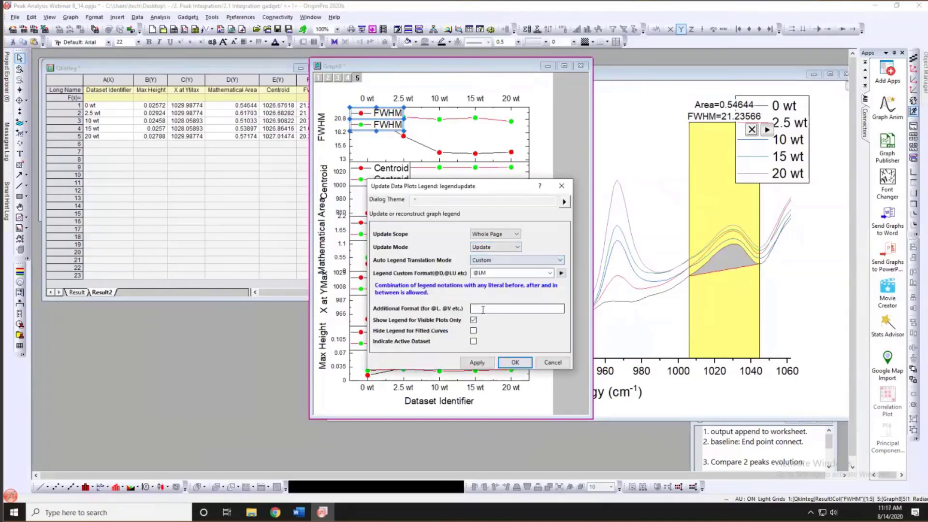
click(561, 273)
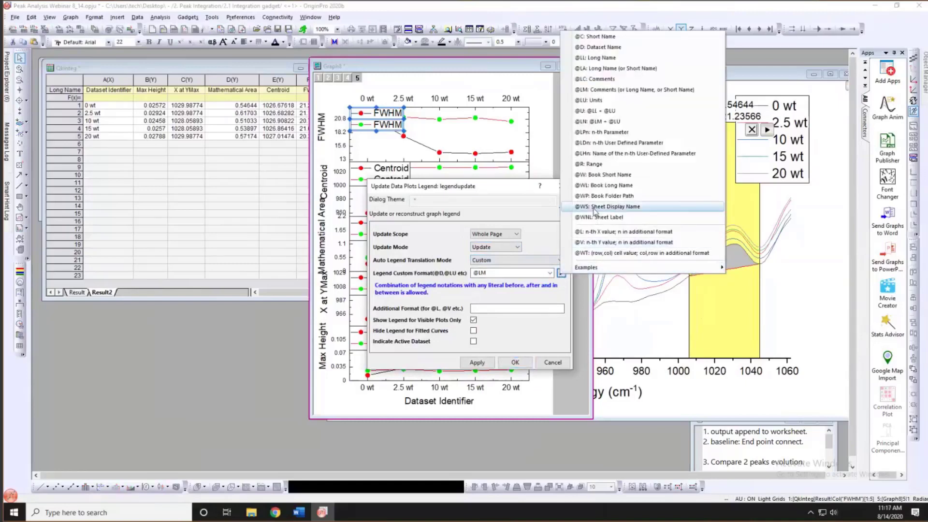
click(595, 207)
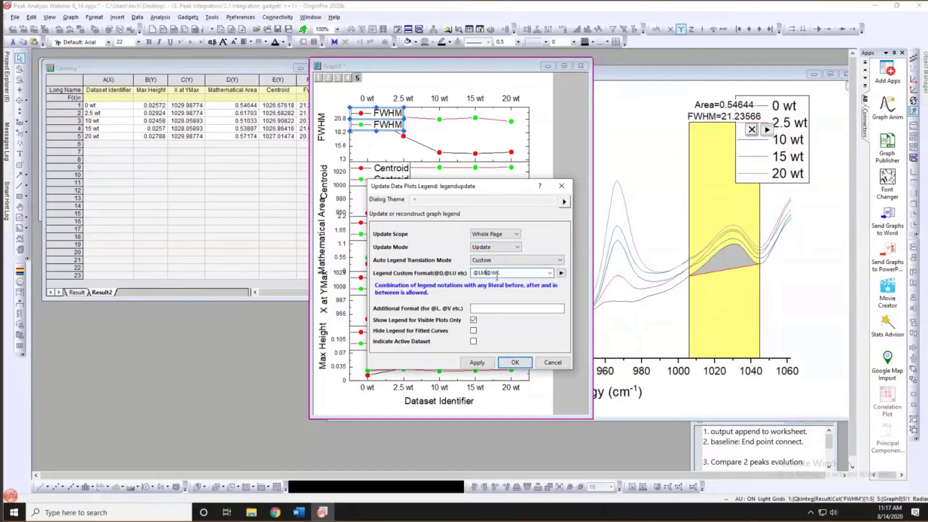
key(BackSpace)
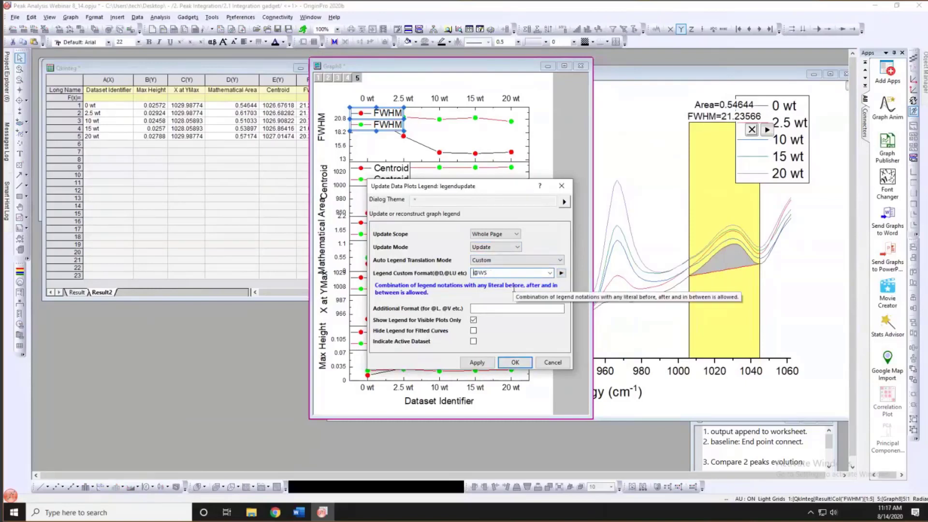
click(484, 368)
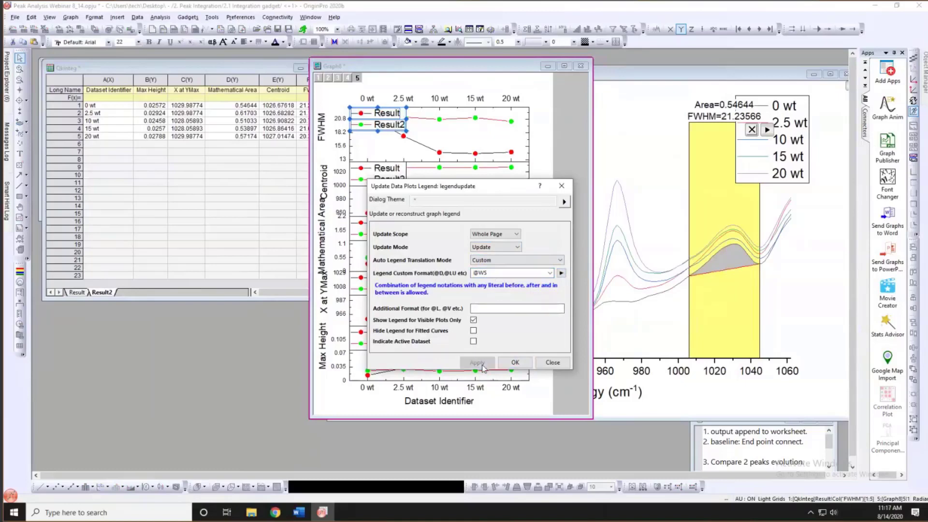
click(516, 362)
- Delete the legends from the Centroid, Mathematical Area, X at YMax and Max Height panels
click(402, 183)
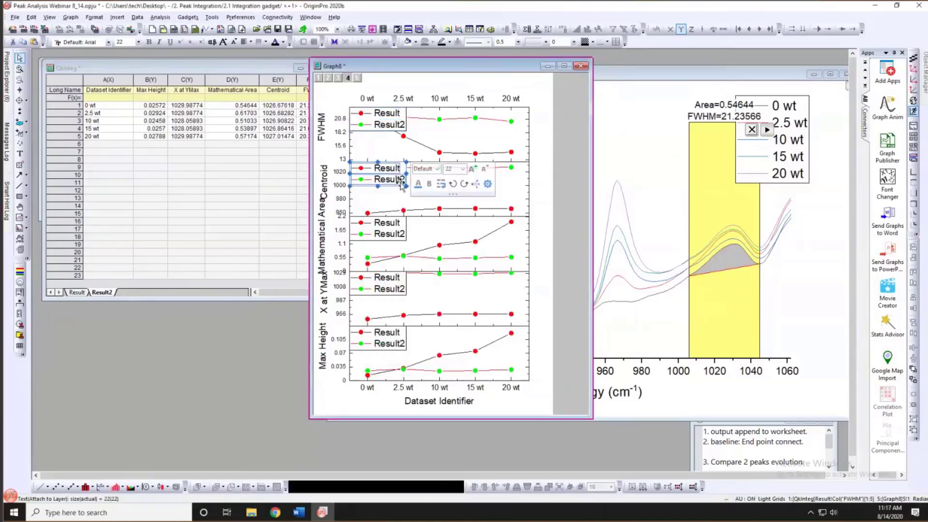
key(Delete)
click(394, 237)
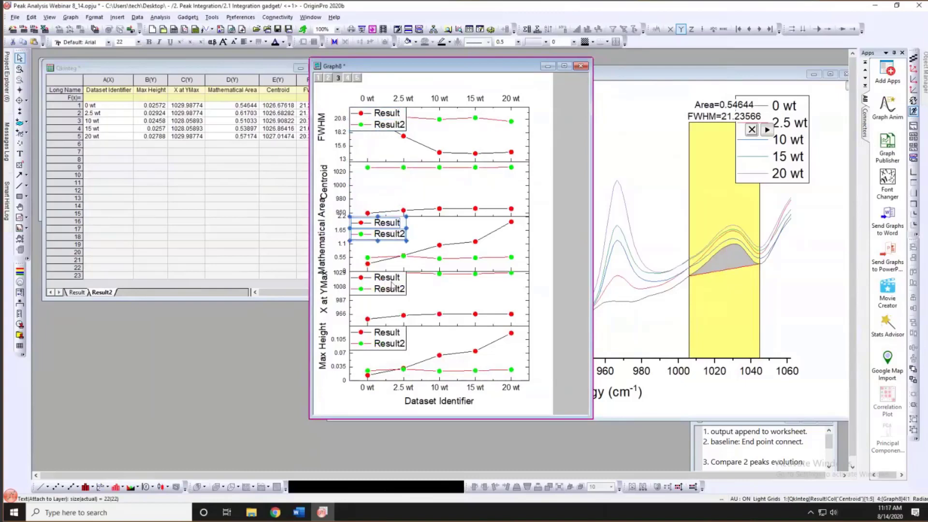
key(Delete)
key(Delete)
key(Delete)
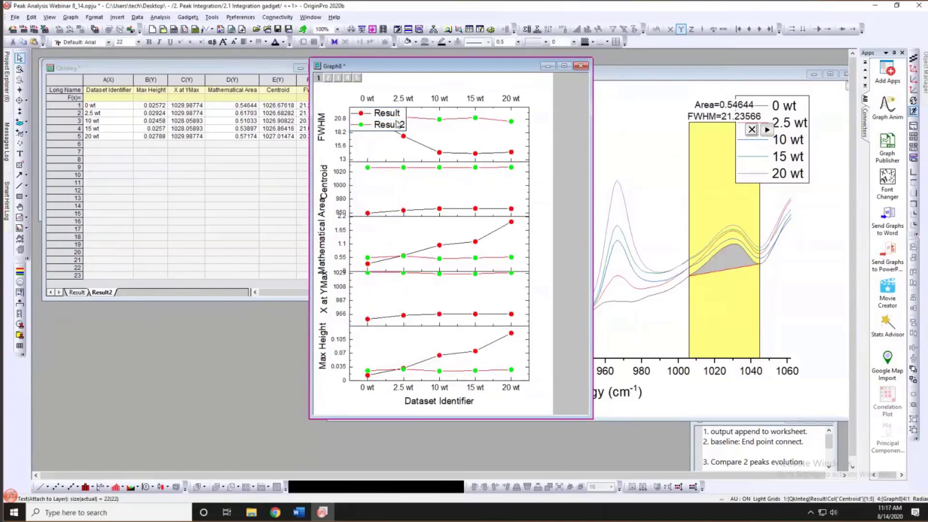
- Place the remaining legend beside the FWHM panel, widen the graph window to fit it, and reposition the window over the worksheet
drag(399, 119, 643, 150)
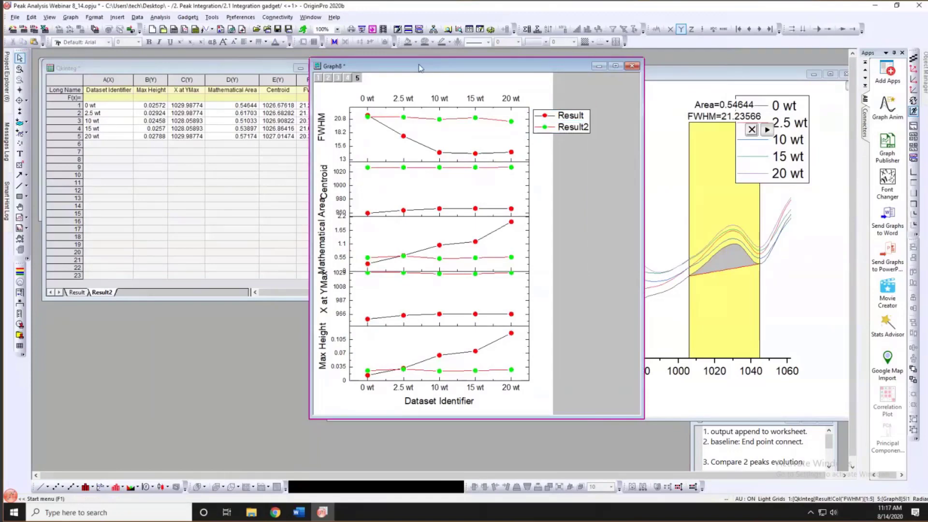
drag(418, 68, 225, 84)
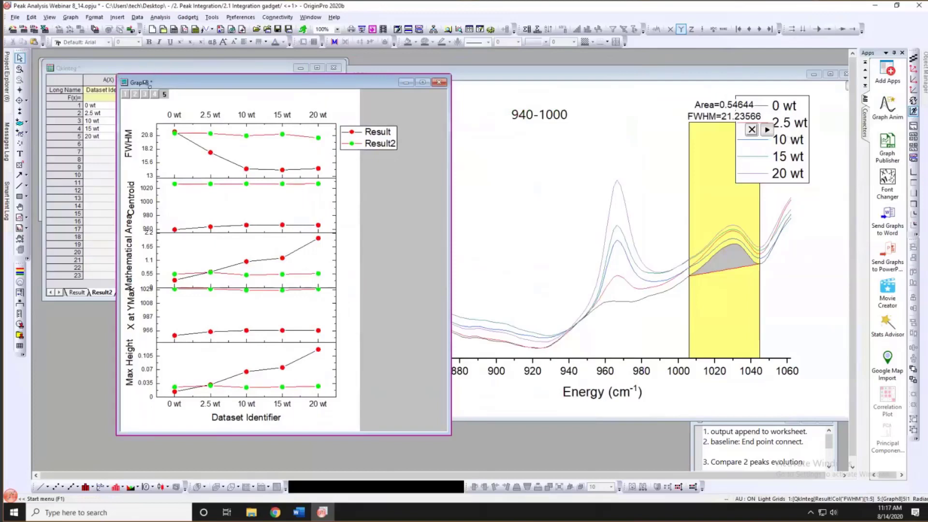
drag(148, 83, 146, 84)
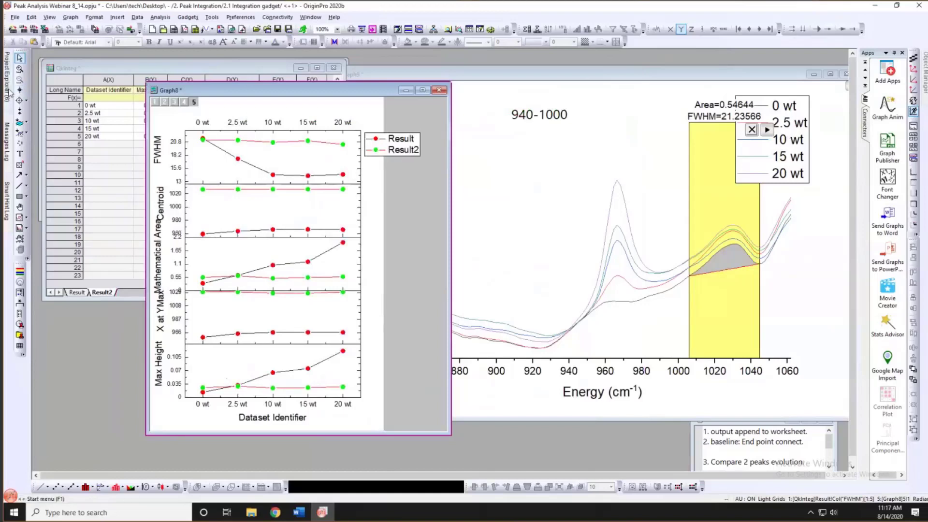
- Open the 2.2 Peak Intergration project folder, and move and reshape the SamplePulses worksheet window to make it narrower and taller
mouse_move(7, 92)
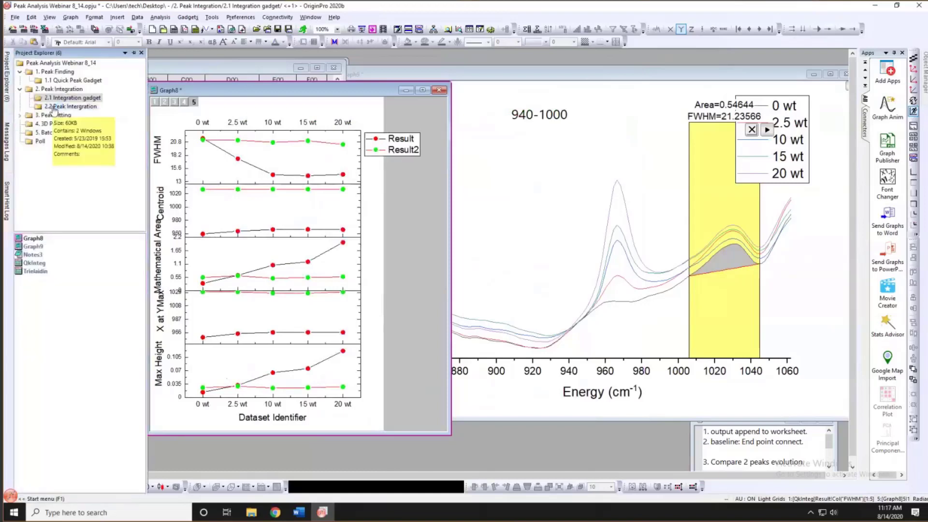
click(54, 108)
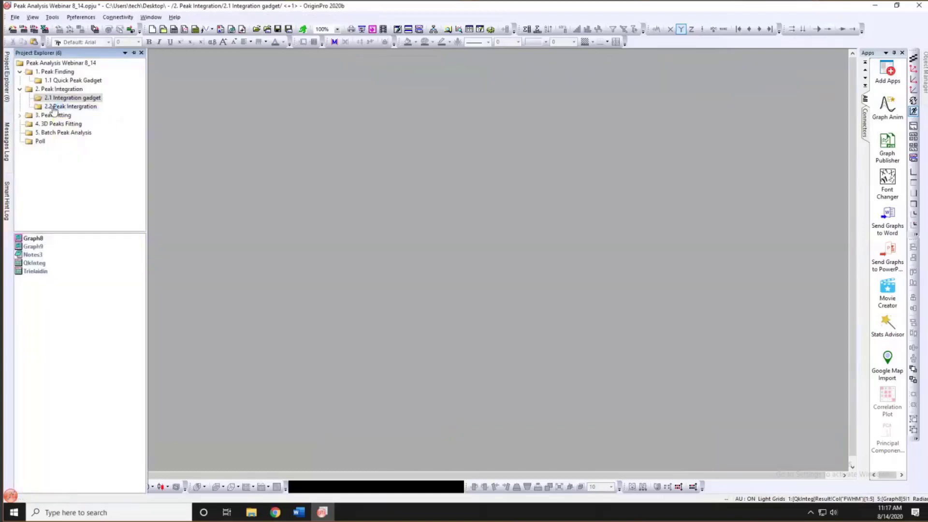
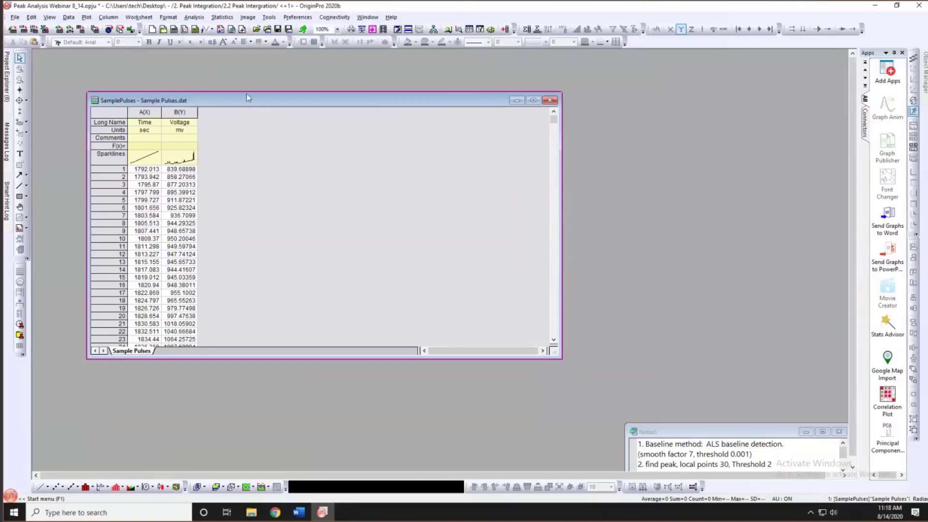
drag(246, 96, 228, 87)
drag(542, 349, 409, 391)
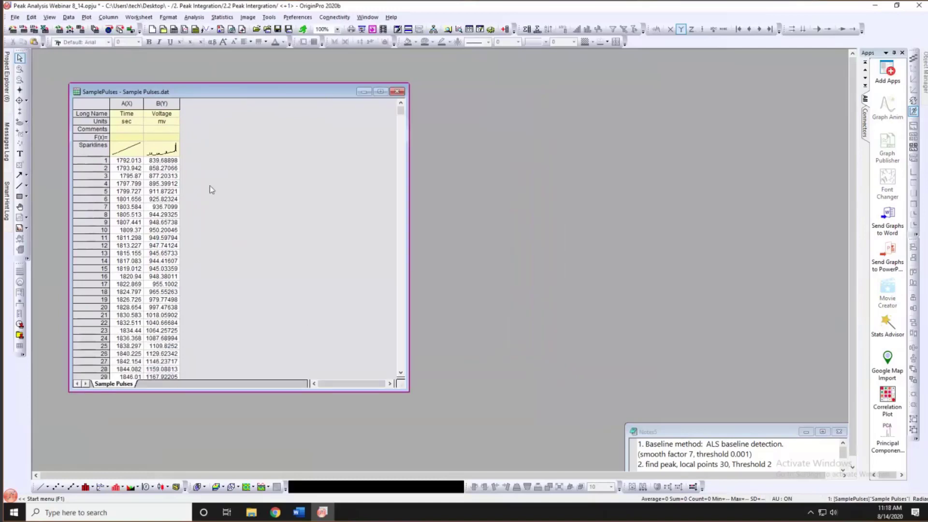
- Open the Peak Analyzer on the Voltage column of Sample Pulses and place its dialog beside the preview graph
click(162, 103)
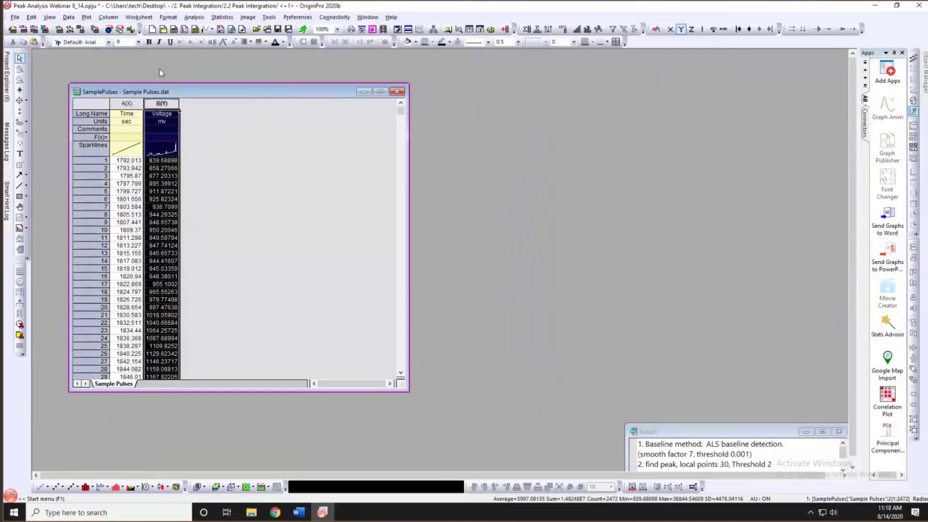
click(194, 17)
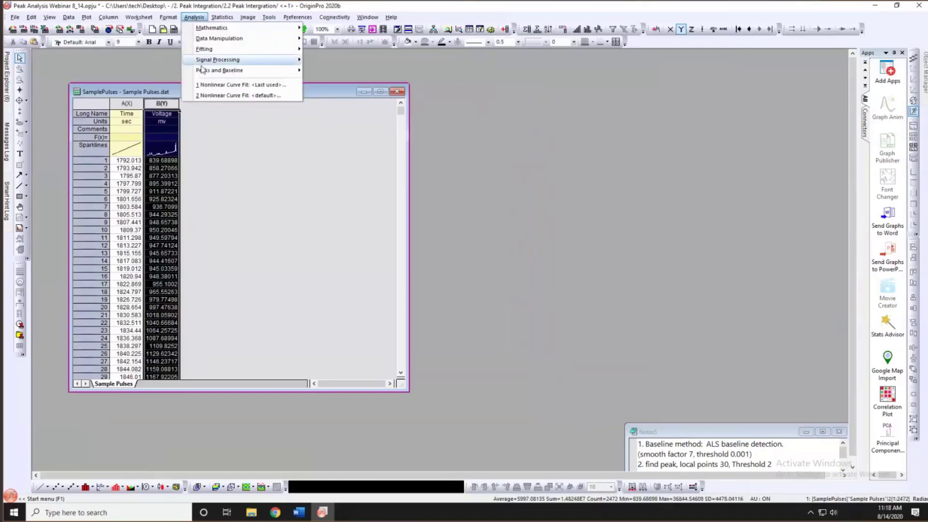
mouse_move(202, 70)
mouse_move(338, 85)
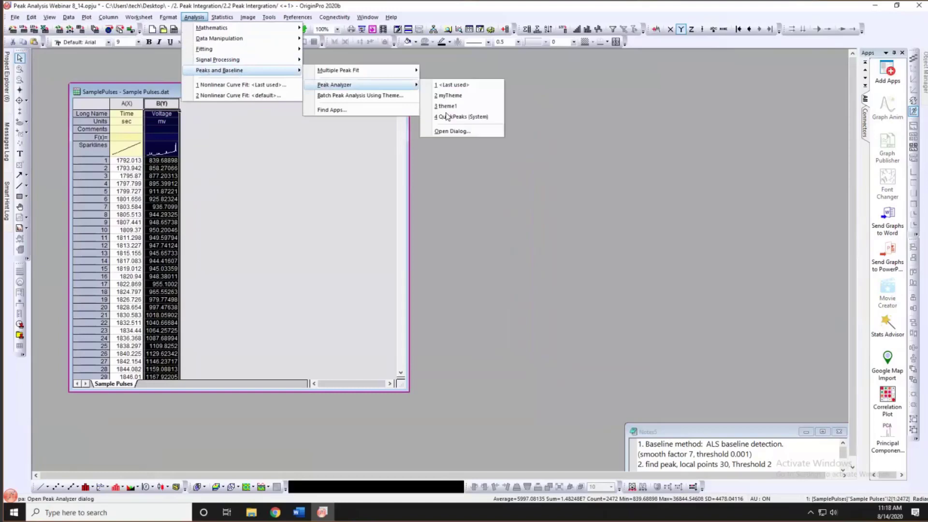
click(445, 133)
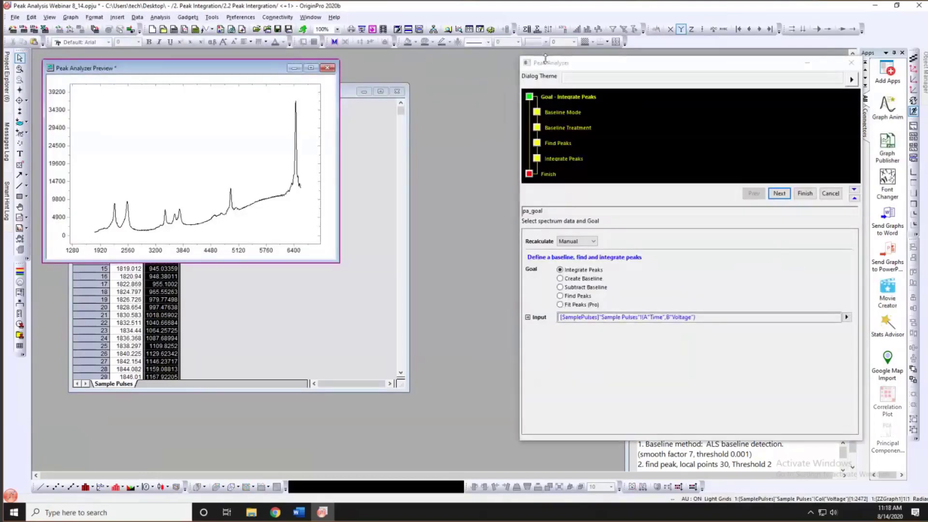
drag(545, 58, 428, 63)
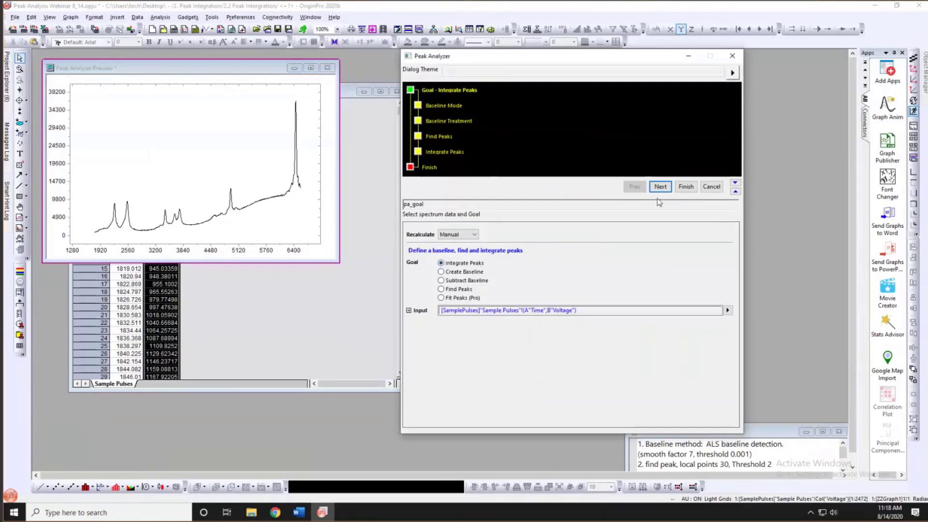
- With the goal left at Integrate Peaks, set the baseline mode to Asymmetric Least Squares Smoothing and proceed to its settings
click(660, 187)
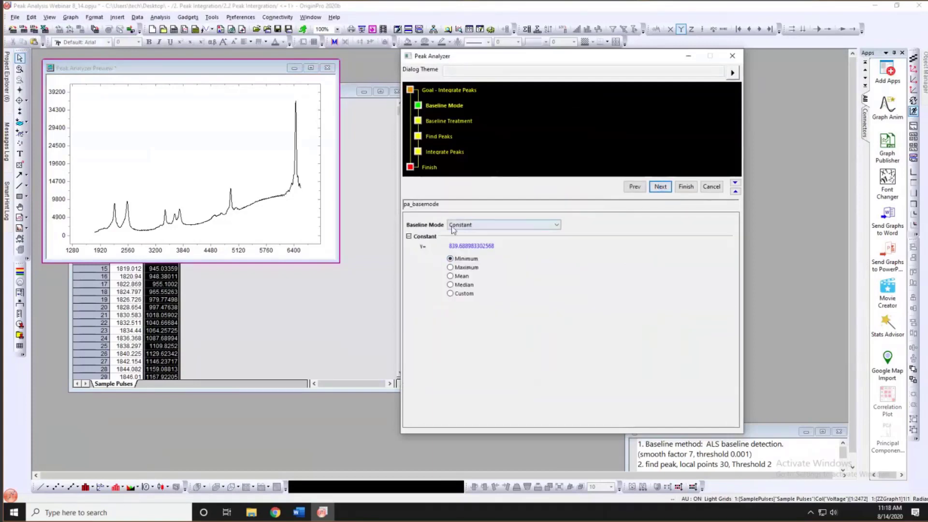
click(480, 227)
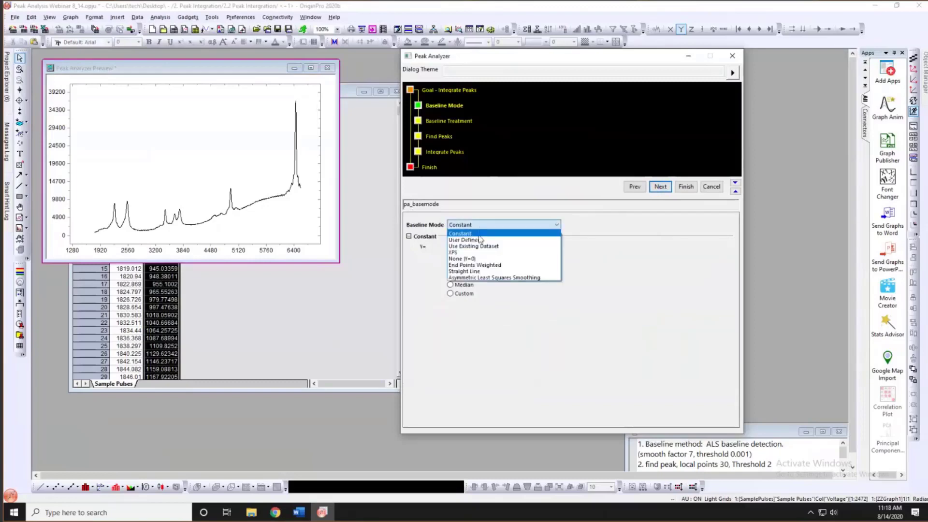
click(466, 277)
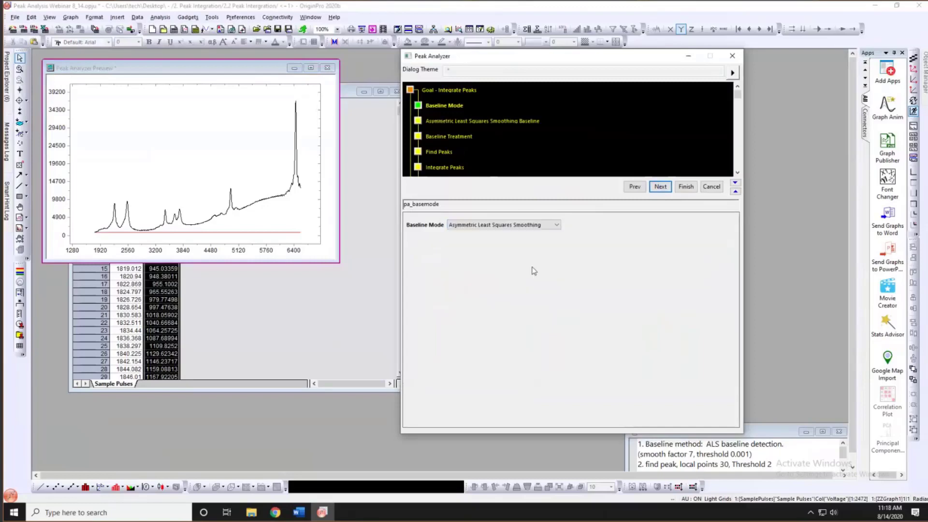
click(659, 187)
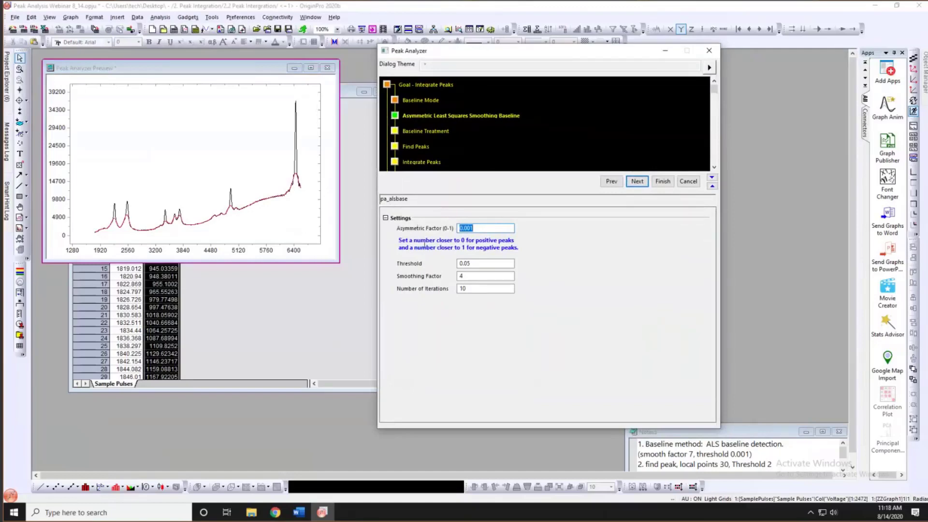
- Set the asymmetric least squares baseline's threshold to 0.001 and its smoothing factor to 6
drag(465, 263, 479, 264)
text(01)
click(471, 276)
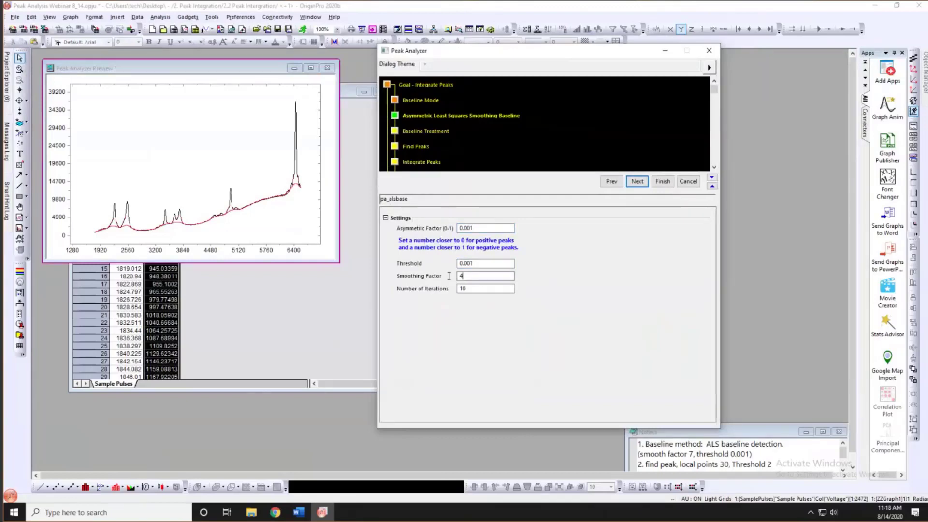
key(BackSpace)
text(6)
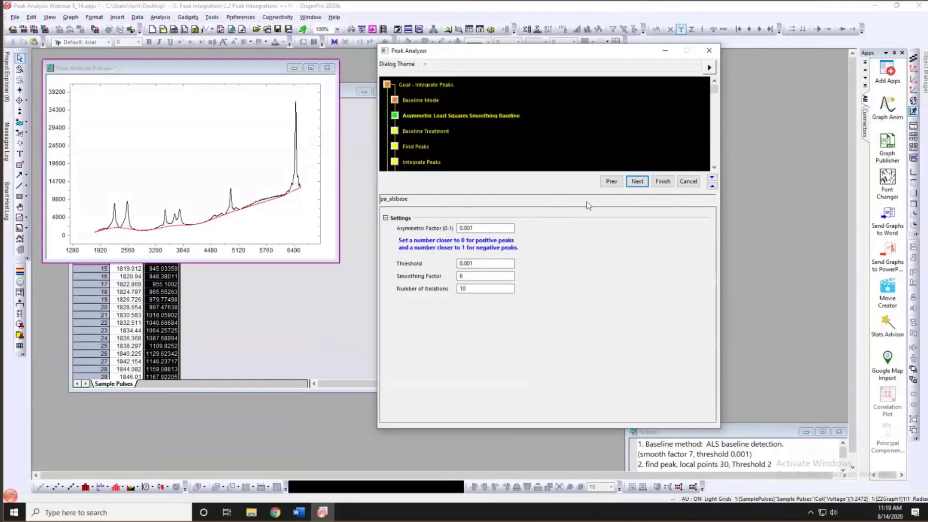
- Subtract the baseline from the spectrum, proceed to Find Peaks, and enlarge the preview graph with the dialog beside it
click(637, 183)
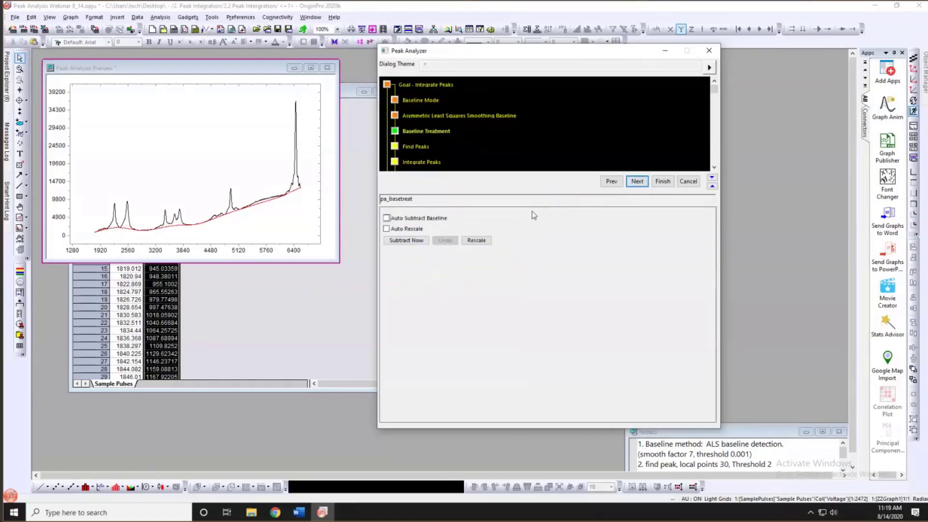
click(409, 242)
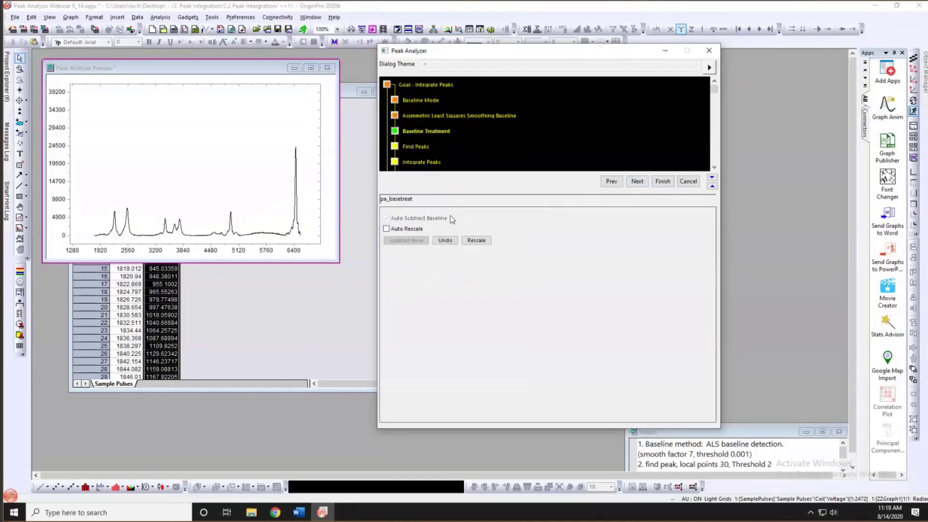
click(638, 181)
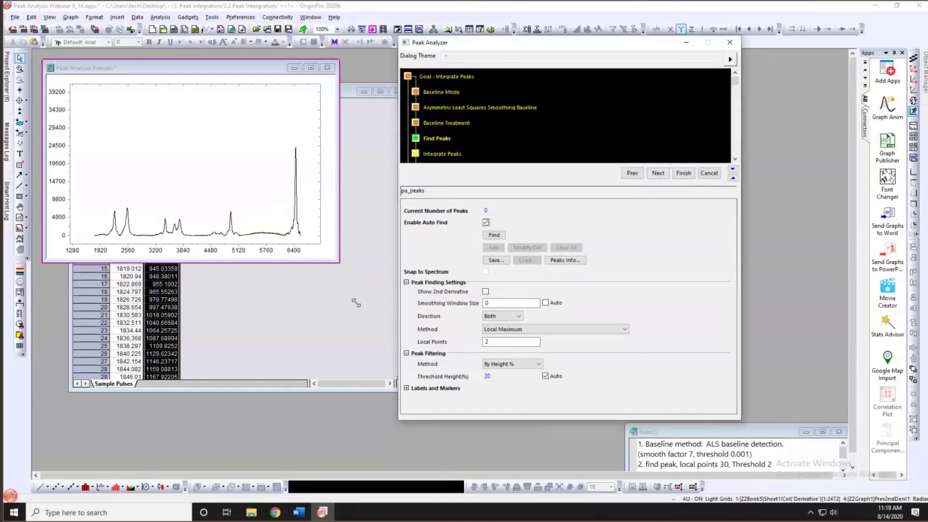
drag(377, 360, 394, 362)
click(531, 48)
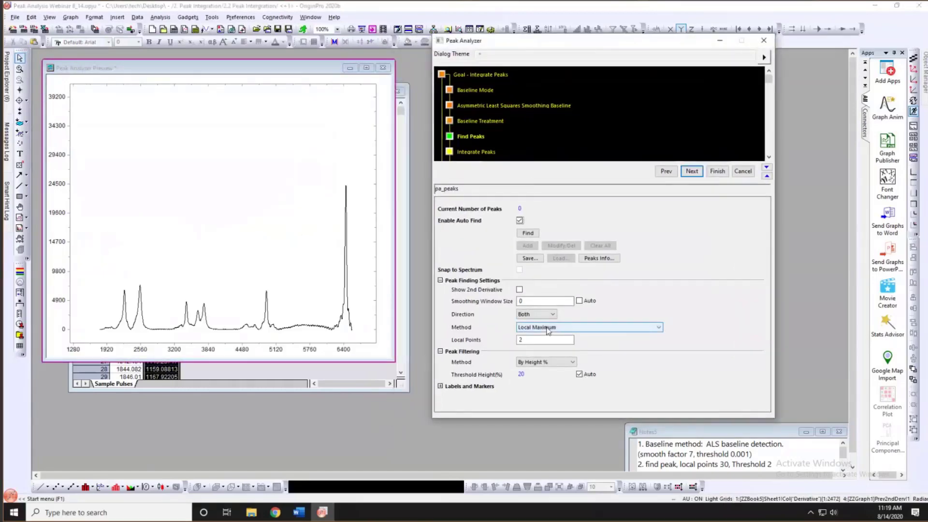
- Find peaks by local maximum with a smoothing window size of 10 and 5 local points
double_click(540, 340)
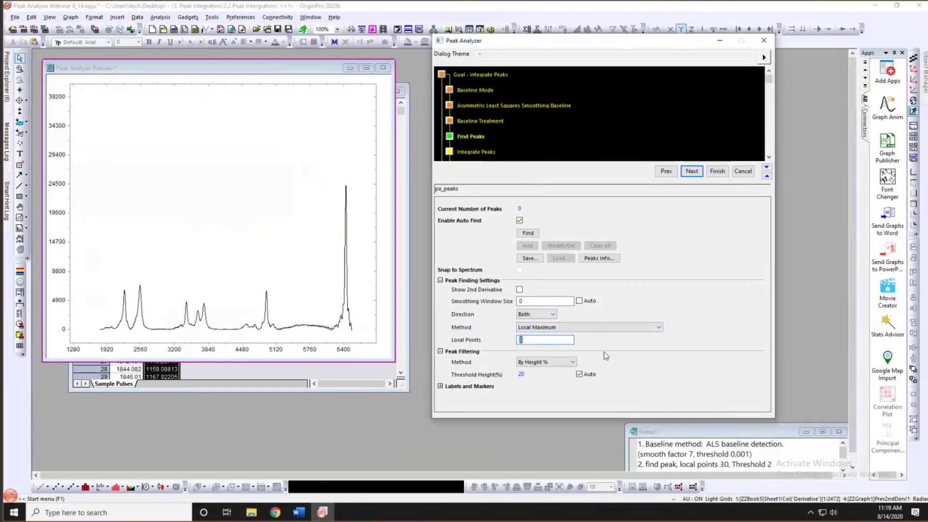
double_click(536, 300)
key(BackSpace)
text(10)
double_click(522, 339)
text(1)
key(BackSpace)
text(5)
click(533, 235)
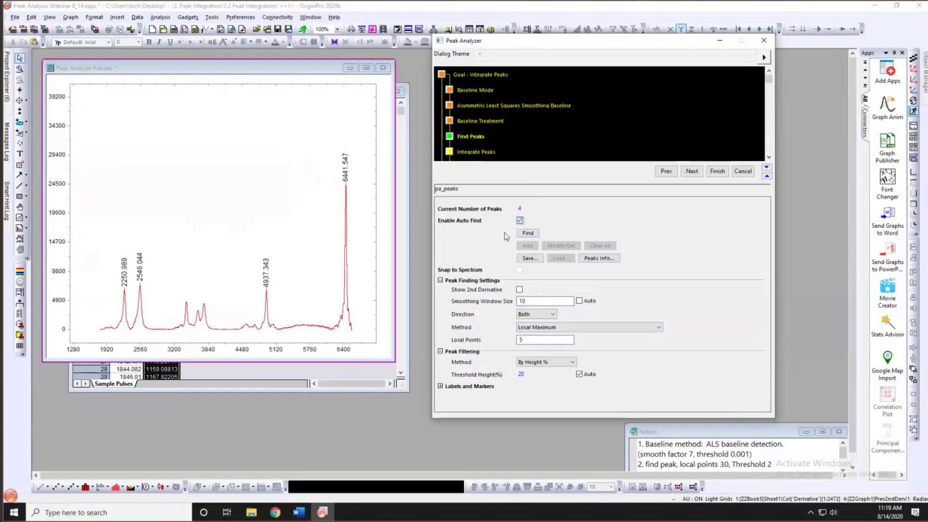
- Disable auto find and manually add six peaks: three between about 3400 and 3800, and three small ones near 4534, 4699 and 5056
click(519, 221)
click(527, 245)
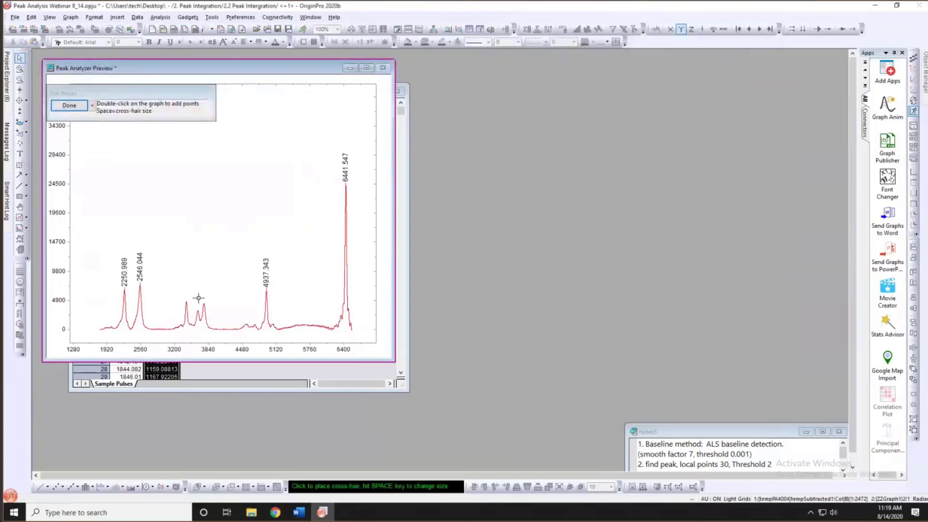
double_click(186, 310)
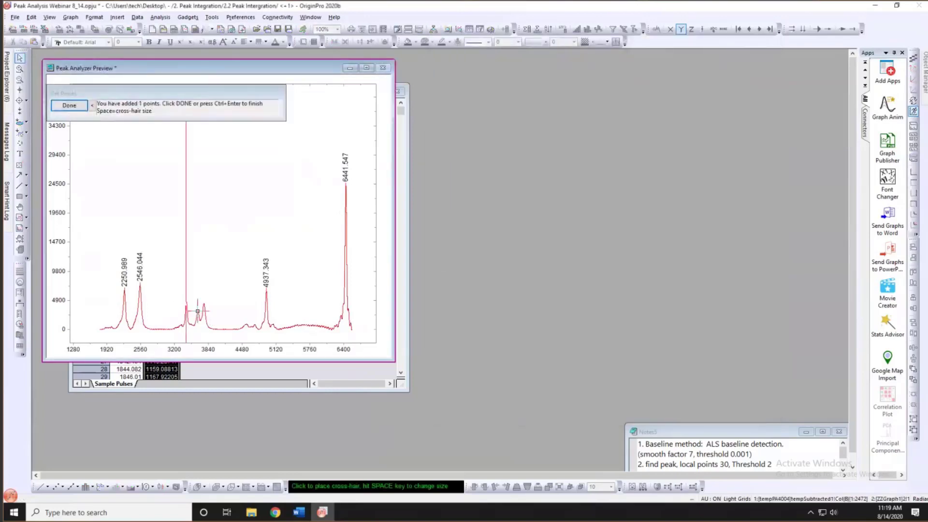
double_click(197, 311)
double_click(204, 304)
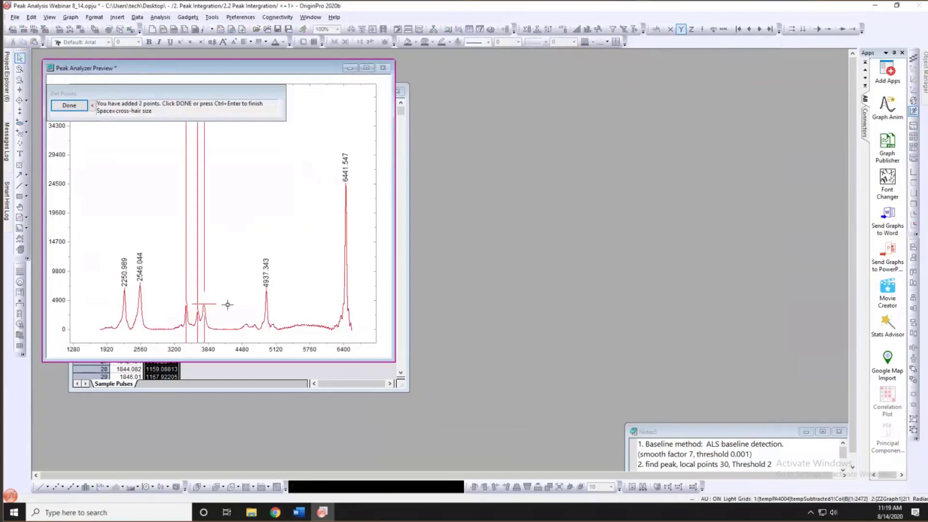
double_click(245, 322)
double_click(253, 327)
double_click(272, 325)
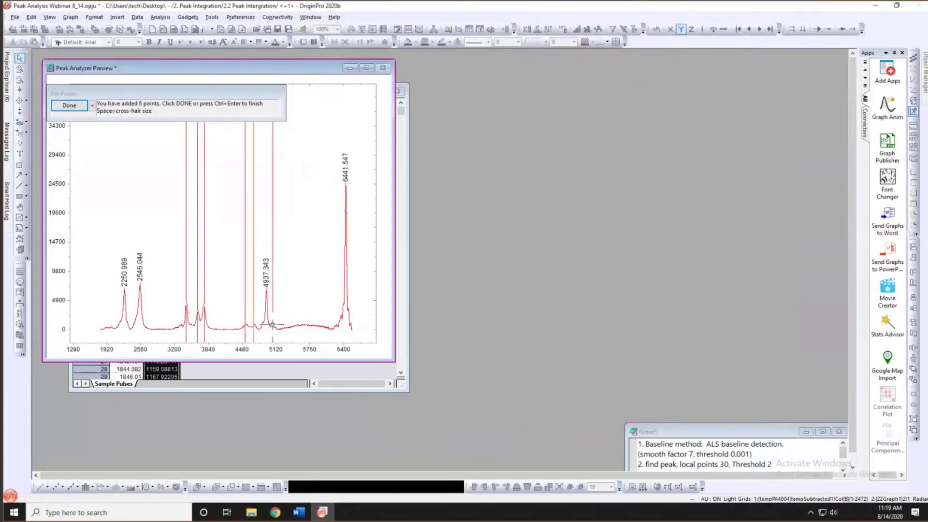
click(69, 106)
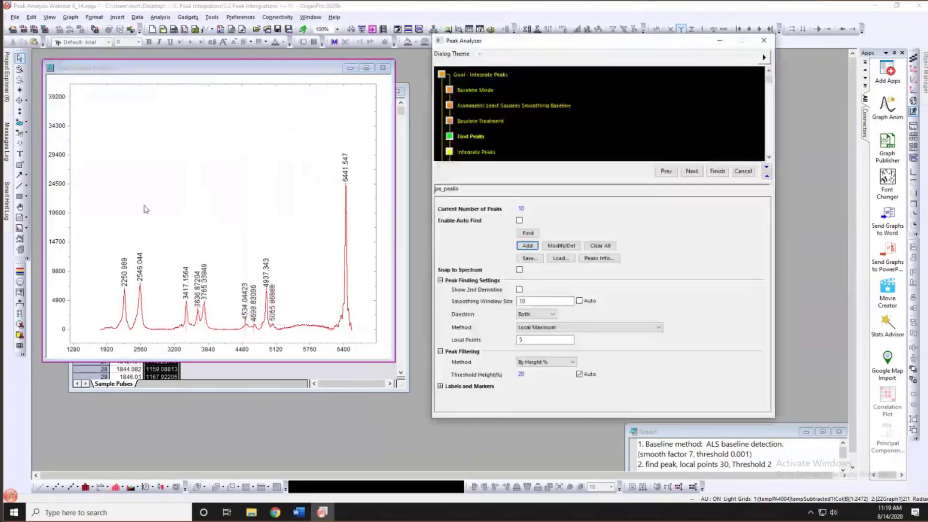
- Proceed to Integrate Peaks and set the integration window width to Adjust on Preview Graph
click(688, 174)
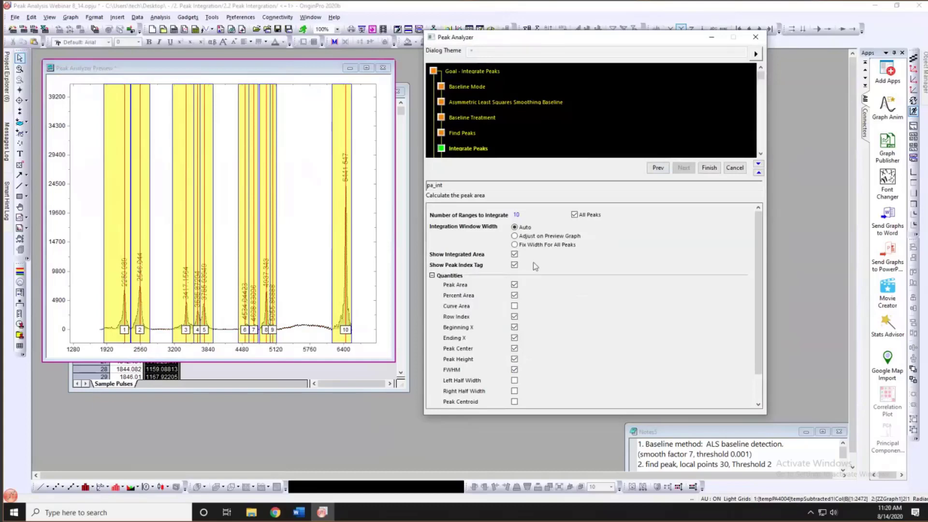
click(334, 218)
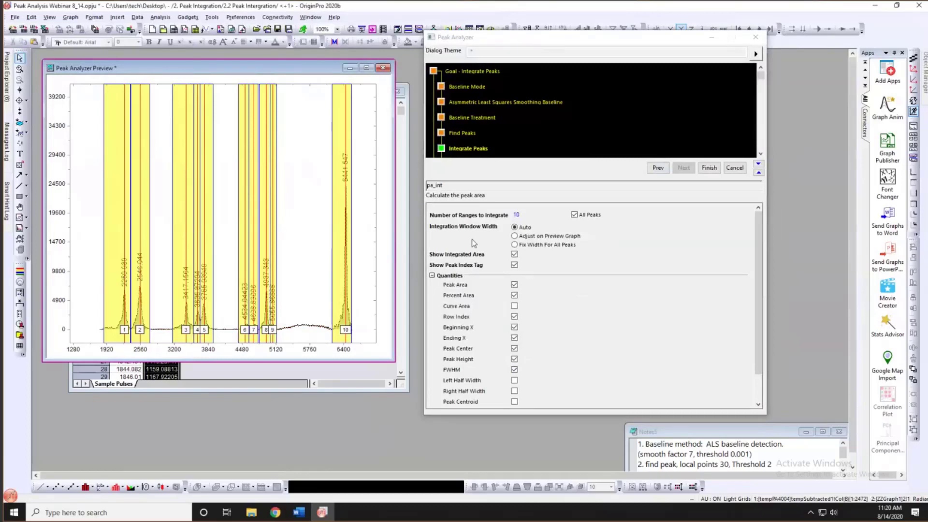
click(515, 237)
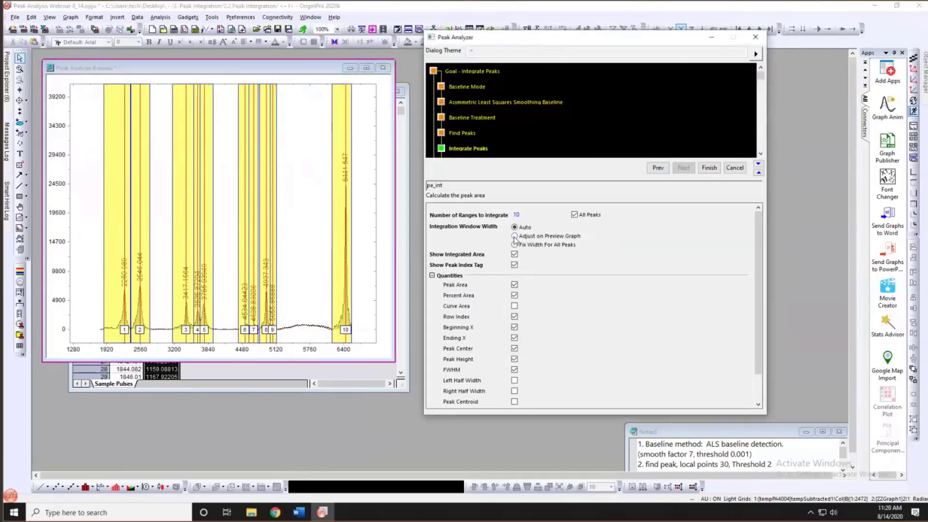
click(514, 237)
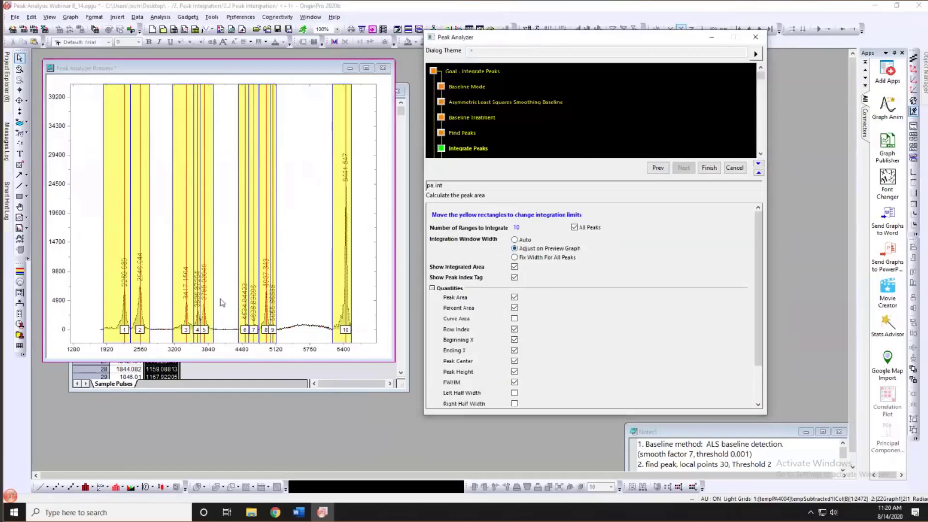
- Narrow the integration range of peak 3 in the preview graph to about 3350 to 3500
click(206, 307)
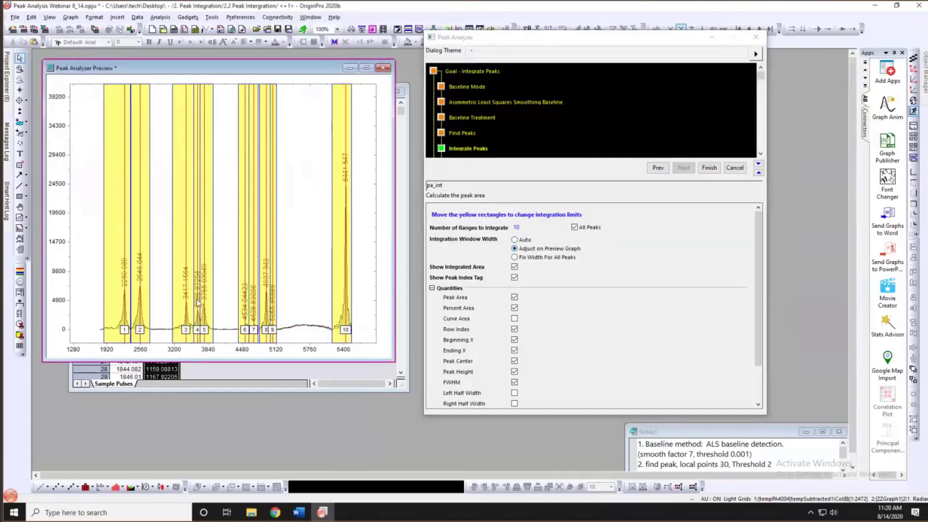
scroll(191, 311, left, 1)
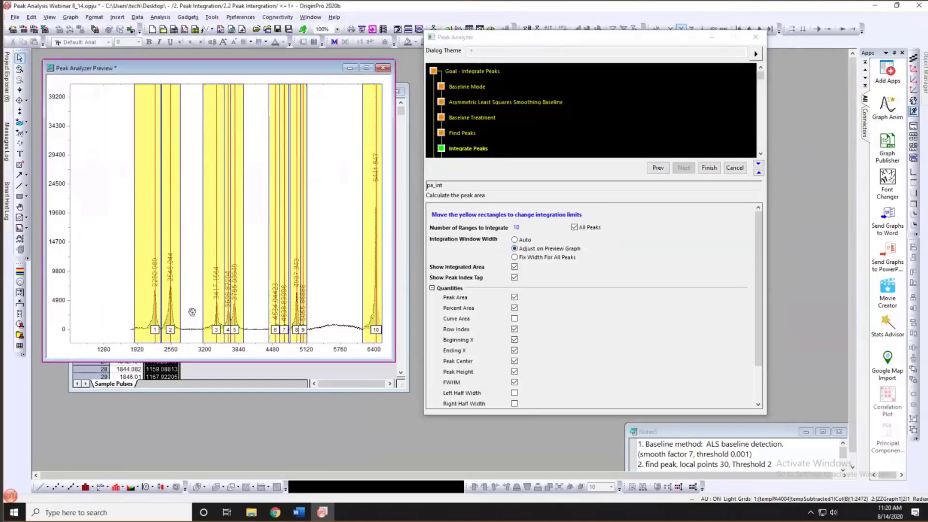
scroll(222, 319, up, 3)
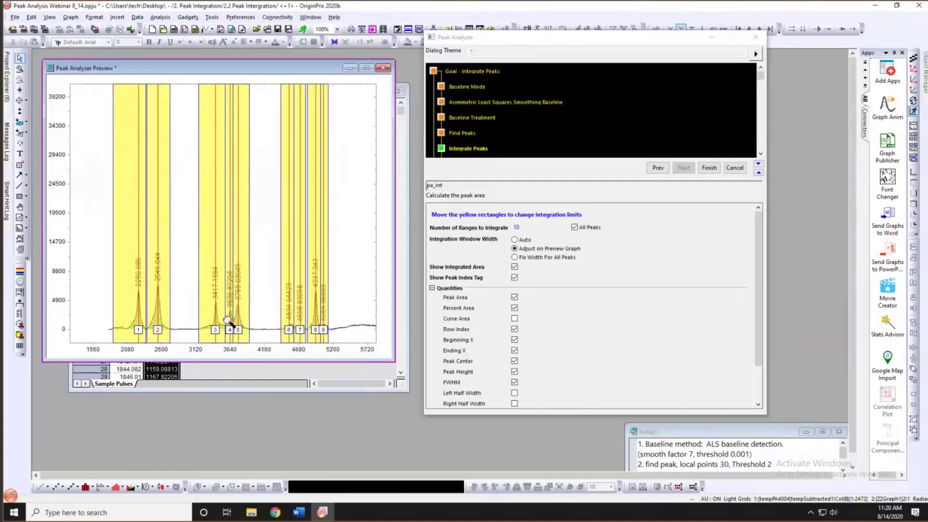
click(171, 271)
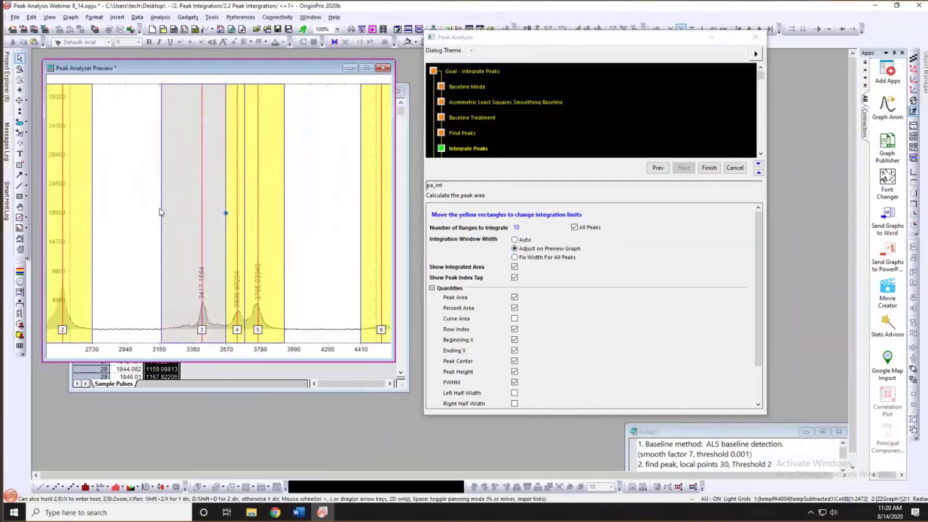
drag(161, 213, 178, 212)
drag(192, 213, 214, 213)
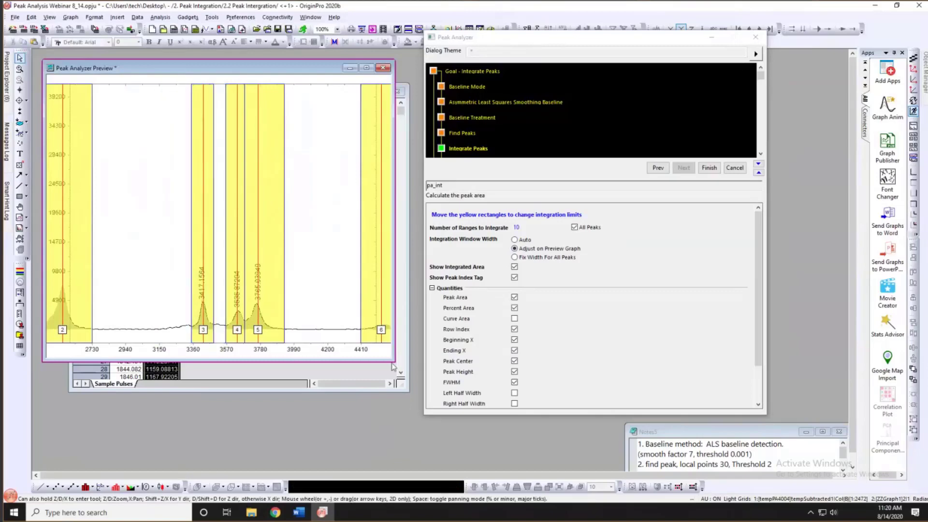
- Exclude Percent Area, Beginning X and Ending X from the output quantities and finish the peak integration
drag(394, 363, 408, 389)
click(639, 332)
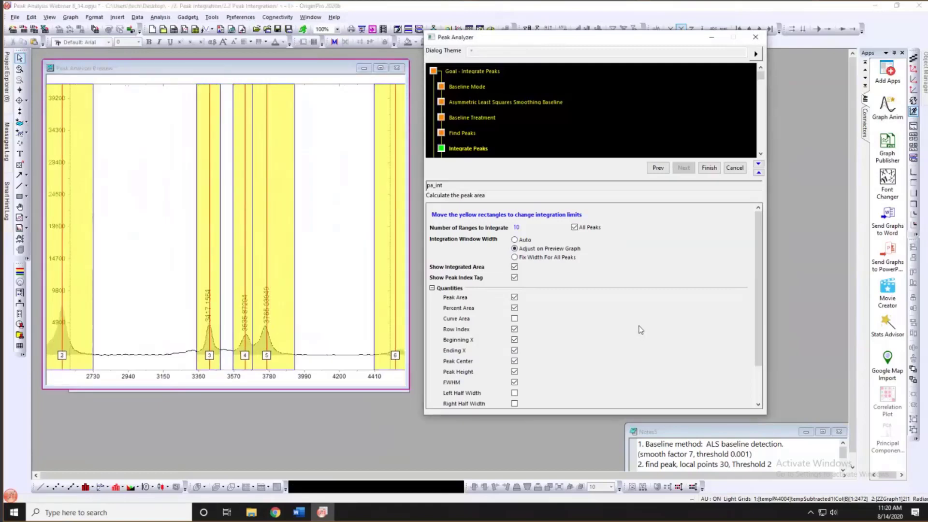
scroll(611, 327, down, 1)
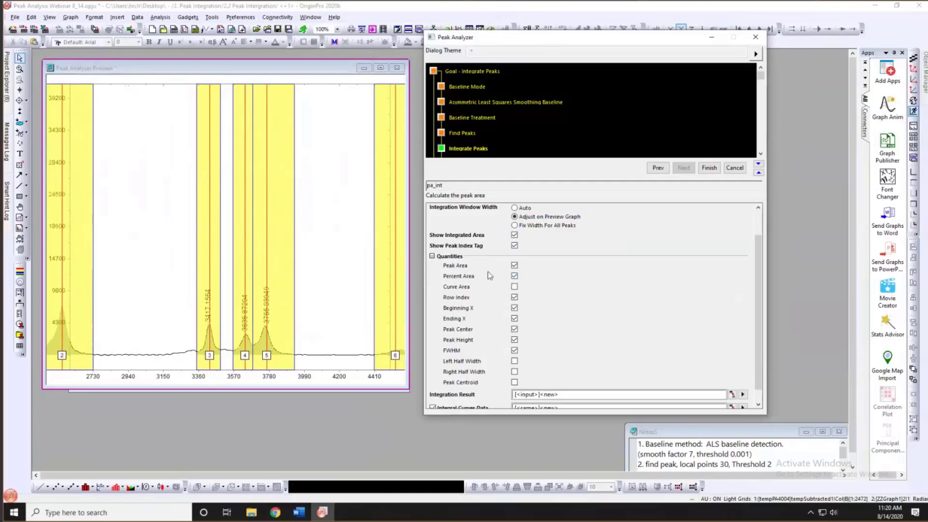
click(514, 276)
click(514, 308)
click(514, 318)
click(708, 168)
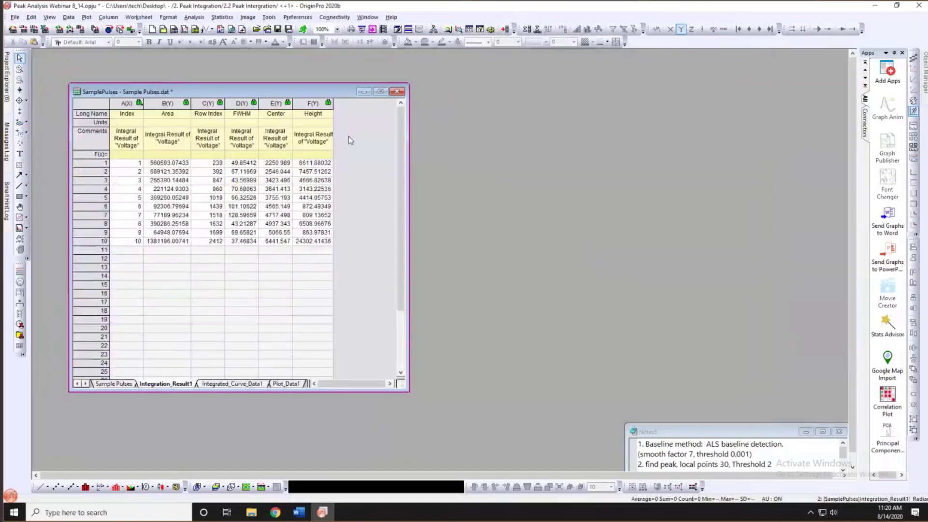
- Enlarge the Integration_Result1 worksheet window and examine the Area column of the integrated peaks
drag(420, 386, 428, 423)
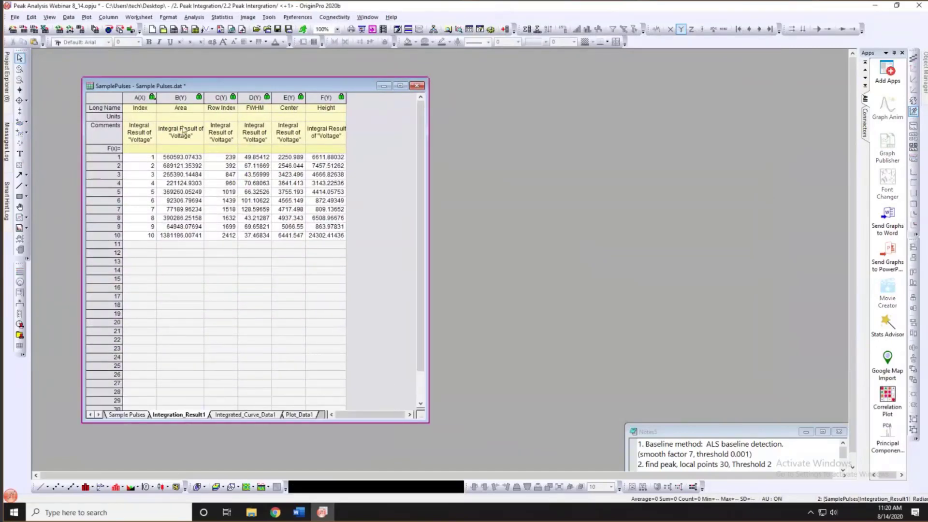
click(183, 99)
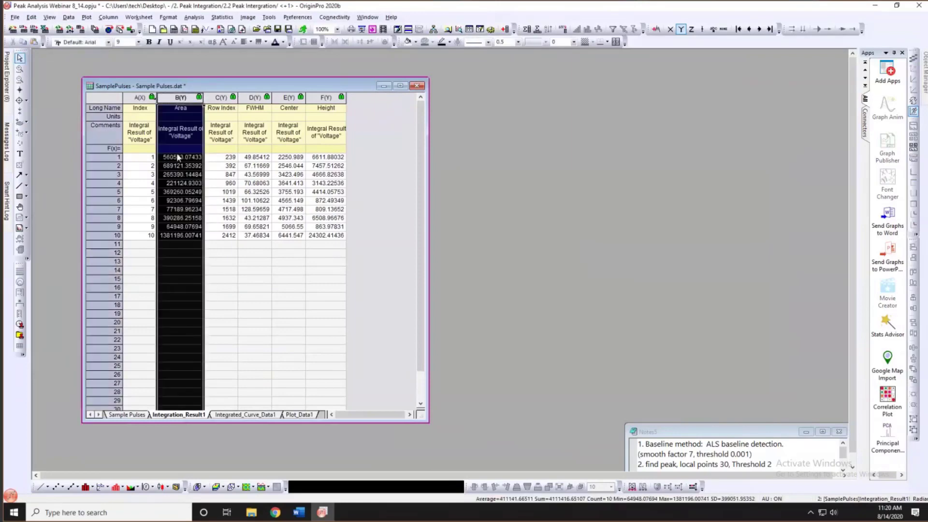
click(369, 236)
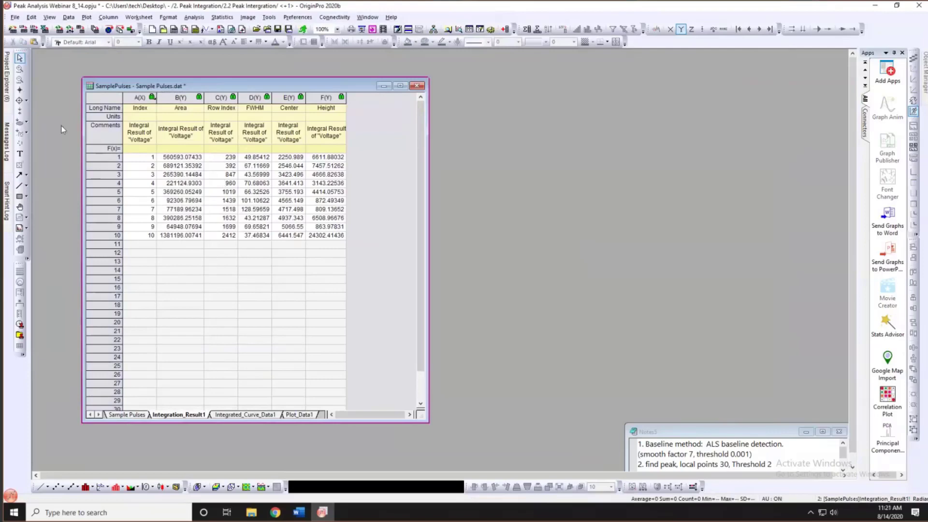
- Go to the 1.1 Baseline Subtract folder under 3. Peak Fitting and enlarge its Intensity graph window
click(8, 77)
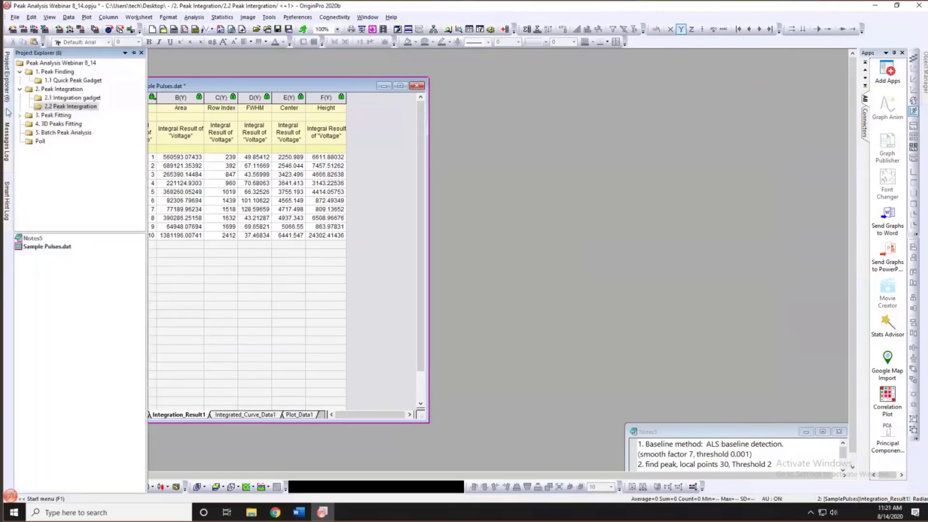
click(20, 115)
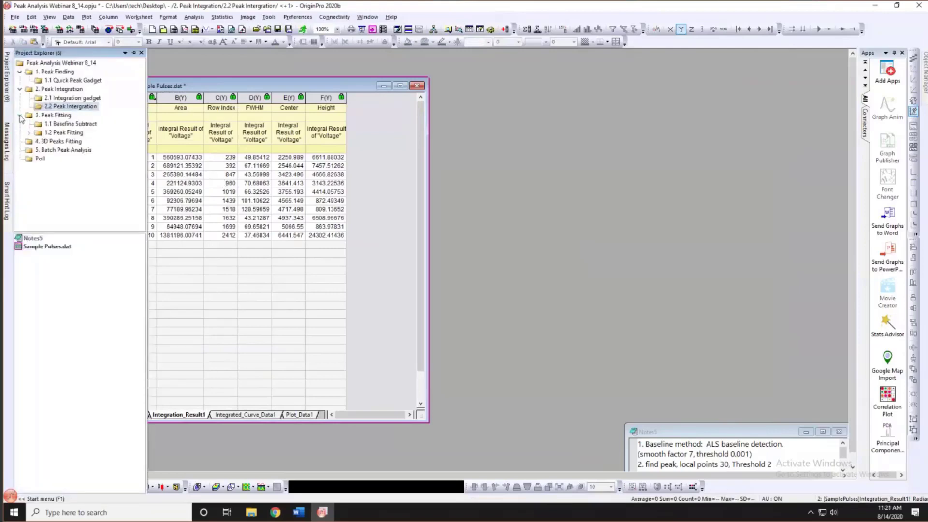
click(70, 124)
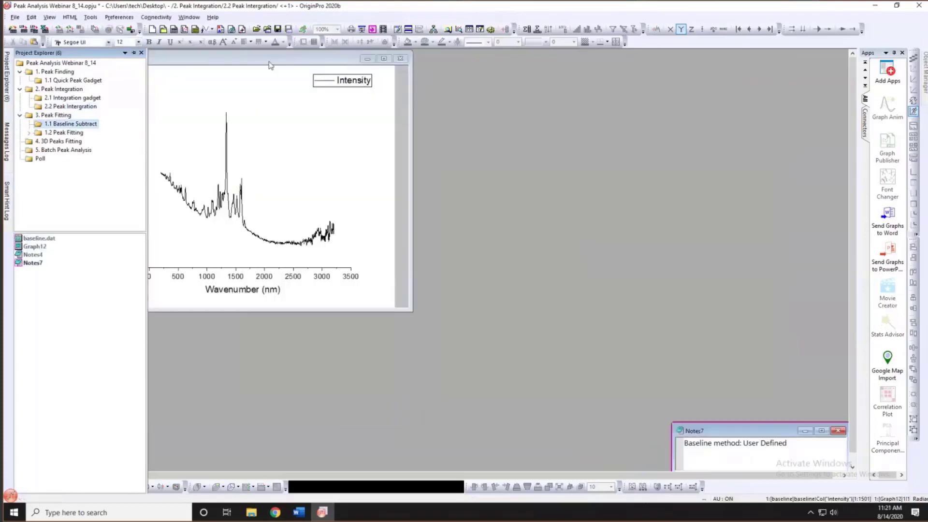
click(274, 84)
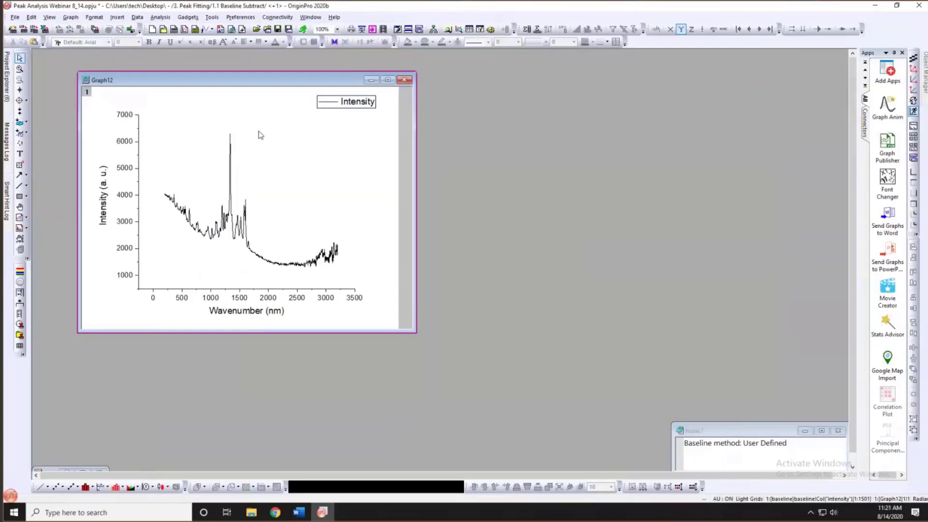
drag(415, 334, 455, 377)
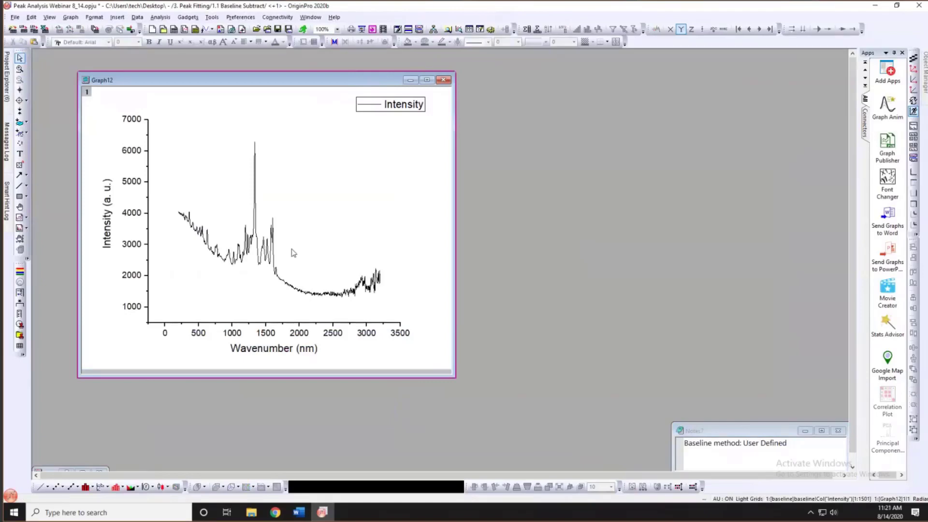
- Start the Peak Analyzer on the Intensity graph with the last used settings, choose the Subtract Baseline goal and proceed to Baseline Mode
click(159, 18)
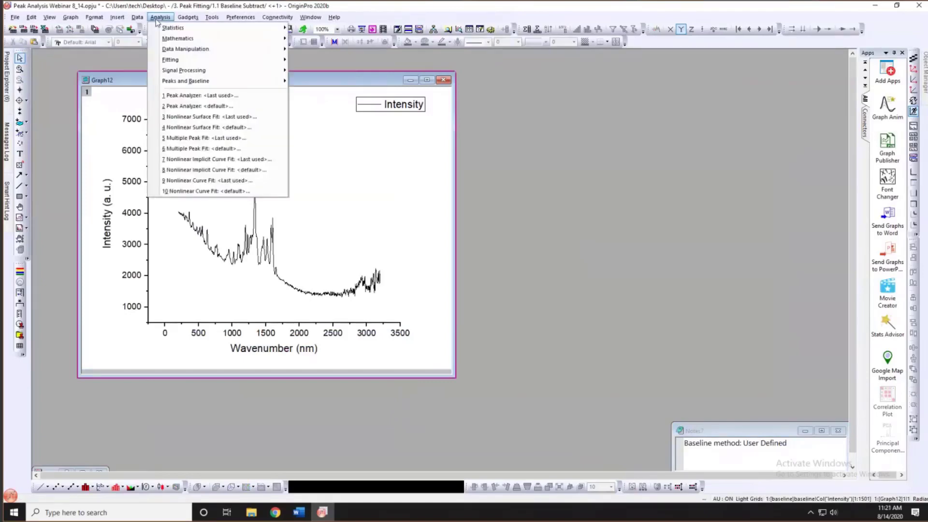
click(190, 99)
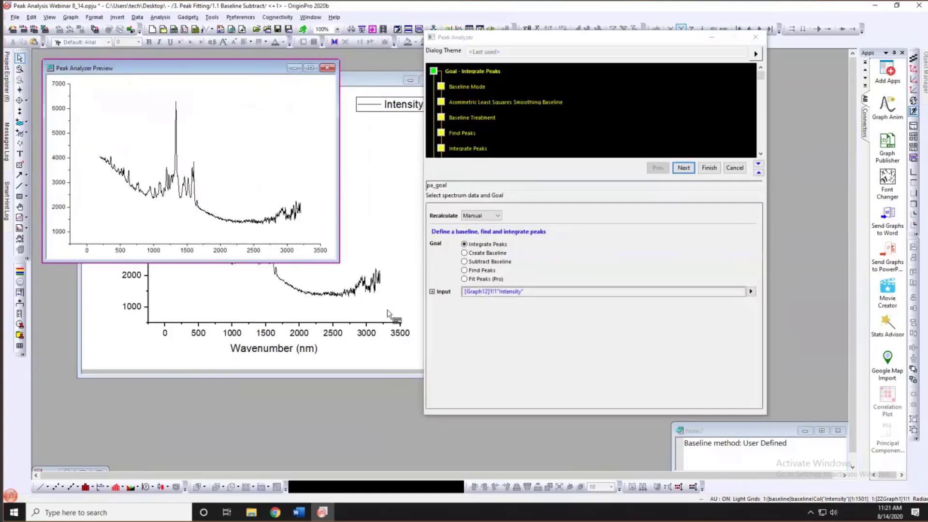
drag(387, 312, 389, 310)
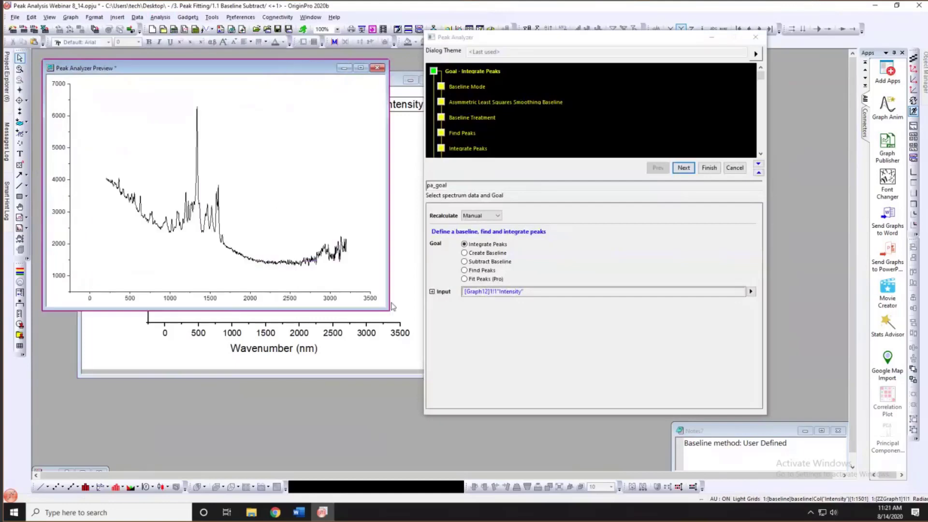
click(464, 262)
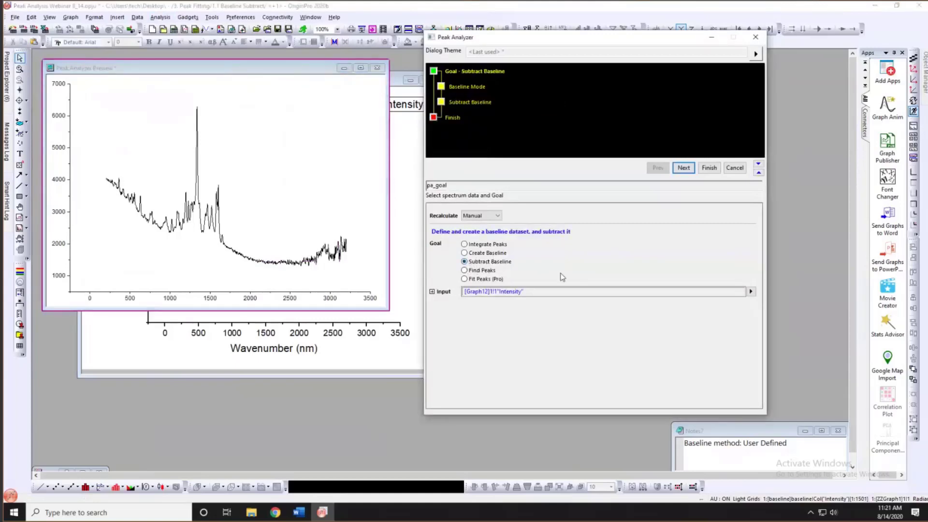
click(682, 168)
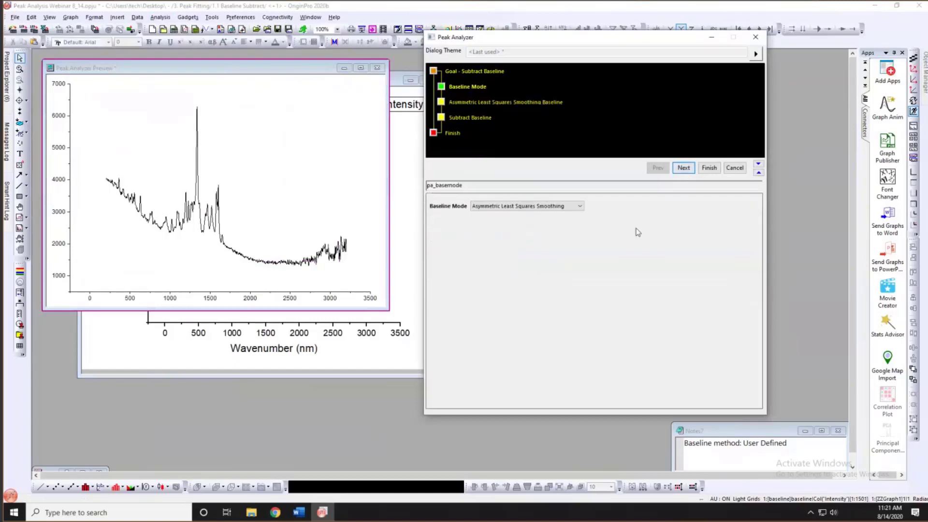
- Set the baseline mode to User Defined and check the suggested anchor points on the preview graph
click(577, 207)
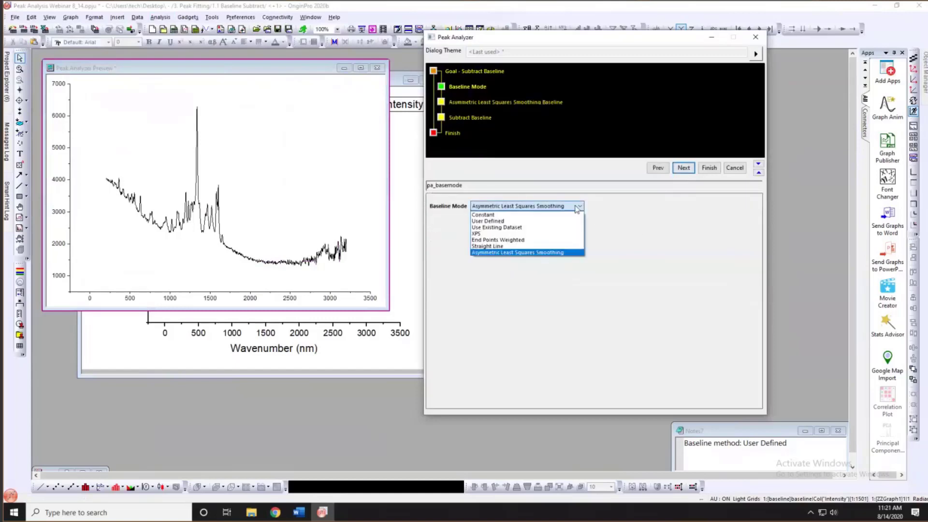
click(512, 221)
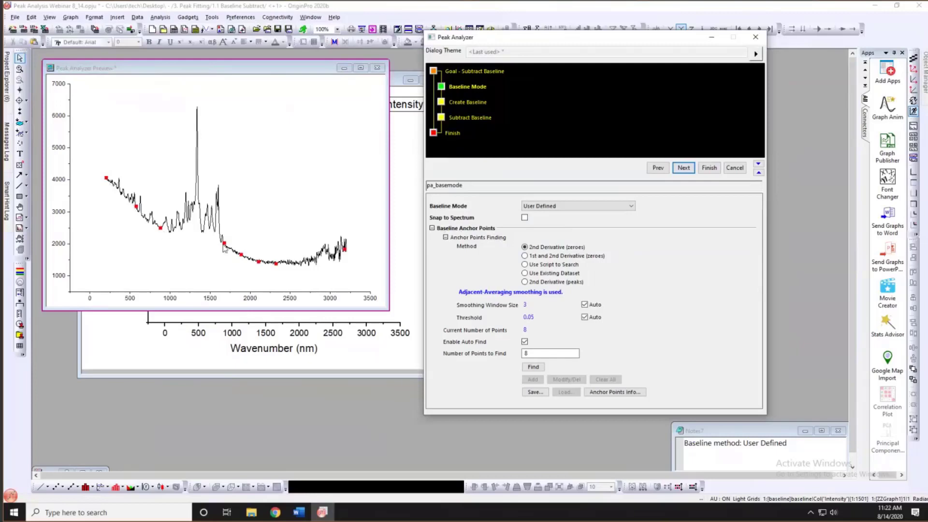
click(313, 211)
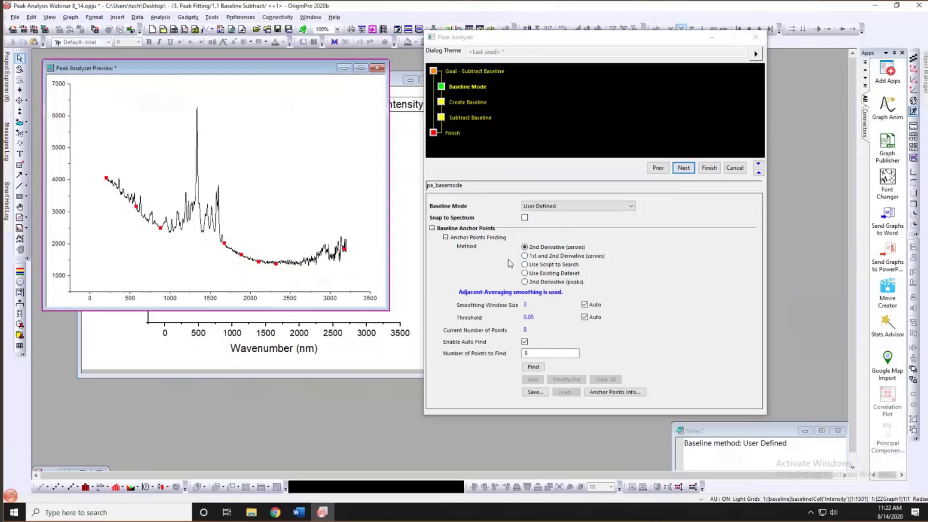
- Try the other anchor point finding methods, return to 2nd Derivative (zeroes) and find the anchor points again
click(525, 256)
click(535, 265)
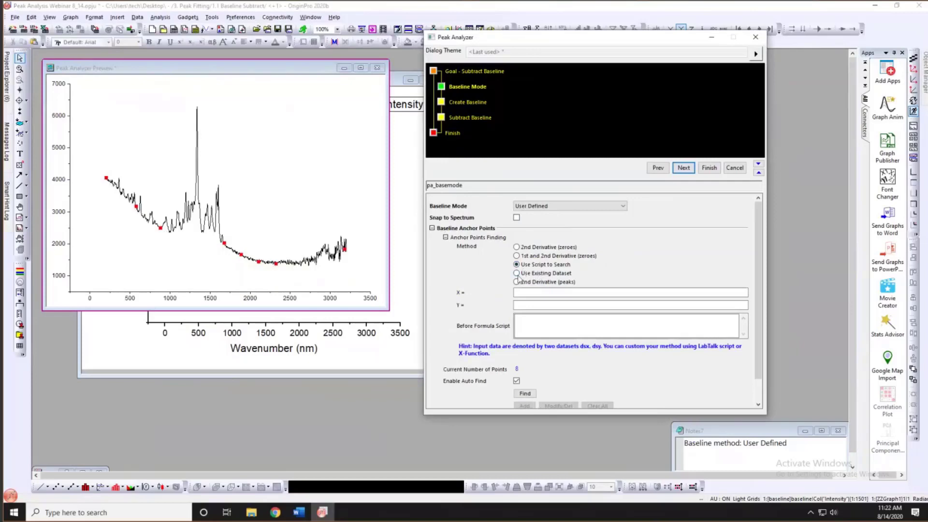
click(521, 273)
click(514, 282)
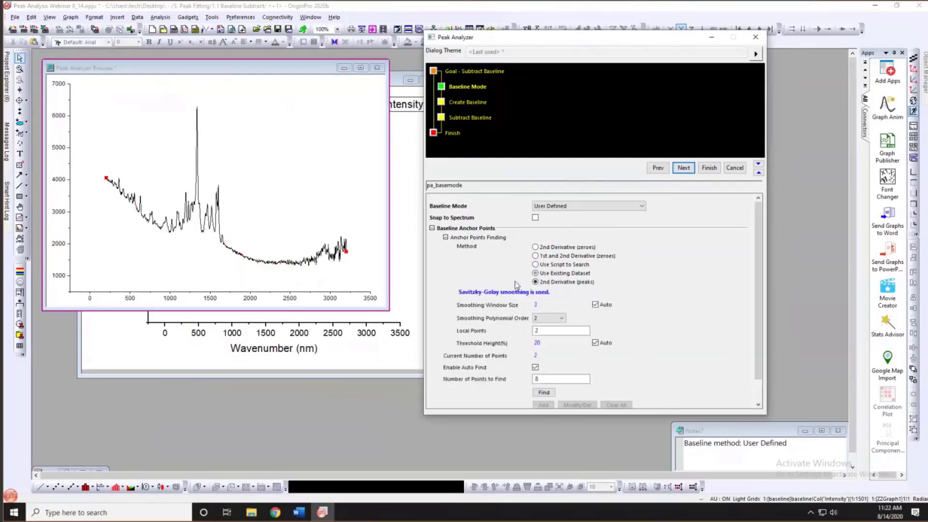
click(536, 250)
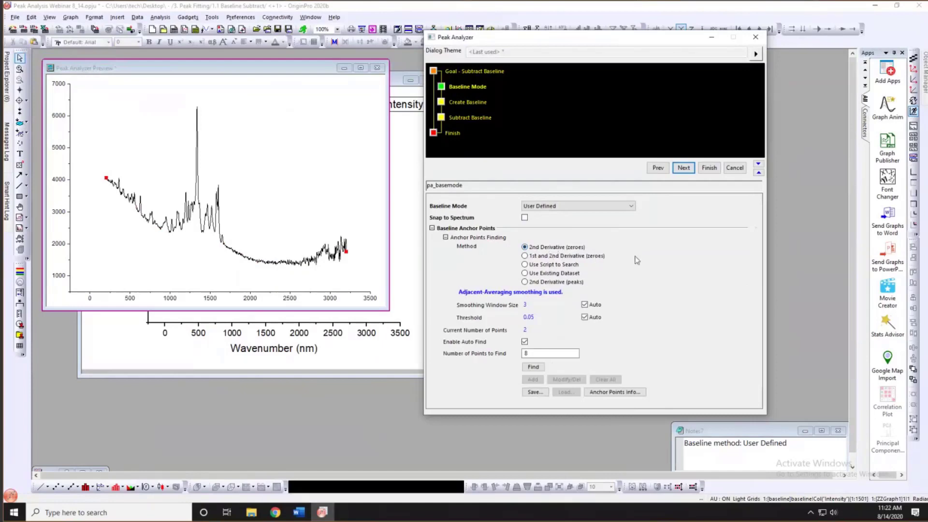
click(533, 368)
- Disable auto find and manually add five baseline anchor points on the curve near 400, 730, 2600, 2820 and 3030
mouse_move(239, 258)
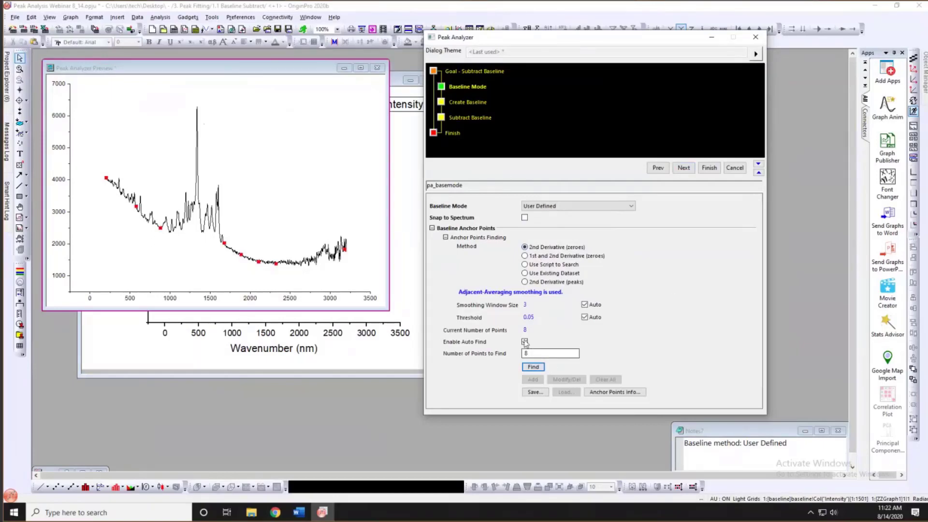
click(532, 367)
click(532, 380)
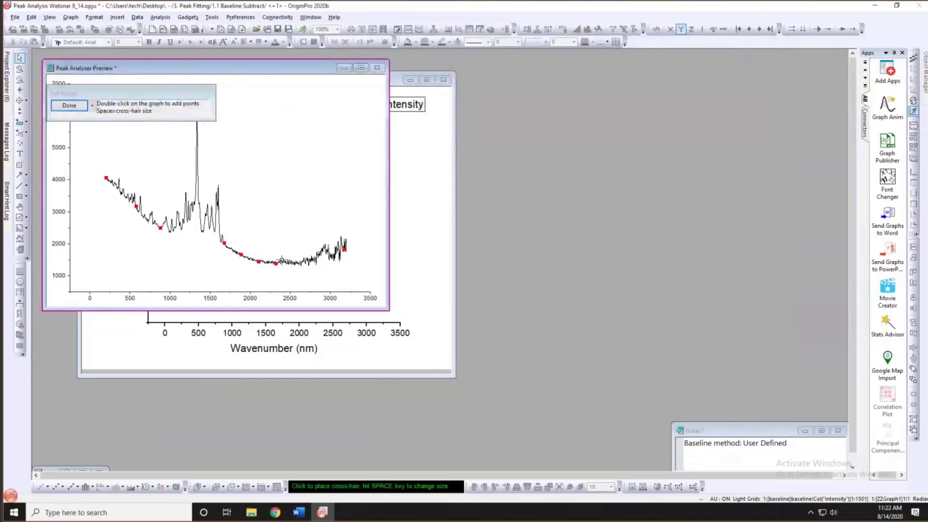
click(315, 260)
click(332, 258)
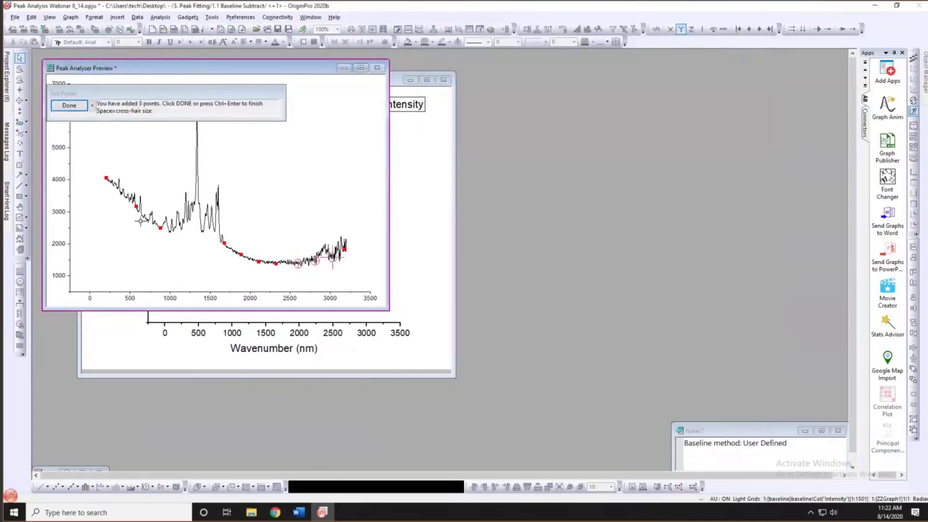
click(121, 195)
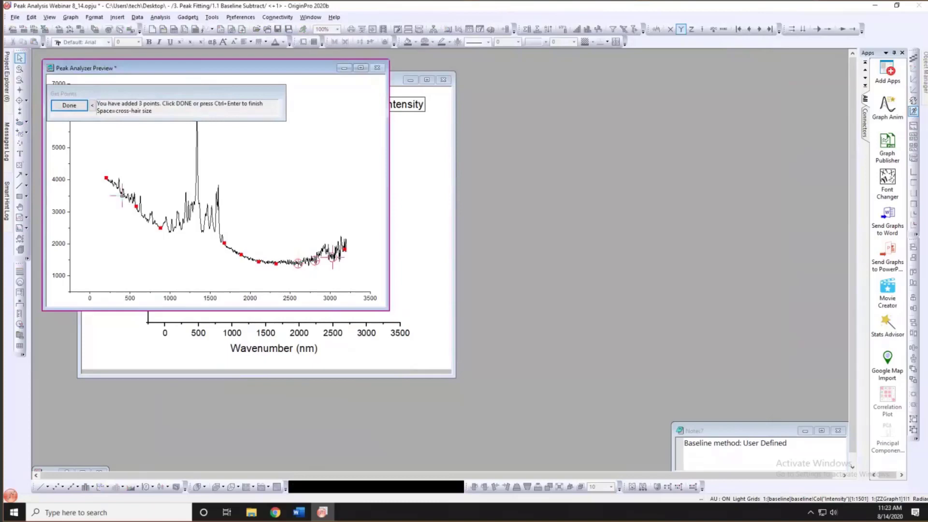
click(148, 218)
click(76, 105)
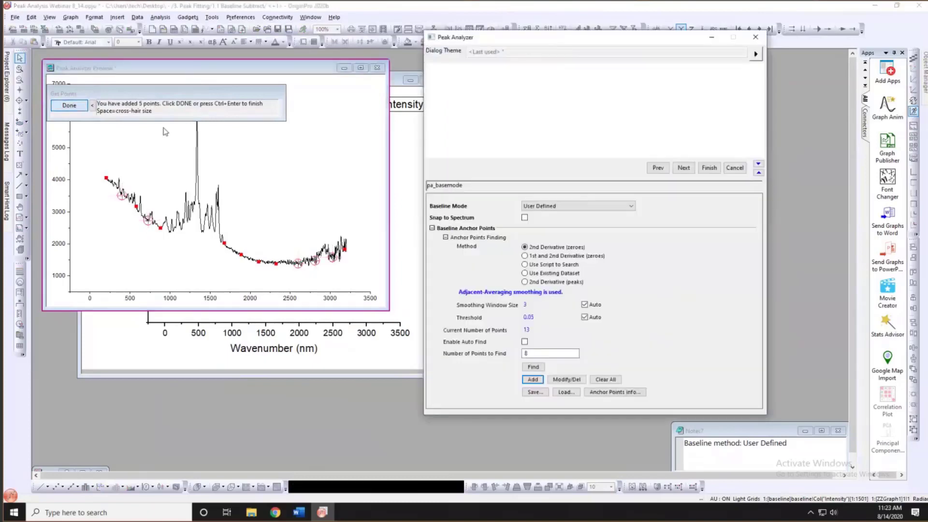
- Proceed to Create Baseline and move the anchor point just after the main peaks to about X 1694, Y 1876
click(683, 169)
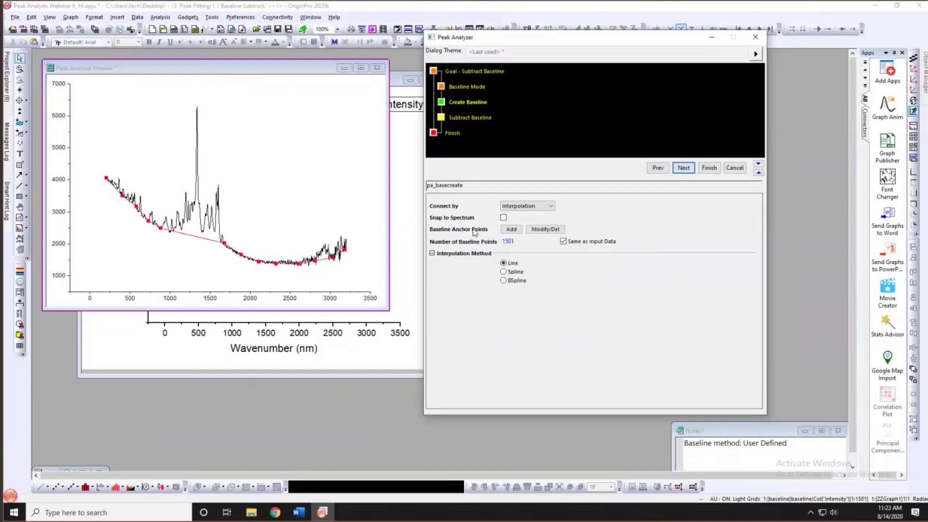
click(539, 230)
drag(225, 243, 225, 247)
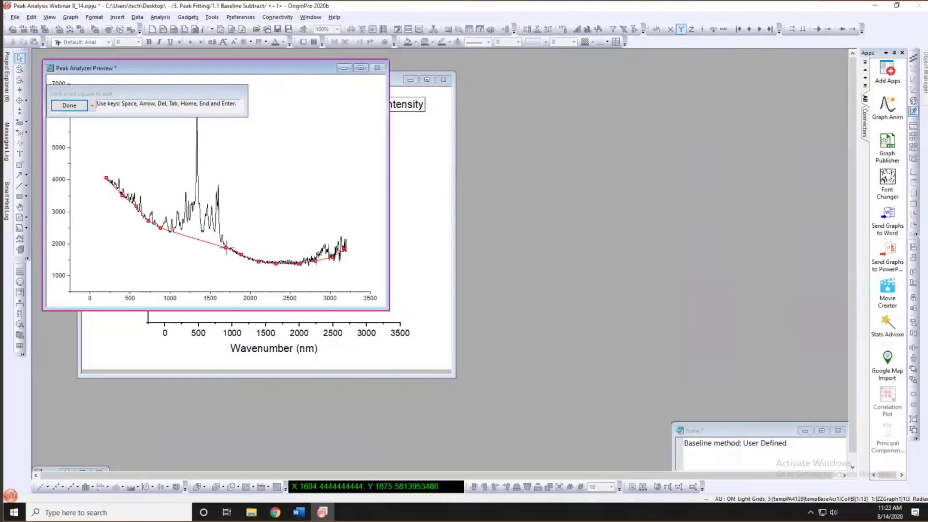
mouse_move(225, 247)
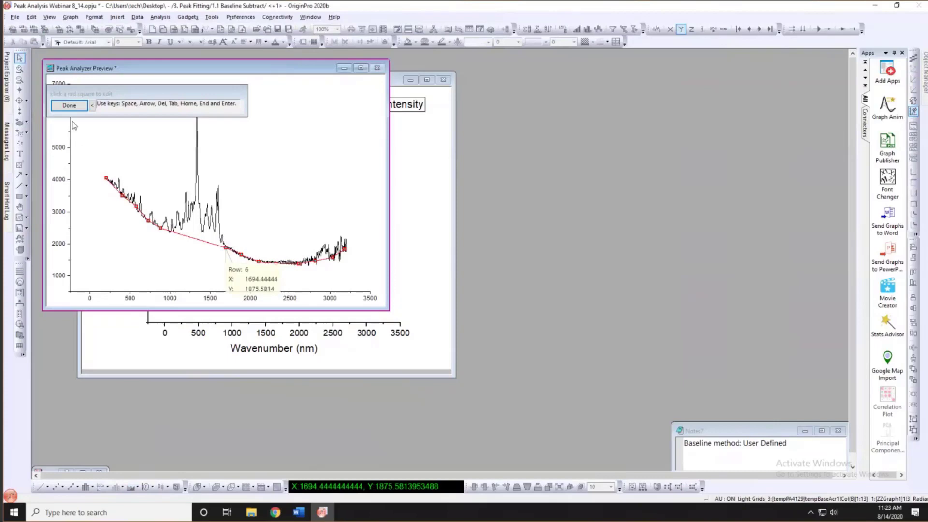
click(69, 106)
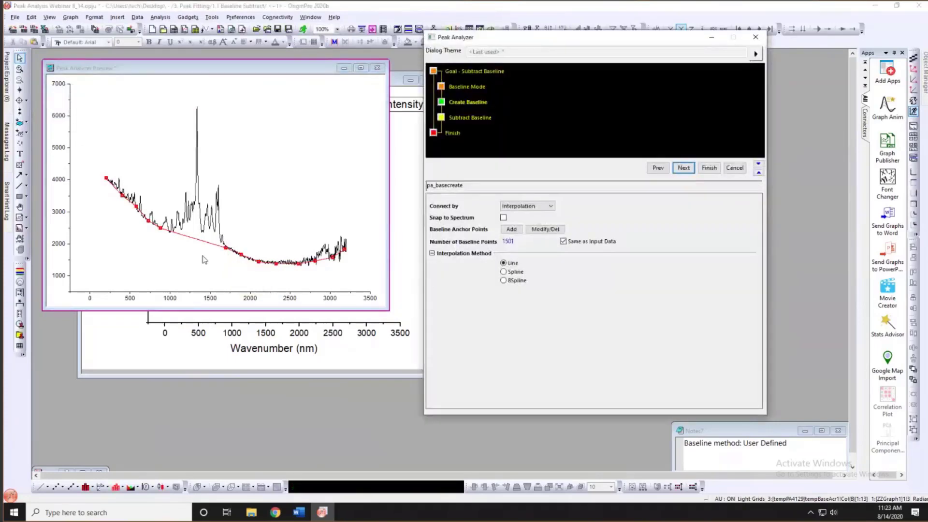
- Finish the baseline subtraction with subtracted data and baseline as new outputs, and bring up the baseline worksheet
click(683, 168)
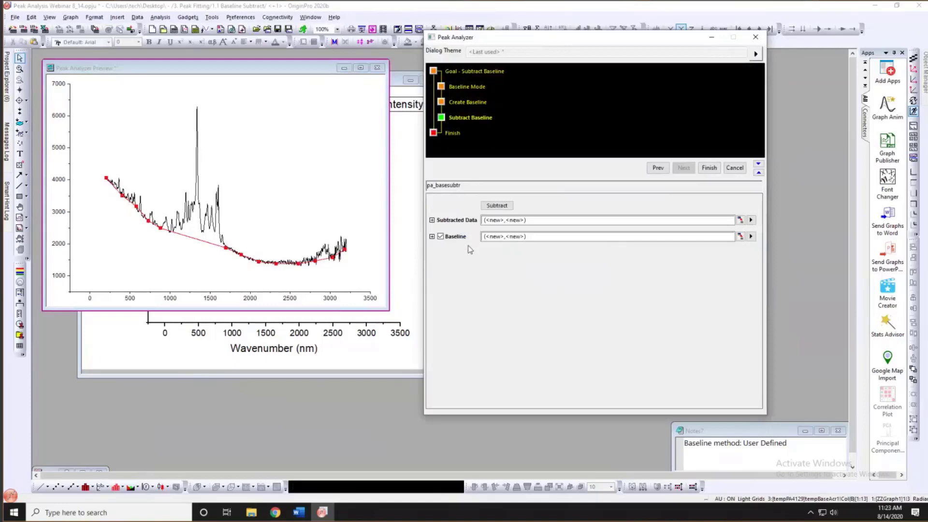
click(707, 168)
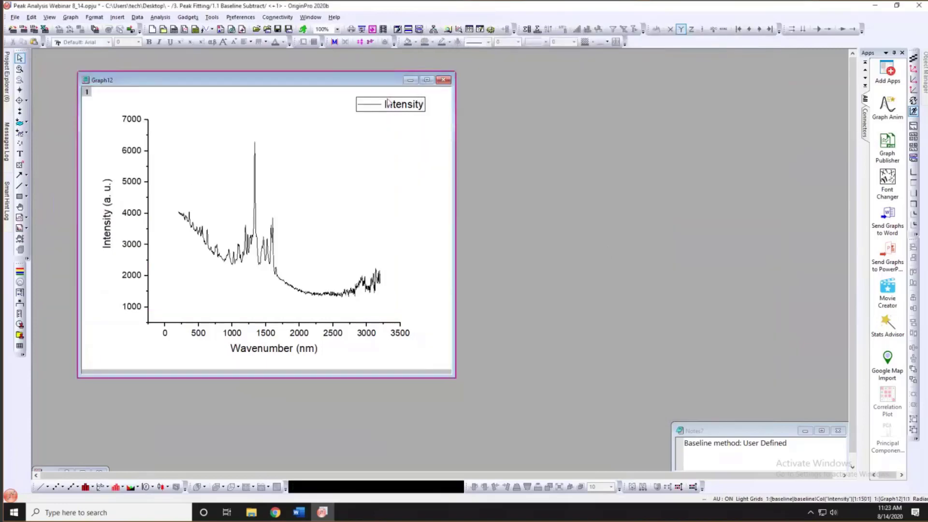
click(62, 472)
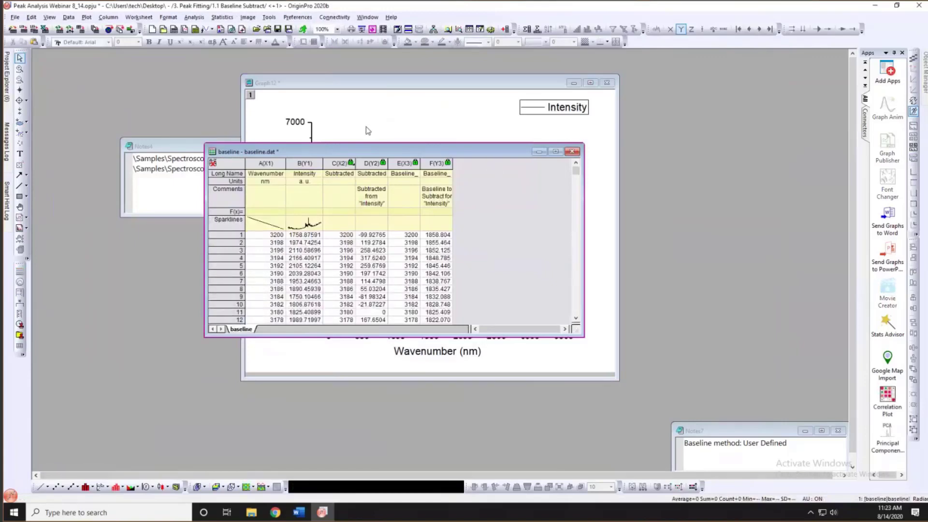
drag(376, 151, 296, 123)
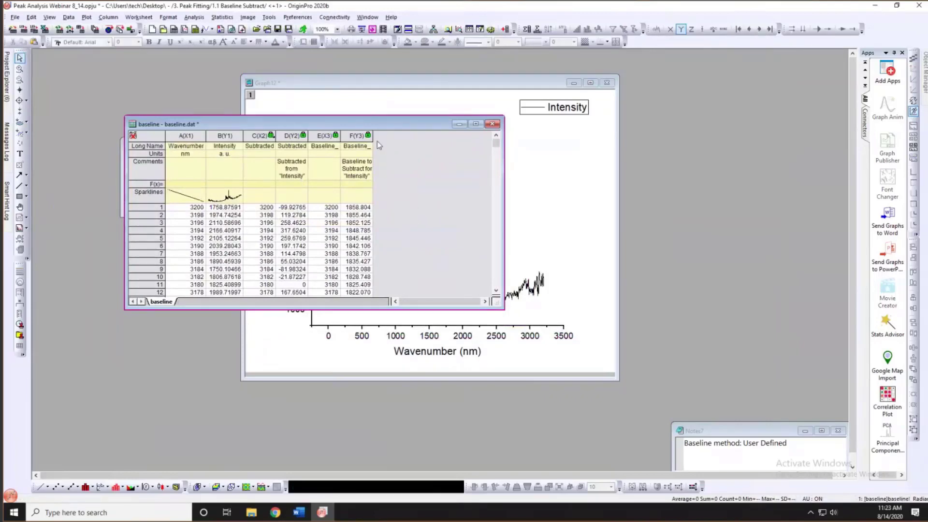
- Plot the Subtracted column of the baseline worksheet as a line graph and place the enlarged graph beside the worksheet
drag(378, 124, 349, 114)
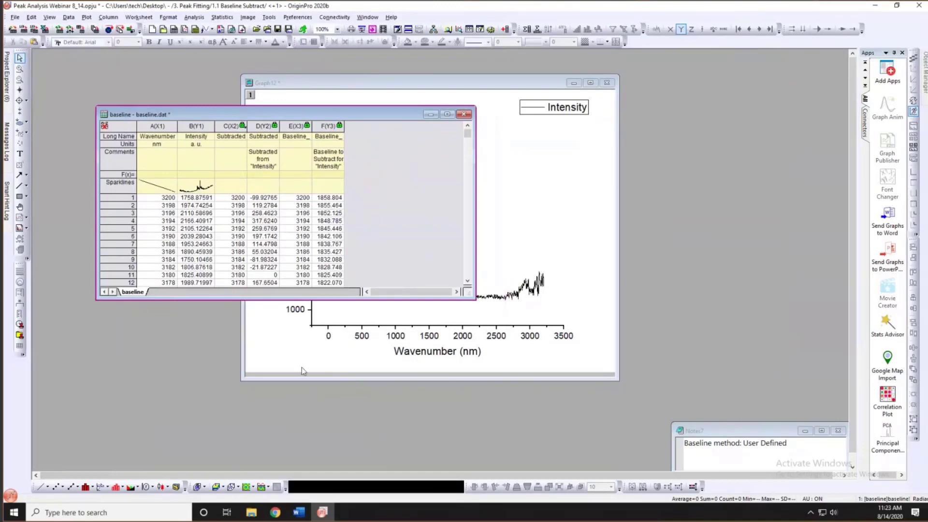
drag(475, 299, 439, 411)
click(264, 126)
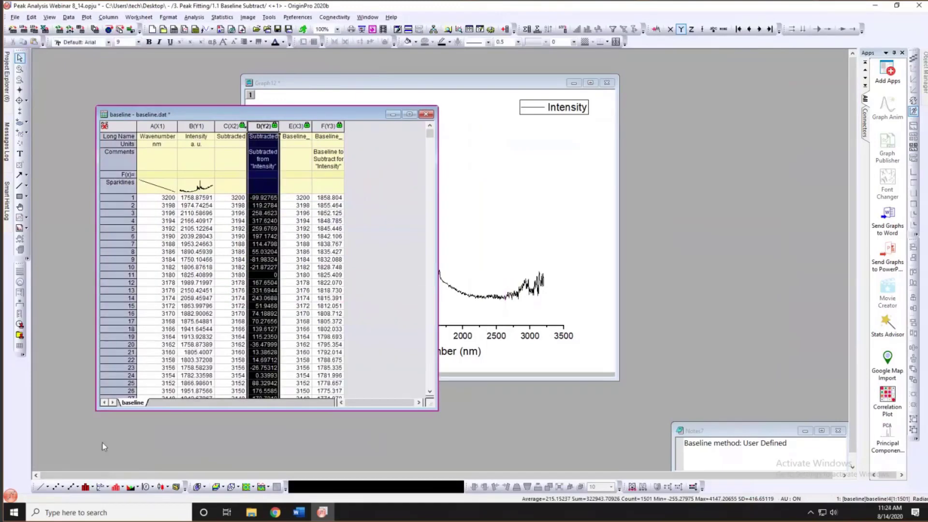
click(38, 487)
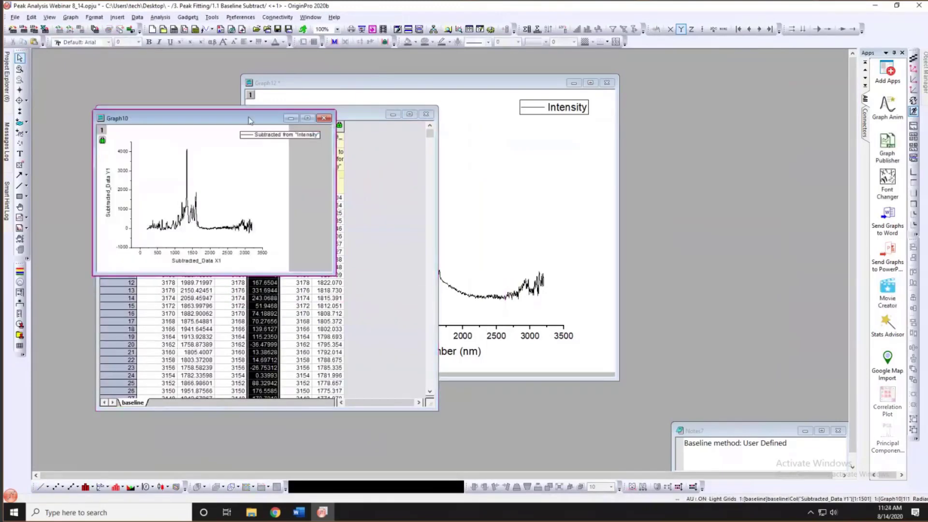
drag(249, 120, 642, 158)
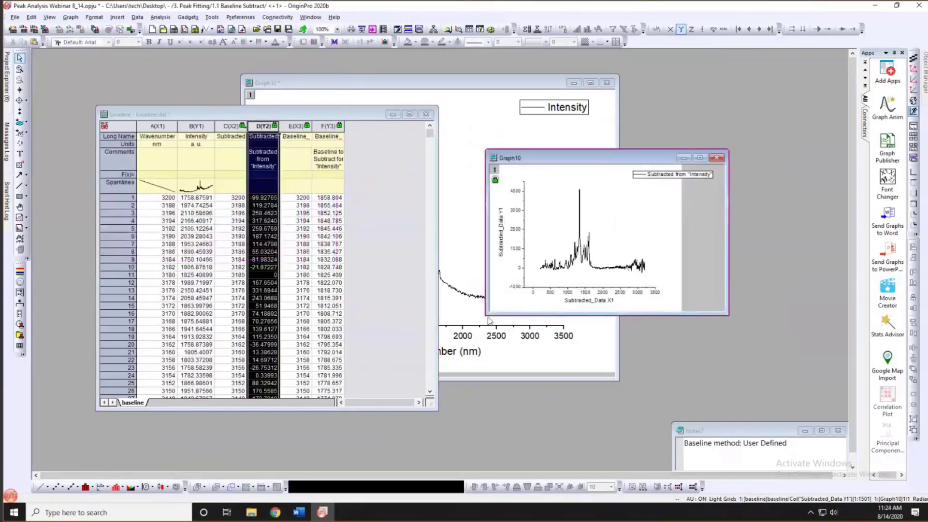
drag(489, 320, 388, 373)
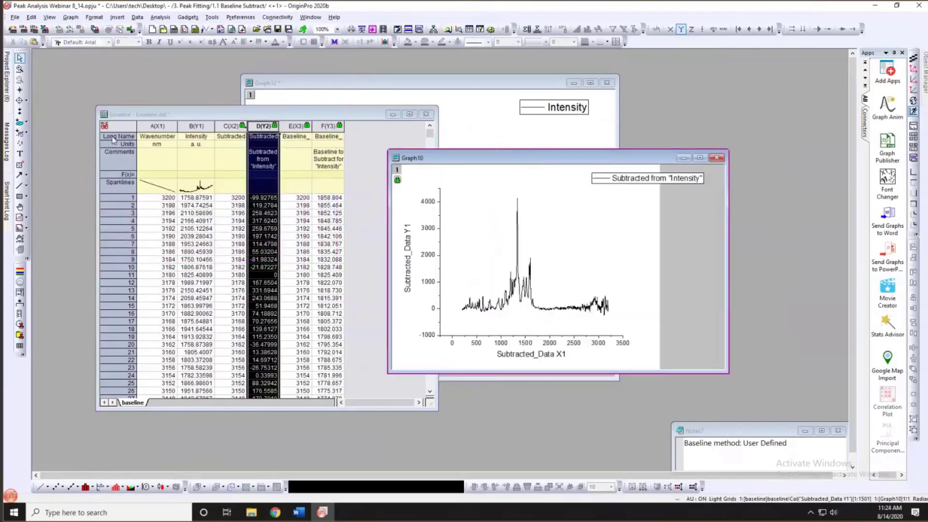
- Open the 1.2.1 Regular project folder under 1.2 Peak Fitting and inspect the peaks in its ODEPR Signal graph
click(9, 86)
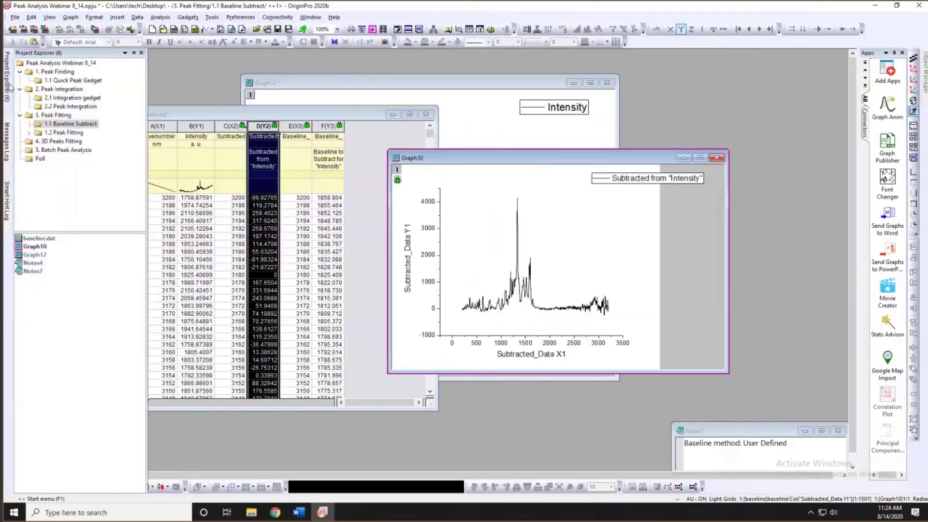
click(29, 132)
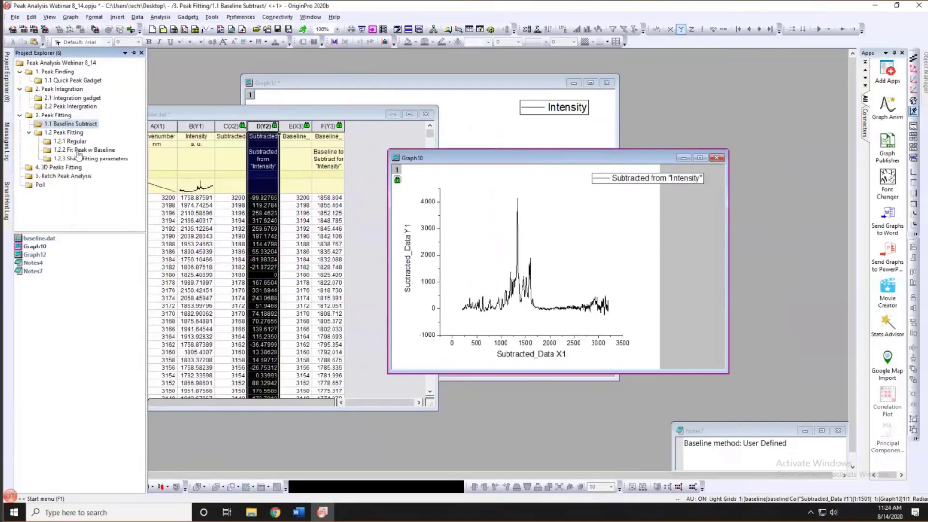
click(70, 142)
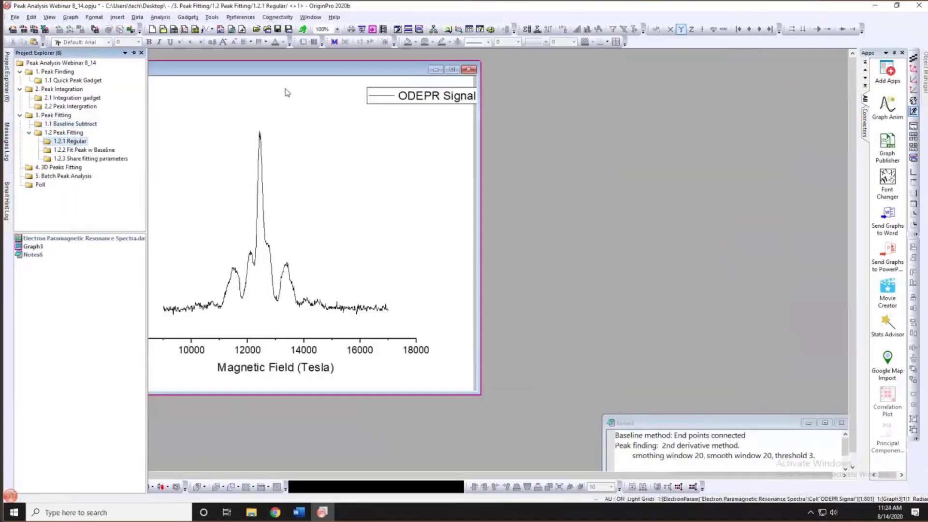
drag(294, 76, 332, 74)
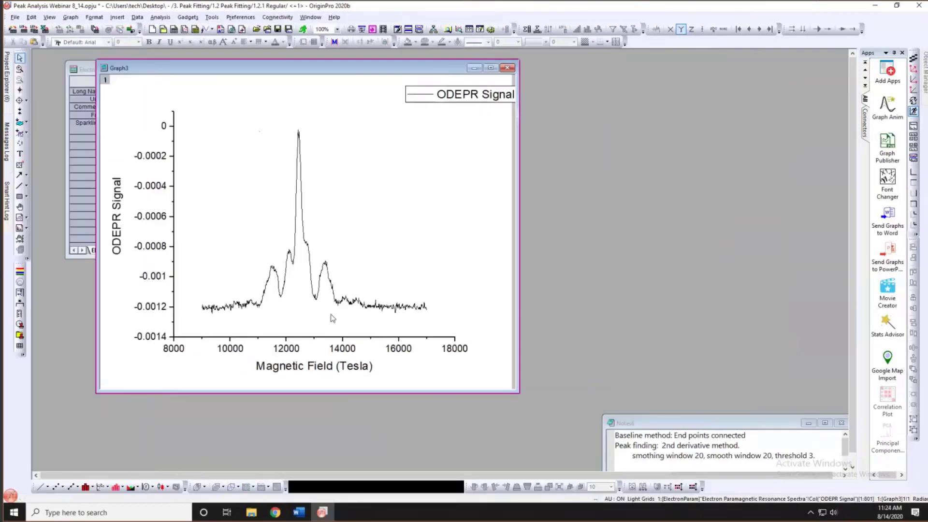
mouse_move(263, 286)
mouse_move(304, 244)
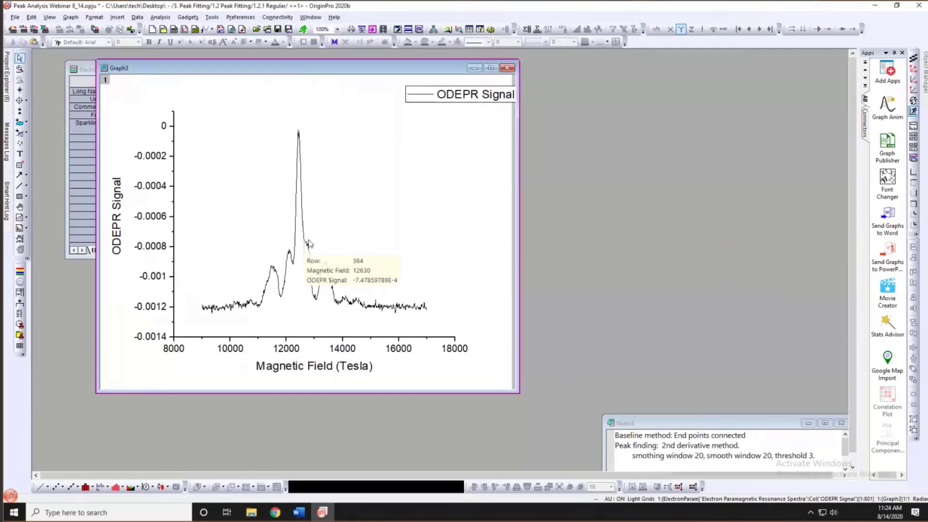
click(369, 272)
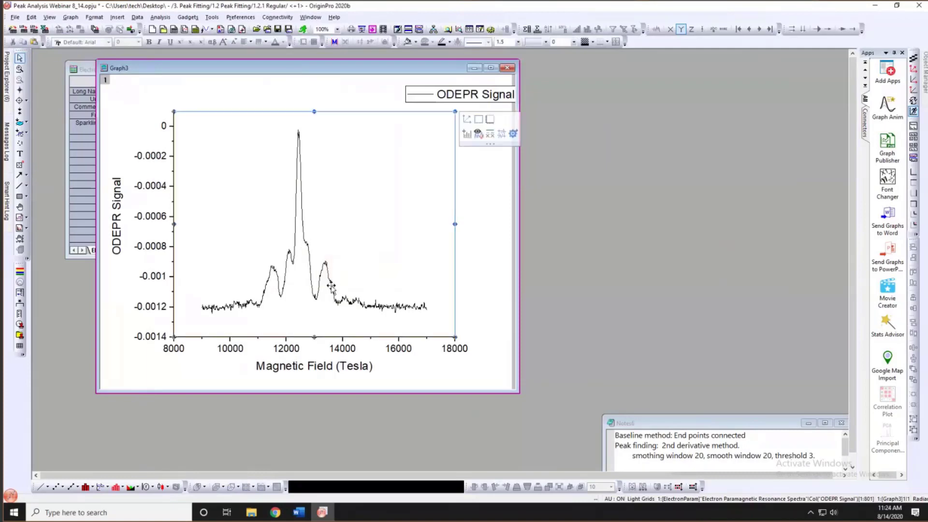
click(256, 376)
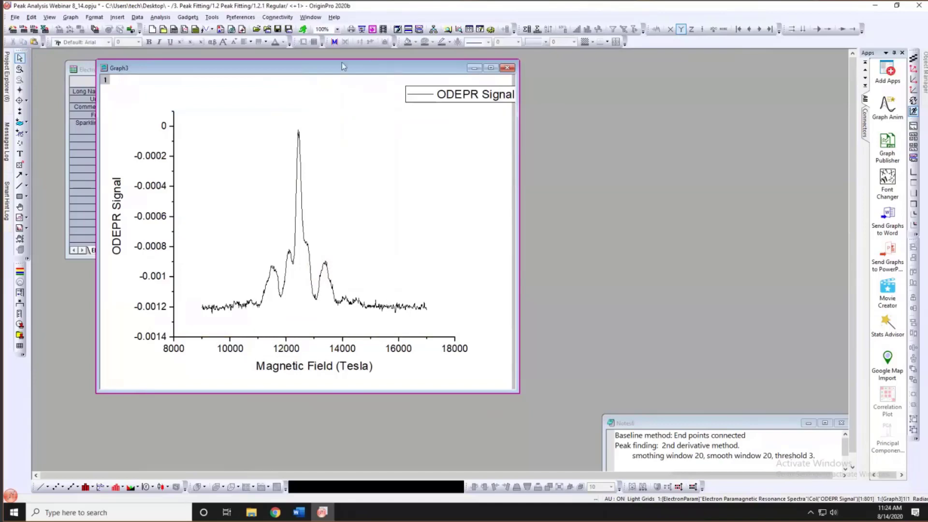
- Open the Peak Analyzer with the last used settings on the ODEPR Signal graph and set its goal to Fit Peaks (Pro)
drag(341, 62, 294, 58)
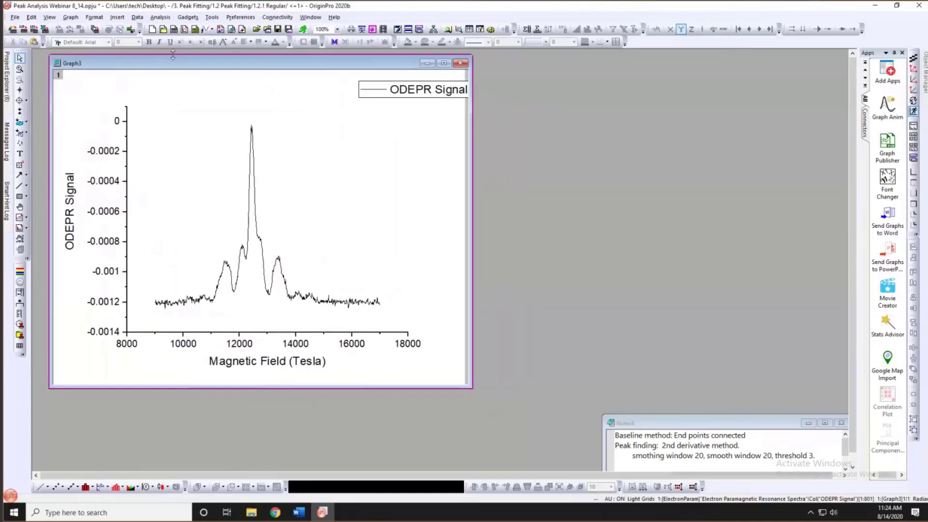
click(165, 19)
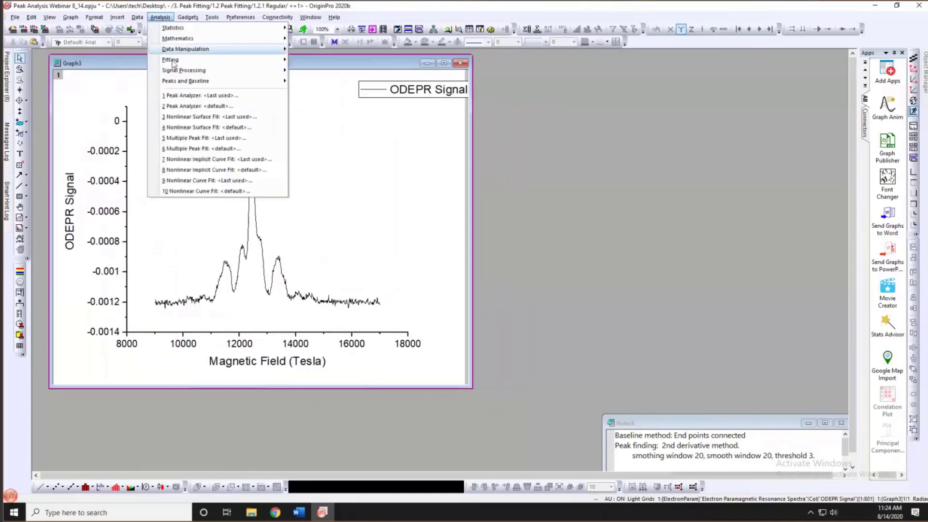
click(185, 96)
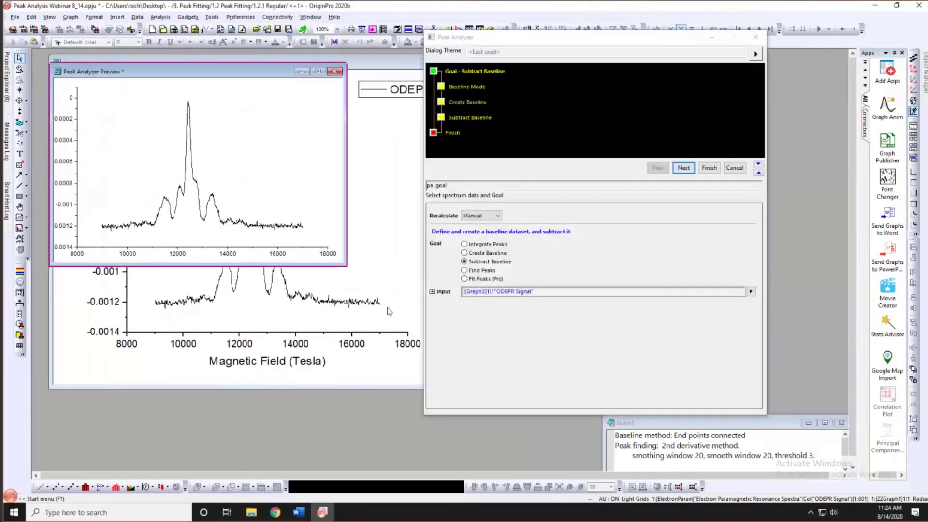
drag(348, 266, 411, 328)
click(463, 279)
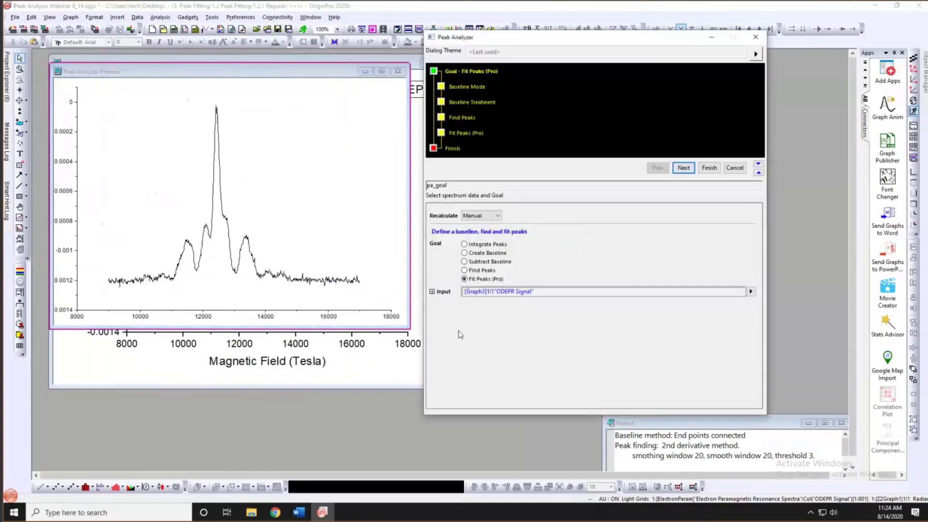
- Create an End Points Weighted baseline for the ODEPR Signal spectrum and subtract it from the data
click(683, 168)
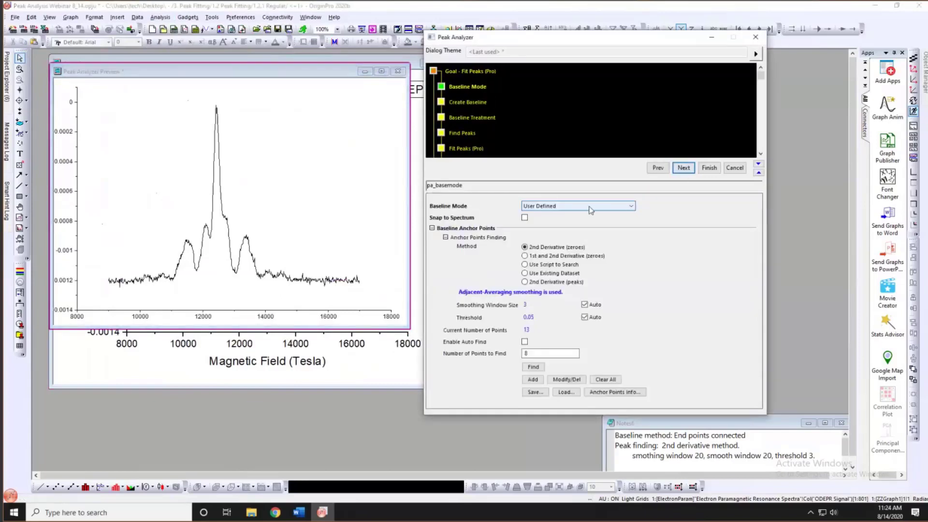
click(590, 209)
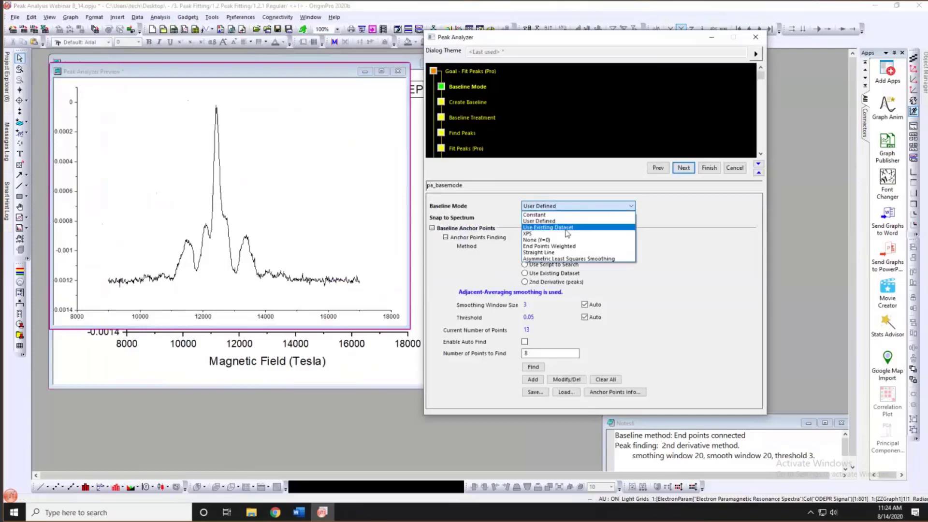
click(543, 247)
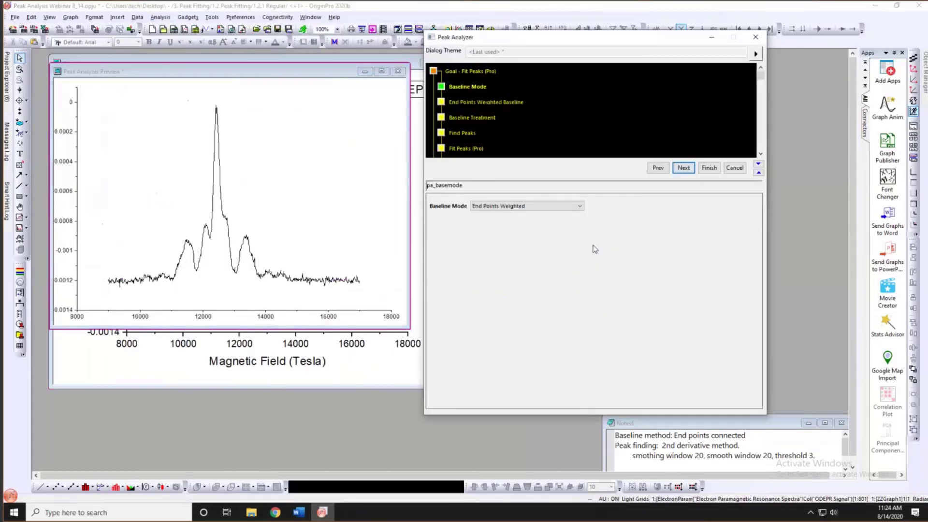
click(683, 168)
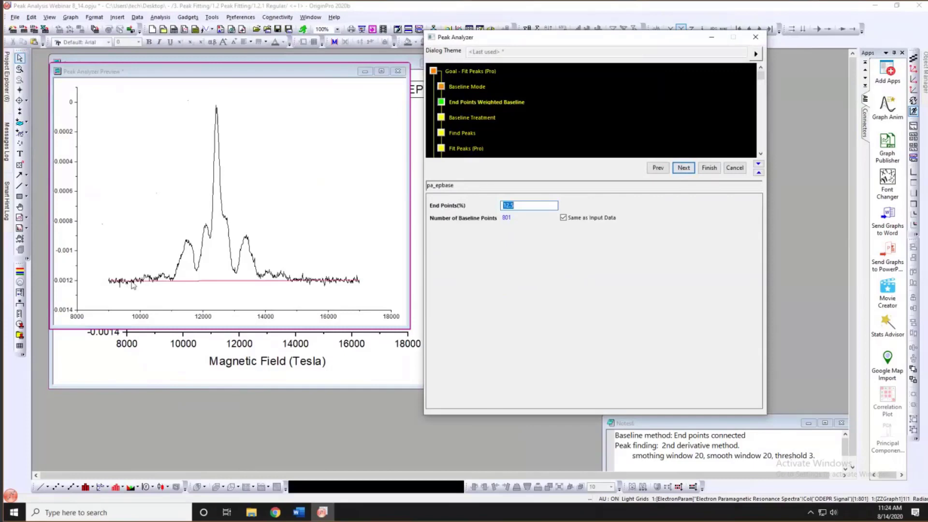
mouse_move(116, 285)
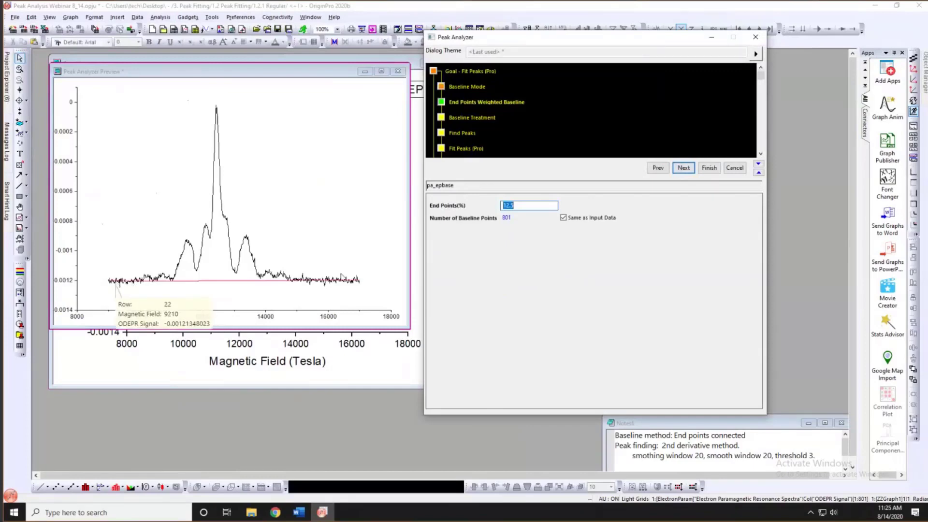
mouse_move(353, 282)
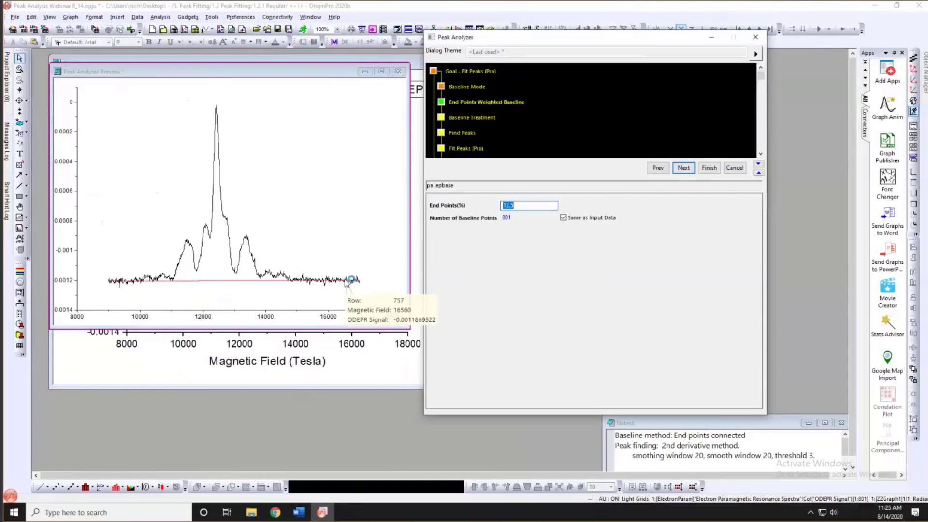
click(538, 263)
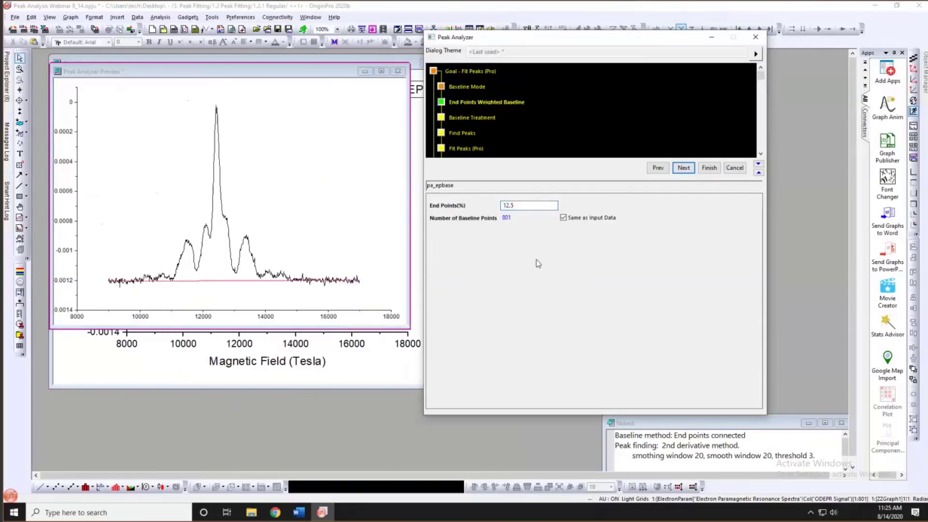
click(682, 169)
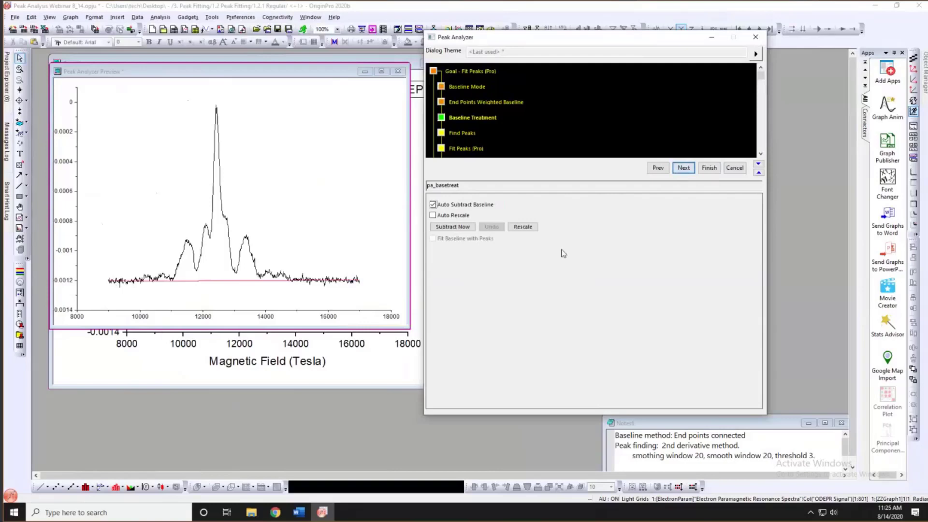
click(454, 227)
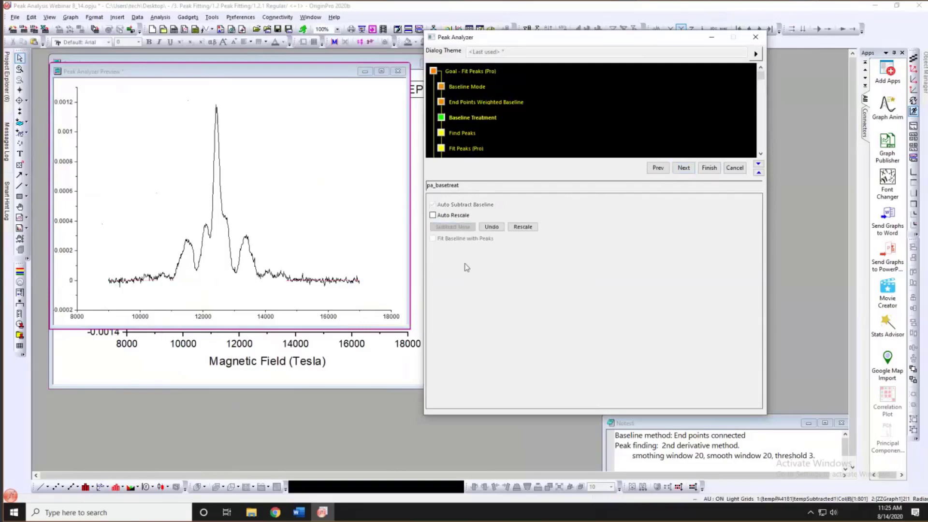
- Proceed to Find Peaks and find the peaks with the Local Maximum method
click(684, 169)
scroll(678, 219, down, 1)
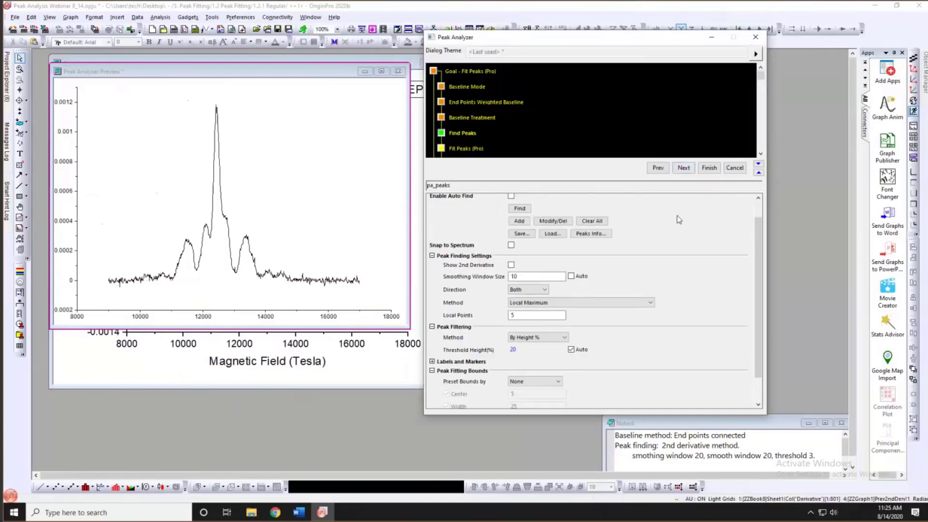
scroll(679, 220, up, 1)
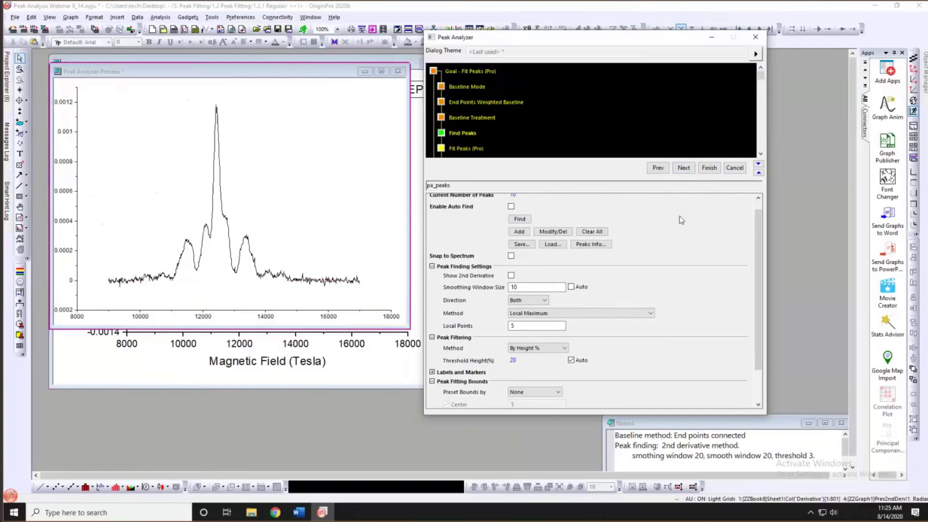
click(519, 219)
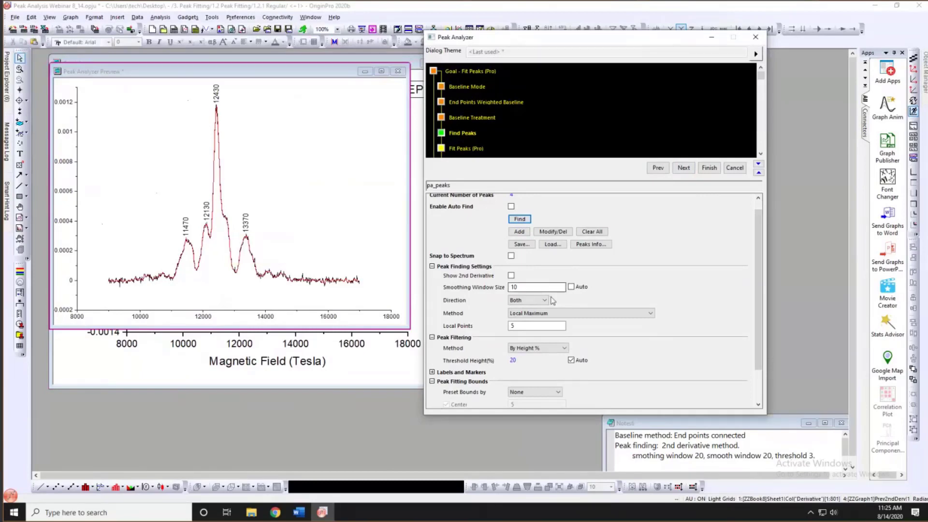
- Change the peak finding method to 2nd Derivative (search Hidden peaks) with Adjacent-Averaging derivative smoothing and find the peaks again
scroll(607, 296, down, 1)
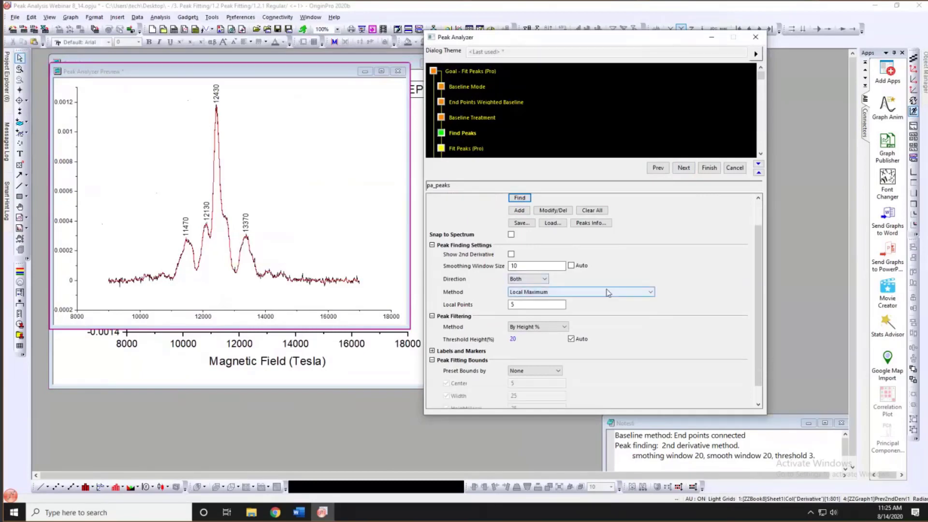
click(583, 296)
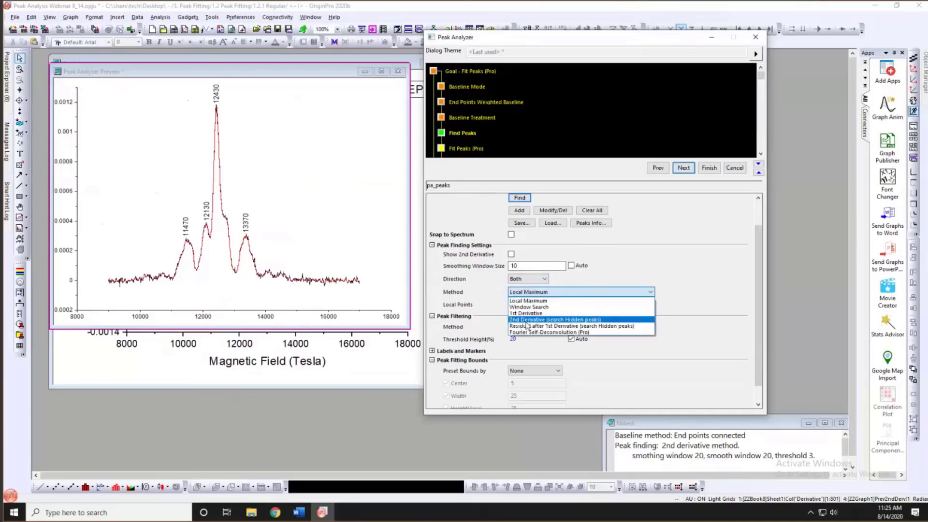
click(560, 320)
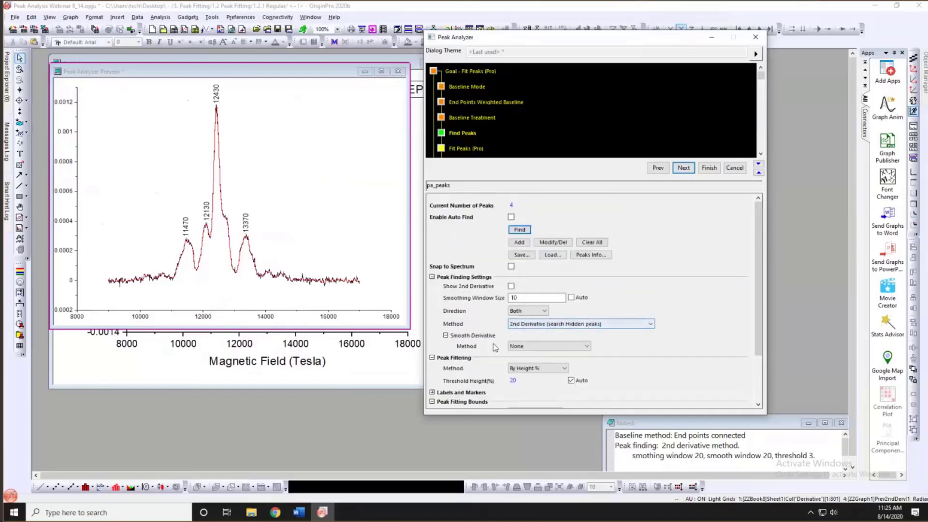
scroll(532, 334, down, 1)
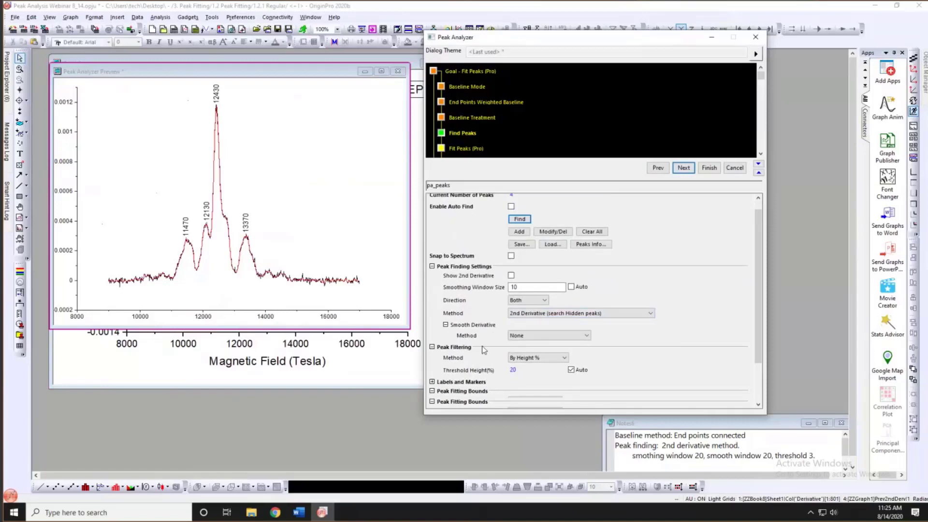
click(525, 337)
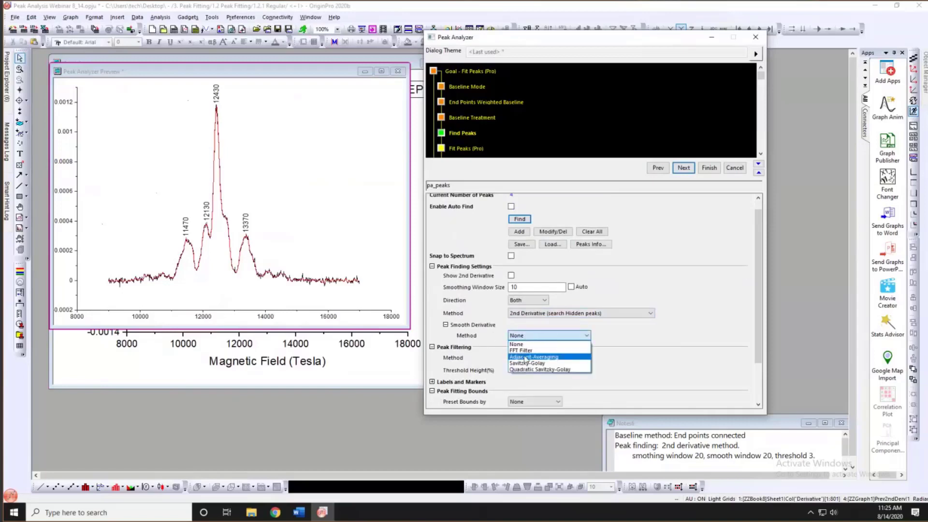
click(533, 357)
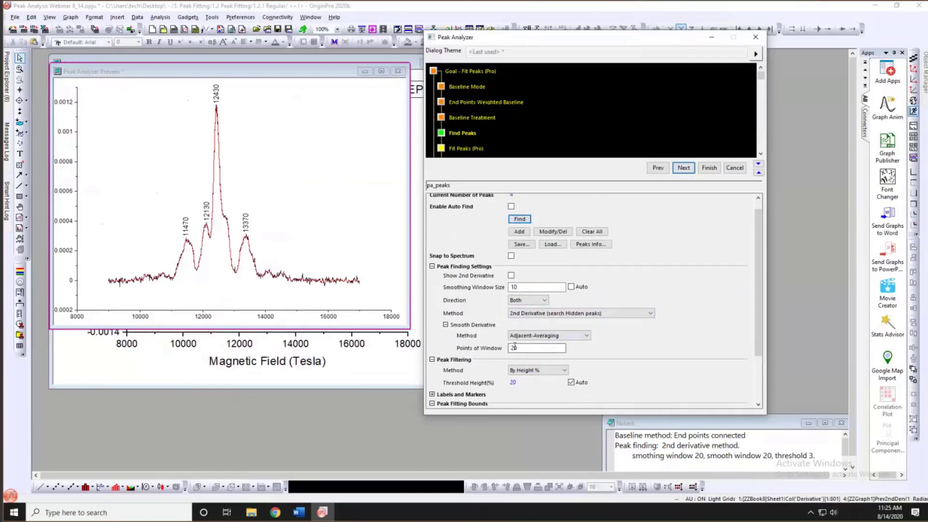
click(519, 220)
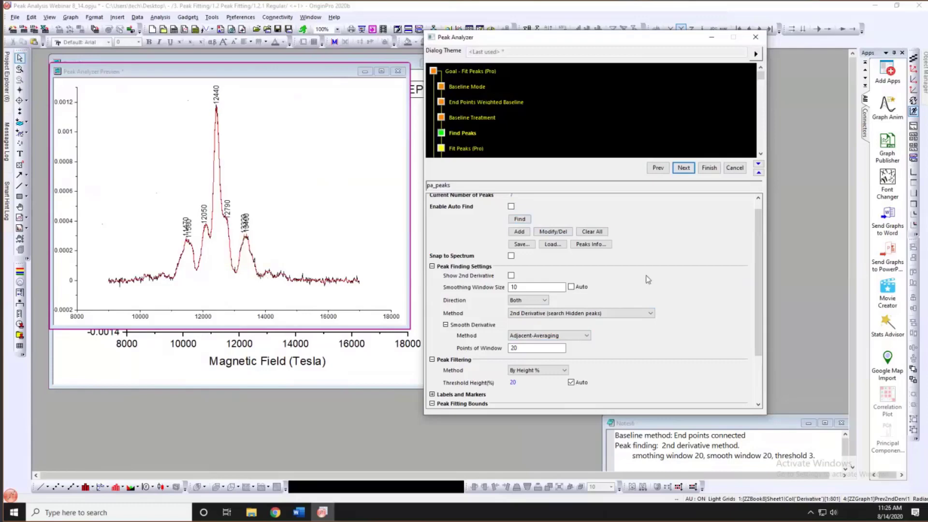
- Turn off the automatic threshold height, set it to 3%, and find the peaks again
scroll(658, 277, down, 1)
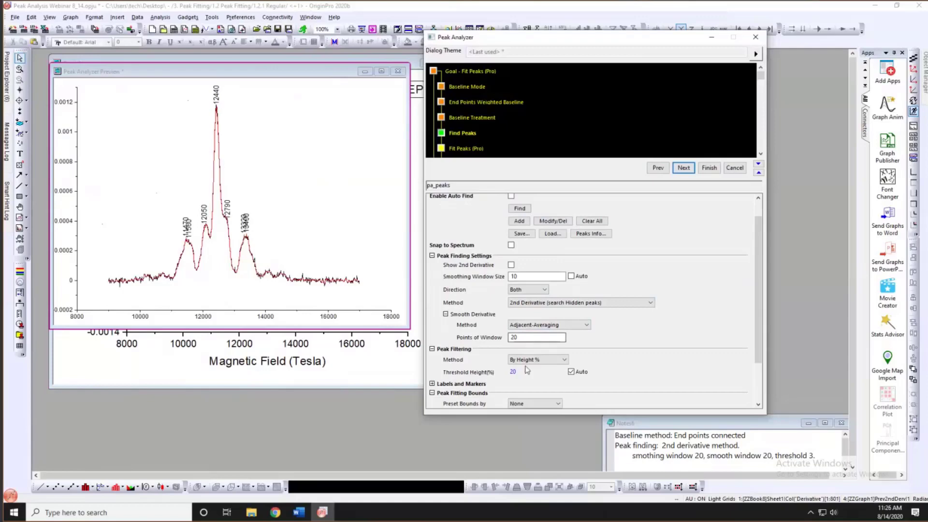
click(571, 372)
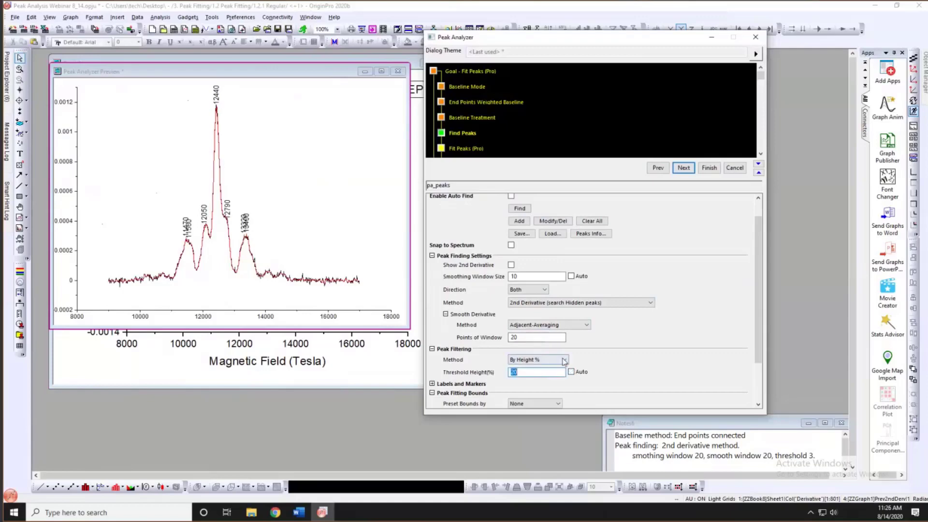
text(3)
click(516, 209)
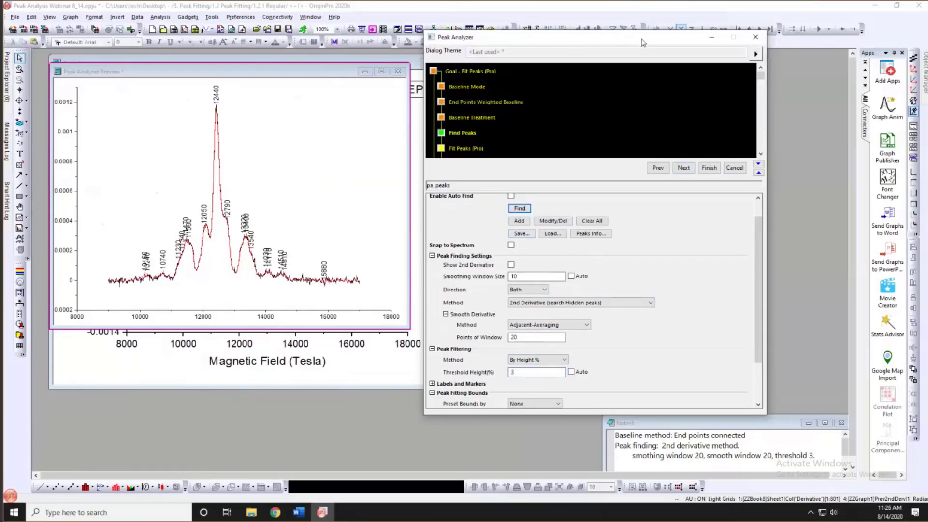
- Enlarge the Peak Analyzer preview graph while in peak modify/delete mode and return to the analyzer settings
drag(621, 42, 701, 41)
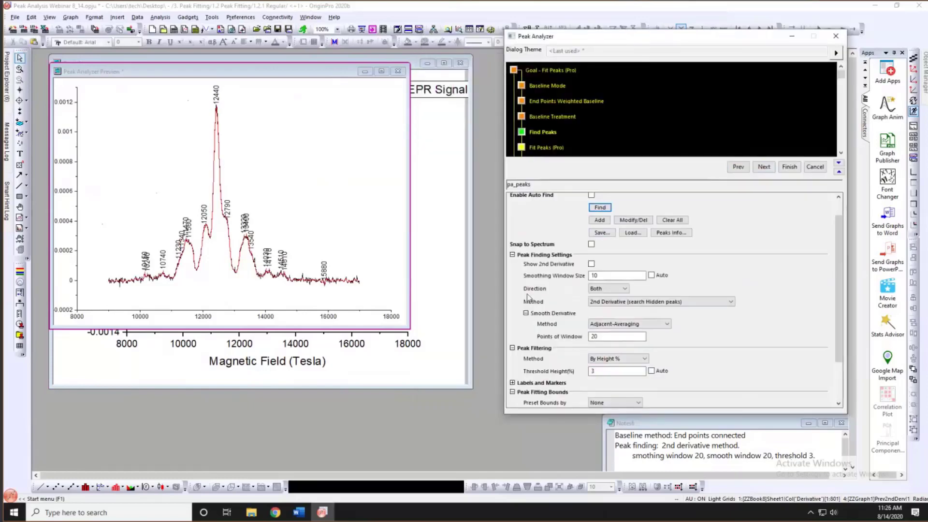
click(634, 221)
click(634, 242)
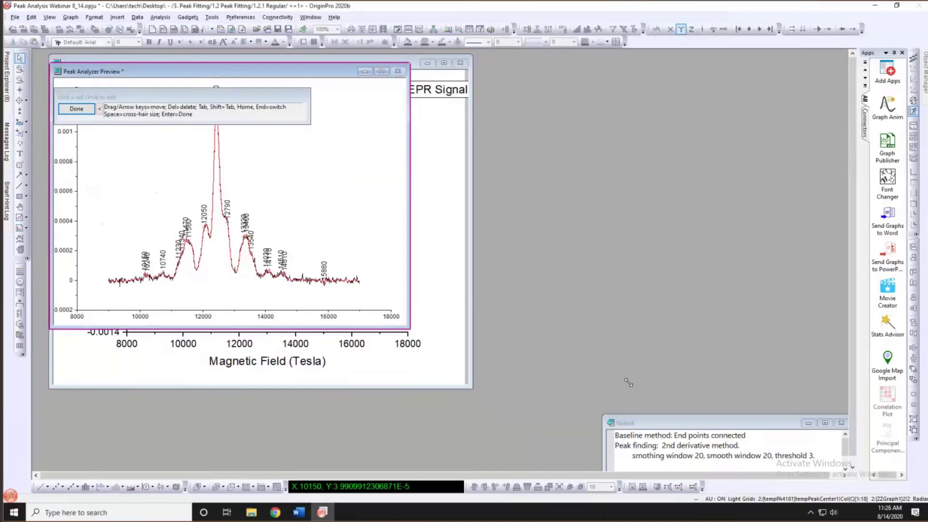
drag(716, 406, 739, 408)
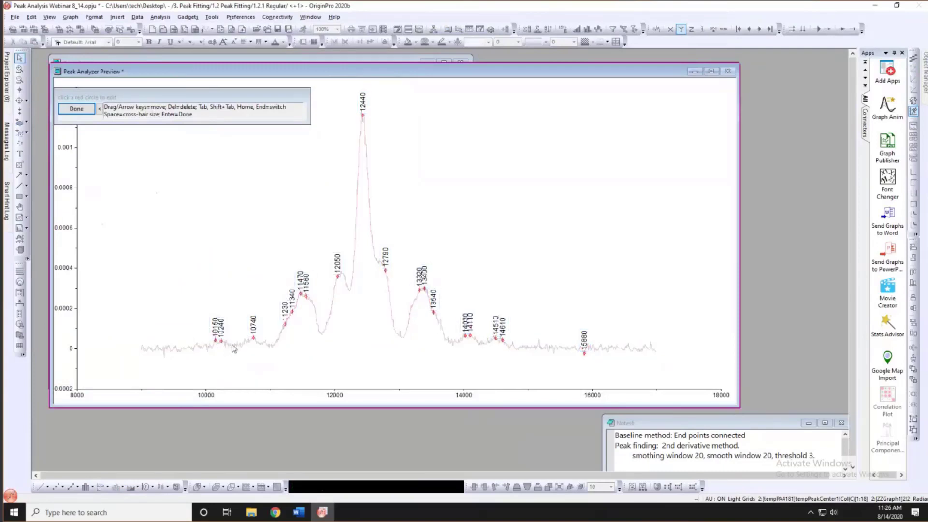
mouse_move(229, 350)
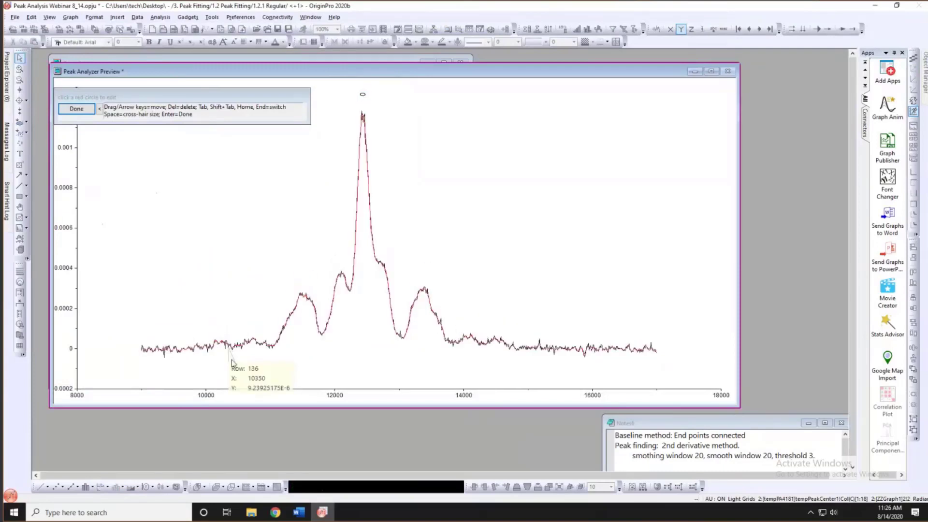
click(86, 114)
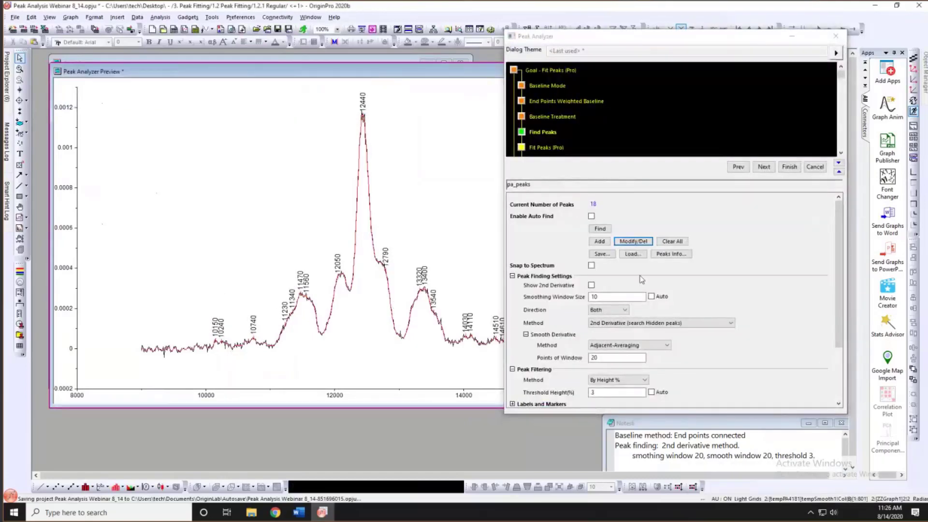
- Re-enter peak modify/delete mode and delete the surplus peaks at 11560, 11340, 11230 and 10150
click(637, 246)
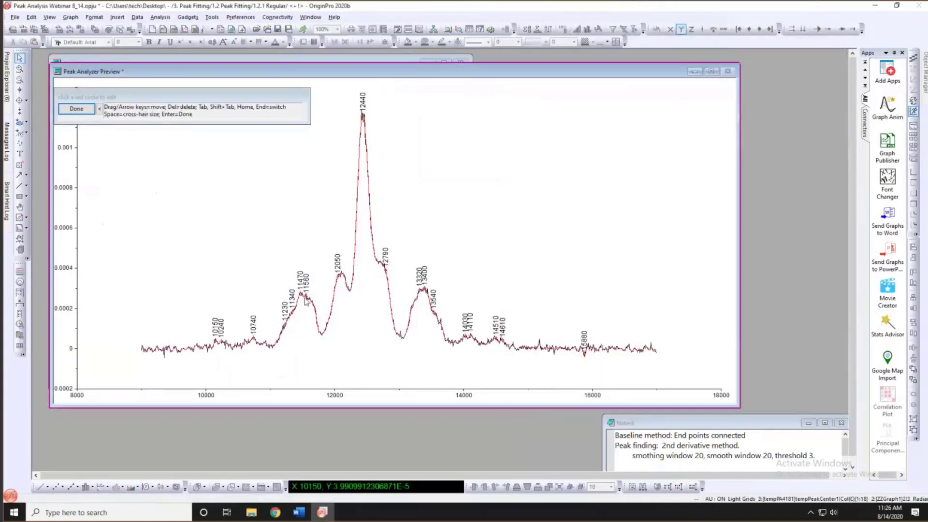
click(307, 296)
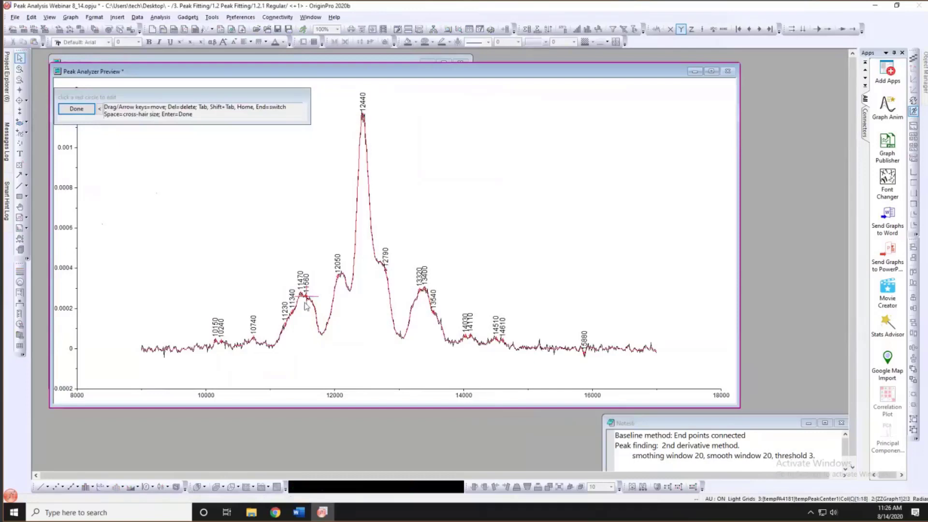
key(Delete)
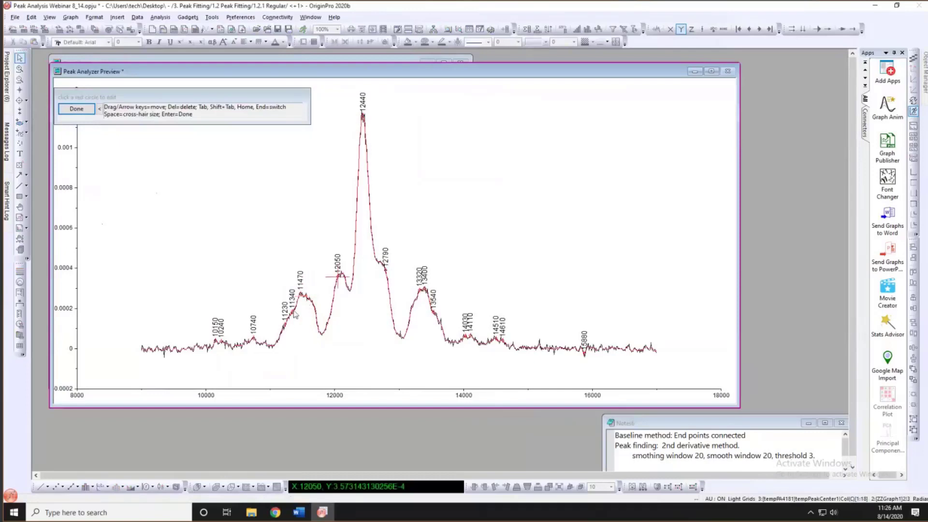
click(292, 313)
key(Delete)
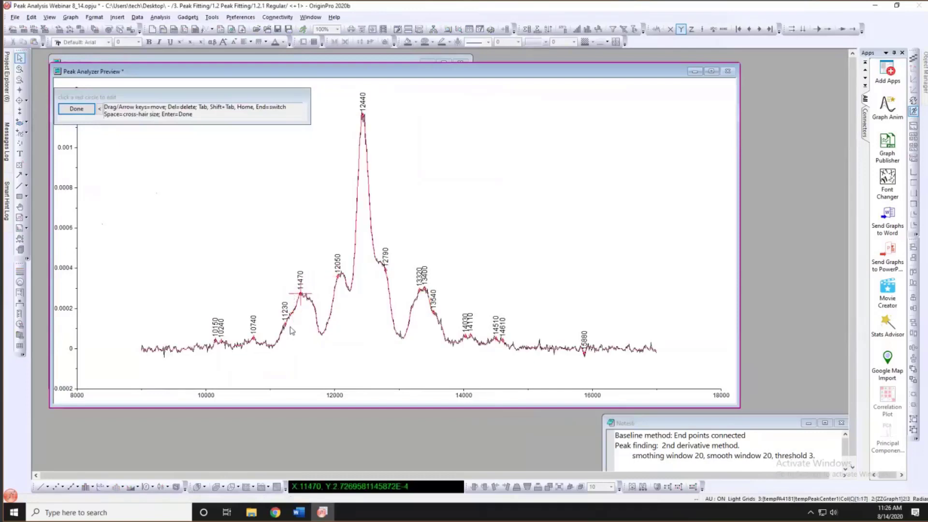
click(285, 325)
key(Delete)
click(300, 293)
click(215, 342)
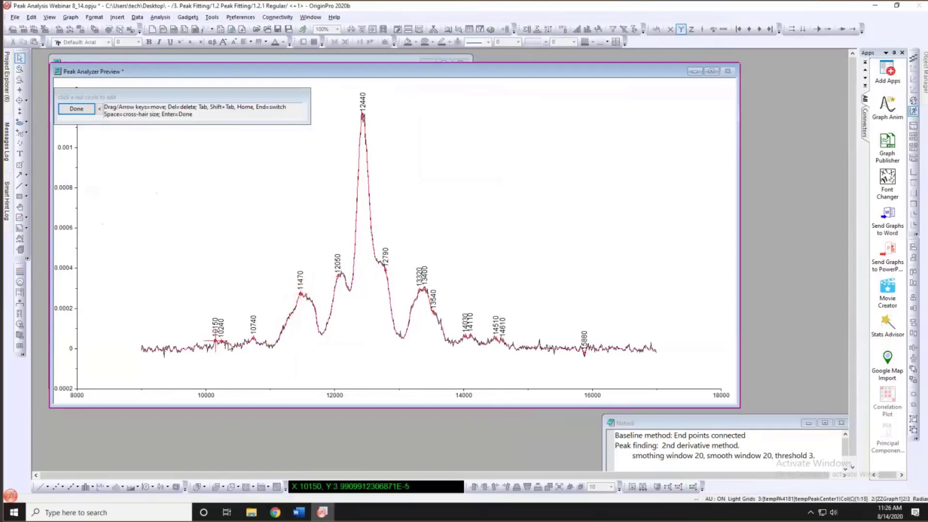
key(Delete)
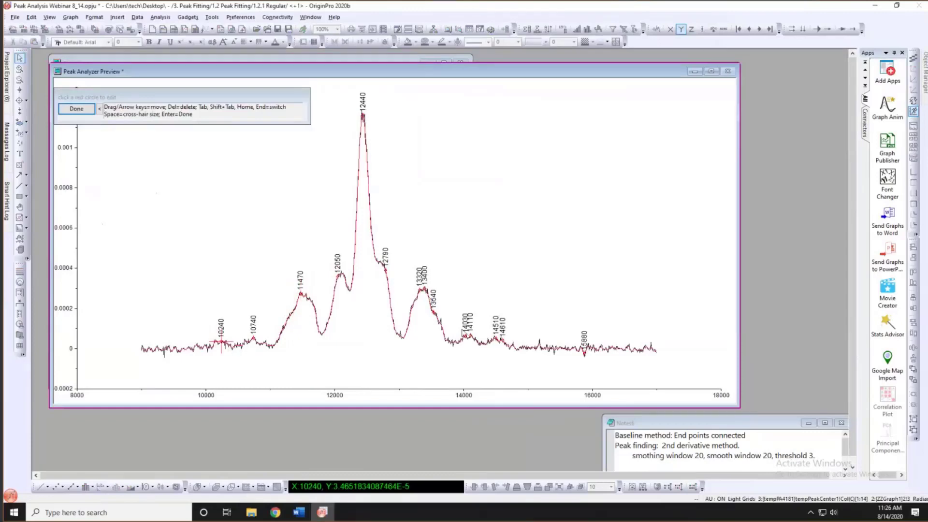
- Delete the surplus peak markers at 15880, 14610, 14110 and 13320 from the preview and finish modifying peaks
click(584, 354)
key(Delete)
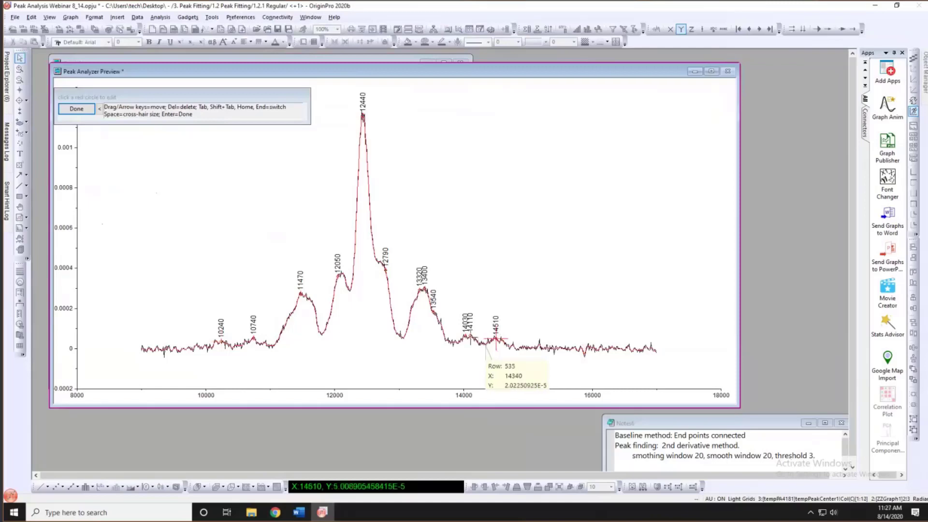
click(468, 334)
key(Delete)
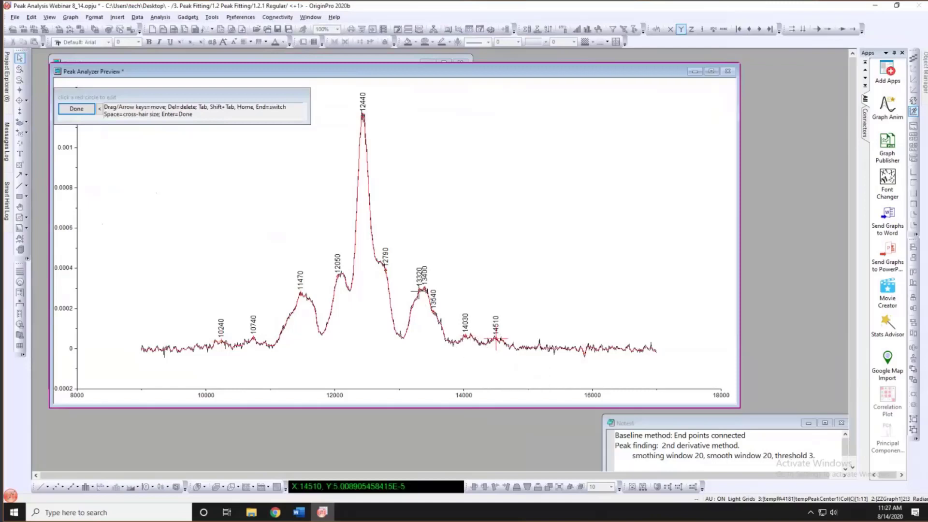
key(Delete)
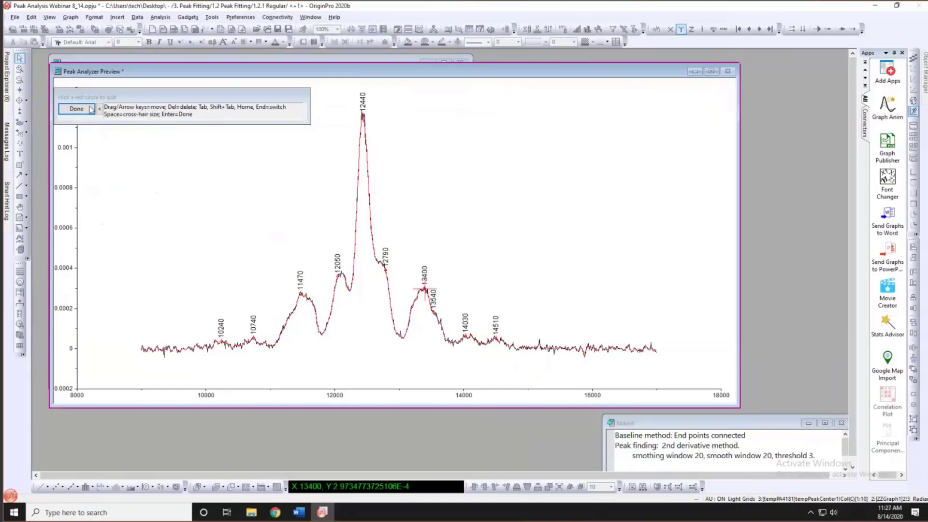
click(77, 108)
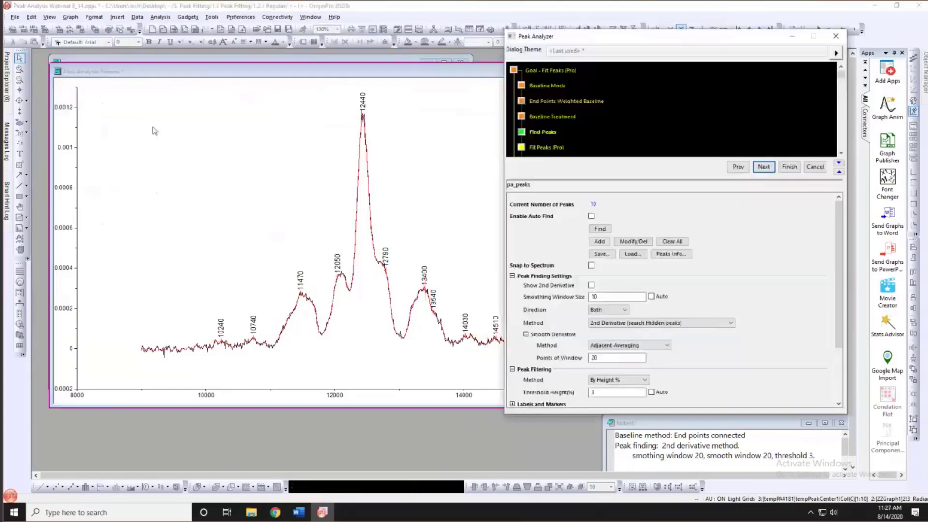
- Advance the Peak Analyzer to the Fit Peaks (Pro) page and arrange its window so the preview peaks can be seen
click(375, 69)
drag(568, 50, 533, 58)
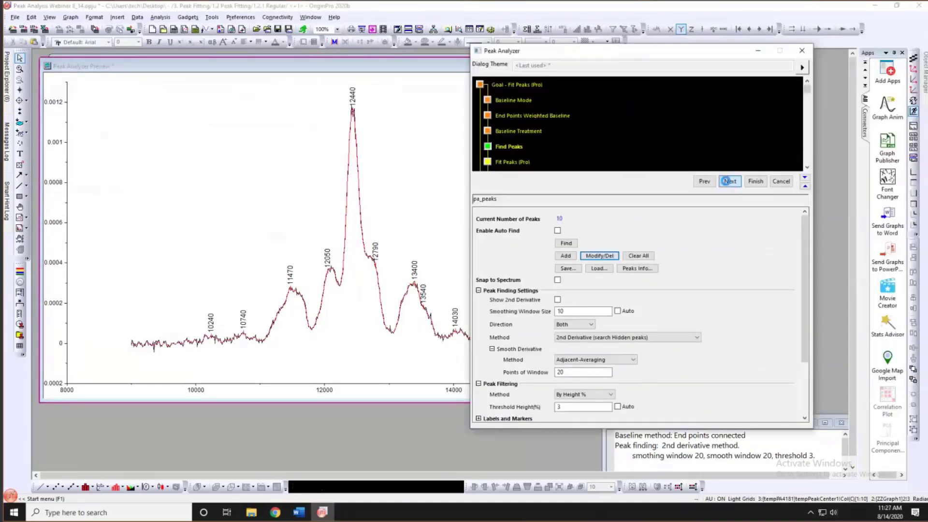
click(730, 181)
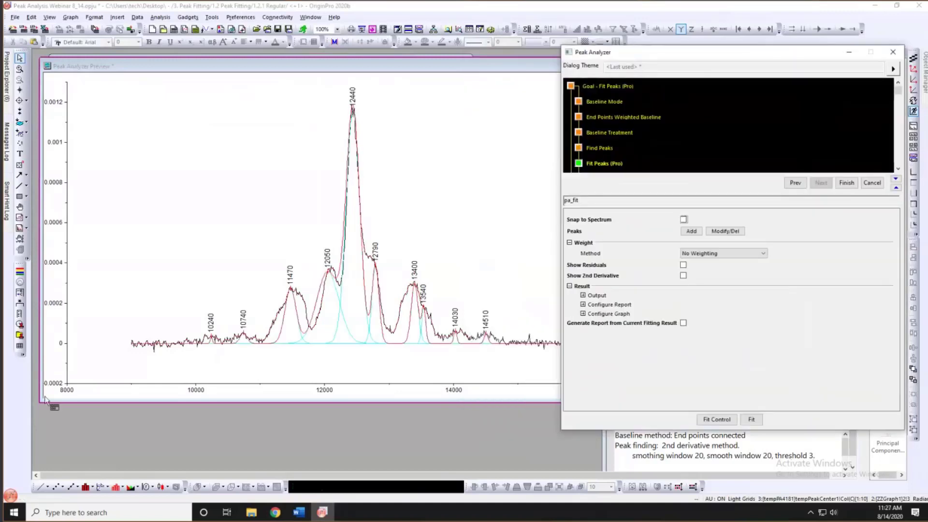
click(350, 79)
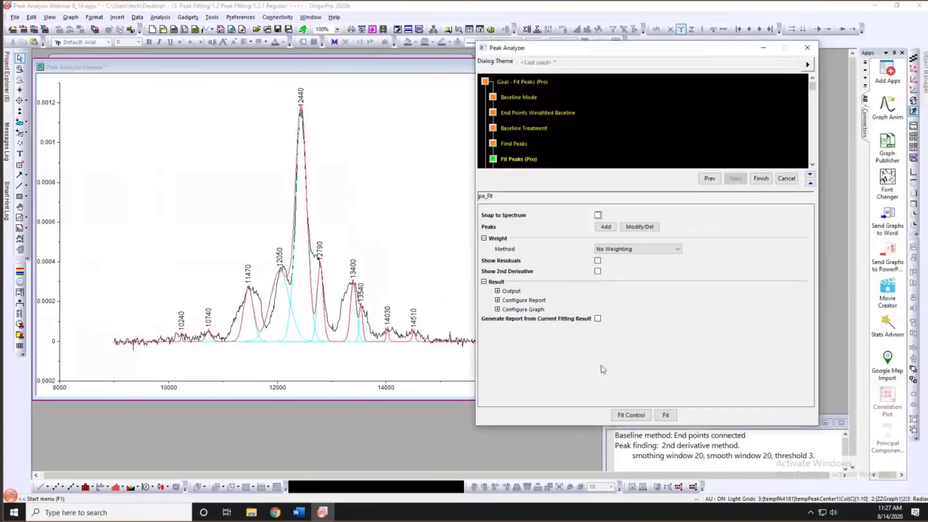
- Open the peak fit parameters, collapse the message area and enlarge the parameter table beside the preview
click(626, 415)
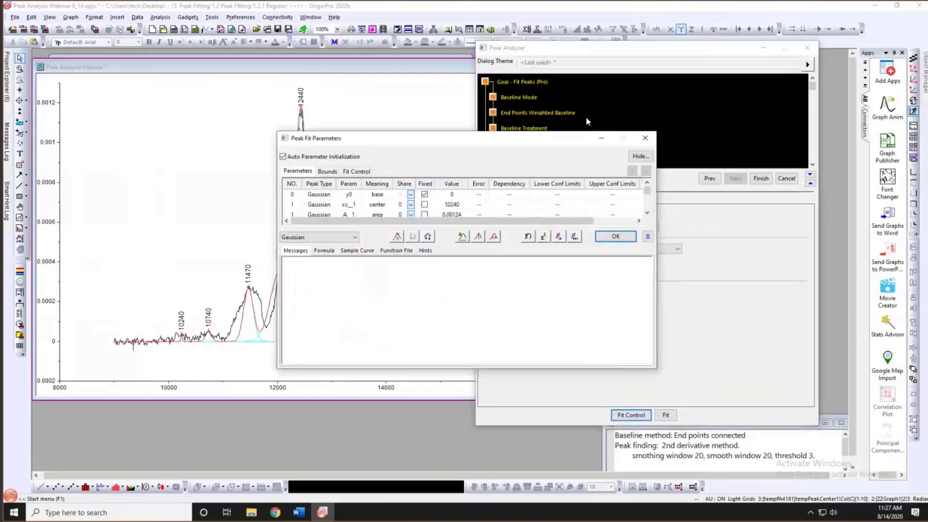
drag(515, 138, 663, 81)
click(796, 181)
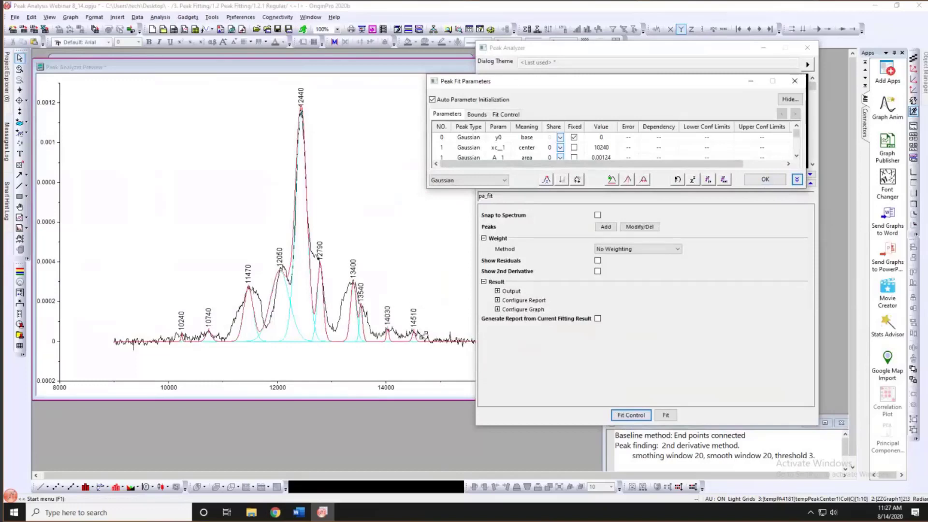
drag(424, 334, 430, 335)
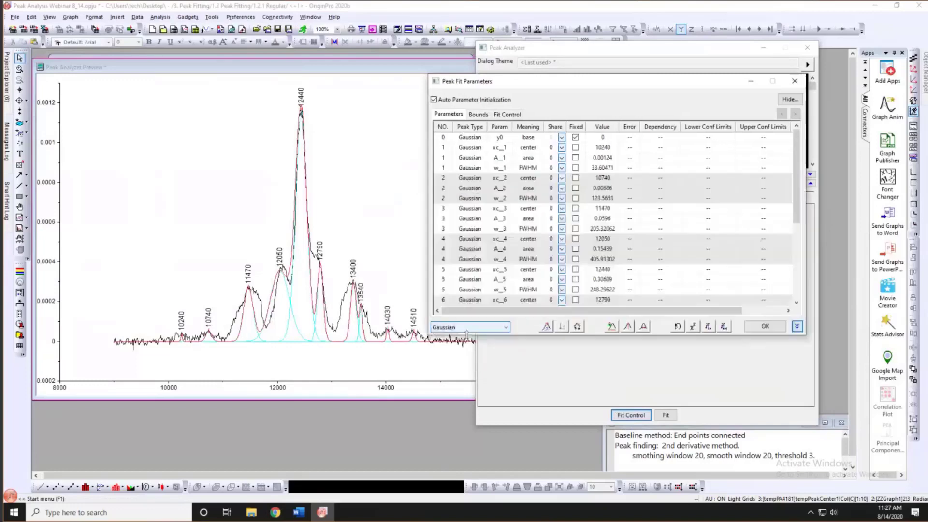
- Switch the peak labels to index numbers and sort all peaks' parameters by center in ascending order
click(546, 327)
click(546, 326)
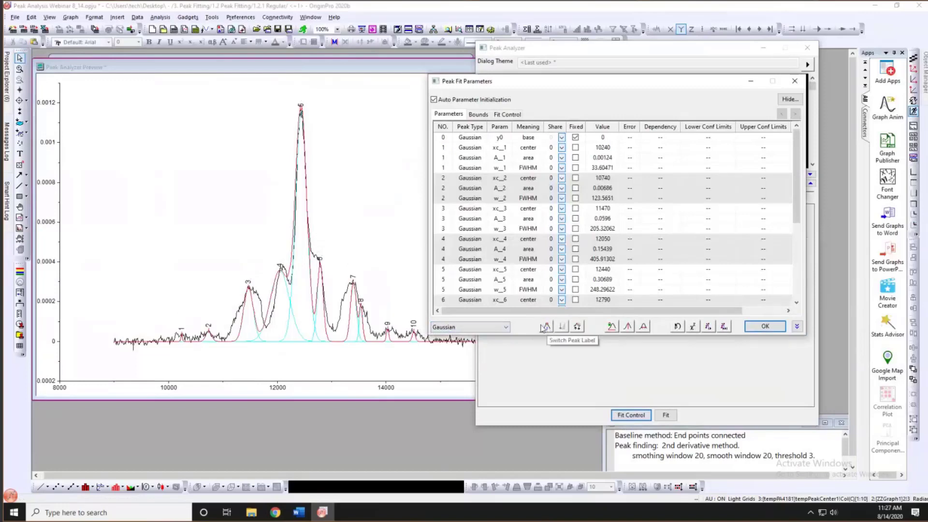
click(578, 327)
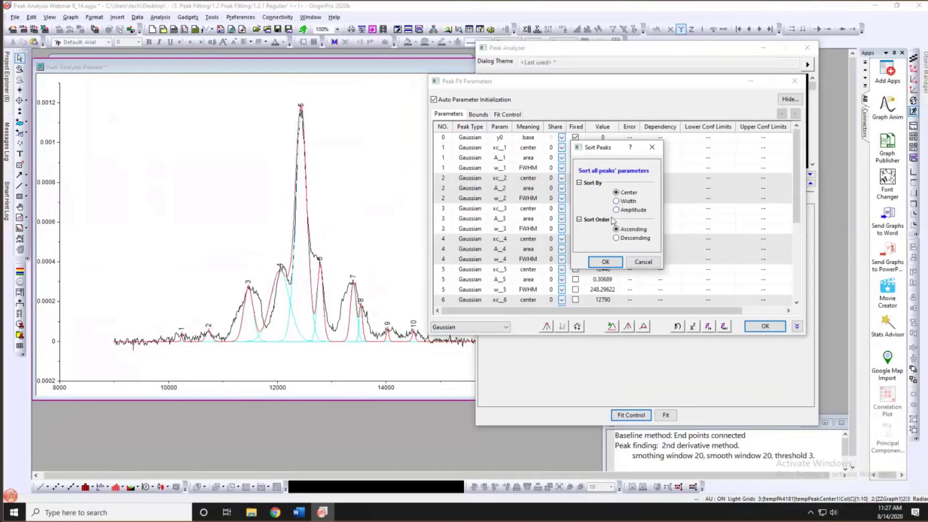
click(603, 262)
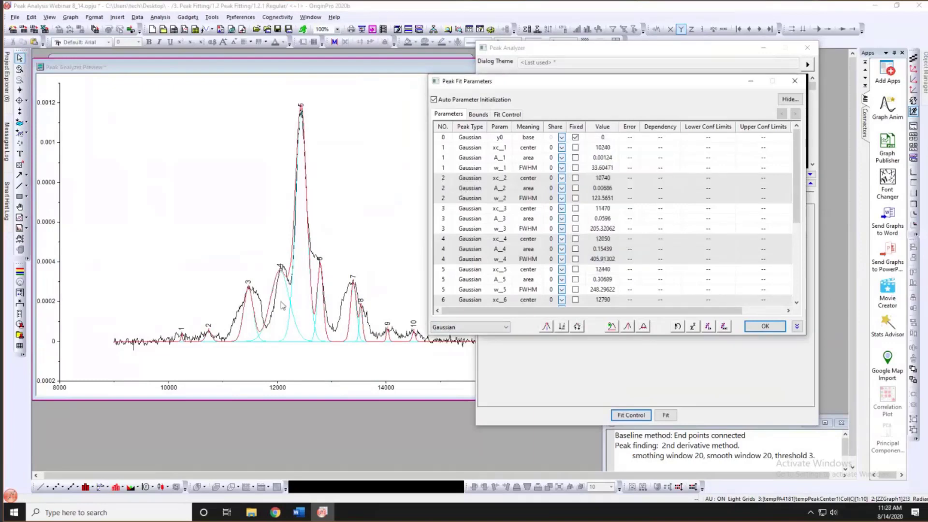
- Review the available peak functions, keep Gaussian, fit all peaks until converged and accept the fit parameters
mouse_move(184, 343)
drag(553, 82, 585, 59)
click(491, 305)
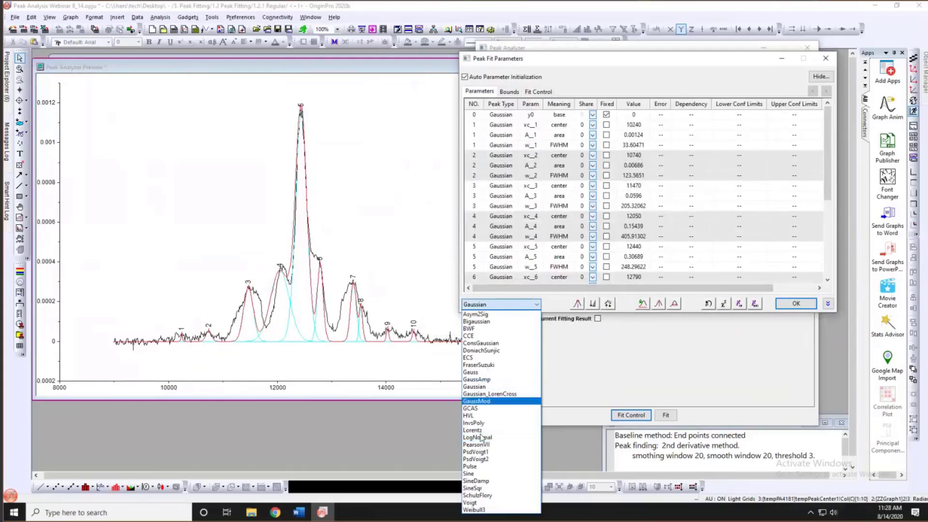
click(554, 305)
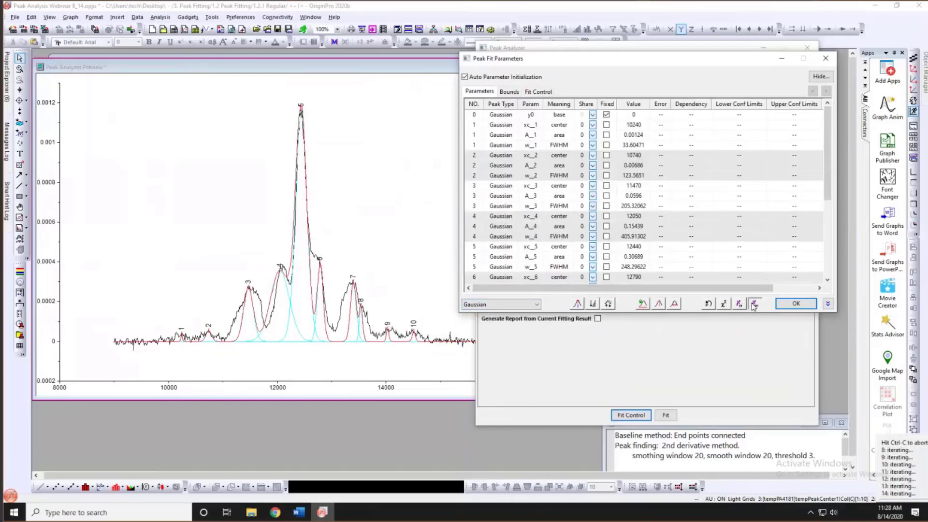
click(753, 303)
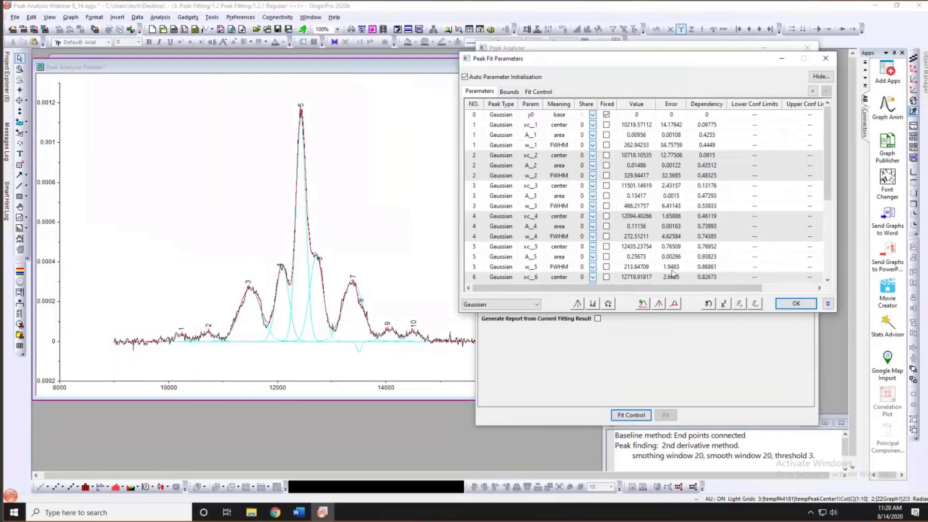
click(795, 303)
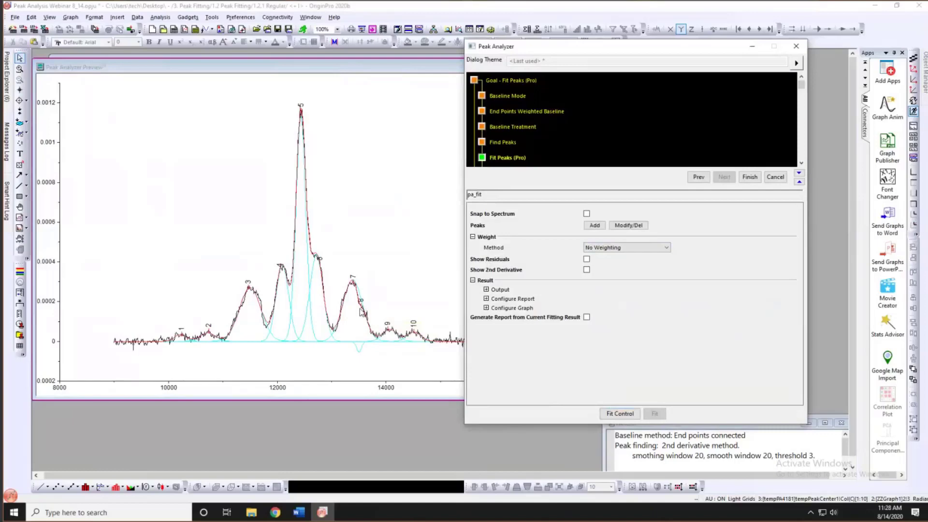
- Finish the peak analysis to generate the fitting report graph
click(396, 305)
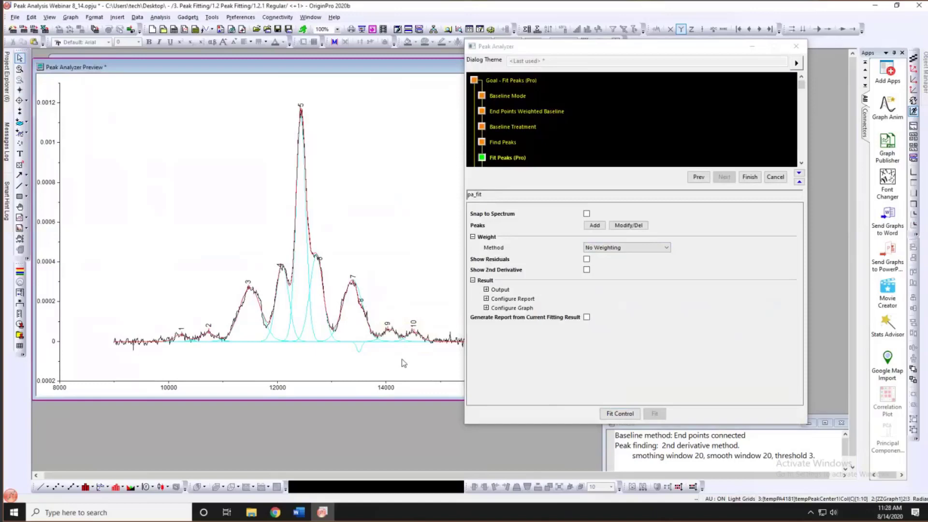
click(546, 53)
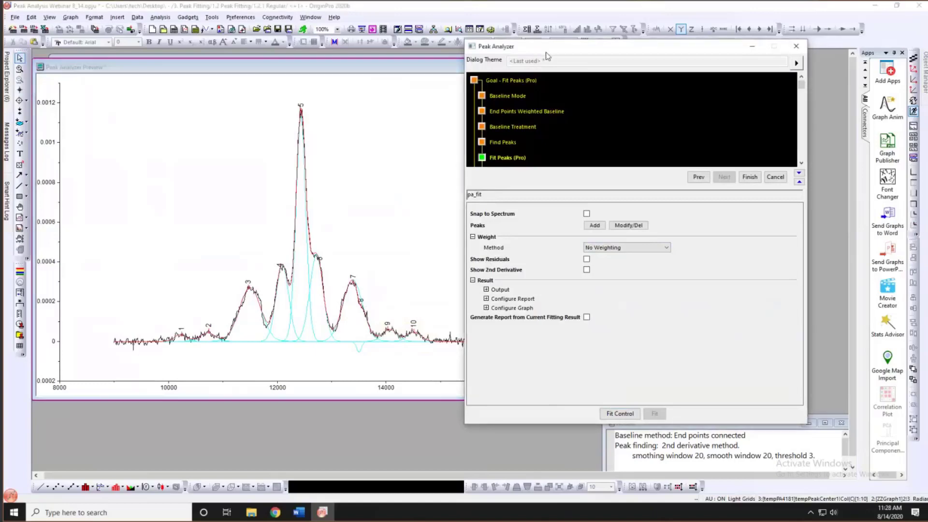
drag(546, 55, 551, 59)
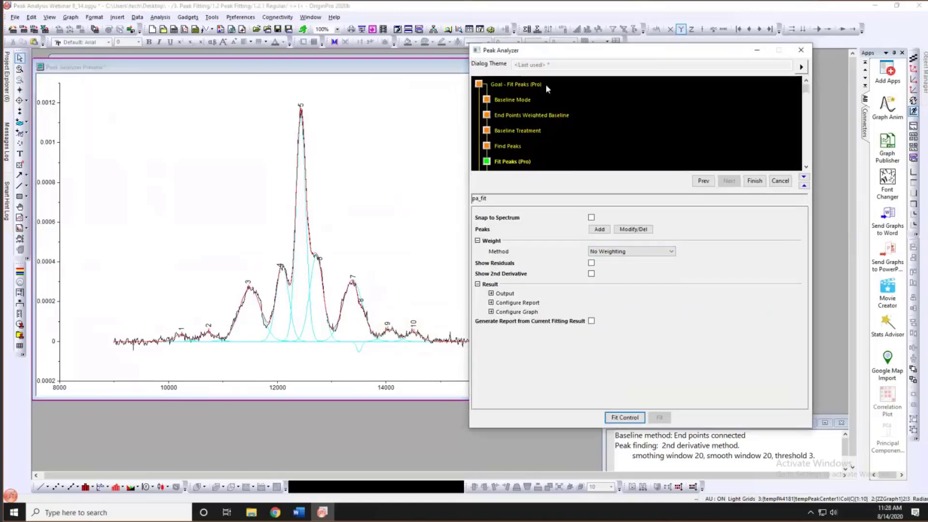
click(755, 181)
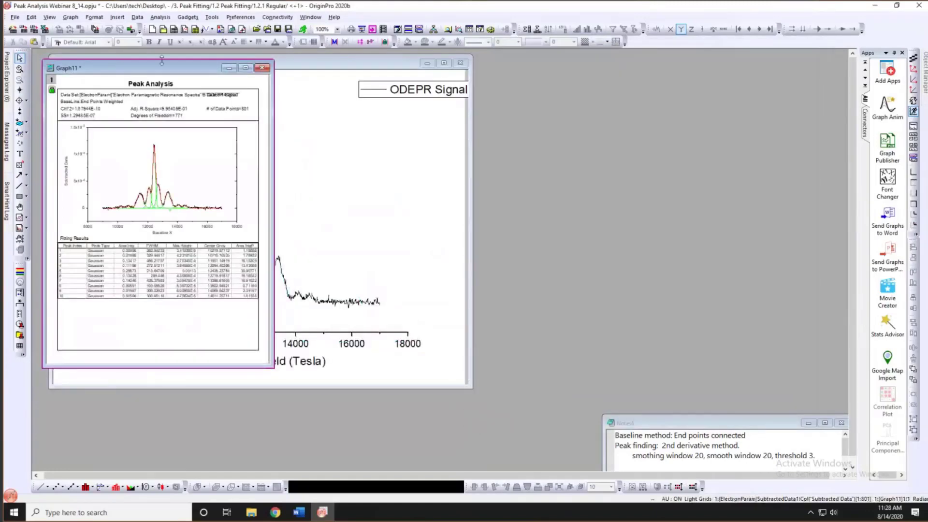
- Move and enlarge the Peak Analysis report window, and shift the fitting results table slightly down the page
drag(167, 67, 538, 65)
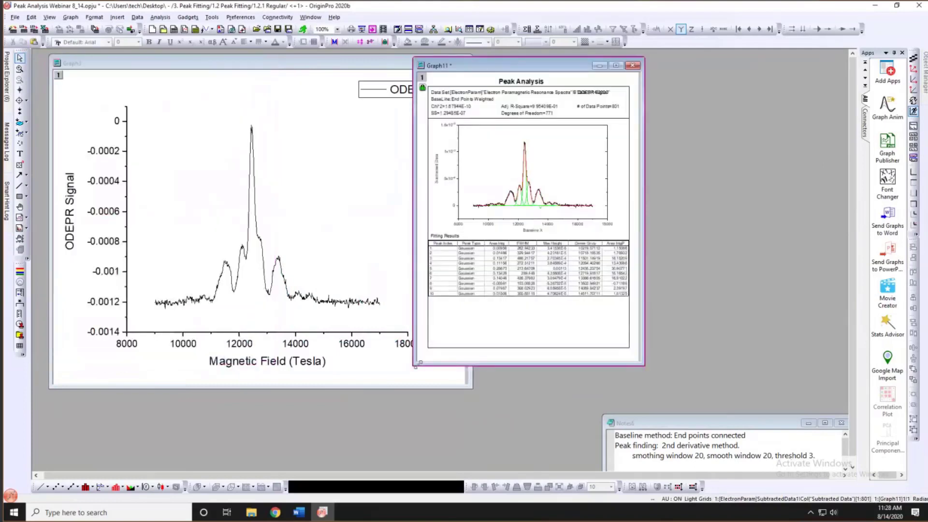
drag(413, 366, 226, 447)
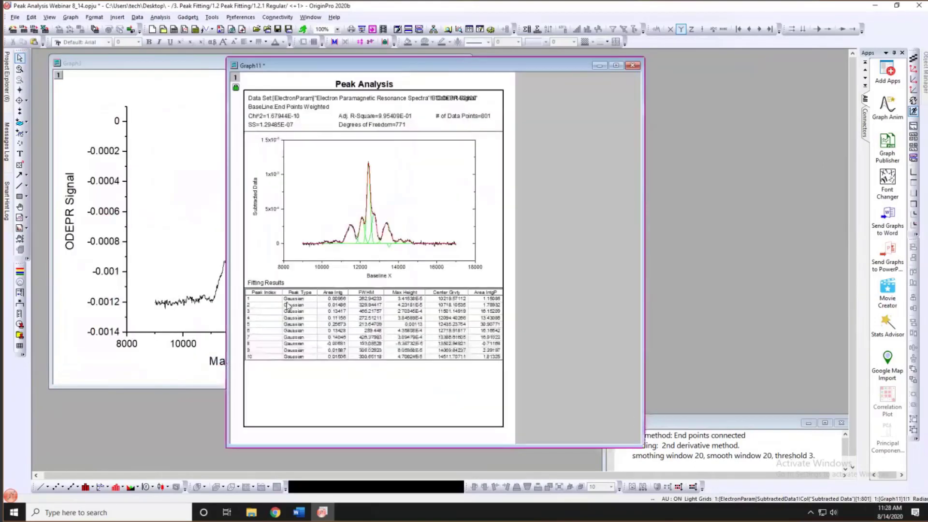
double_click(273, 307)
drag(273, 306, 272, 314)
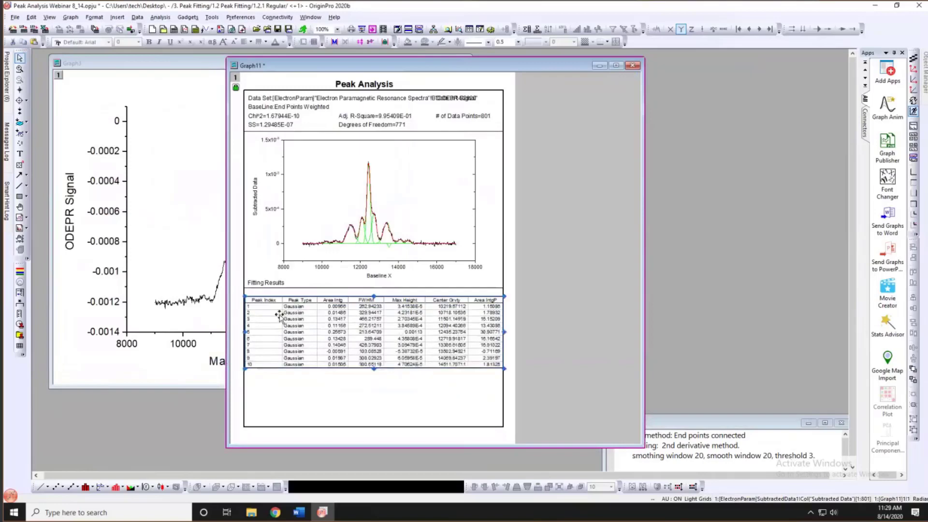
click(549, 297)
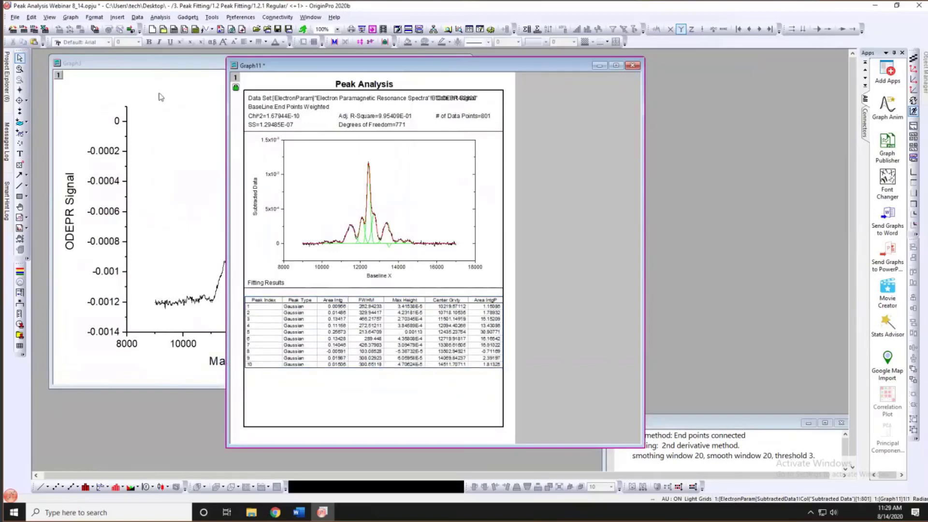
- Open the project folder 1.2.2 Fit Peak w Baseline, then enlarge and reposition its BTATIA_B graph window
mouse_move(9, 91)
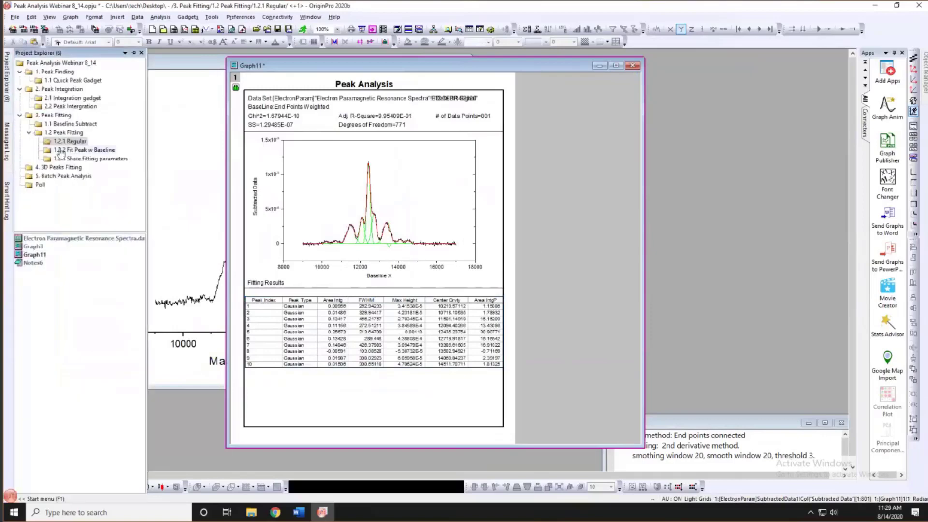
click(80, 150)
drag(211, 86, 392, 68)
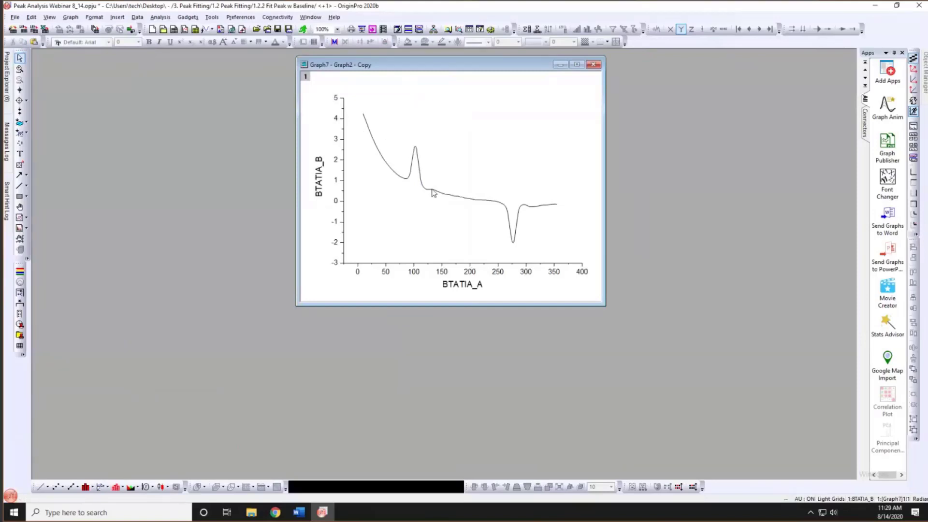
mouse_move(431, 190)
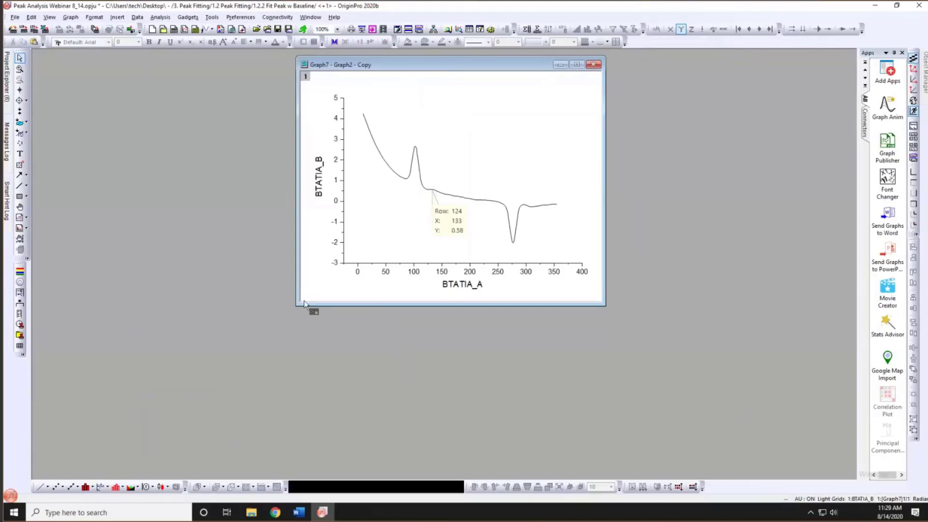
drag(299, 183, 214, 184)
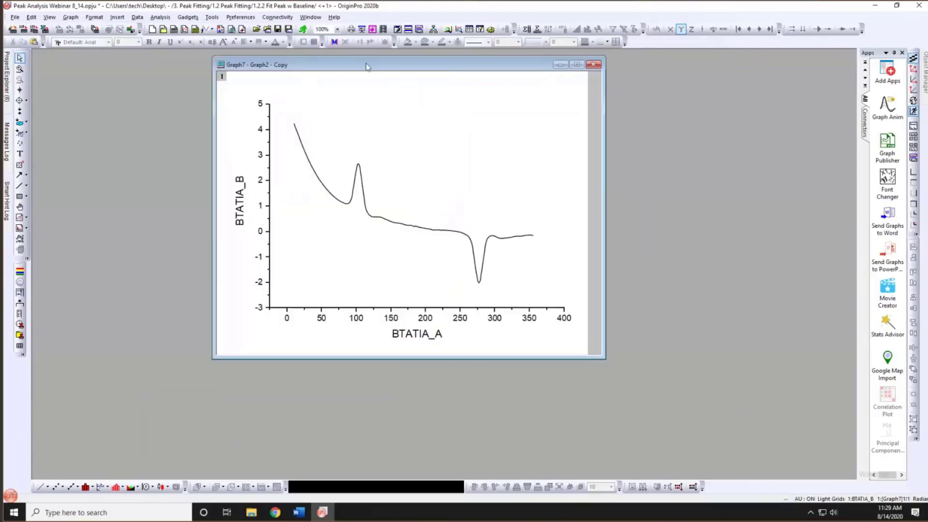
drag(366, 63, 243, 87)
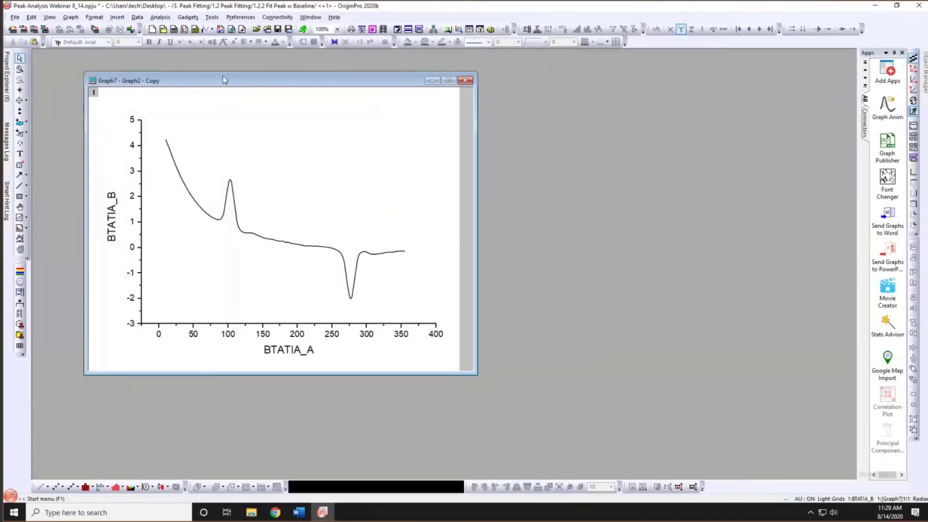
drag(223, 77, 221, 73)
- Start the Peak Analyzer with the last used Fit Peaks (Pro) settings, choose a User Defined baseline and proceed to Create Baseline
click(160, 16)
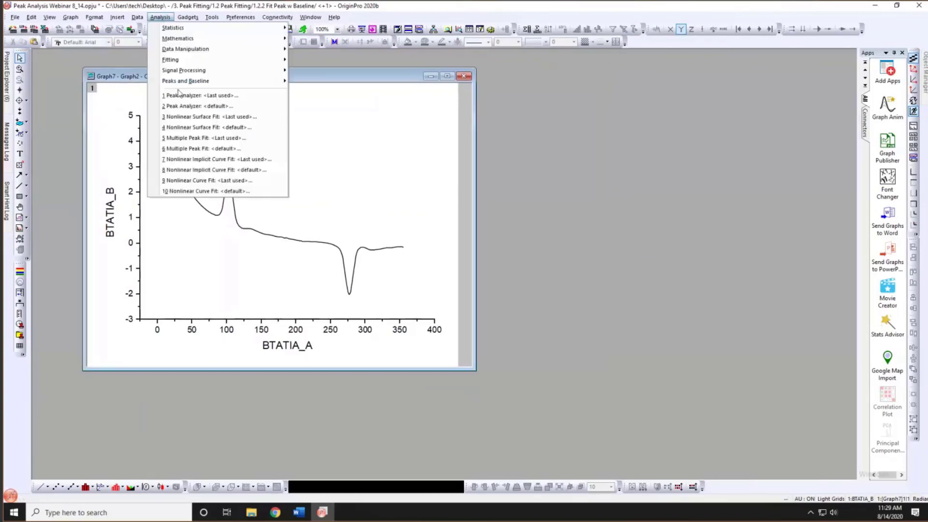
click(179, 96)
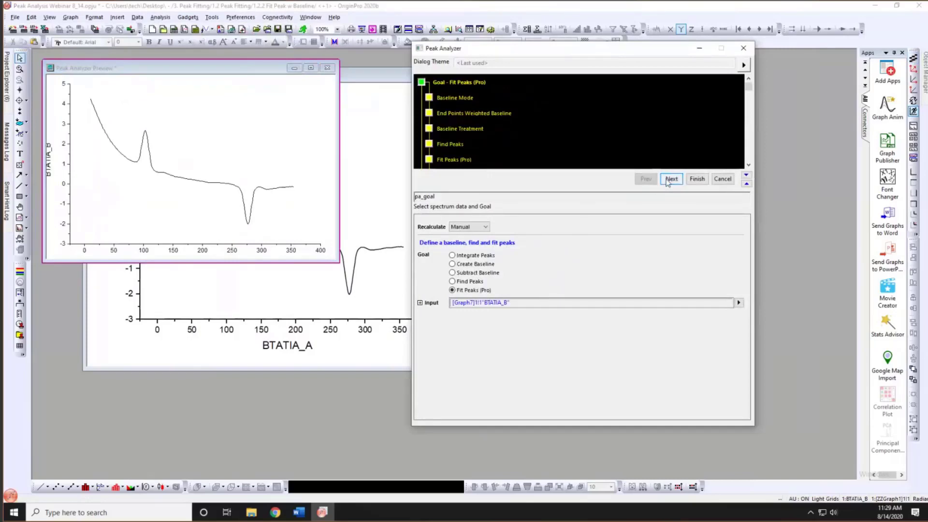
click(671, 178)
click(564, 217)
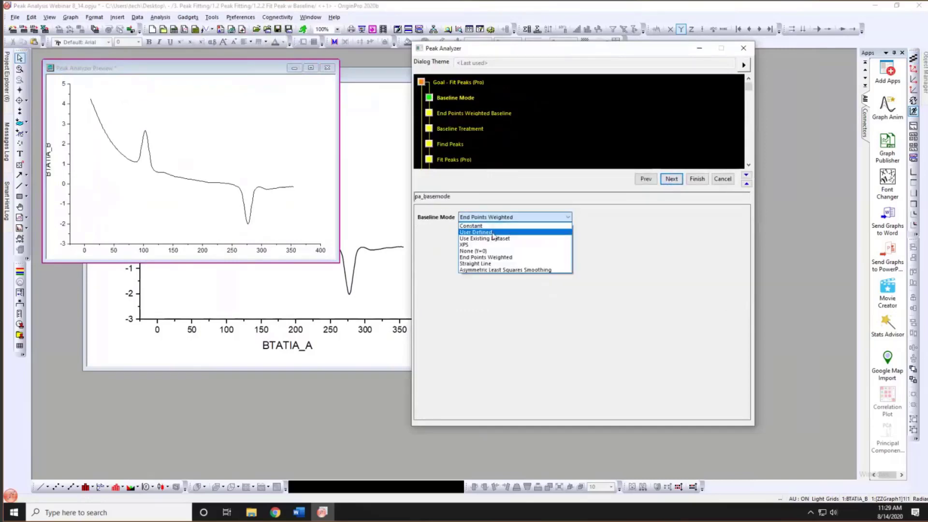
click(492, 233)
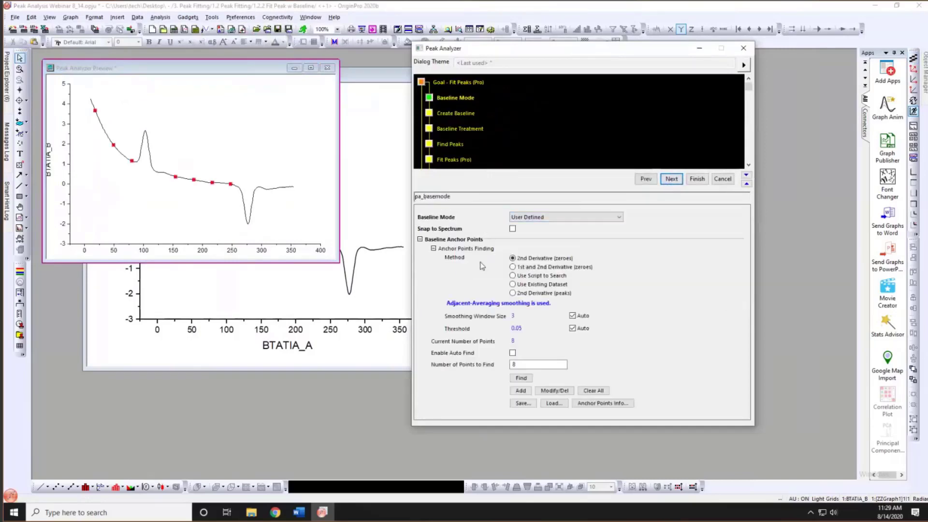
click(671, 180)
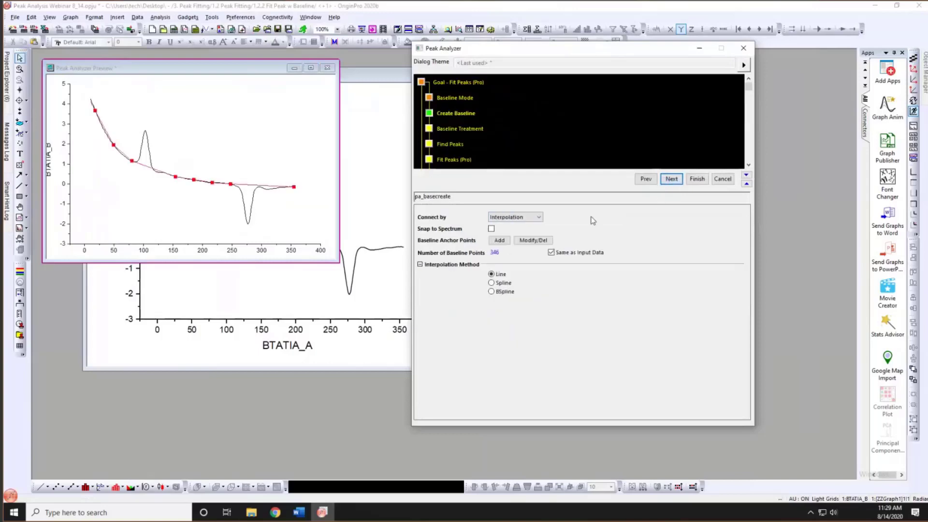
- Connect the baseline anchor points by Fitting (Pro), trying the ExpDec1 function first and then choosing ExpDec2
click(530, 220)
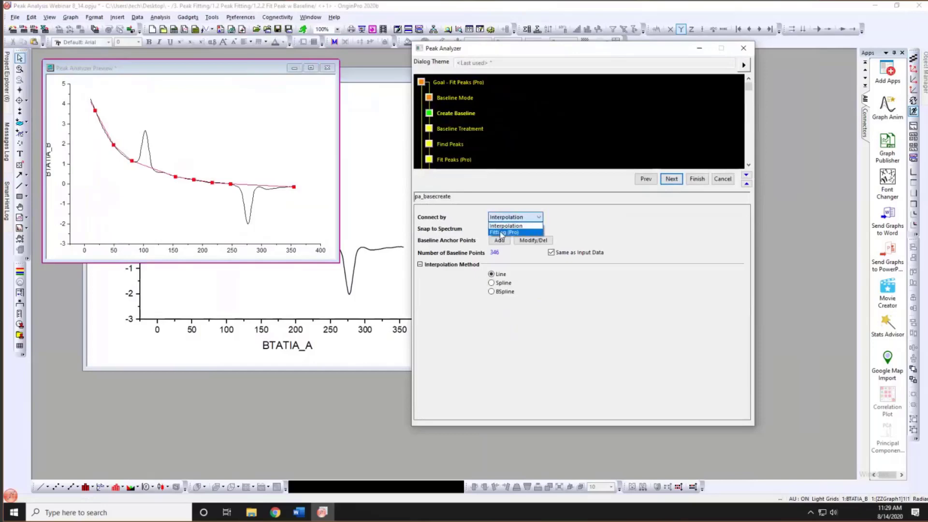
click(524, 230)
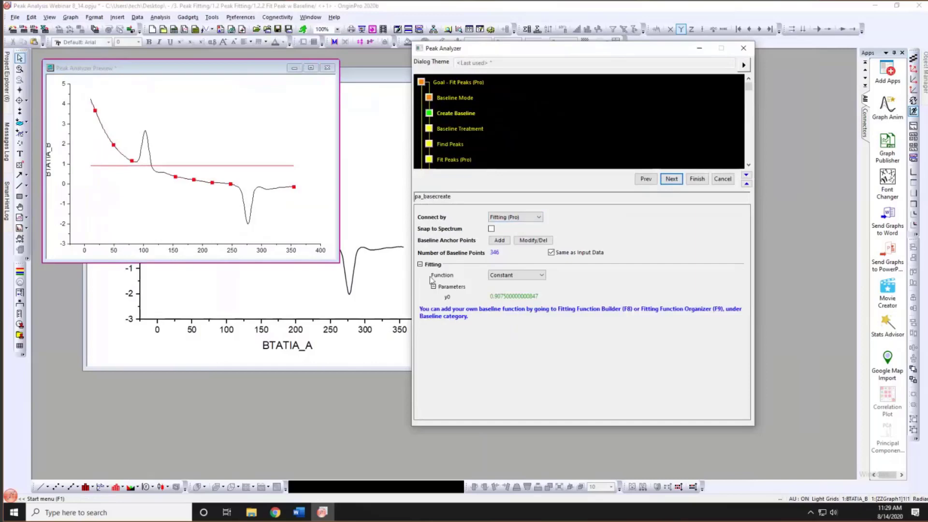
click(504, 277)
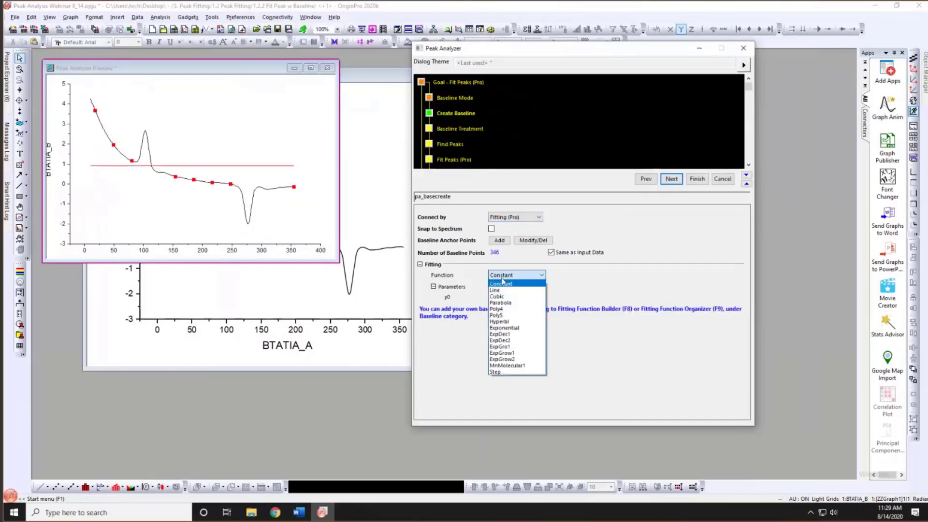
click(503, 335)
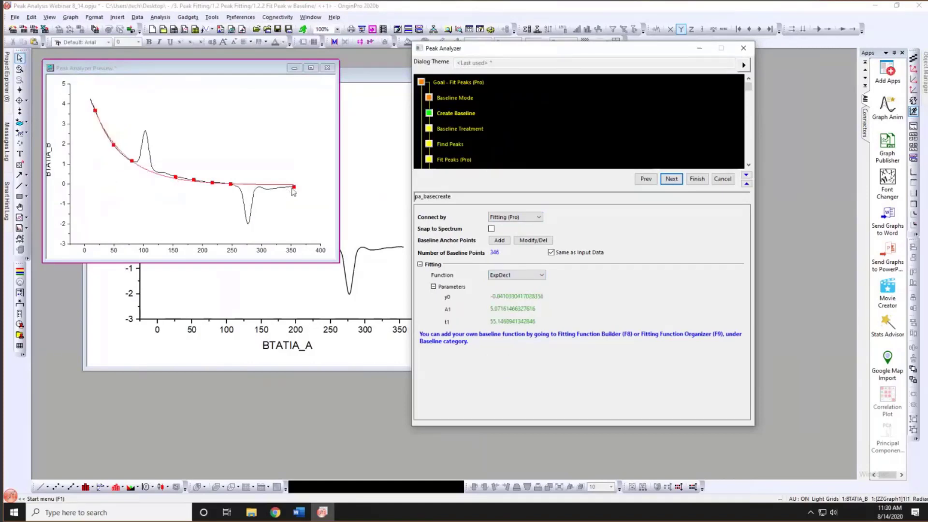
click(522, 276)
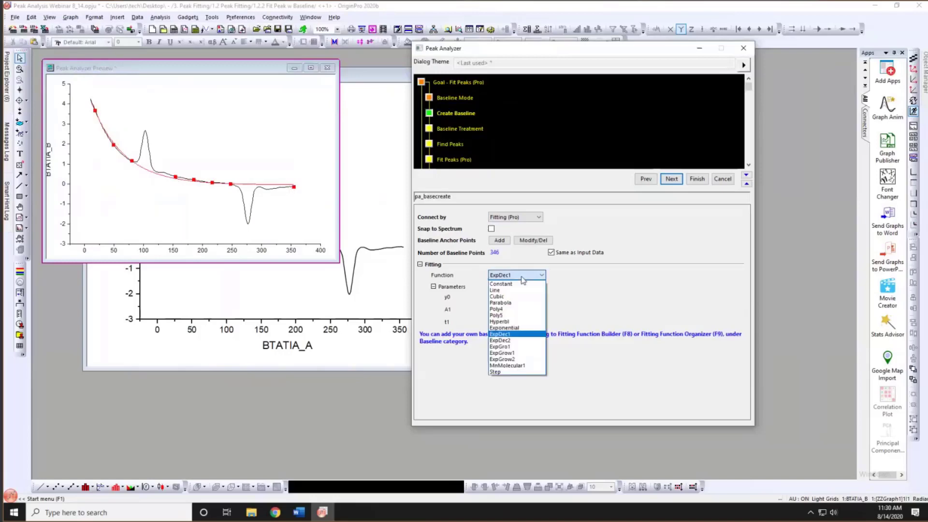
click(512, 341)
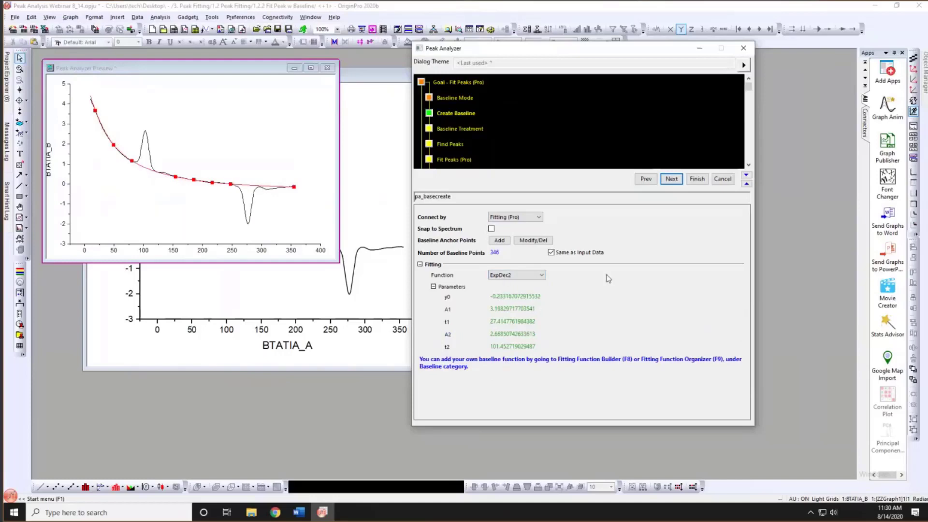
- Accept the fitted baseline, subtract it from the spectrum immediately and proceed to Find Peaks
click(670, 179)
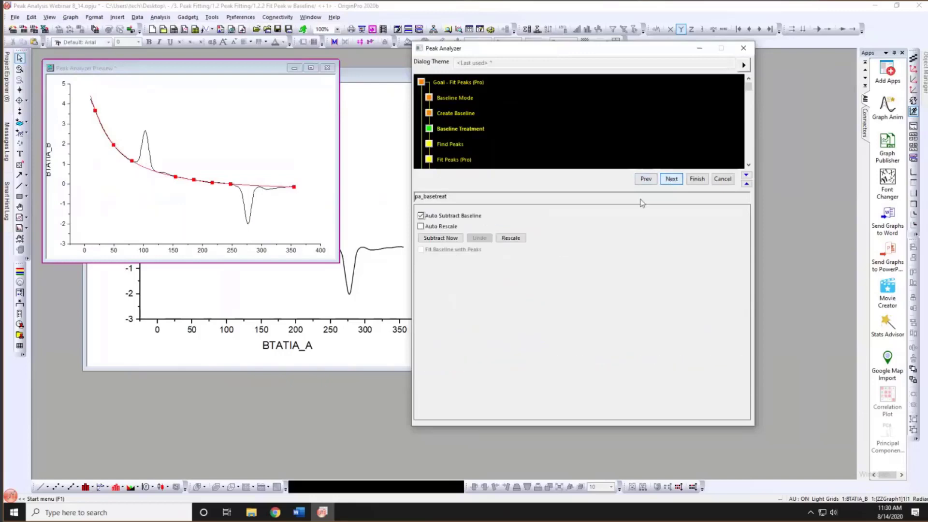
click(446, 241)
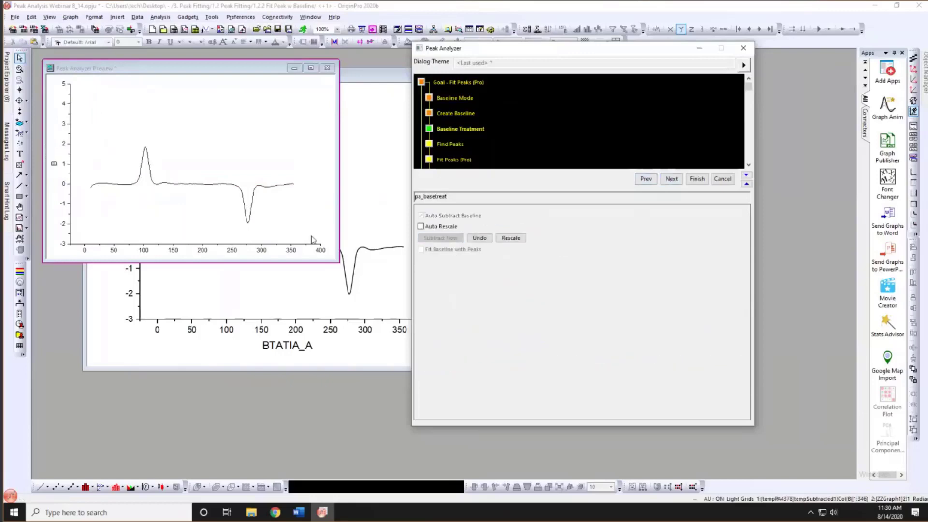
click(671, 179)
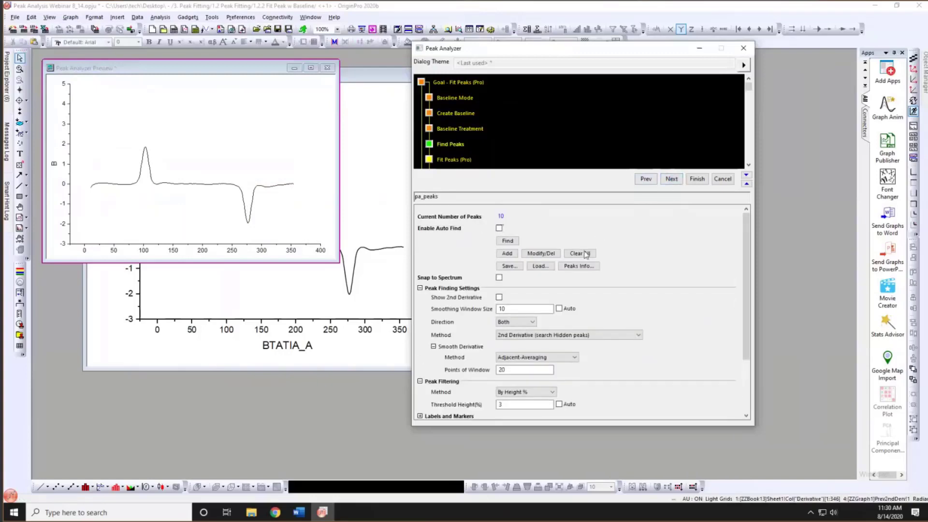
- Find the peaks, set the By Height % filter's threshold to Auto, and run the peak search again
click(508, 241)
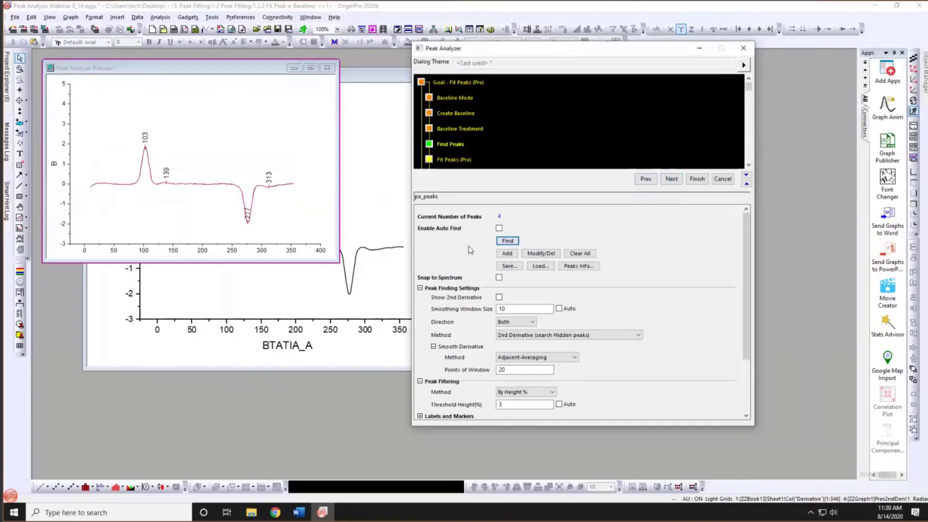
scroll(476, 254, down, 1)
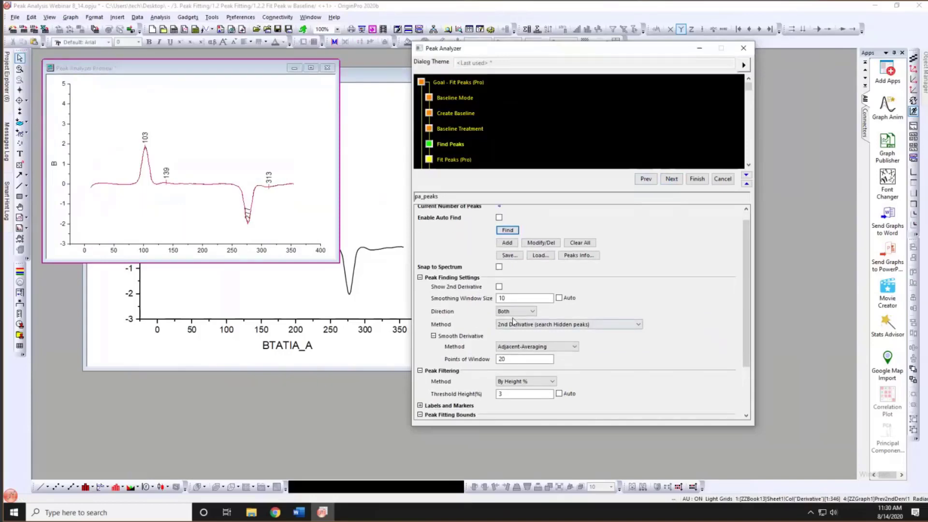
click(535, 381)
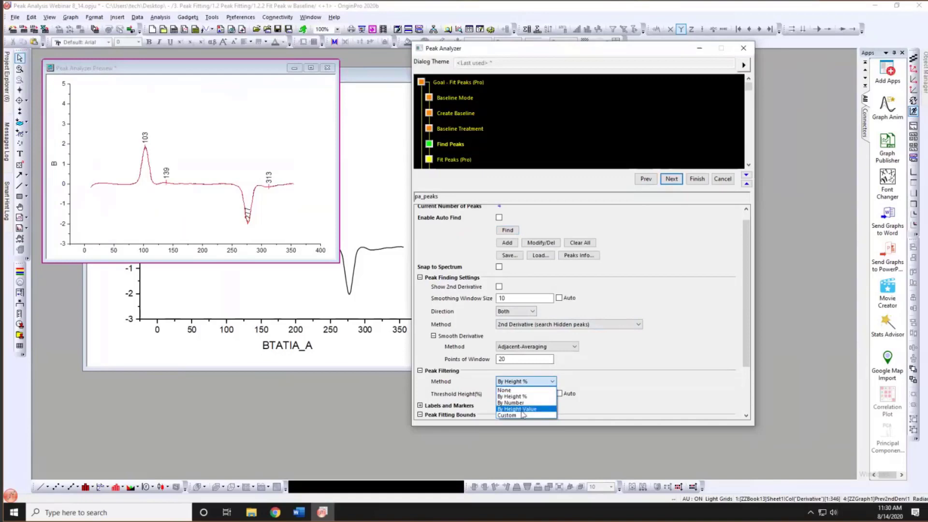
click(559, 394)
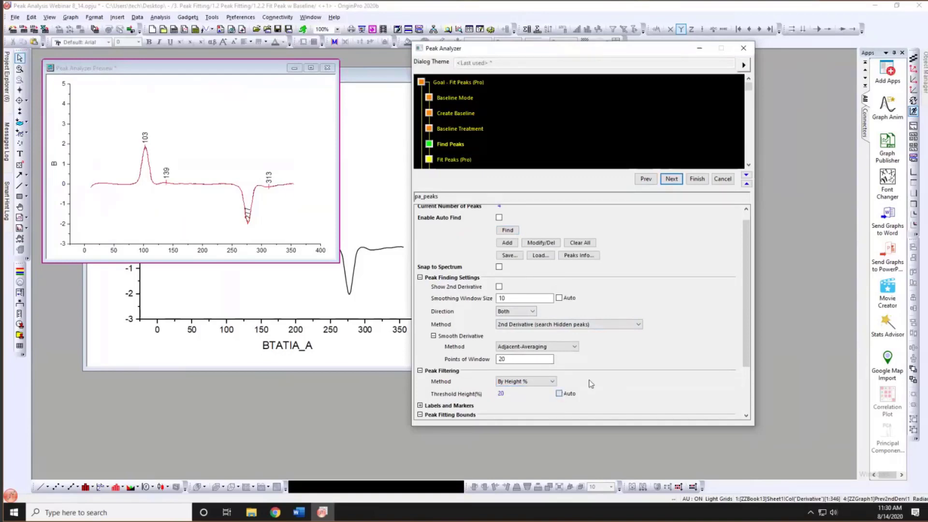
click(503, 231)
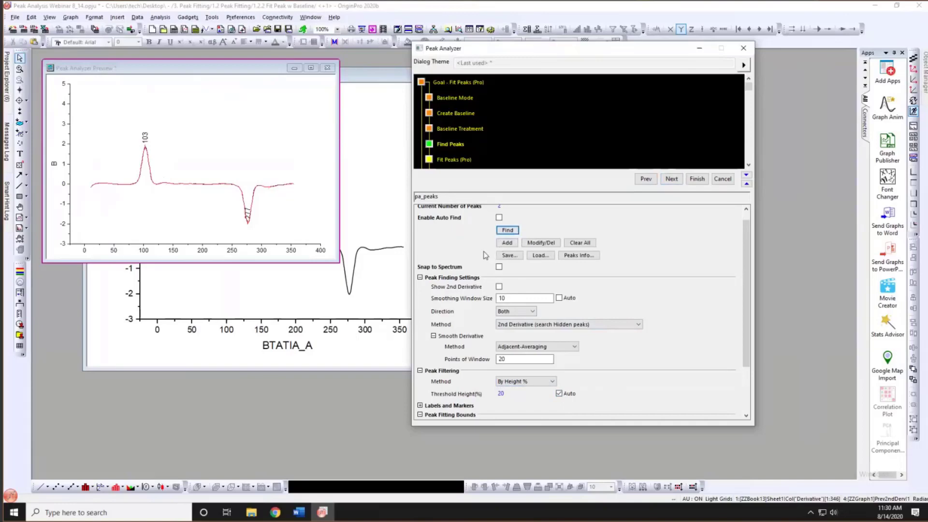
scroll(484, 255, down, 1)
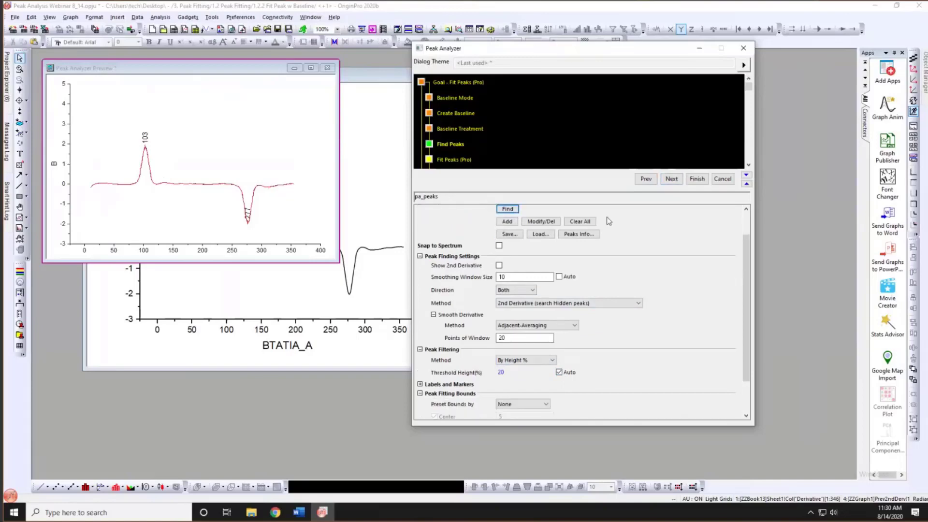
- Fit the peaks with the Gaussian function until converged, accept the parameters and finish the analysis to create the report
click(667, 178)
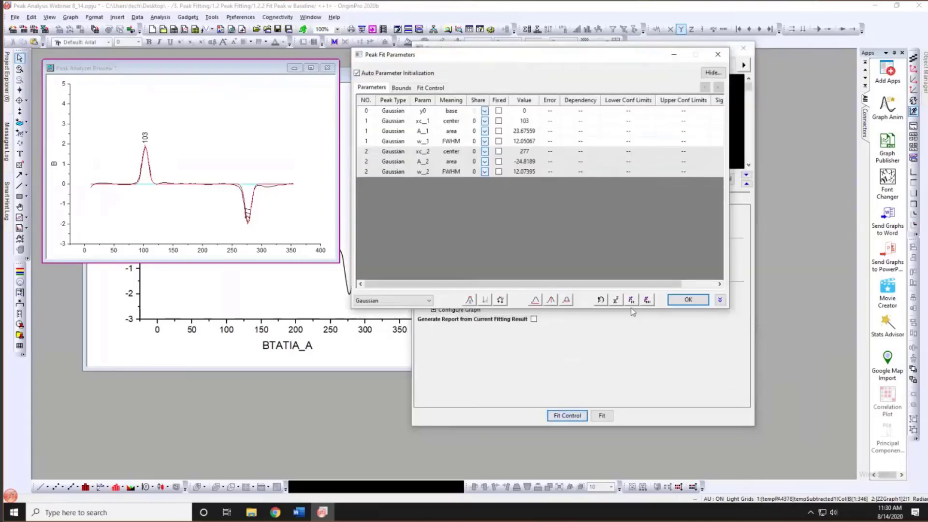
click(647, 300)
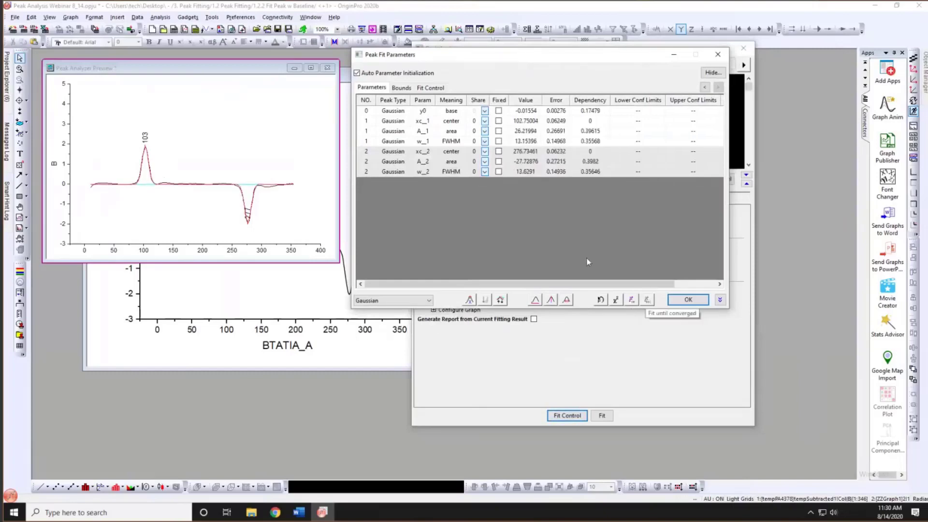
click(688, 299)
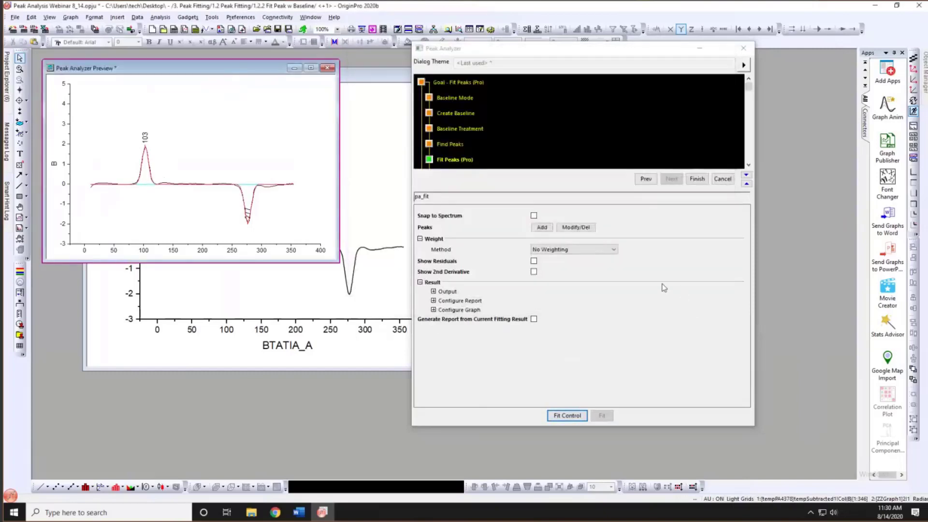
click(696, 179)
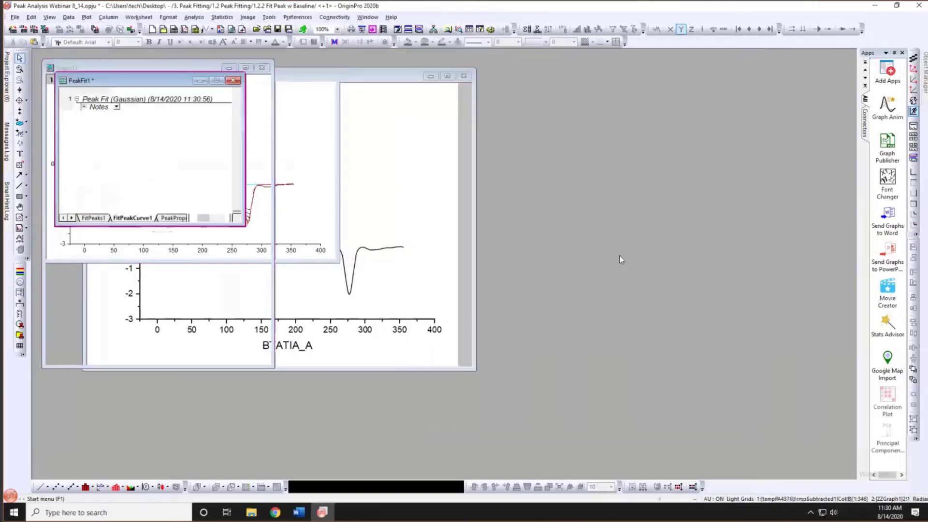
- Open the project folder 1.2.3 Share fitting parameters and reposition its Graph4 window in the workspace
click(372, 321)
mouse_move(9, 97)
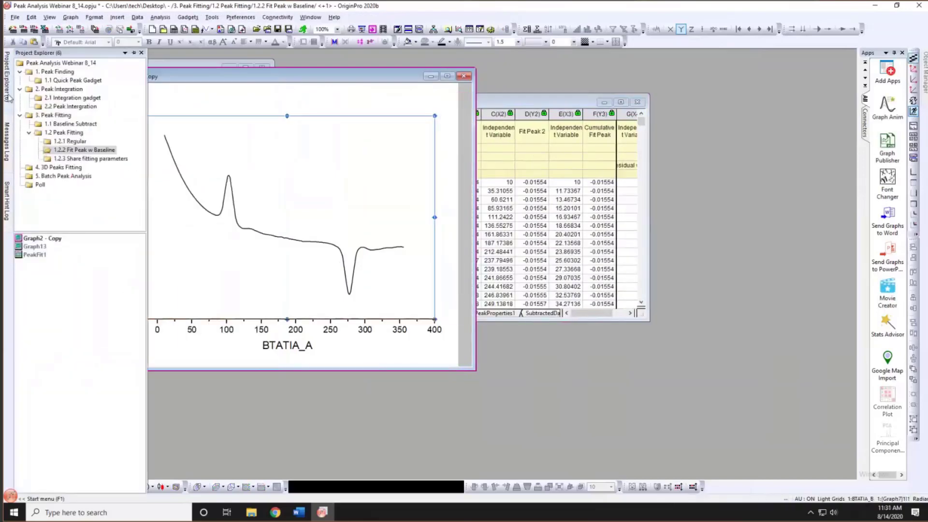
click(49, 151)
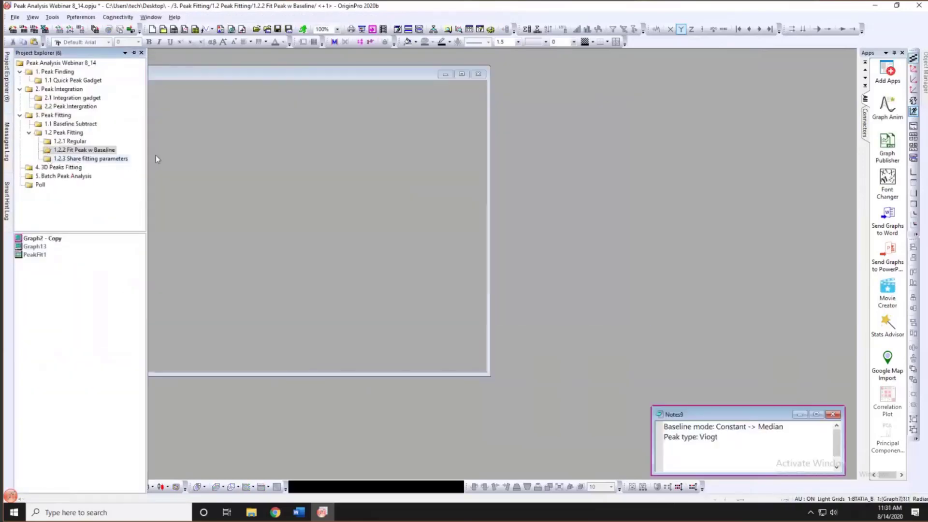
key(Down)
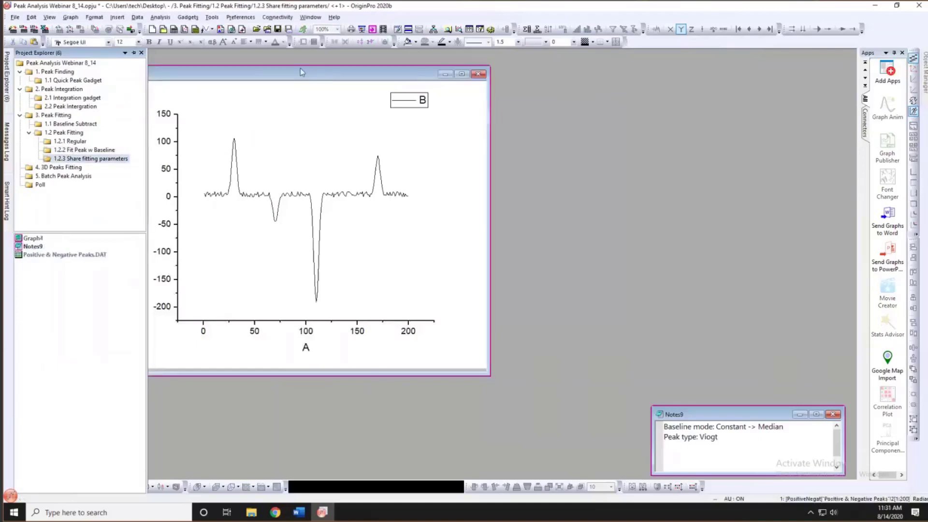
click(300, 72)
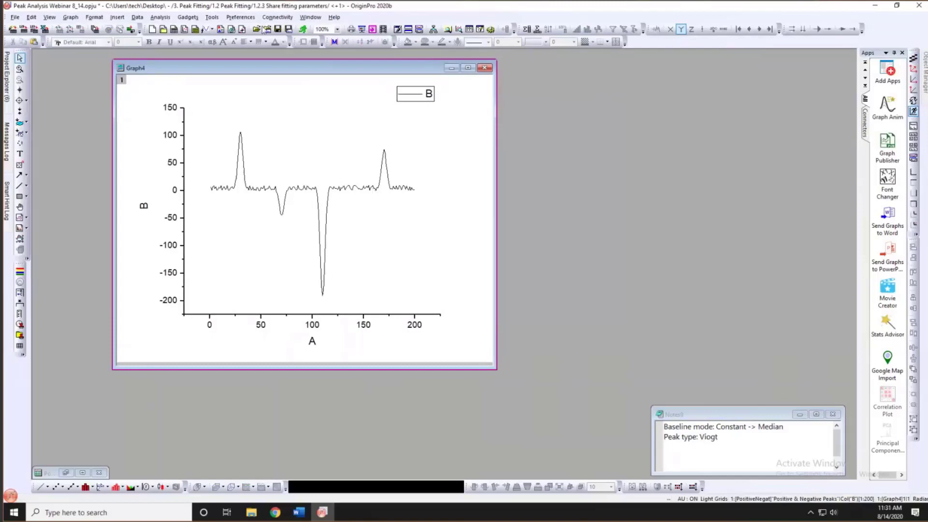
drag(253, 66, 223, 64)
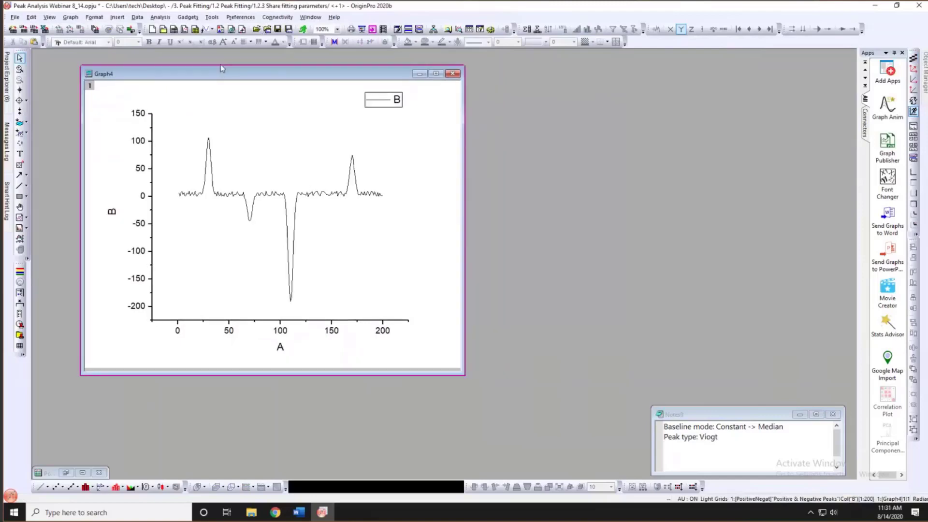
- Start the Peak Analyzer on Graph4 with the last used Fit Peaks (Pro) settings and proceed to Baseline Mode
click(161, 18)
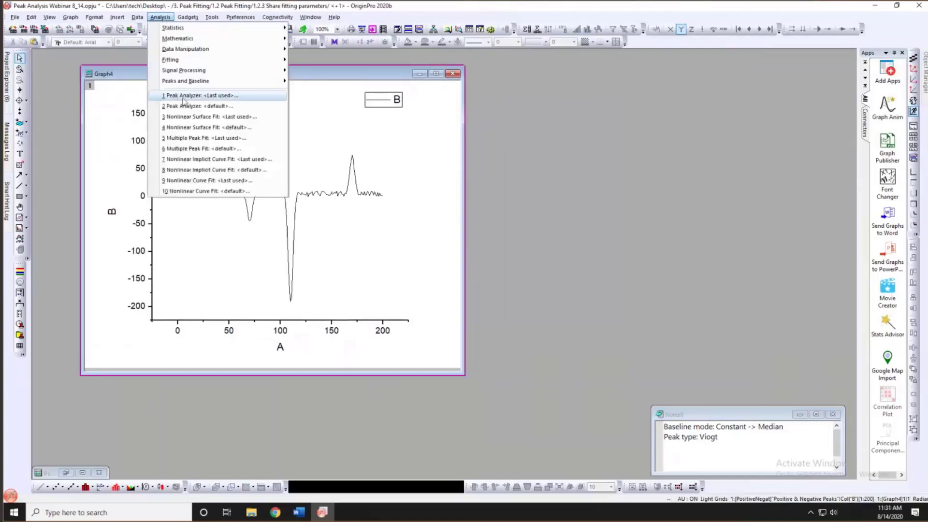
click(334, 173)
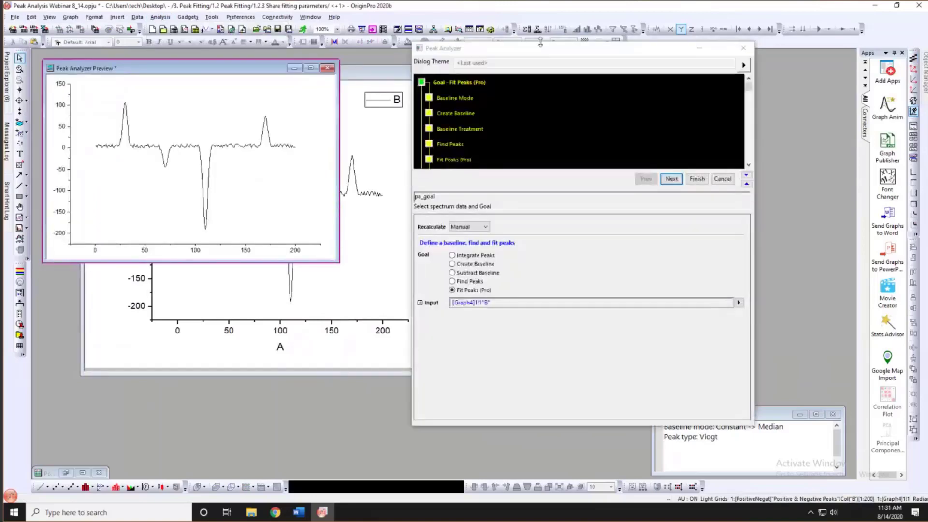
drag(503, 50, 468, 47)
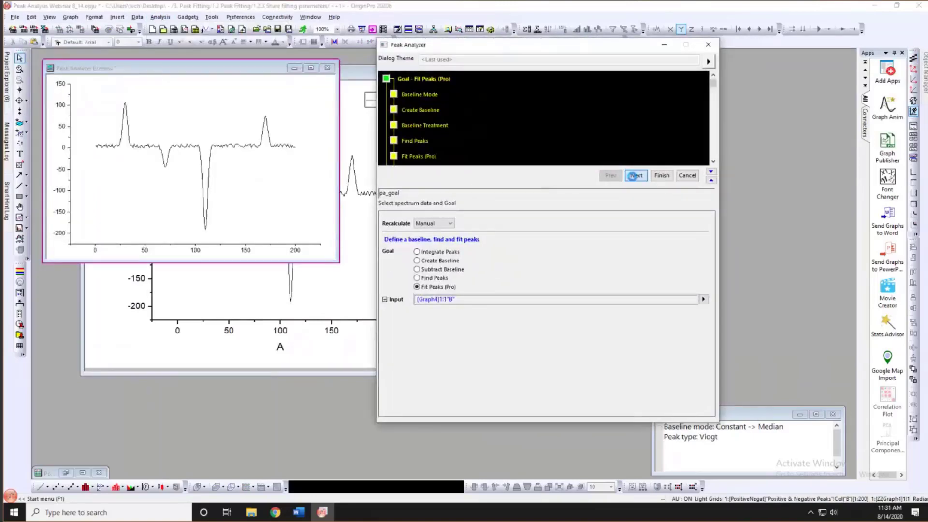
click(632, 176)
- Set the baseline mode to Constant at the Median and proceed to Baseline Treatment
click(505, 214)
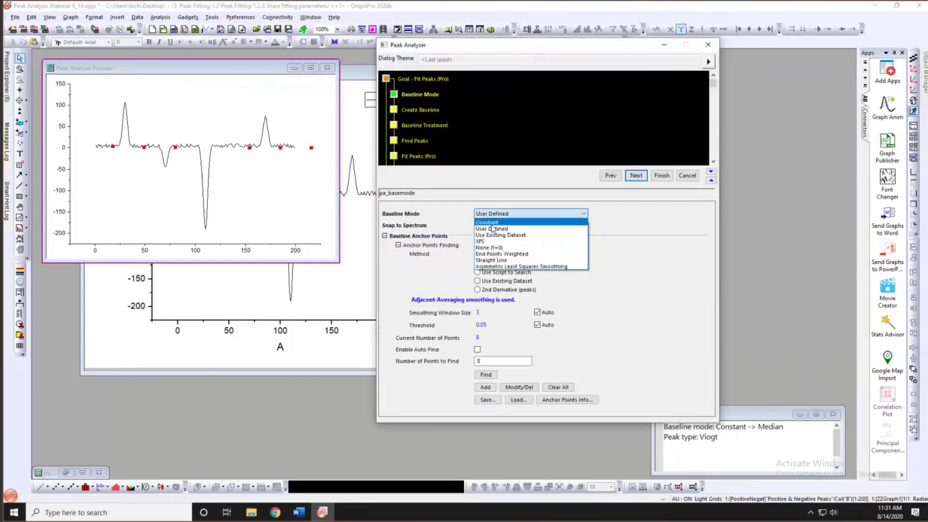
click(489, 223)
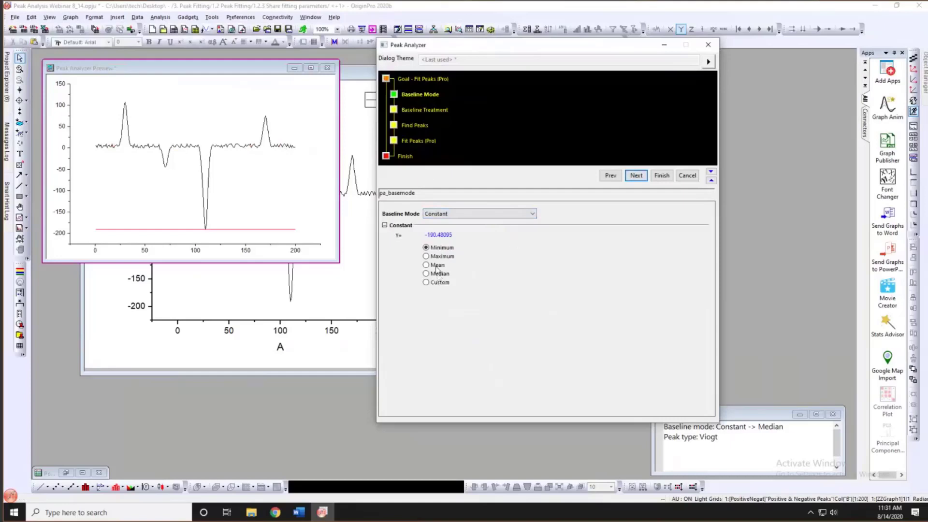
click(436, 264)
click(434, 274)
click(635, 176)
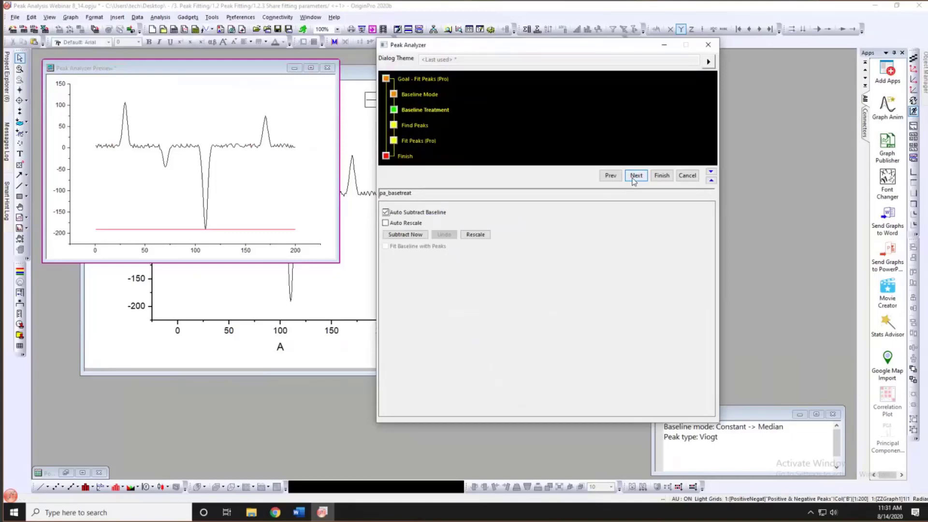
- Keep automatic baseline subtraction, find the spectrum's positive and negative peaks, and proceed to Fit Peaks (Pro)
click(635, 177)
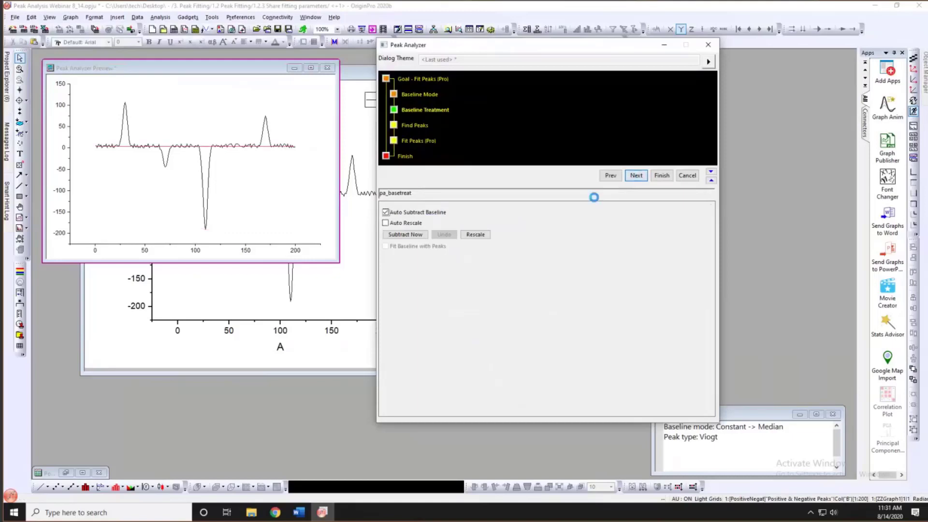
scroll(571, 240, down, 1)
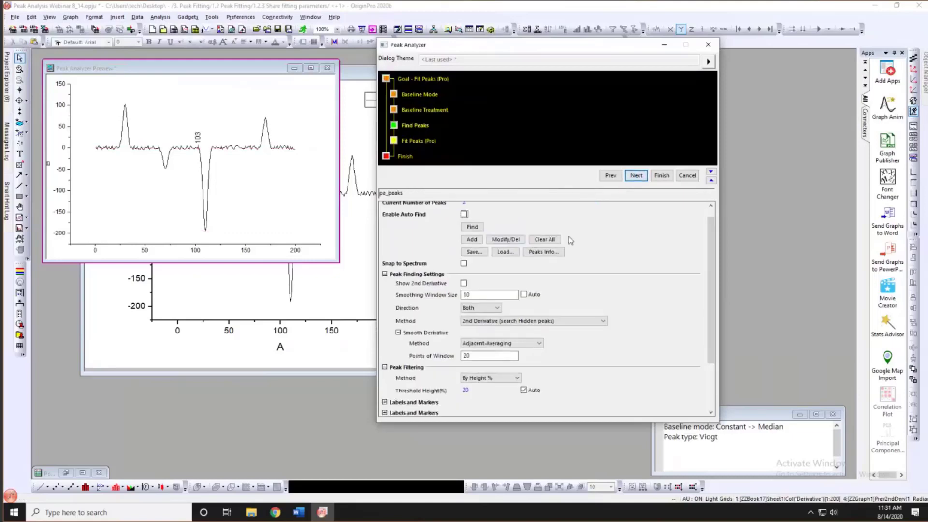
scroll(571, 240, up, 1)
click(472, 239)
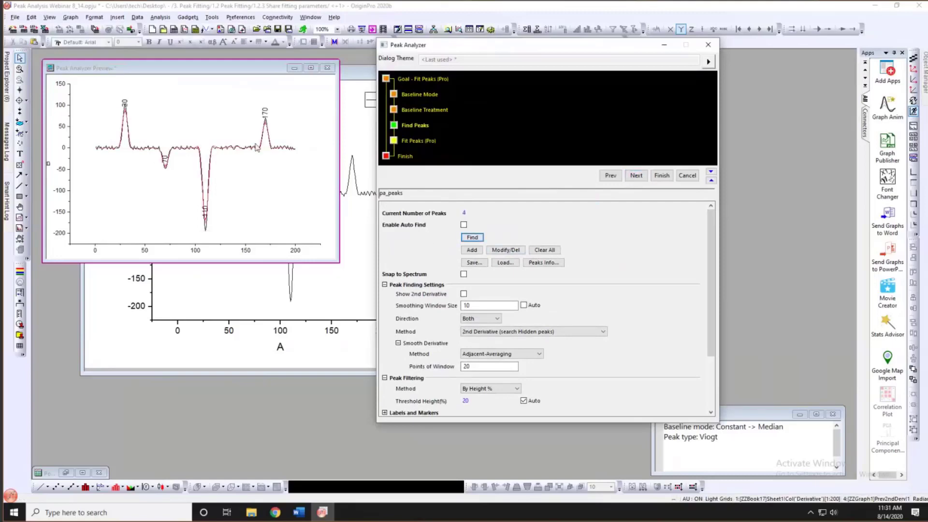
scroll(628, 207, down, 6)
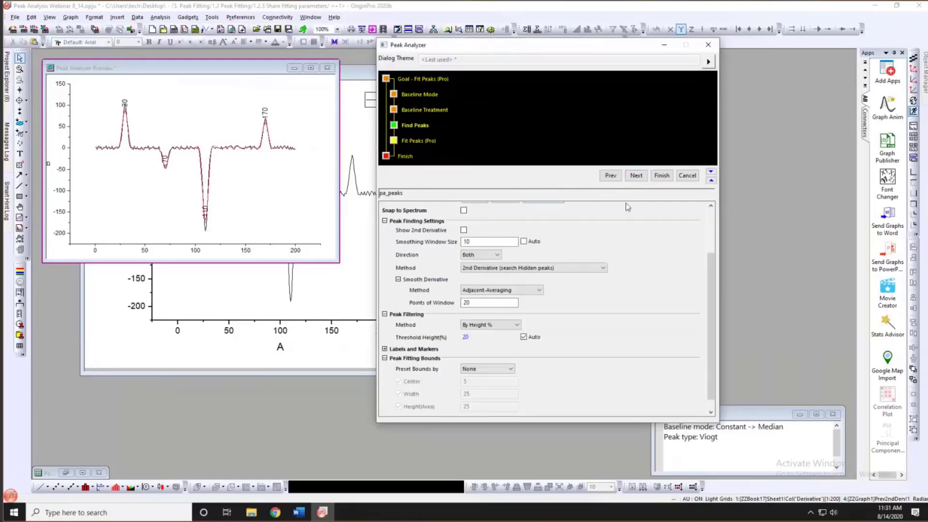
click(636, 176)
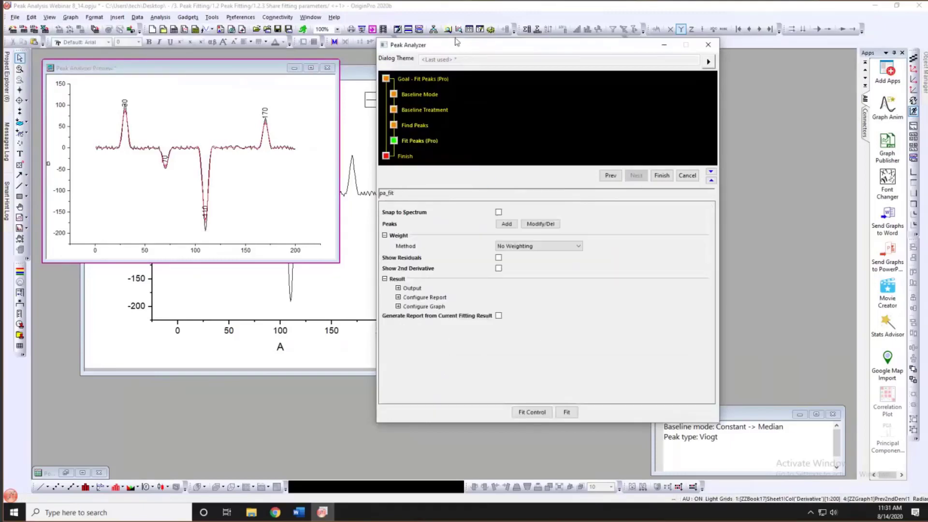
- Open the fit control for the found peaks and change the peak type of all peaks to Voigt
drag(446, 44, 447, 29)
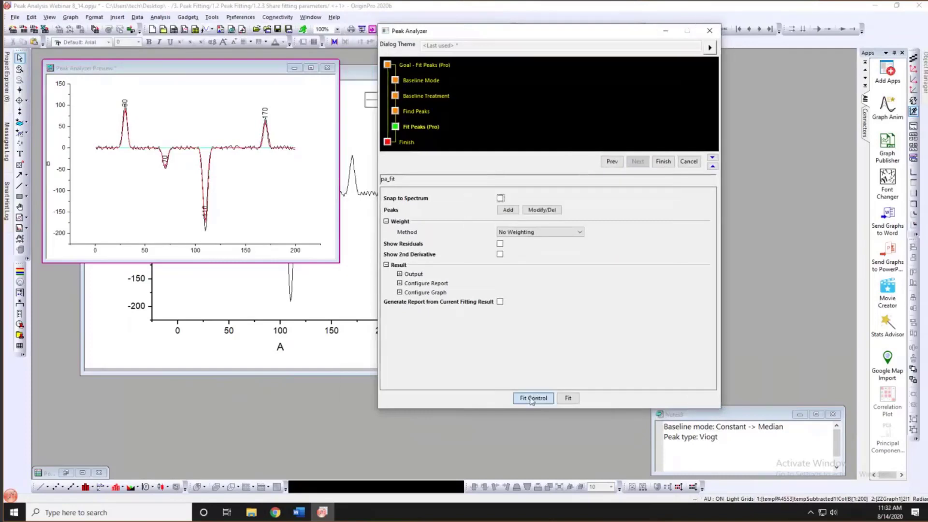
click(532, 399)
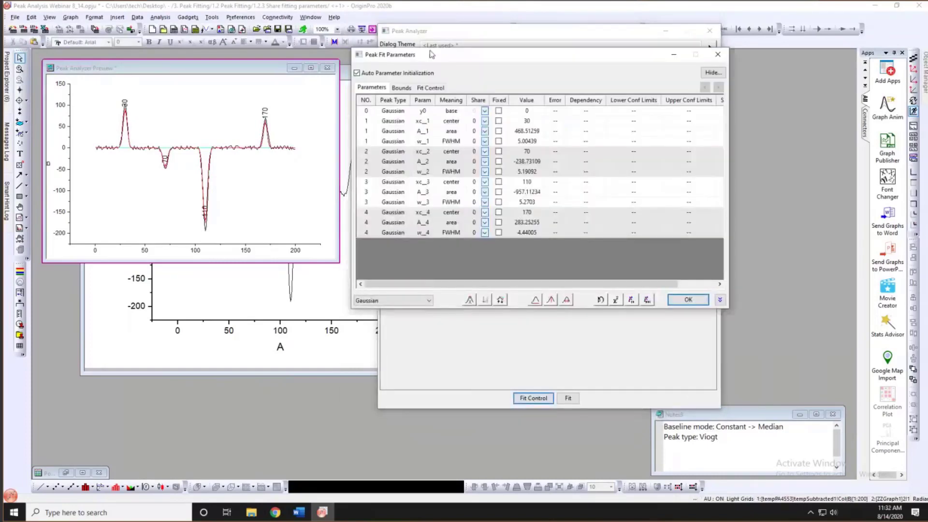
drag(432, 53, 416, 46)
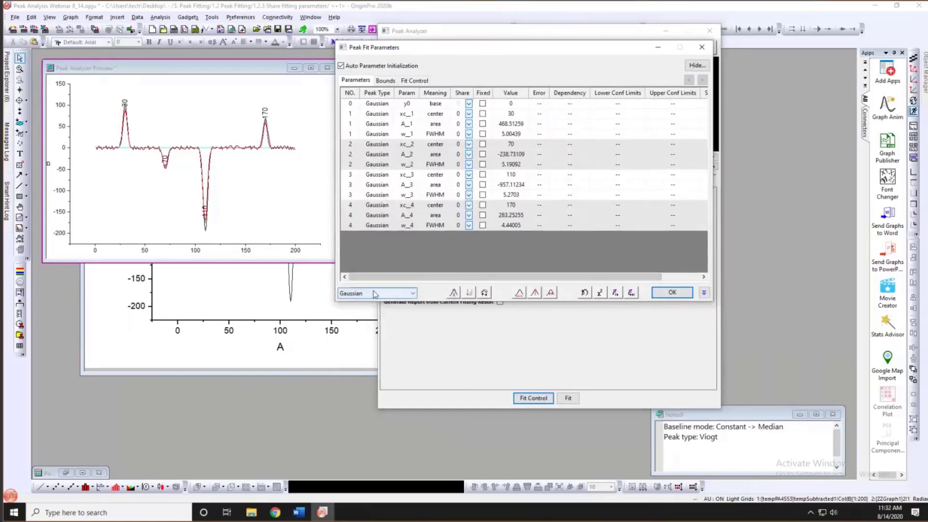
click(375, 293)
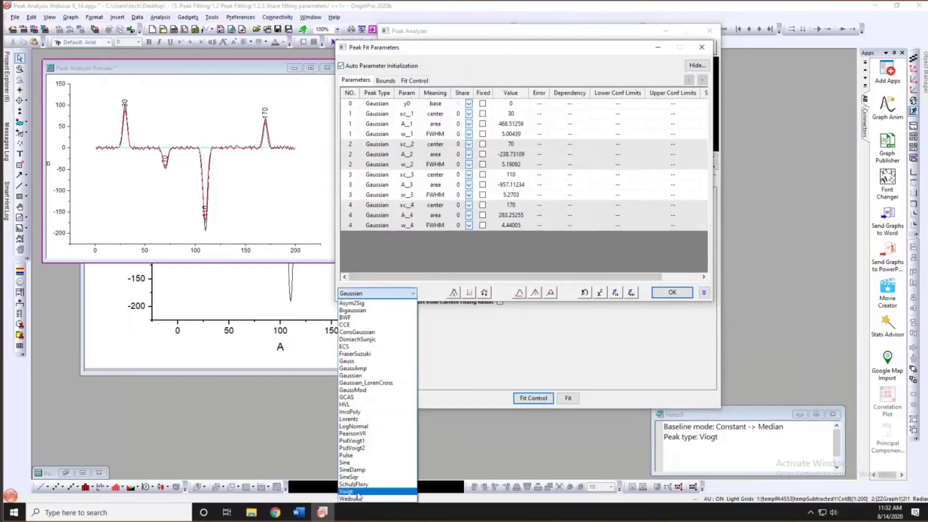
click(357, 492)
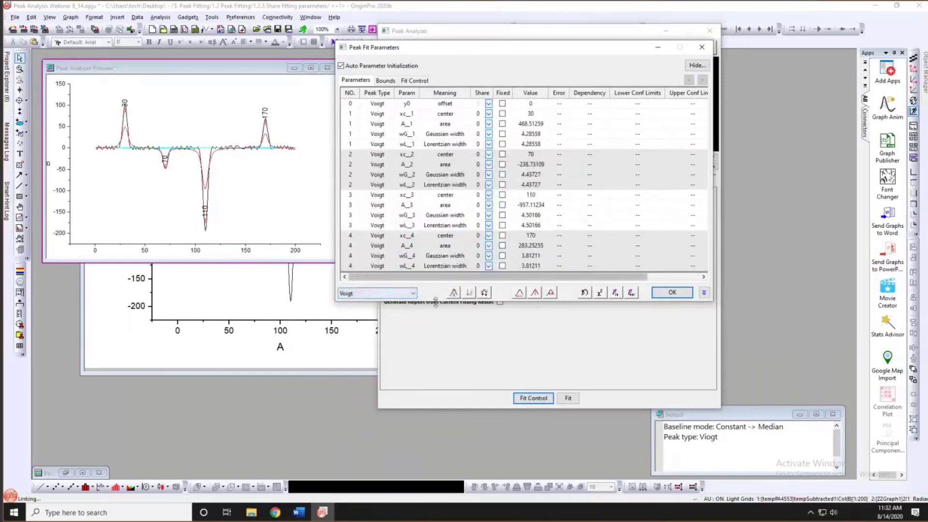
- Display the Voigt formula in an enlarged parameters dialog and examine the first peak's Gaussian and Lorentzian width parameters
click(704, 292)
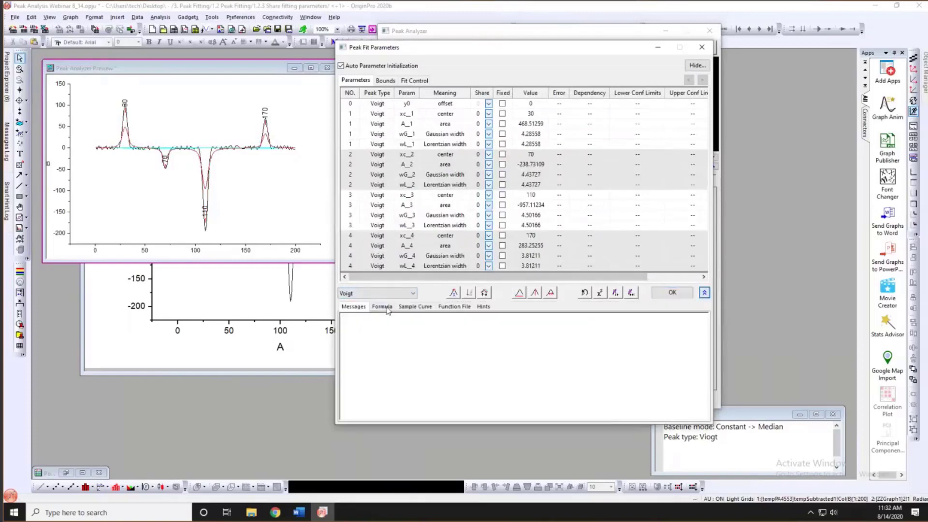
click(383, 307)
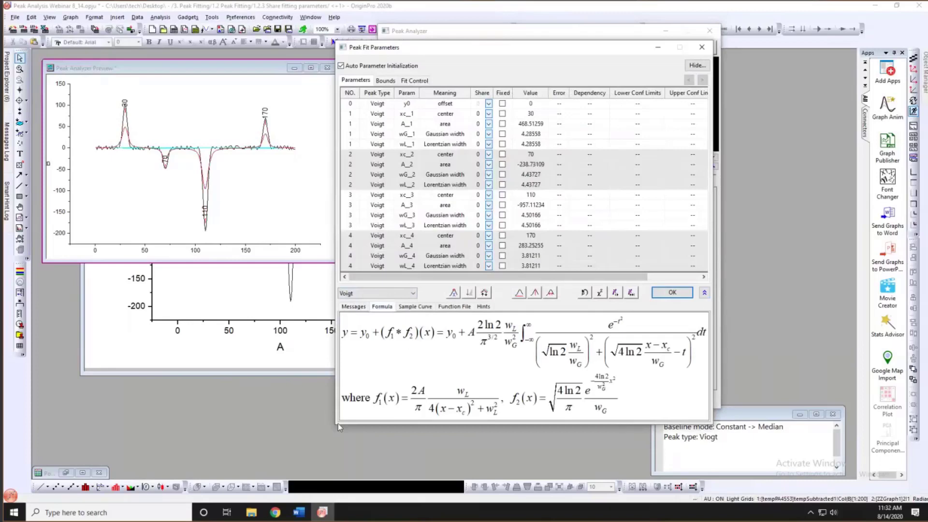
drag(338, 425, 299, 454)
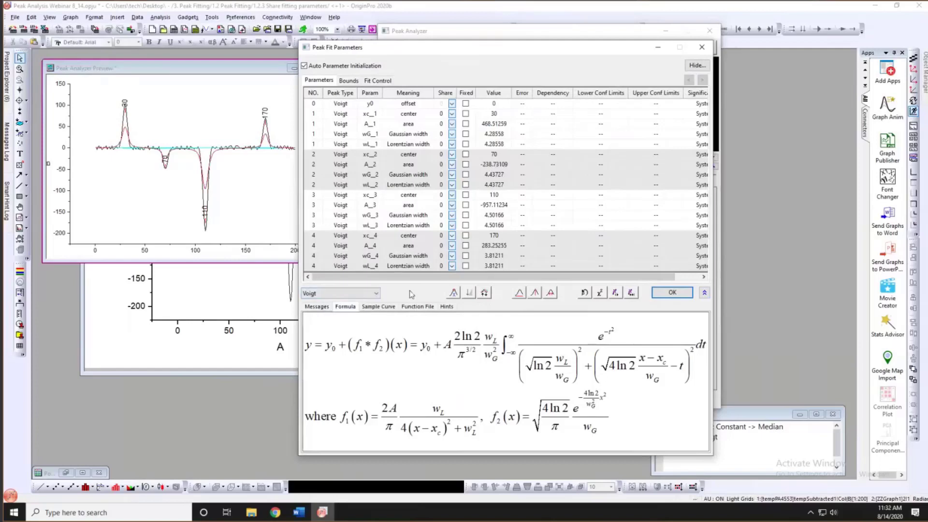
click(408, 136)
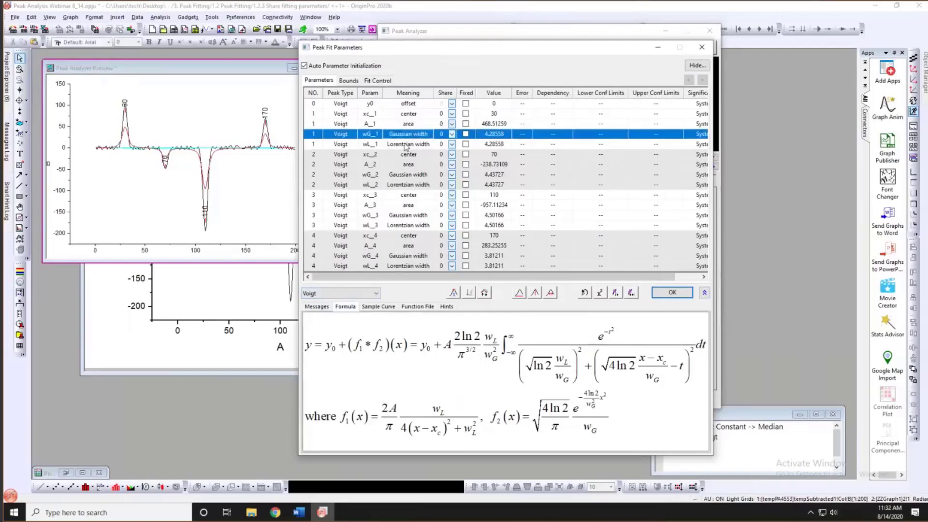
click(405, 145)
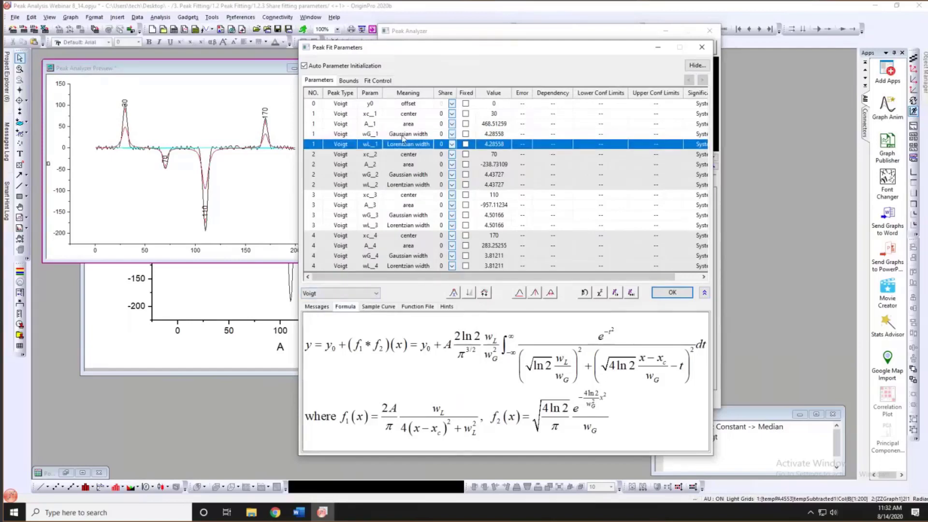
click(402, 139)
click(400, 147)
click(408, 139)
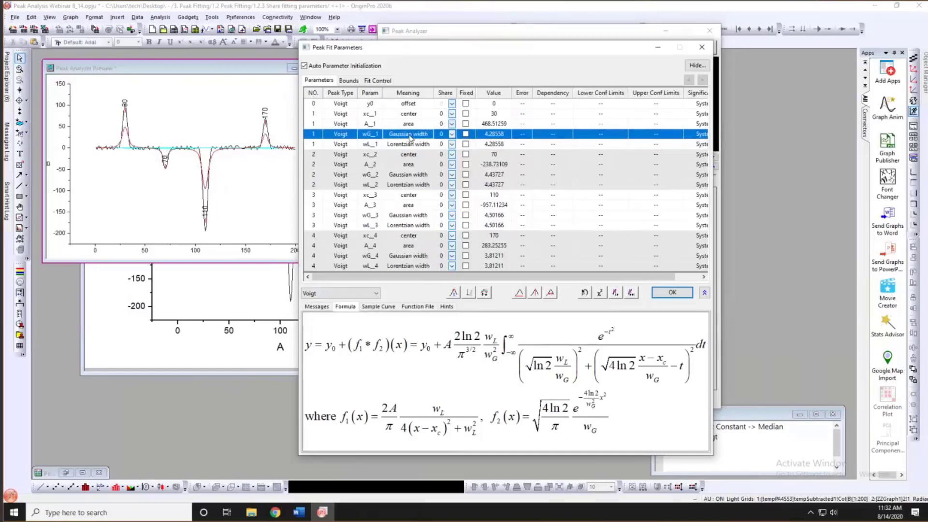
- Share the Gaussian width (wG) across all four peaks as share group 1
click(452, 134)
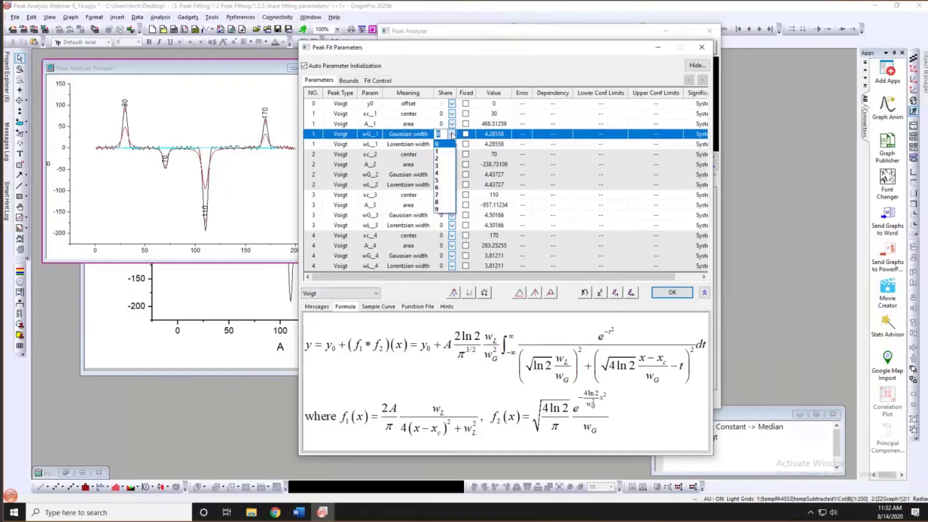
click(438, 144)
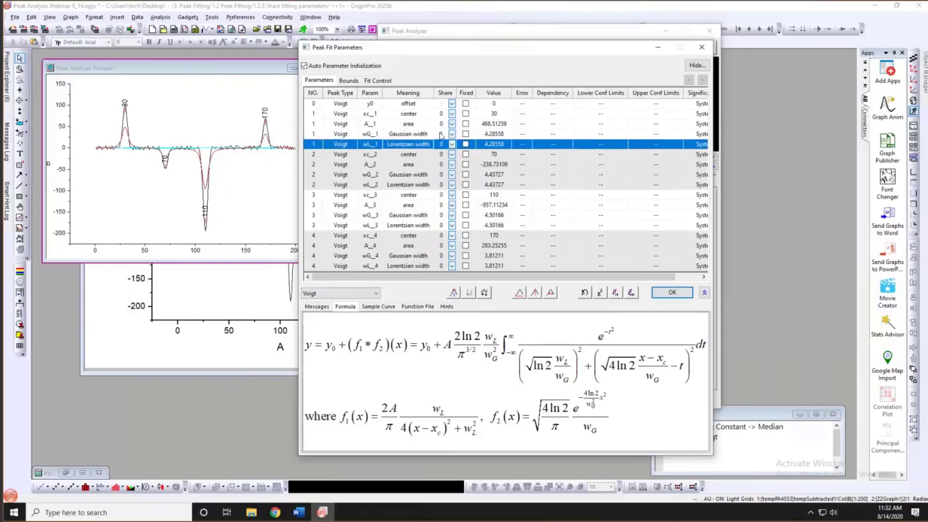
right_click(440, 135)
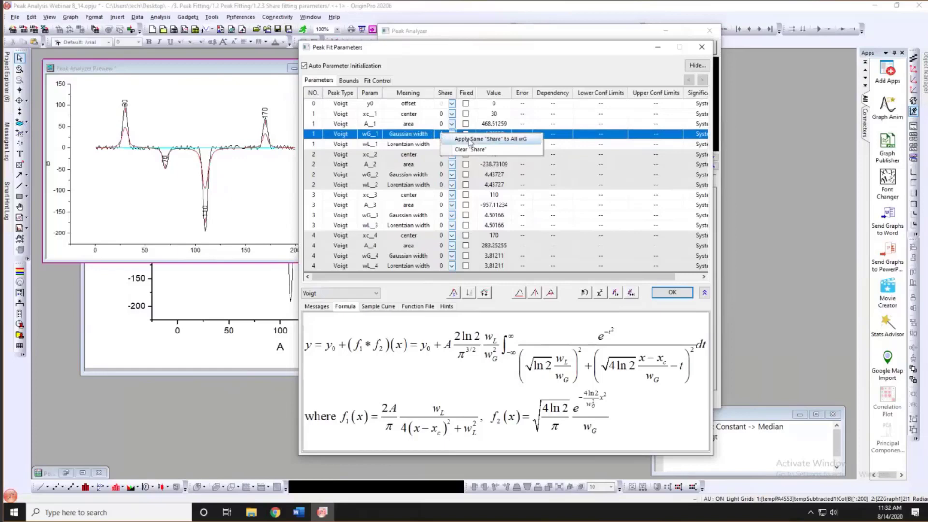
click(497, 139)
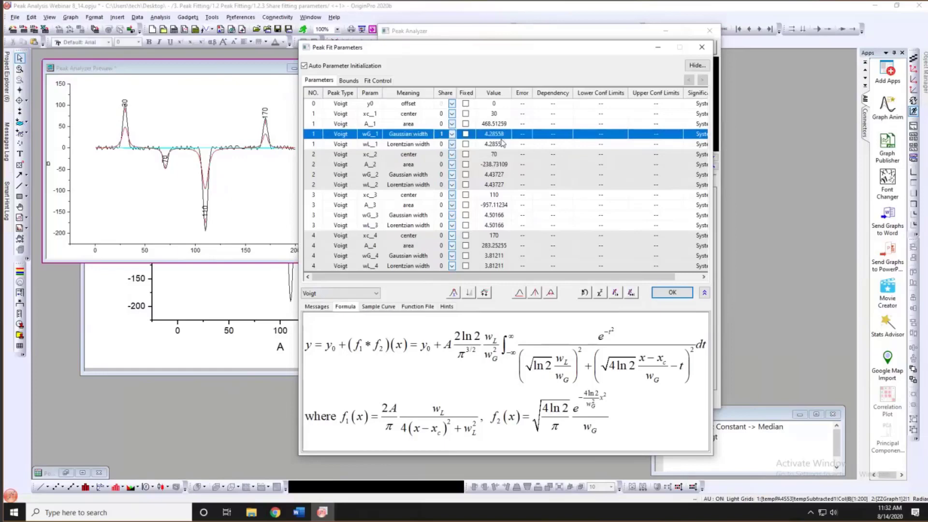
click(421, 185)
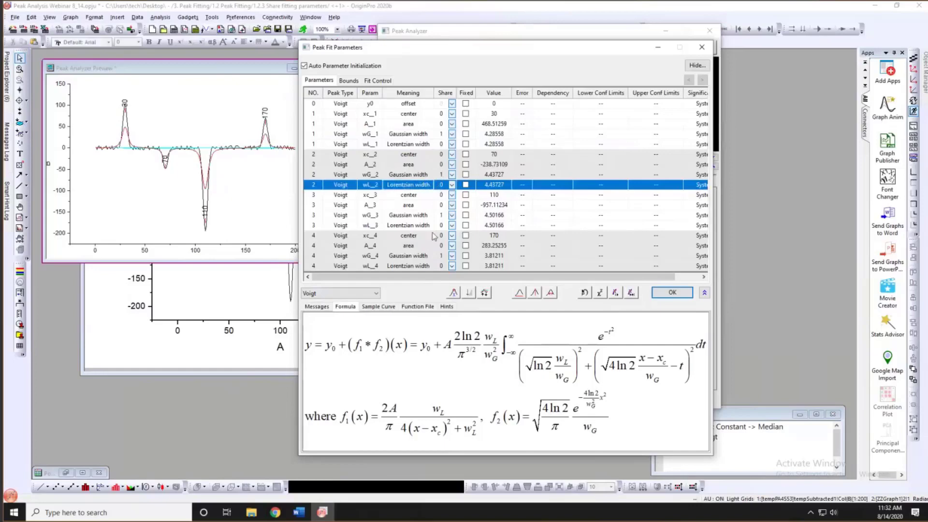
- Set the first peak's Lorentzian width to share group 2 and apply the same share to all wL parameters
click(426, 144)
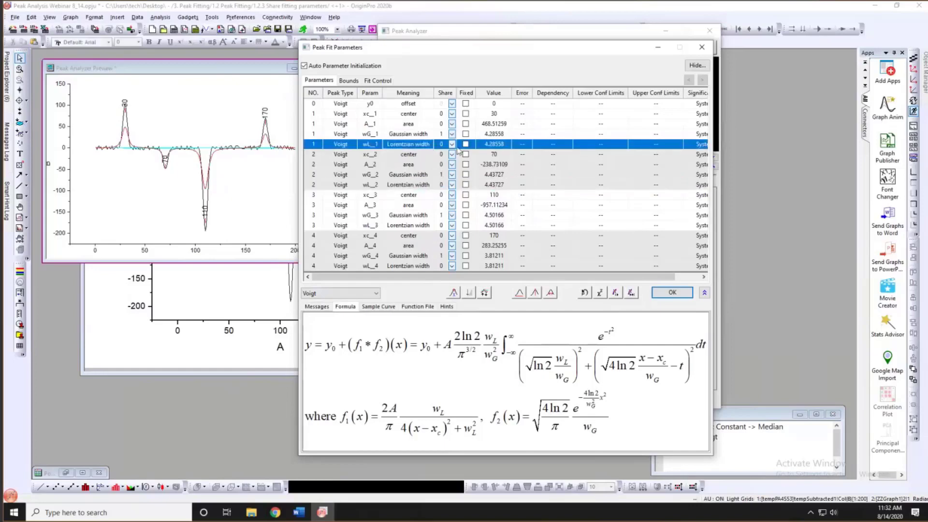
click(451, 144)
click(442, 169)
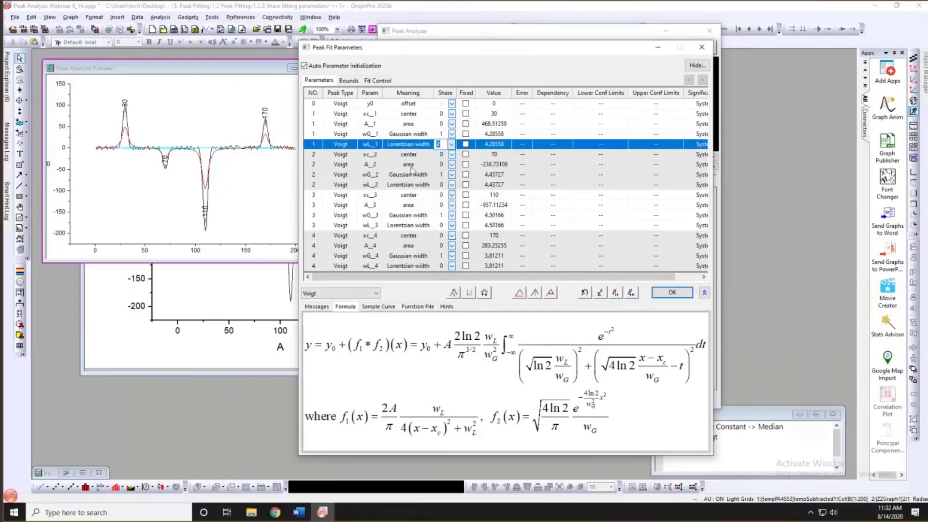
right_click(442, 144)
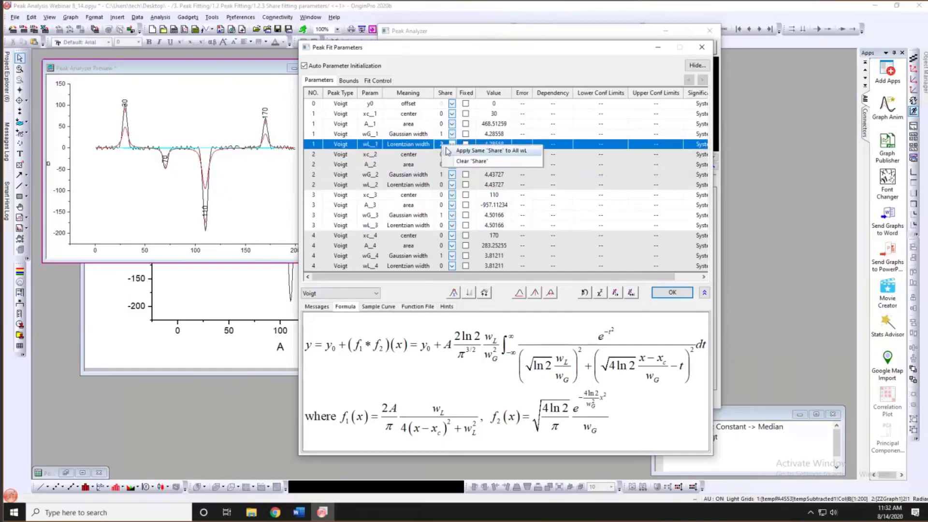
click(498, 151)
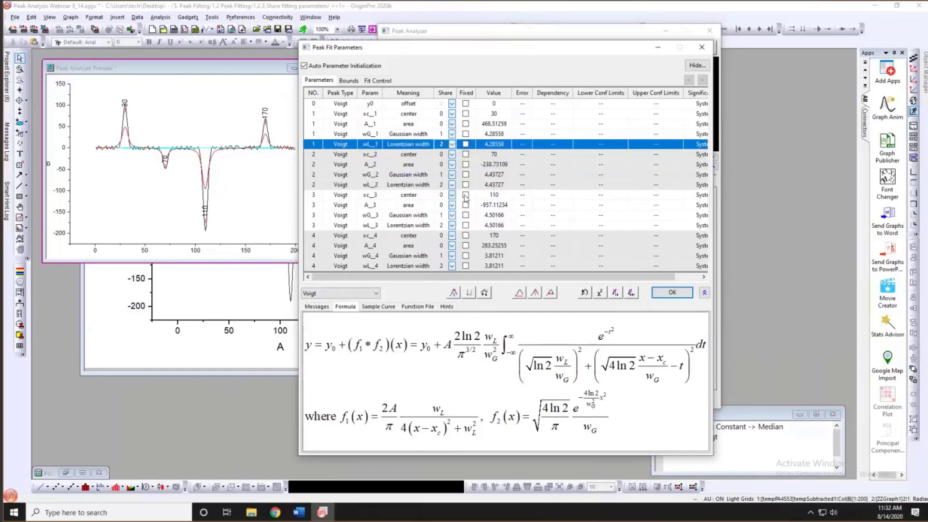
- Fit the peaks until converged with the shared widths and check the fitted Gaussian width
click(413, 215)
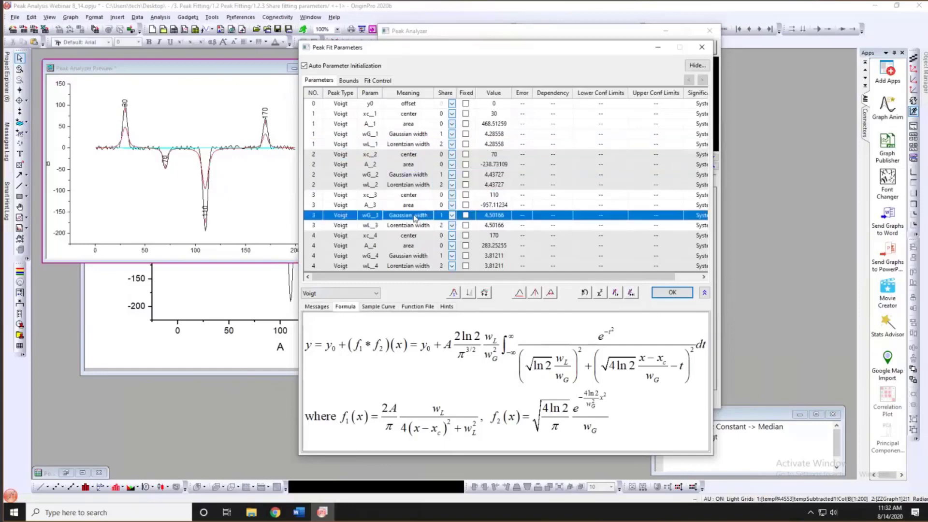
click(422, 167)
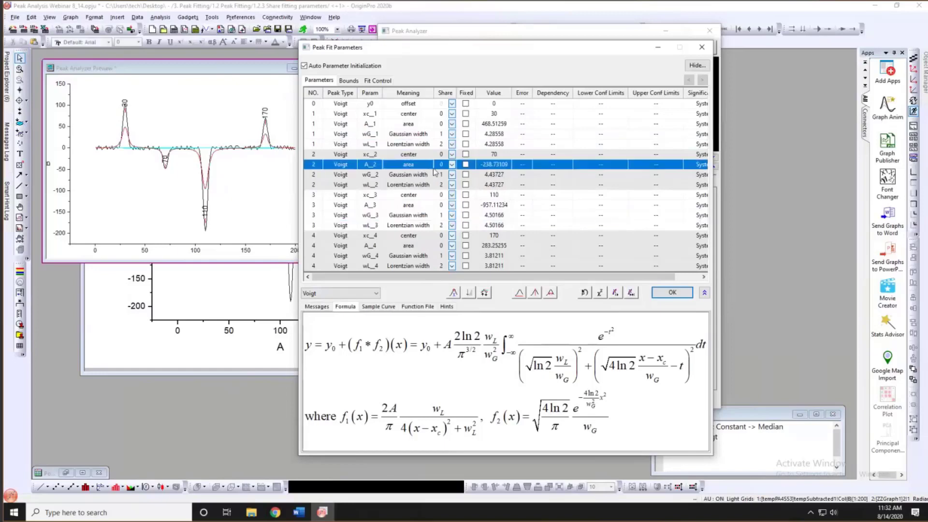
click(631, 293)
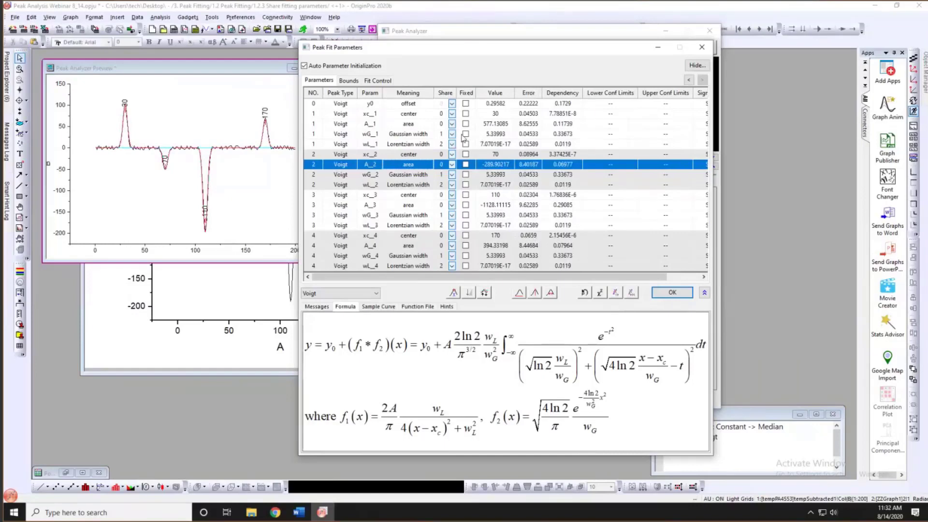
click(416, 138)
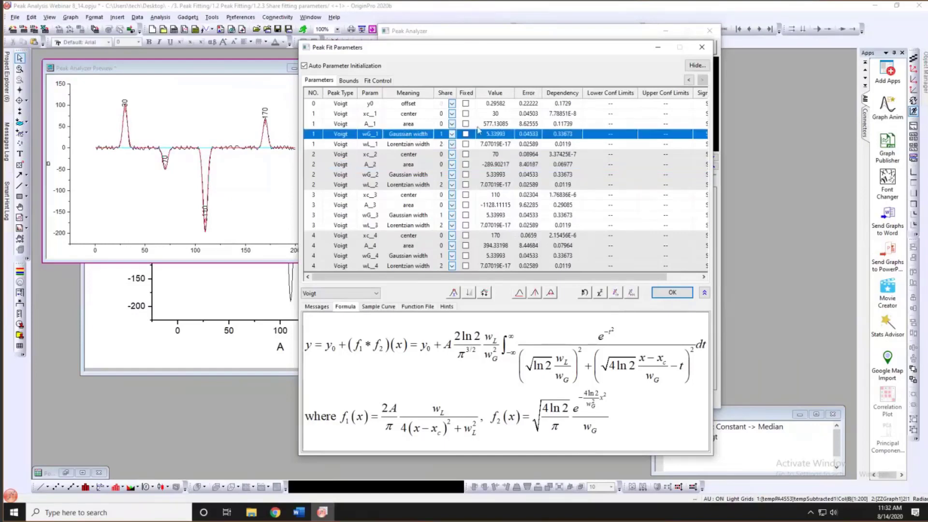
- Hide all parameters except those in share group 1 to compare the fitted Gaussian widths
click(696, 66)
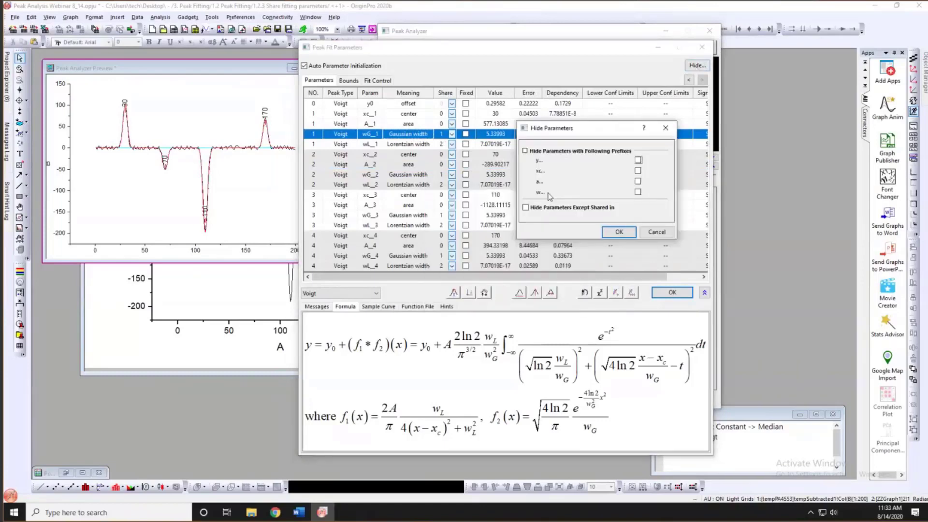
click(544, 210)
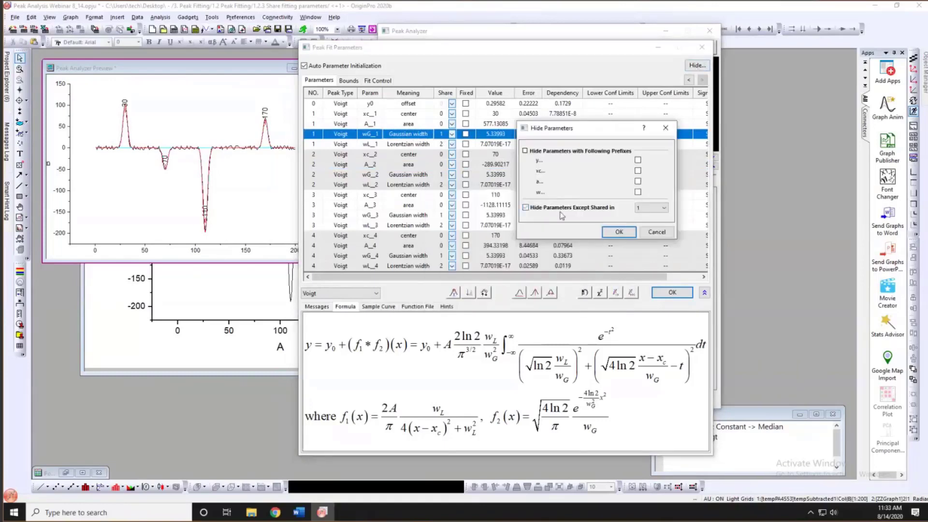
click(618, 233)
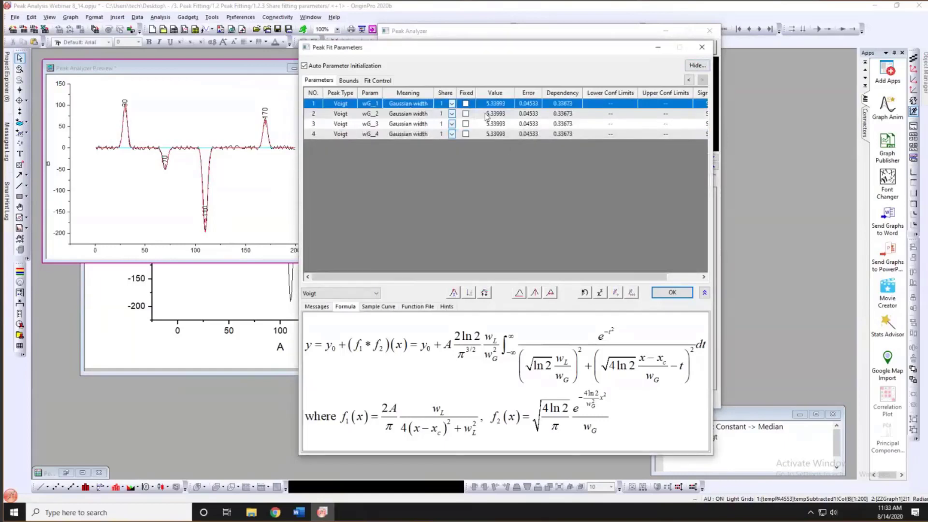
- Switch the parameter filter to share group 2 to compare the fitted Lorentzian widths
click(697, 65)
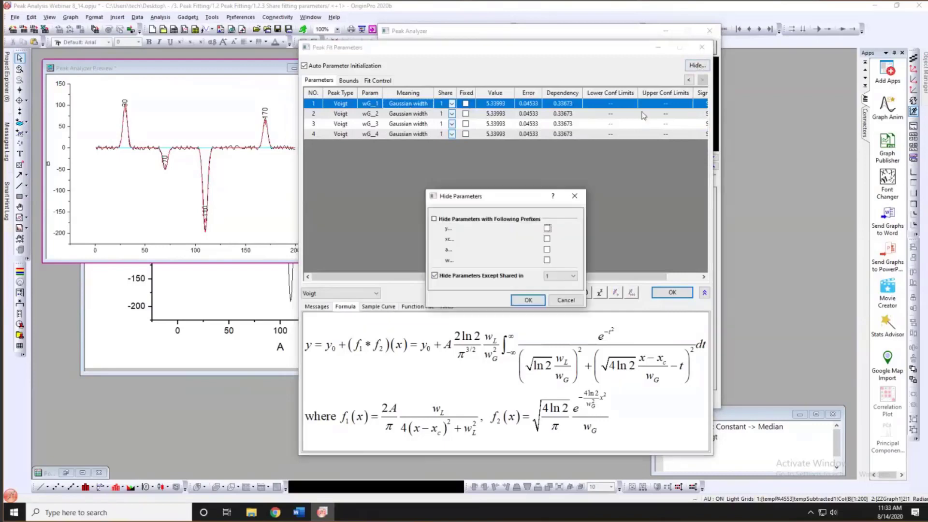
click(561, 276)
click(556, 293)
click(528, 300)
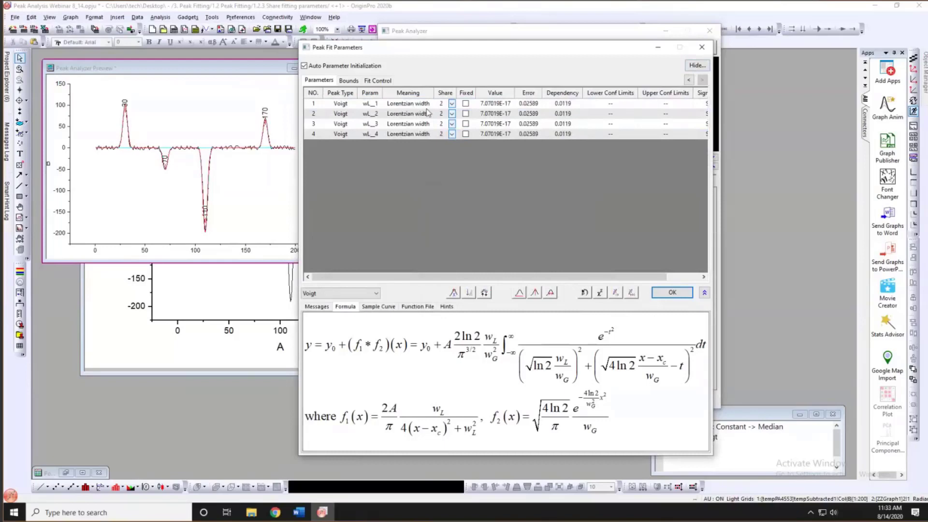
- Turn off the share group filter so that all fit parameters are listed again
click(697, 65)
click(463, 277)
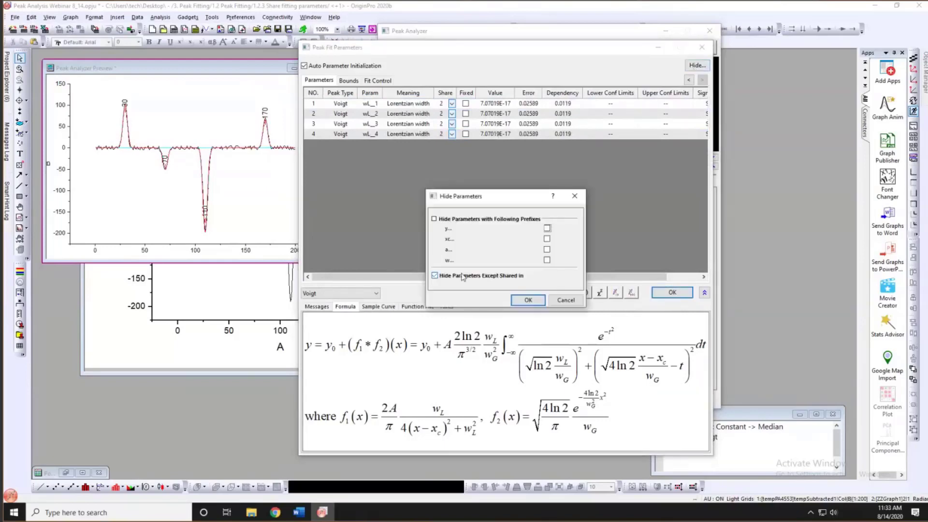
click(526, 300)
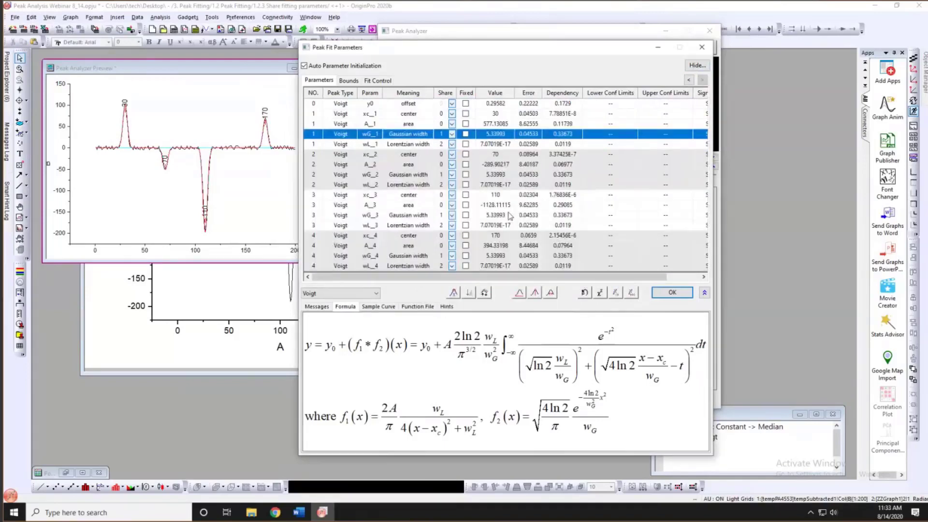
- Accept the fit parameters and finish the peak analysis, repositioning and enlarging the resulting report graph
click(671, 292)
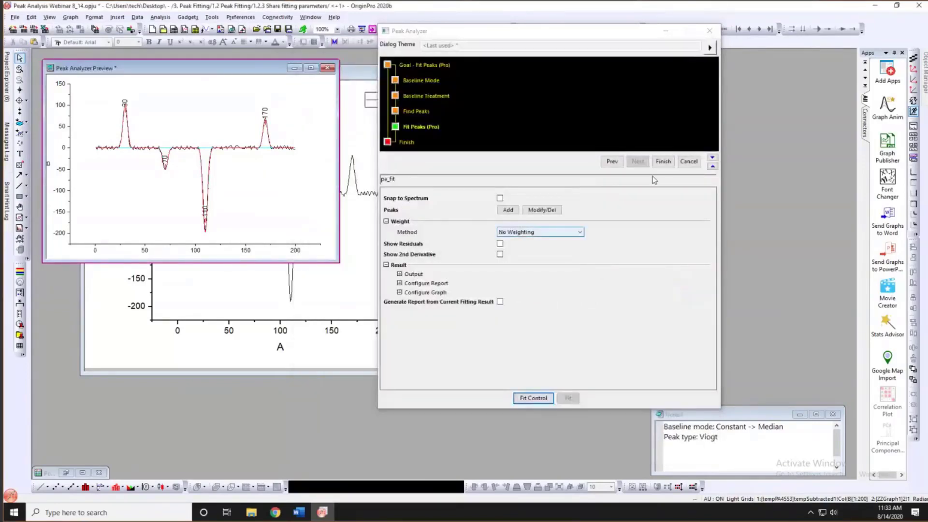
click(663, 161)
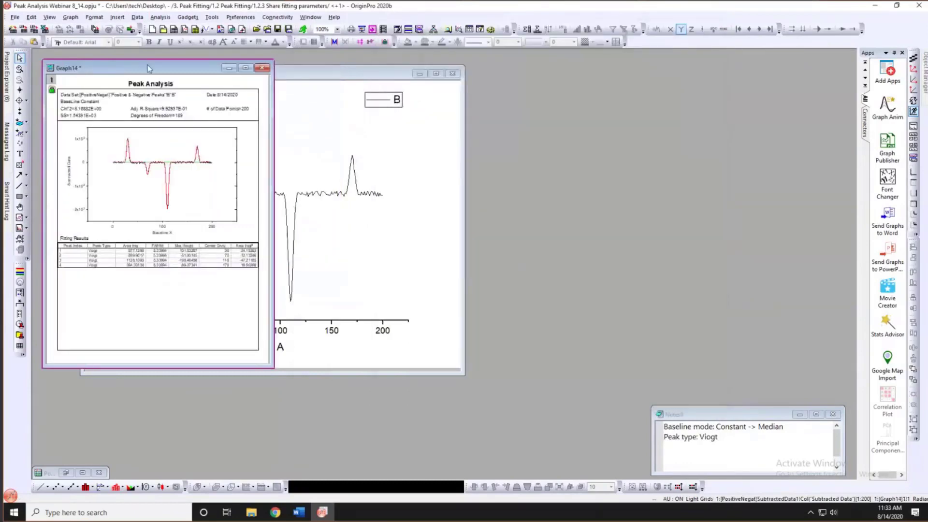
drag(148, 69, 445, 72)
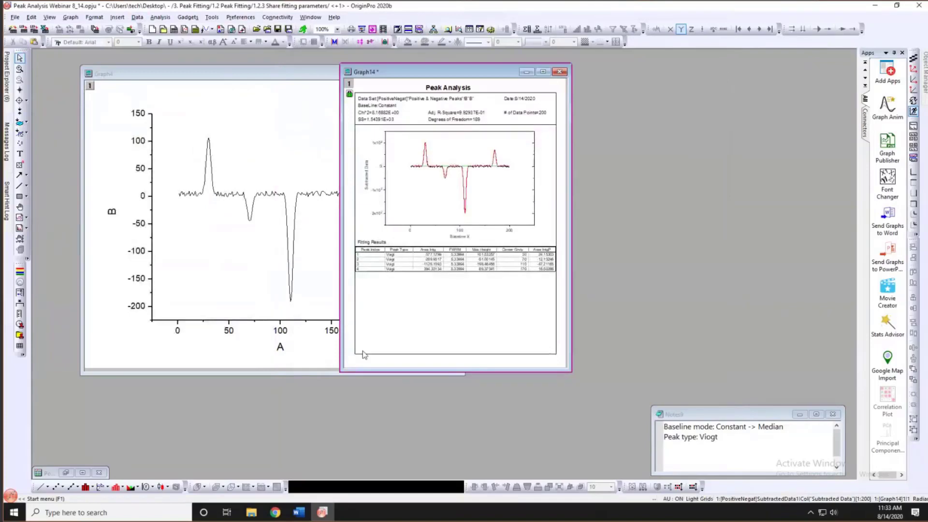
drag(340, 371, 193, 429)
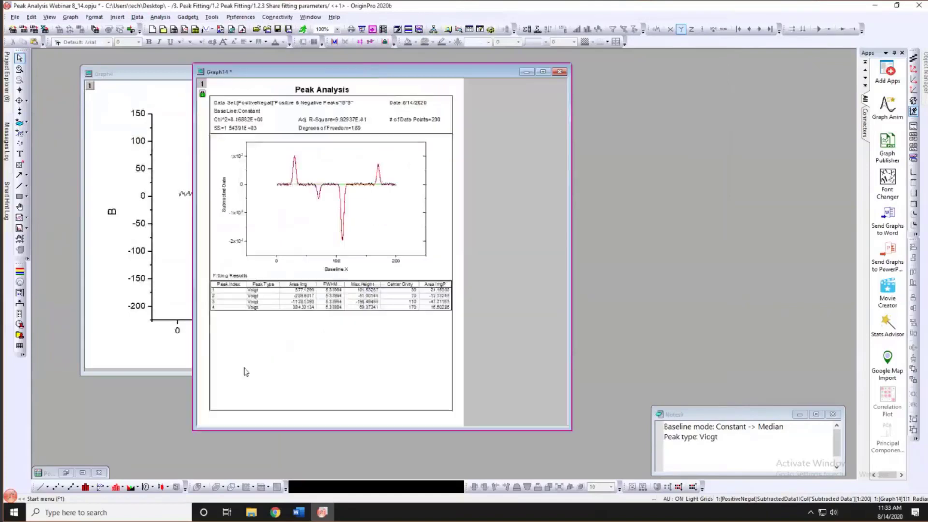
- Open the 4. 3D Peaks Fitting project folder, and reposition and enlarge the Waterfall workbook window
mouse_move(9, 82)
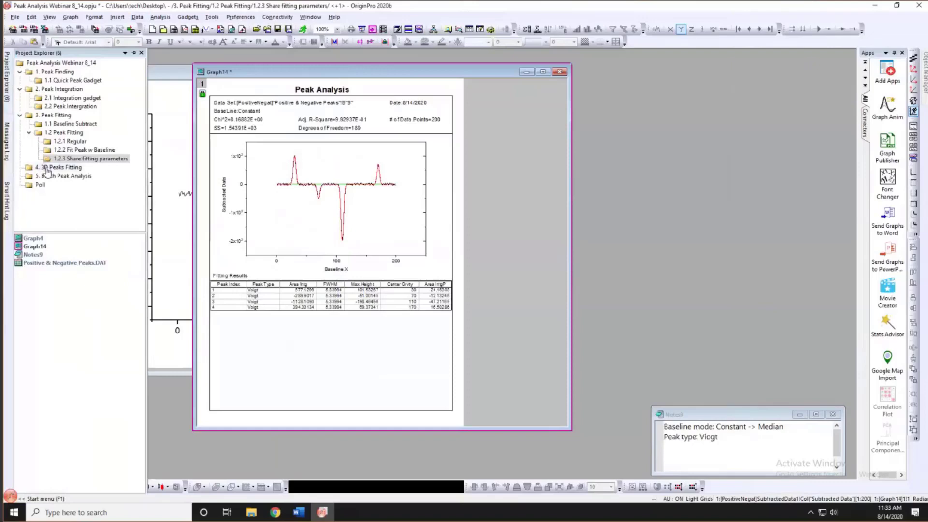
mouse_move(47, 172)
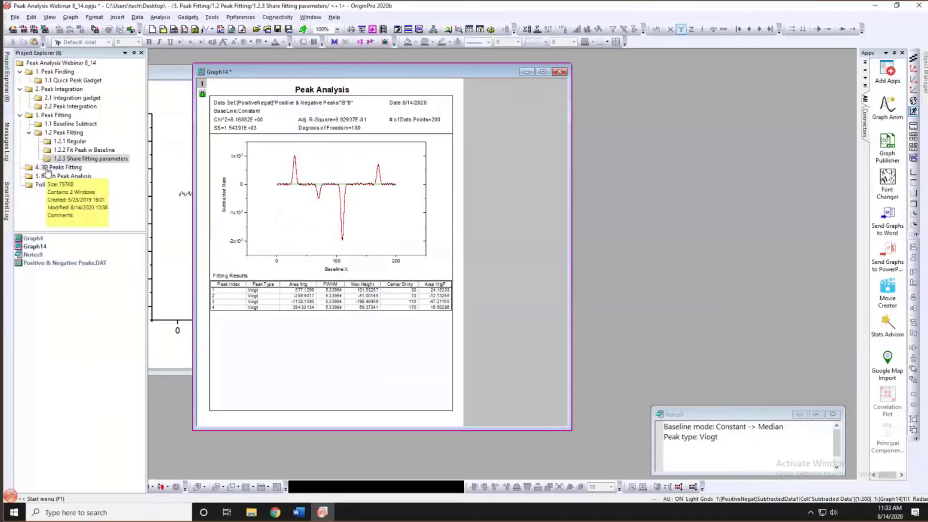
click(47, 169)
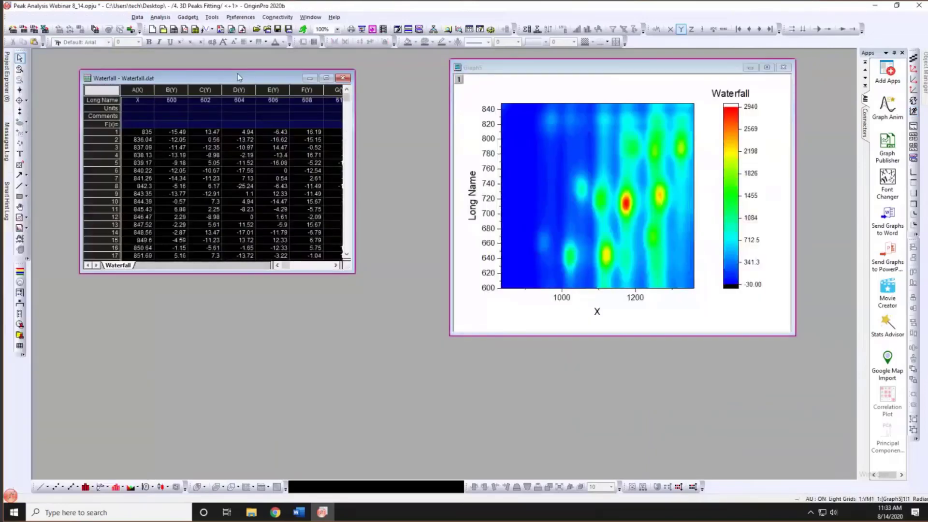
drag(237, 74, 211, 69)
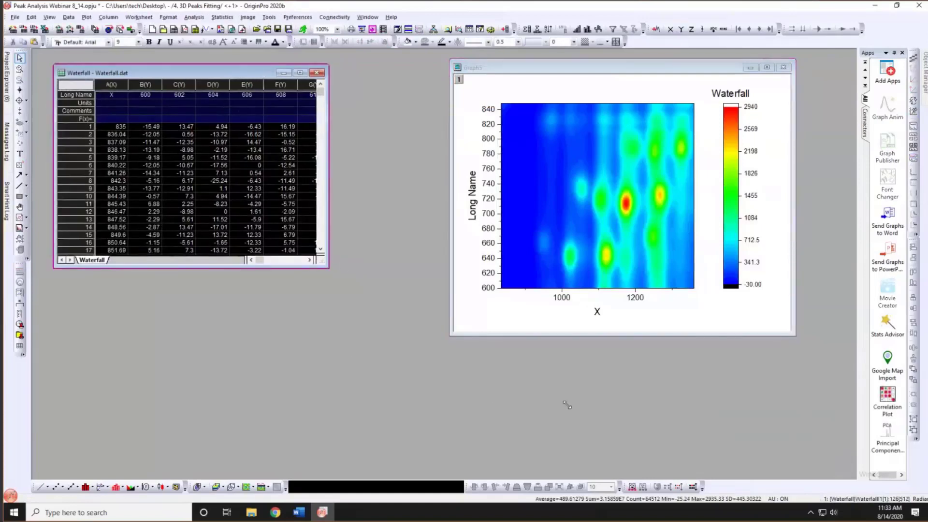
drag(566, 405, 578, 409)
- Examine the worksheet's Y columns B to D and the Long Name value of the first Y column
click(144, 85)
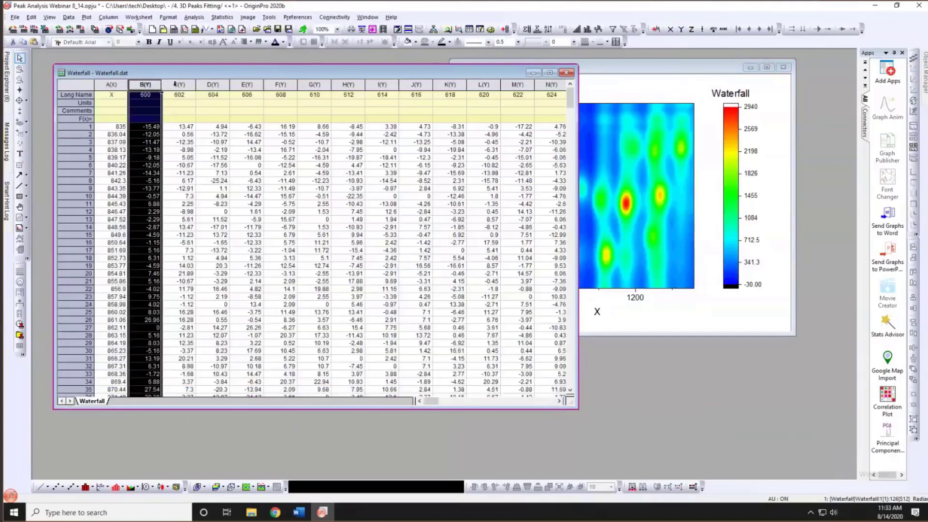
click(179, 85)
click(213, 84)
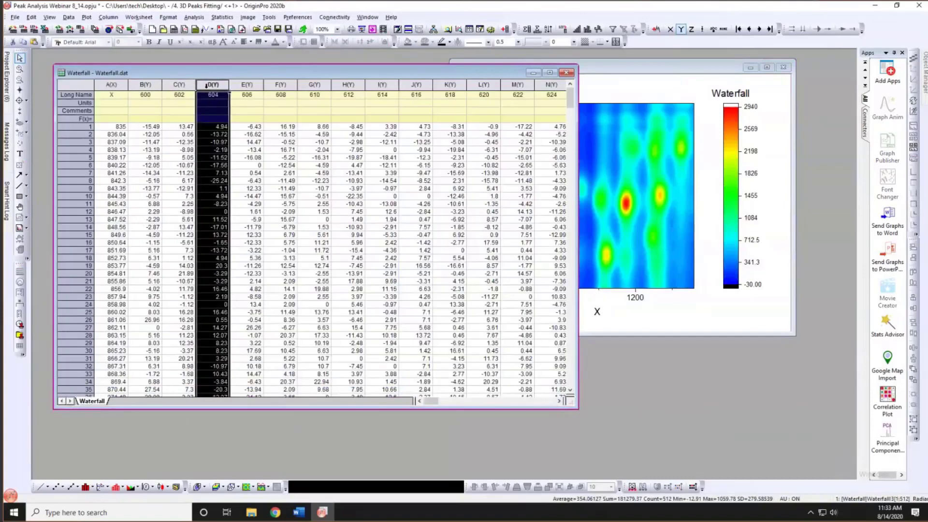
click(145, 85)
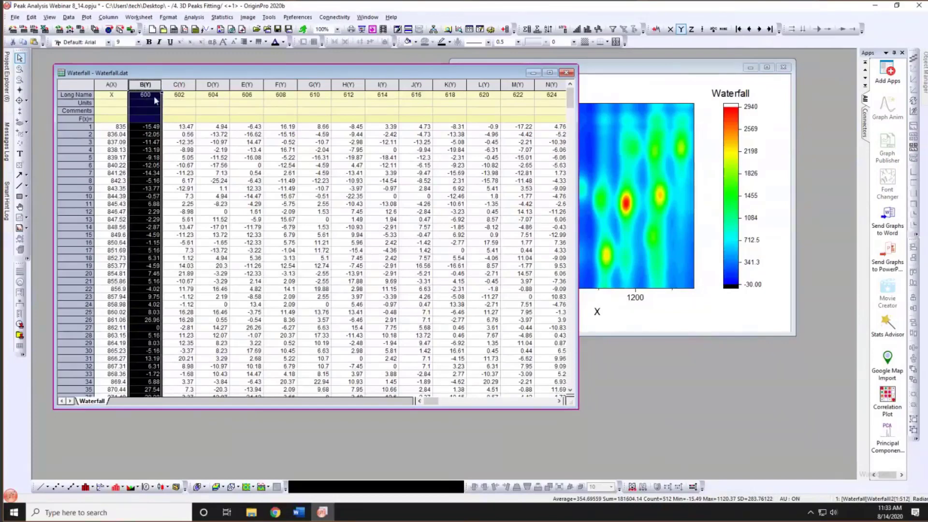
click(153, 96)
click(146, 85)
- Plot the whole Waterfall worksheet as a Browser graph with black lines, and enlarge the graph window
click(88, 83)
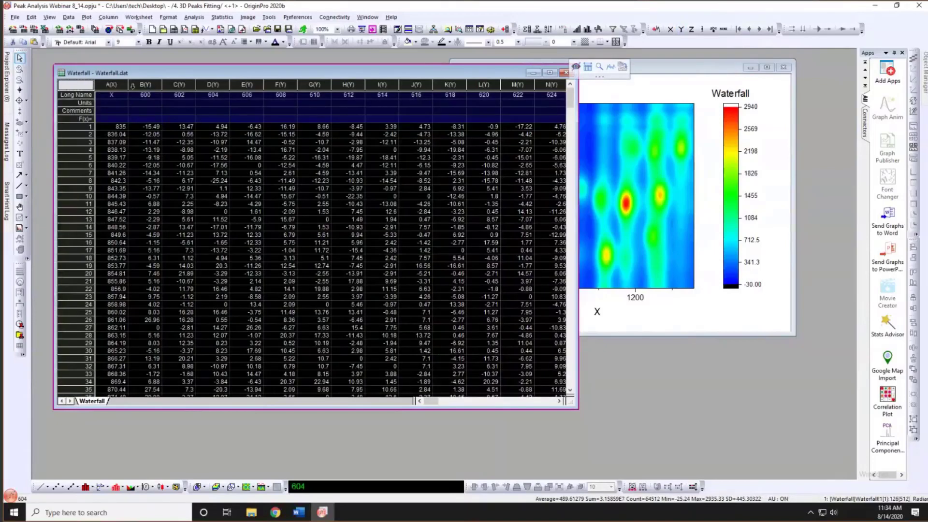
click(86, 17)
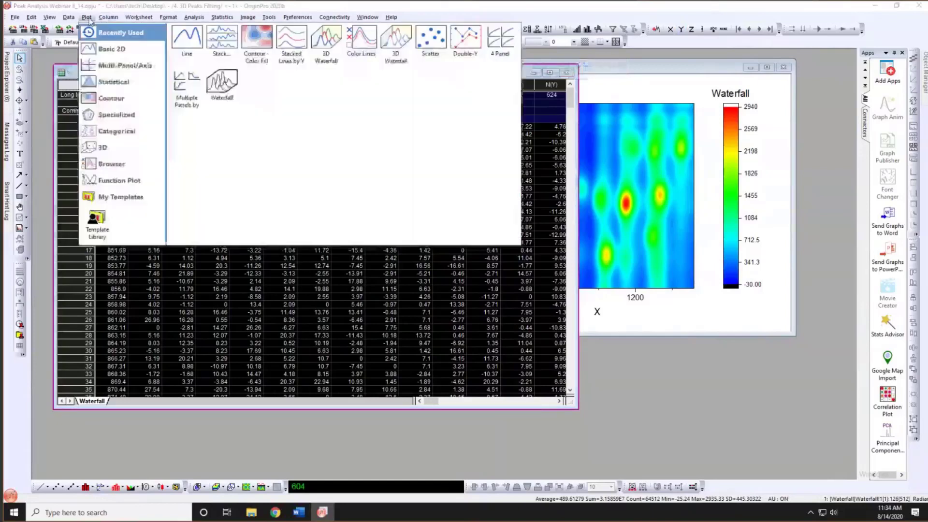
mouse_move(117, 165)
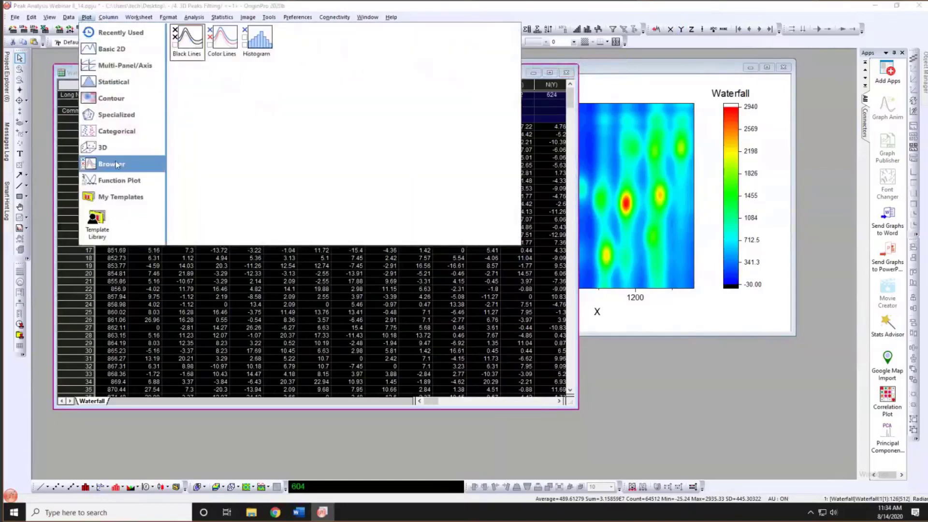
click(193, 53)
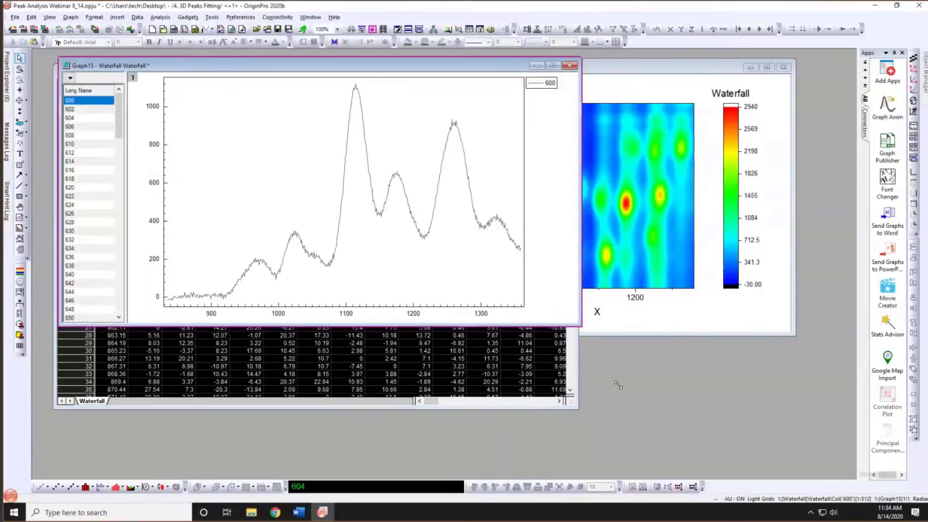
drag(580, 326, 643, 423)
- Browse individual spectra such as 612 and 632, overlay spectra 606 through 632, and return to spectrum 600
click(76, 153)
click(76, 180)
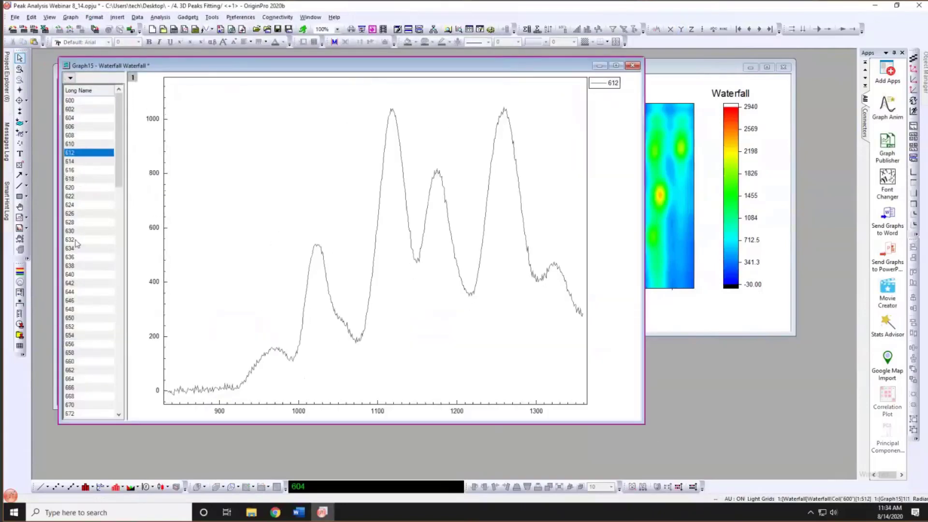
click(76, 240)
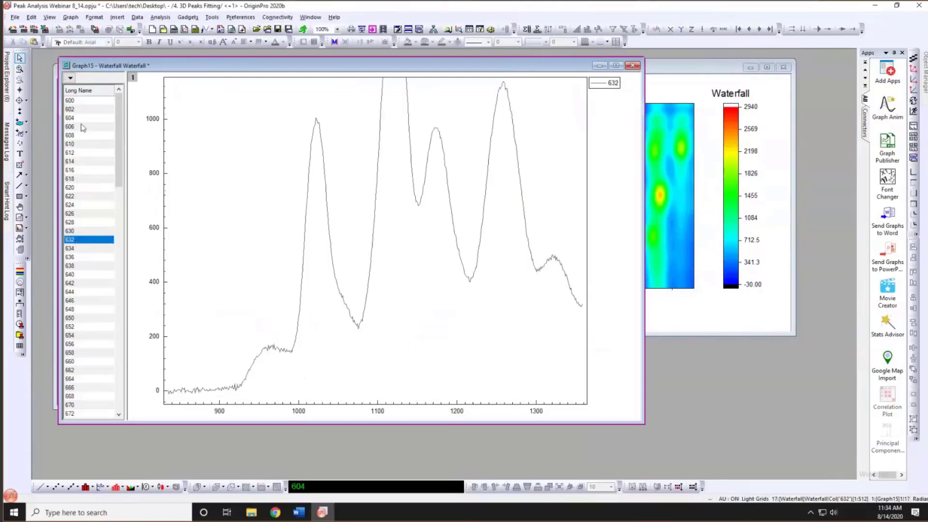
click(81, 127)
shift+click(81, 240)
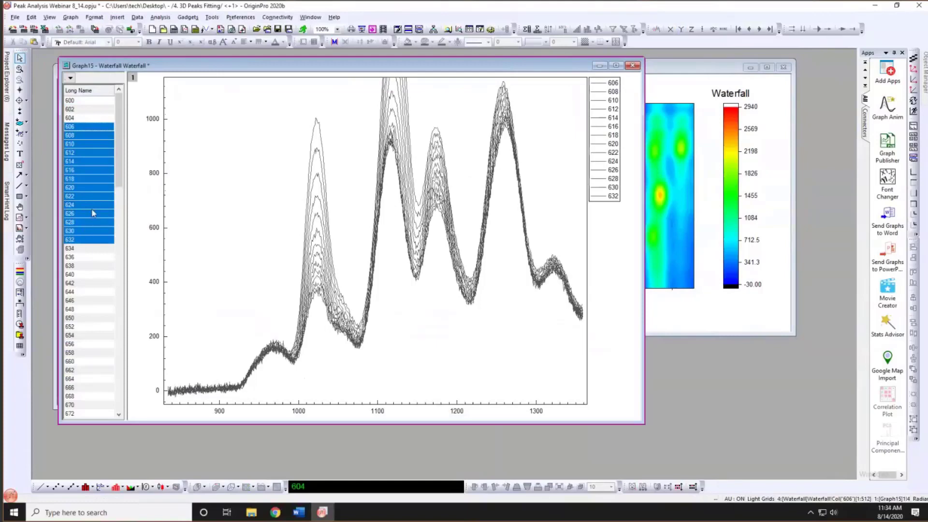
click(83, 101)
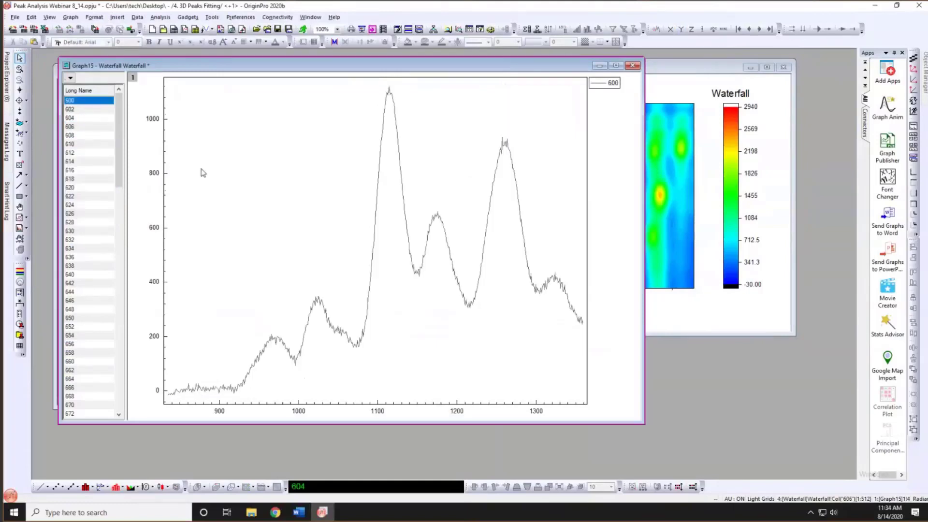
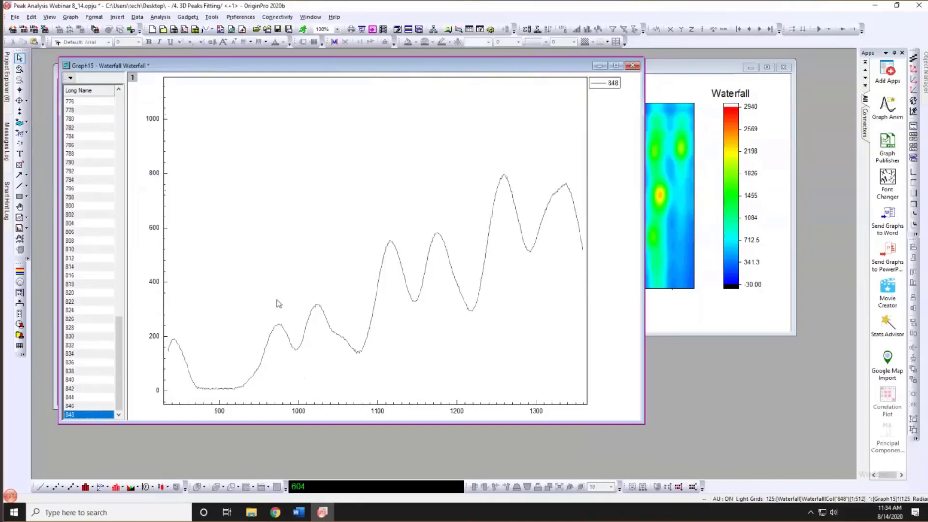
- Minimize the spectra browser graph, and arrange the contour graph beside a widened and heightened Waterfall workbook
drag(257, 302, 293, 365)
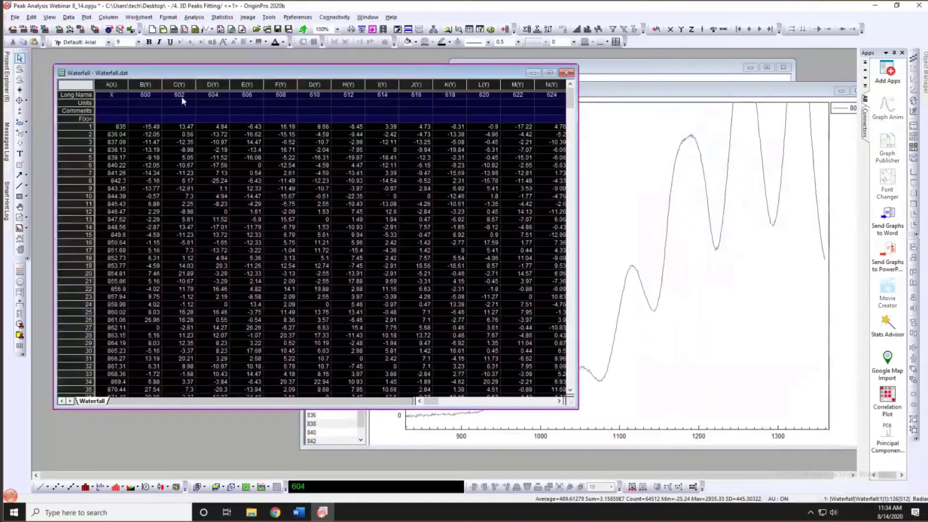
click(181, 96)
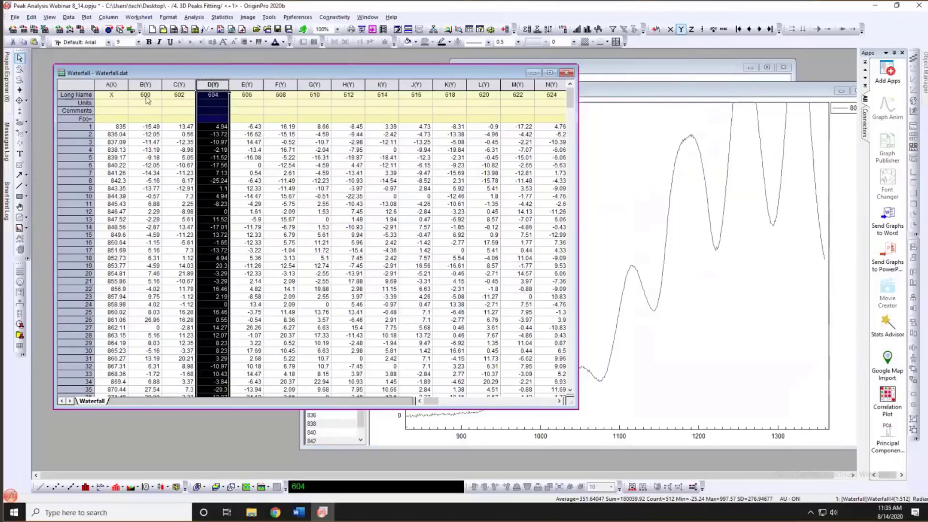
click(178, 95)
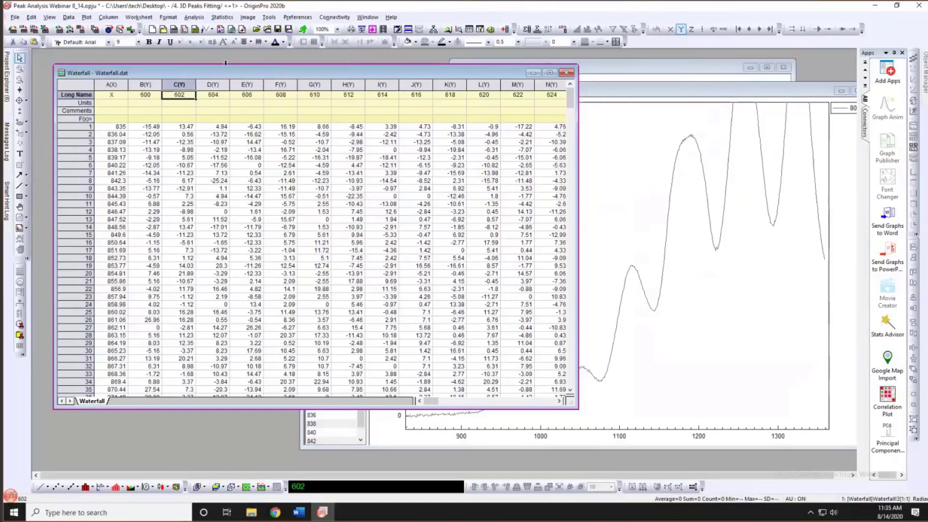
drag(226, 62, 210, 50)
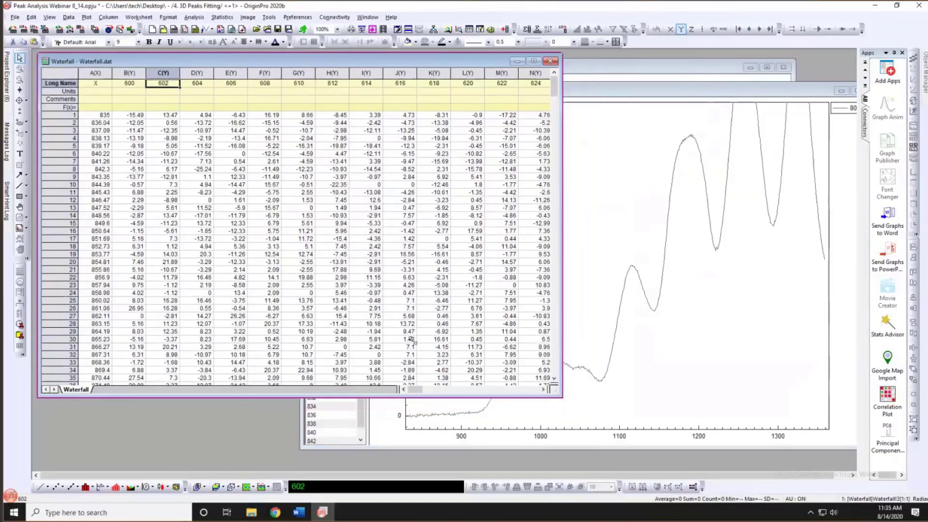
drag(378, 346, 385, 347)
click(410, 101)
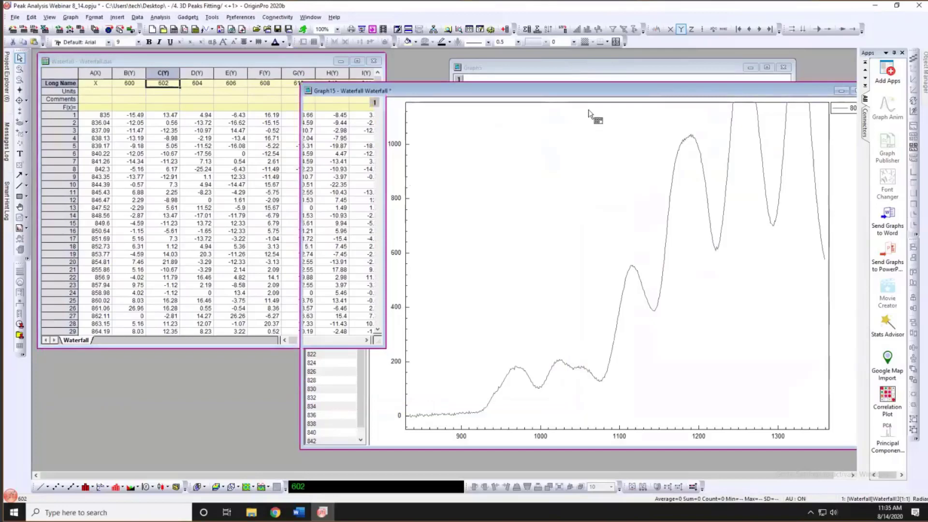
drag(588, 92, 457, 103)
click(710, 101)
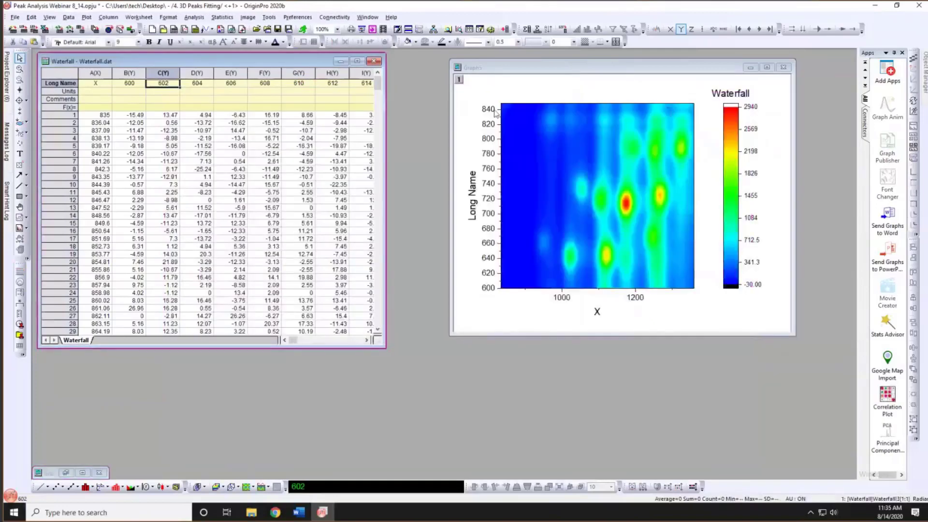
drag(535, 70, 554, 68)
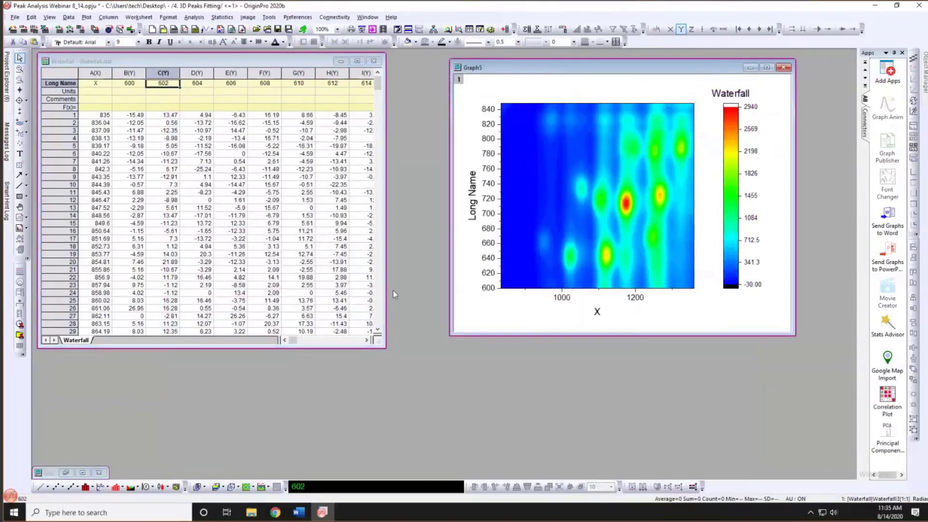
drag(385, 348, 468, 437)
- Compare the X column, the column Long Names and the cell values with the axes and colours of the contour graph
click(129, 72)
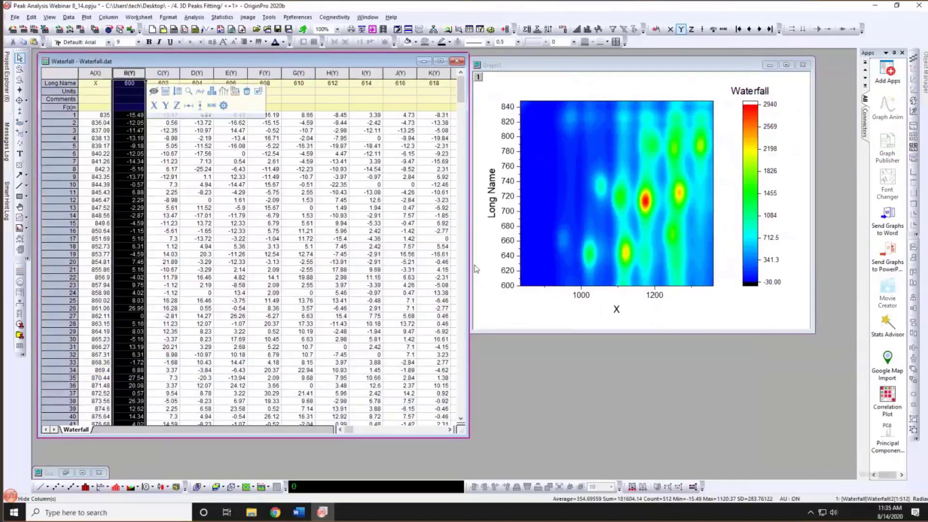
click(504, 324)
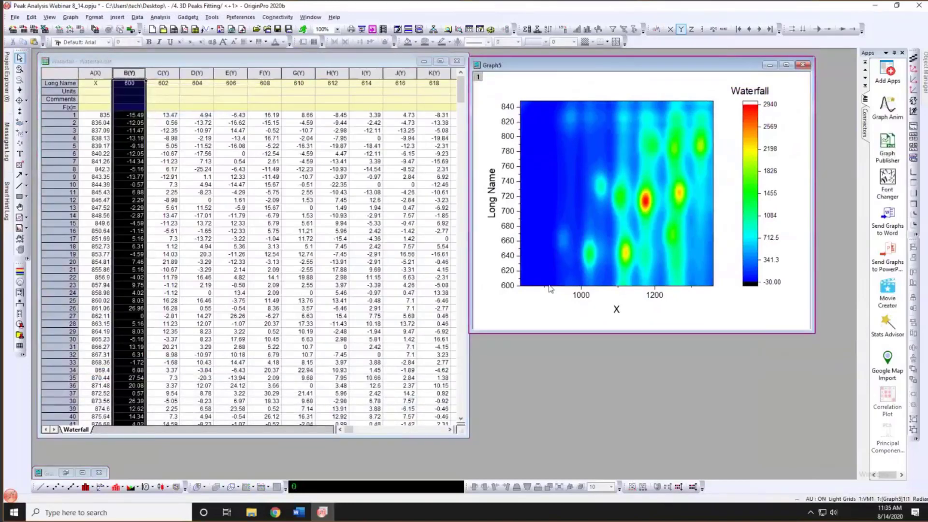
mouse_move(671, 292)
click(95, 76)
click(95, 73)
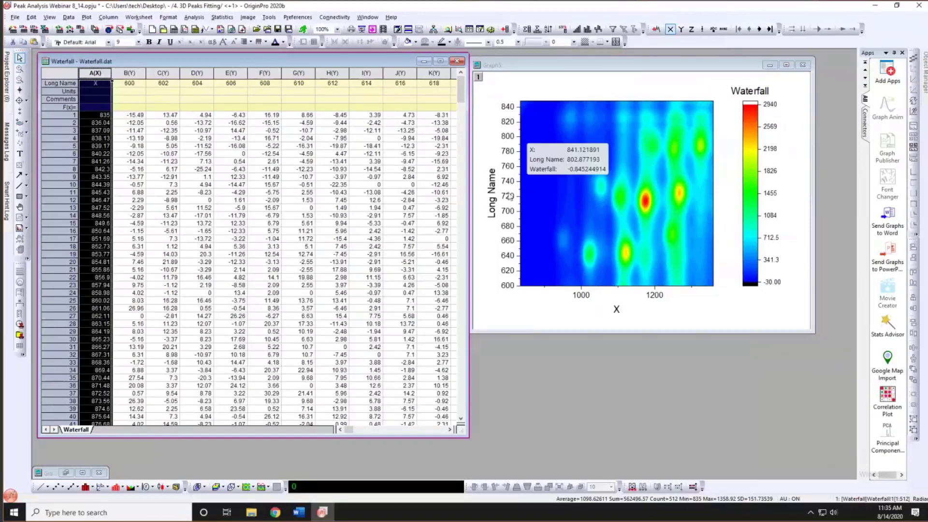
click(160, 86)
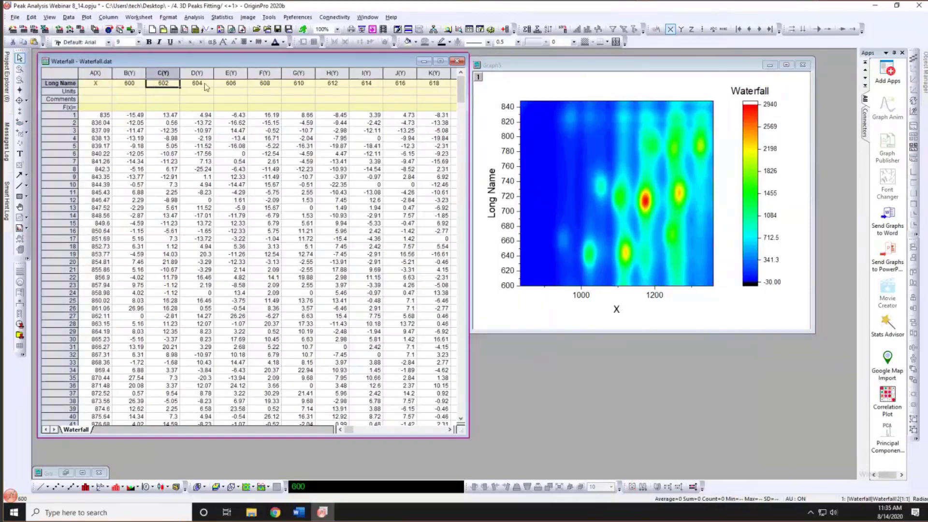
click(298, 161)
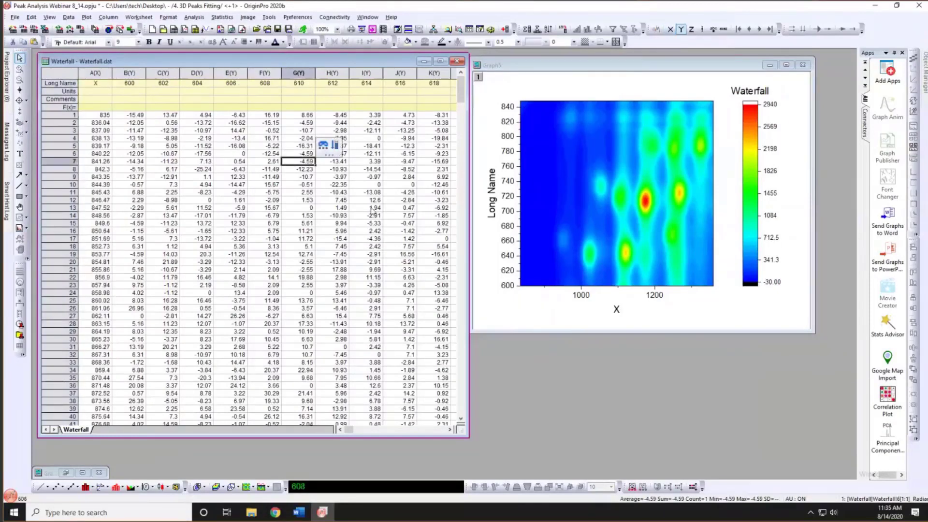
click(509, 308)
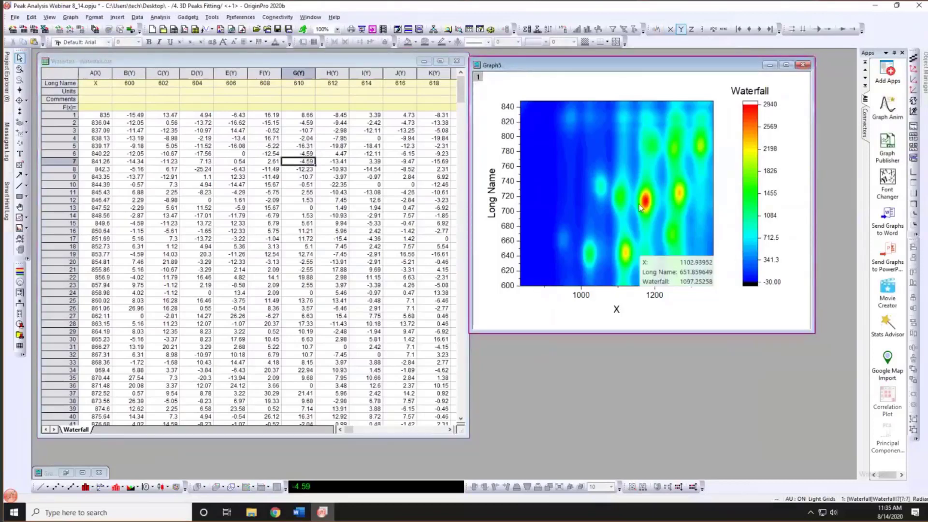
mouse_move(646, 205)
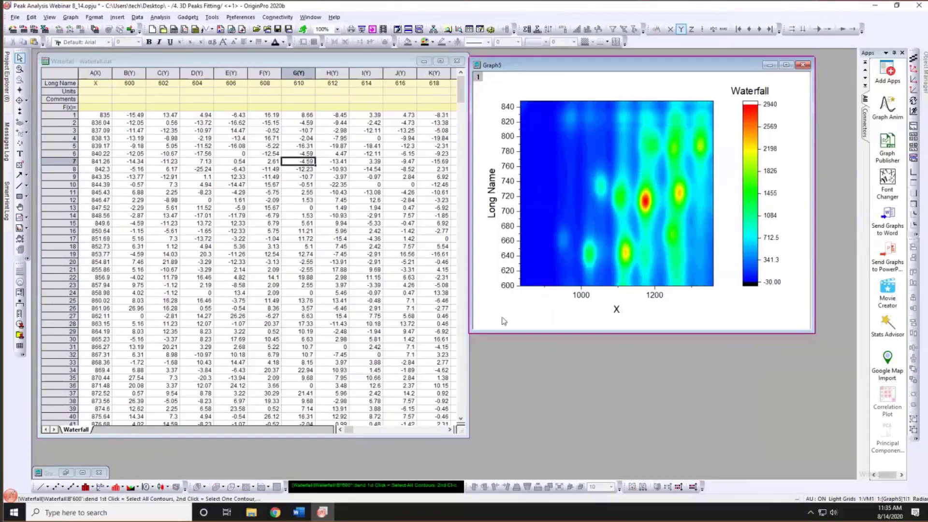
- Shrink the Waterfall workbook window, duplicate the workbook, and place the copy below the original
click(464, 436)
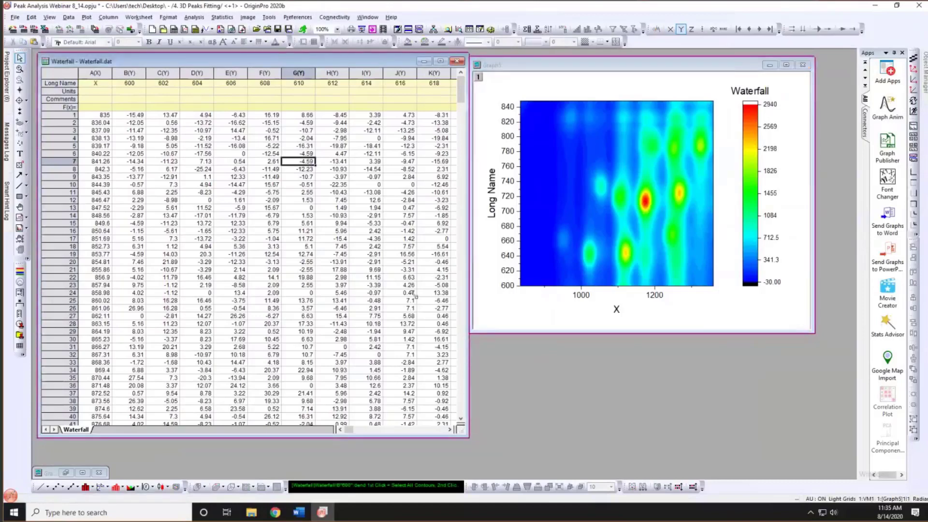
drag(400, 247, 406, 244)
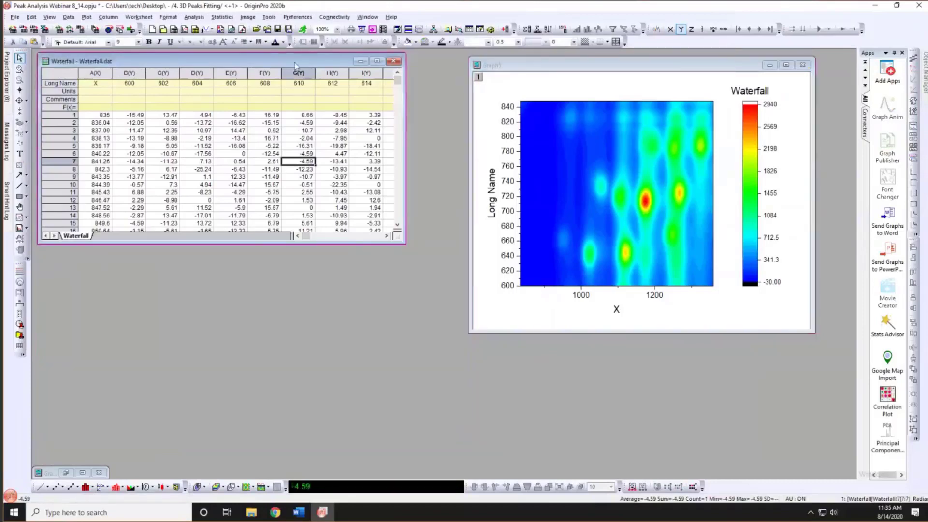
click(408, 29)
drag(293, 83, 278, 268)
- Enlarge the contour graph and zoom in on the central red peak, about X 1130–1217 and Long Name 678–753
click(472, 333)
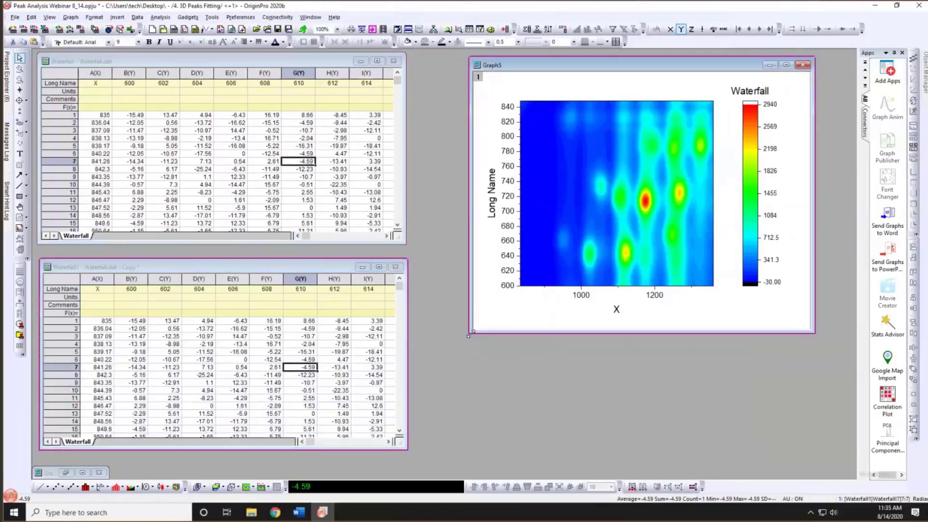
drag(363, 426, 362, 427)
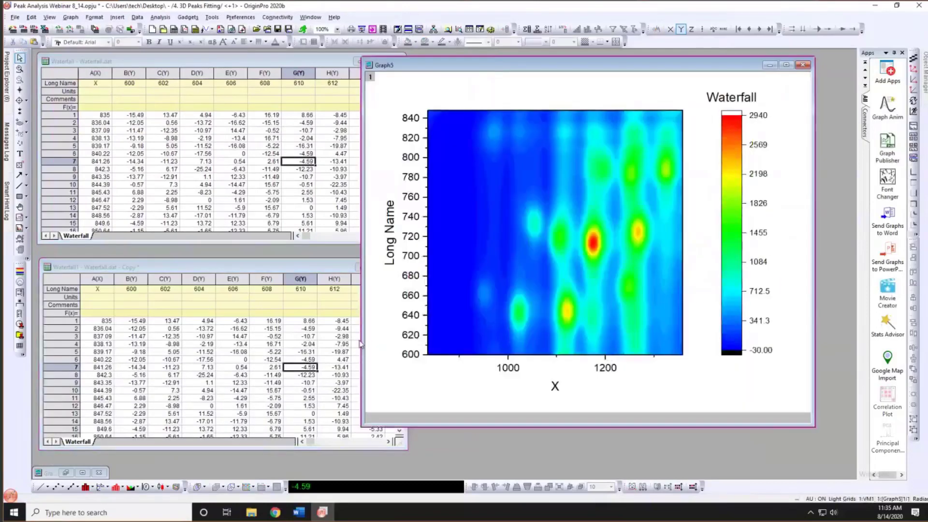
click(20, 68)
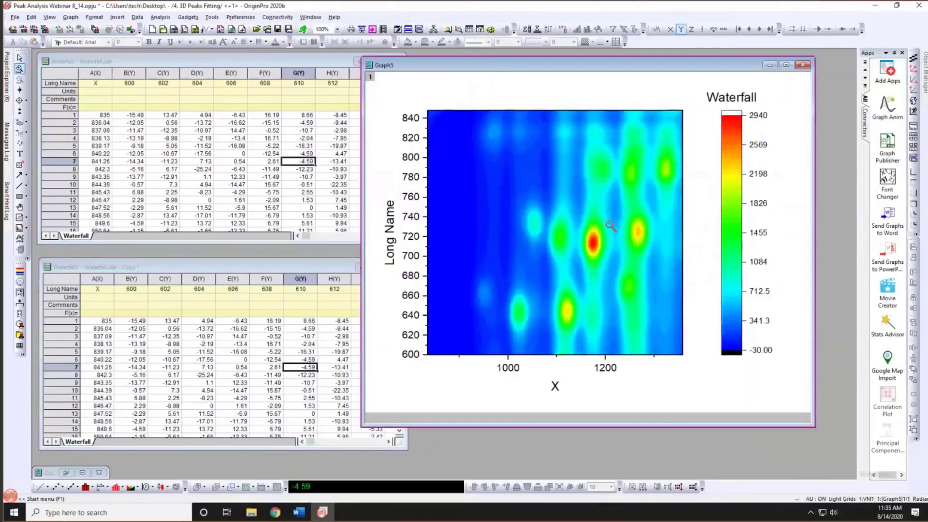
drag(585, 236, 614, 282)
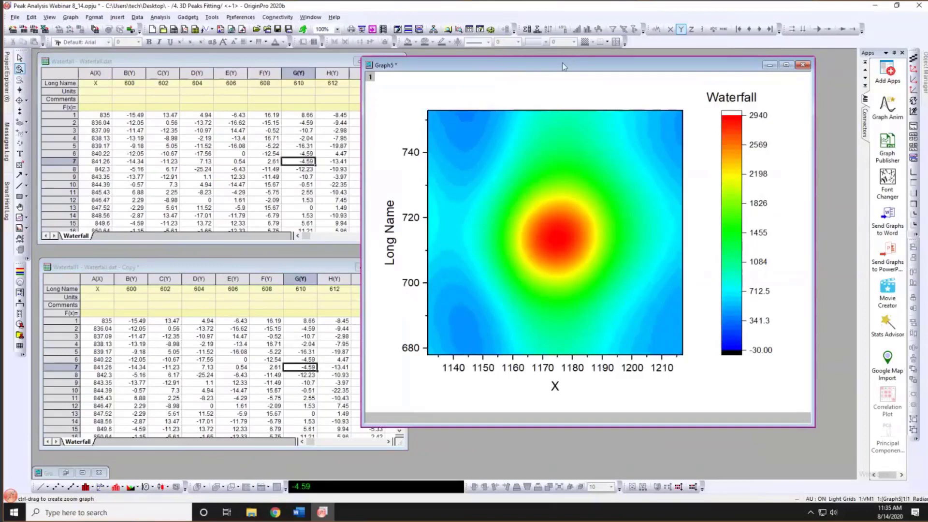
drag(573, 64, 625, 59)
- Add a data filter to column A(X) of the copied Waterfall workbook, keeping only rows with X between 1140 and 1200
drag(330, 261, 330, 177)
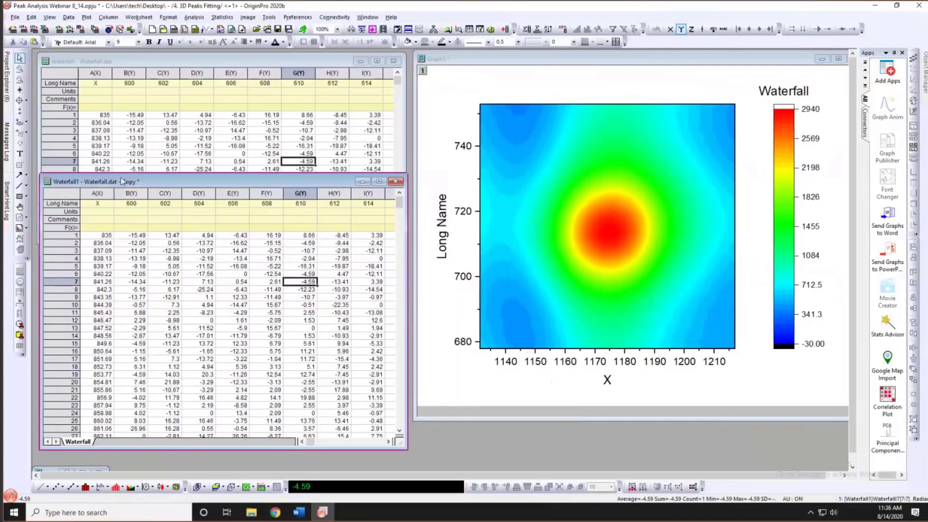
click(97, 193)
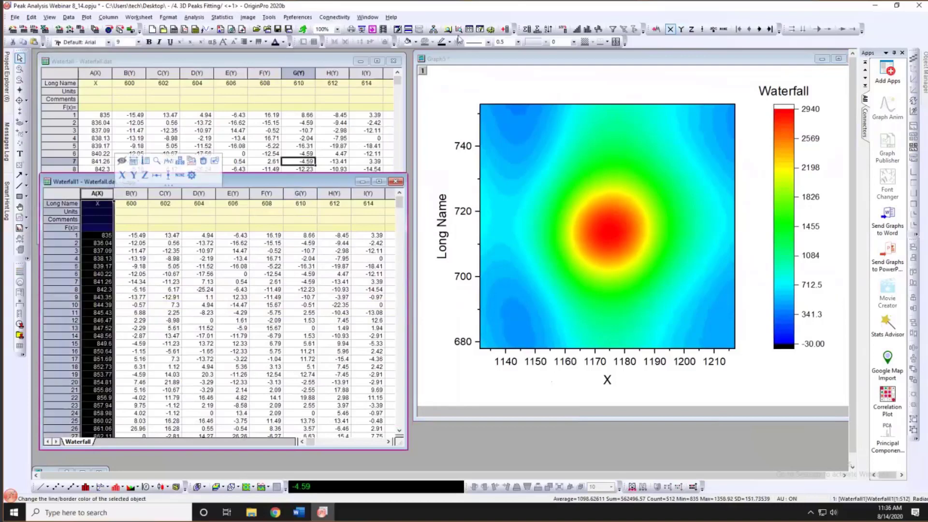
click(612, 29)
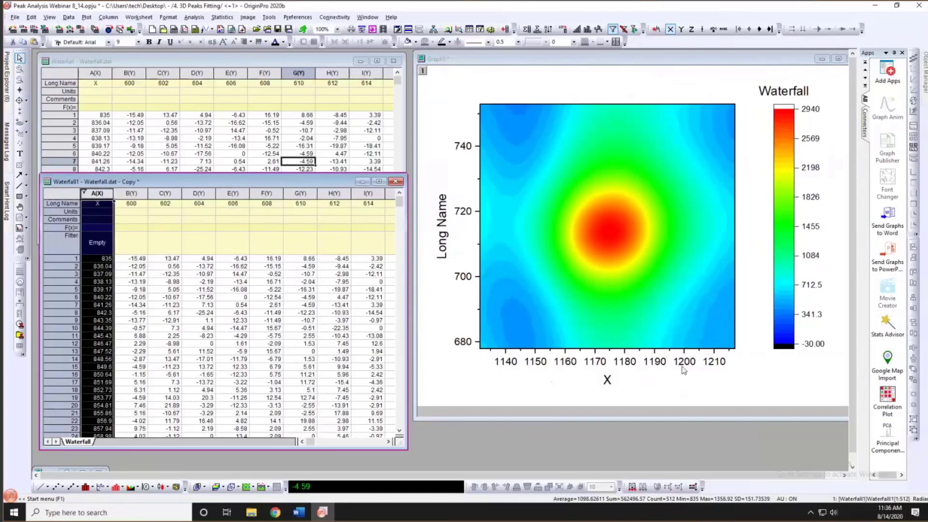
click(84, 193)
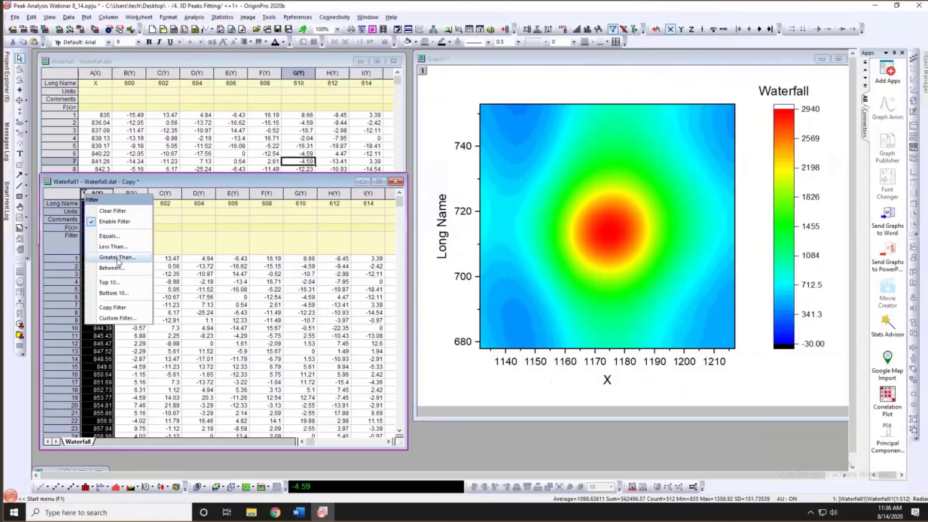
click(121, 270)
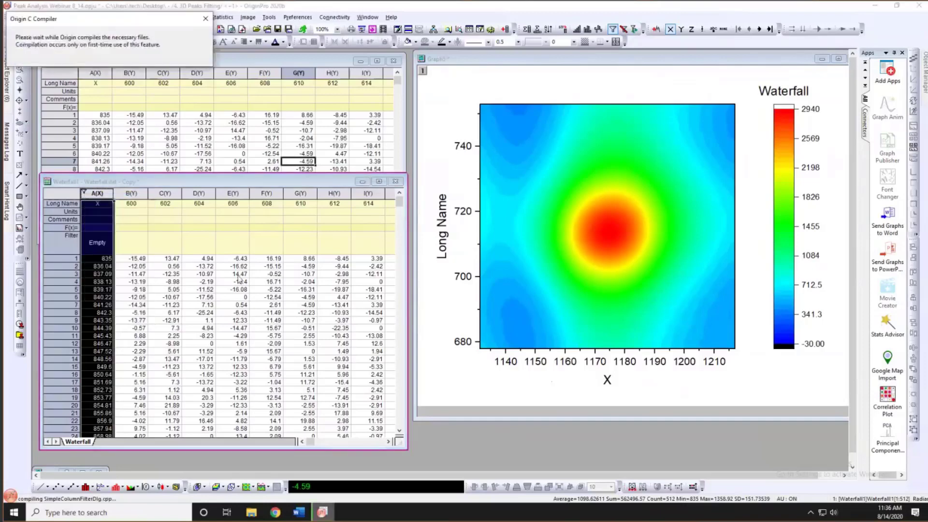
drag(461, 214, 309, 225)
text(1140)
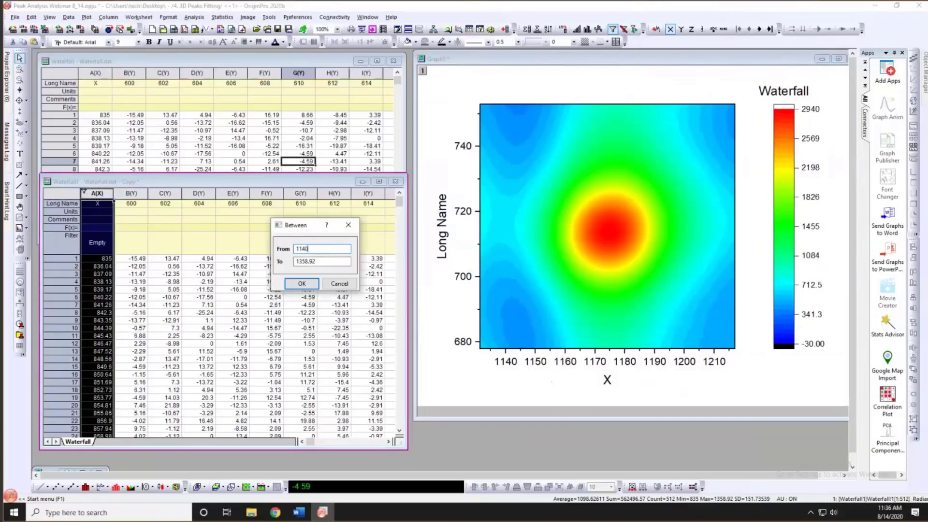
key(Tab)
text(1200)
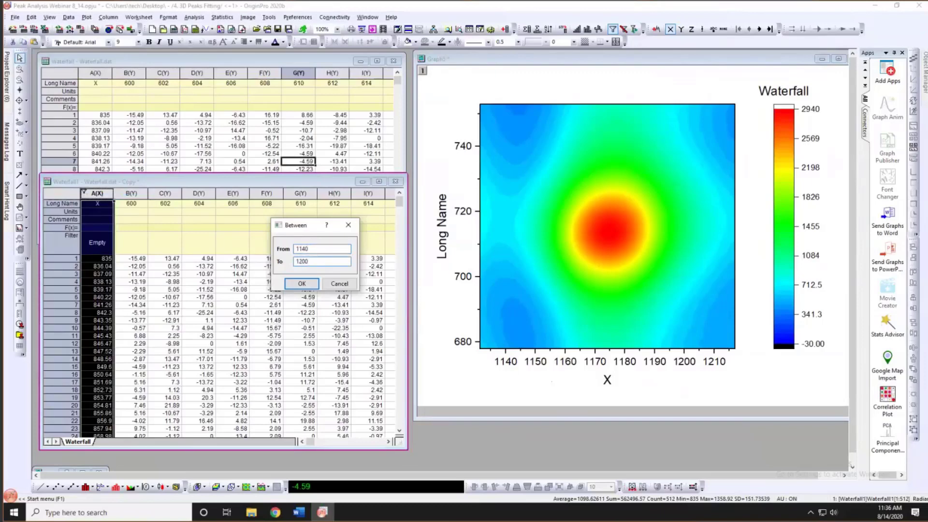
click(302, 284)
click(282, 320)
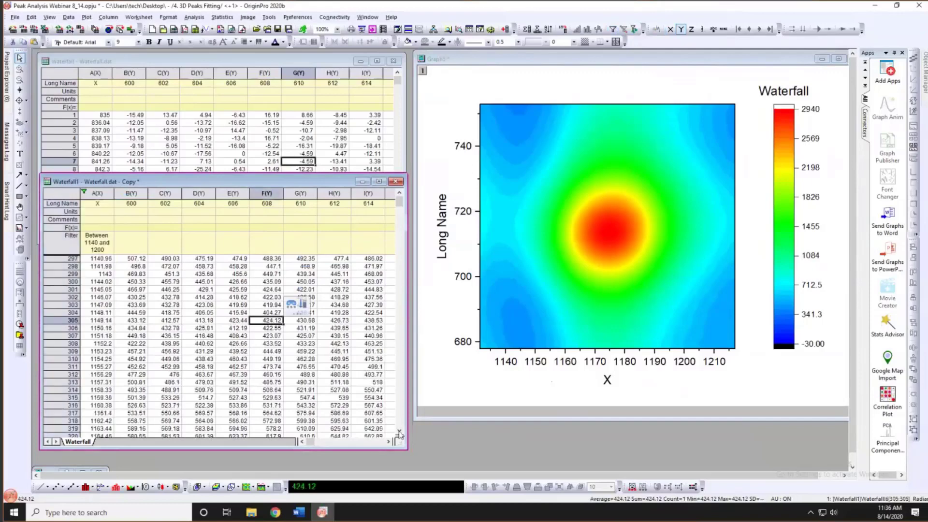
- Switch the copied workbook to the column list view, narrow its window, and look through the column Long Names
click(449, 397)
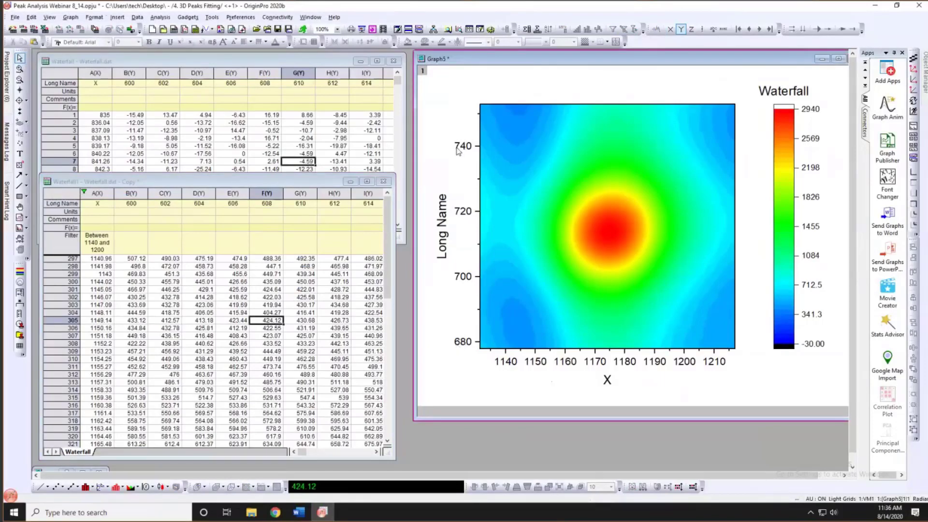
click(227, 181)
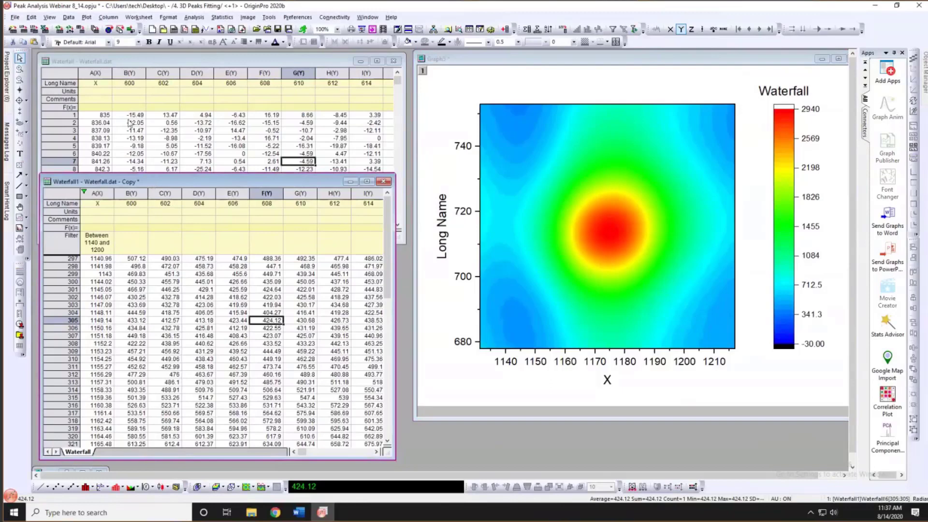
click(50, 18)
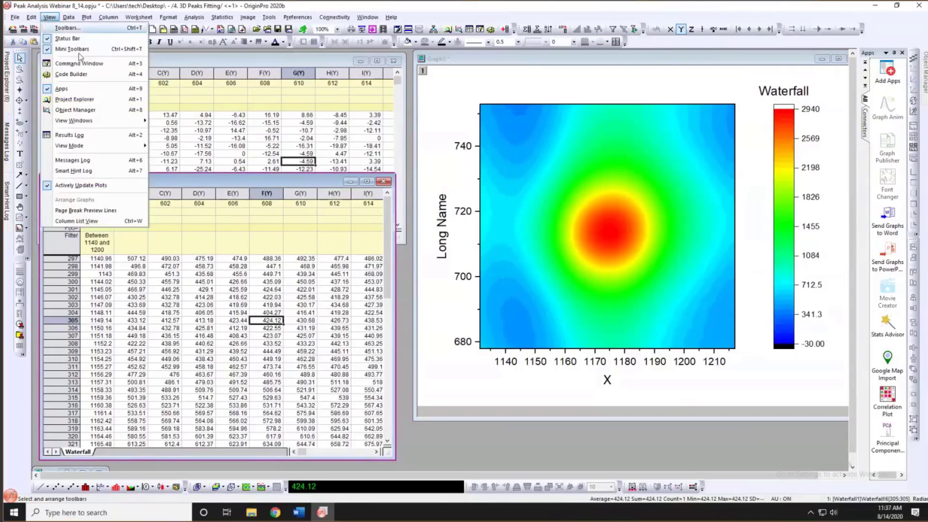
click(82, 226)
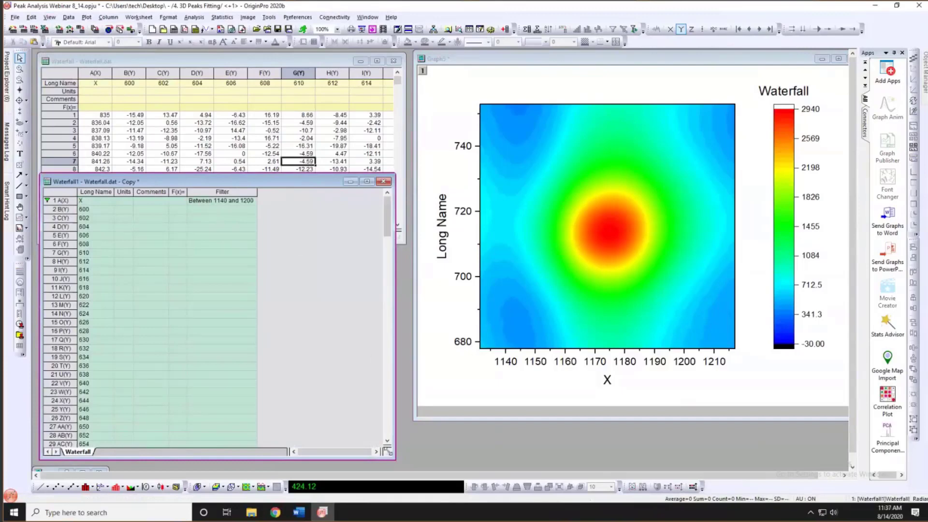
drag(388, 452, 366, 446)
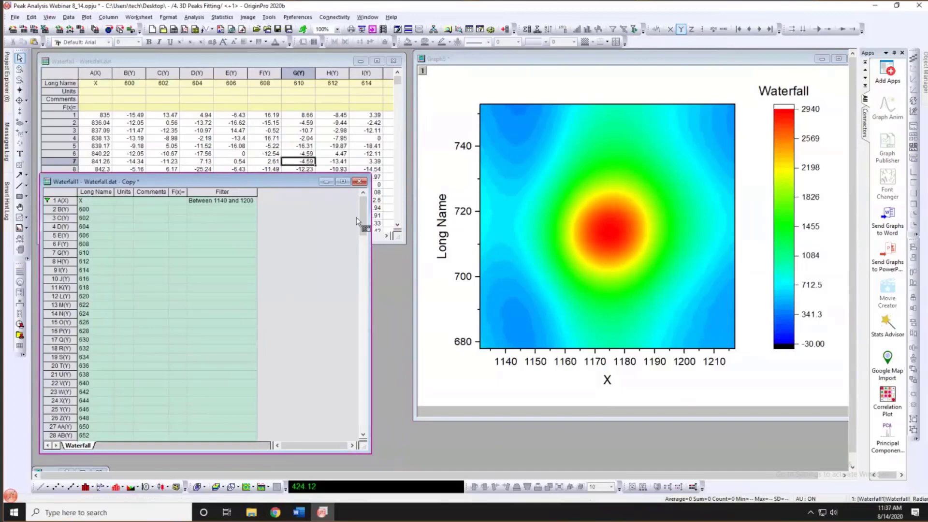
scroll(338, 218, down, 2)
scroll(338, 217, up, 2)
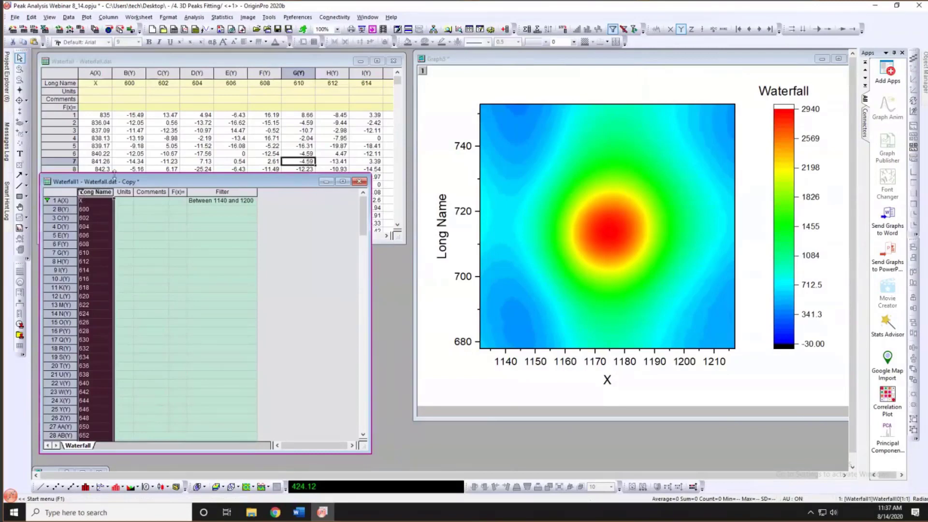
- Shorten the copied workbook's window and filter its columns to Long Names between 680 and 740
drag(114, 175, 109, 251)
click(87, 278)
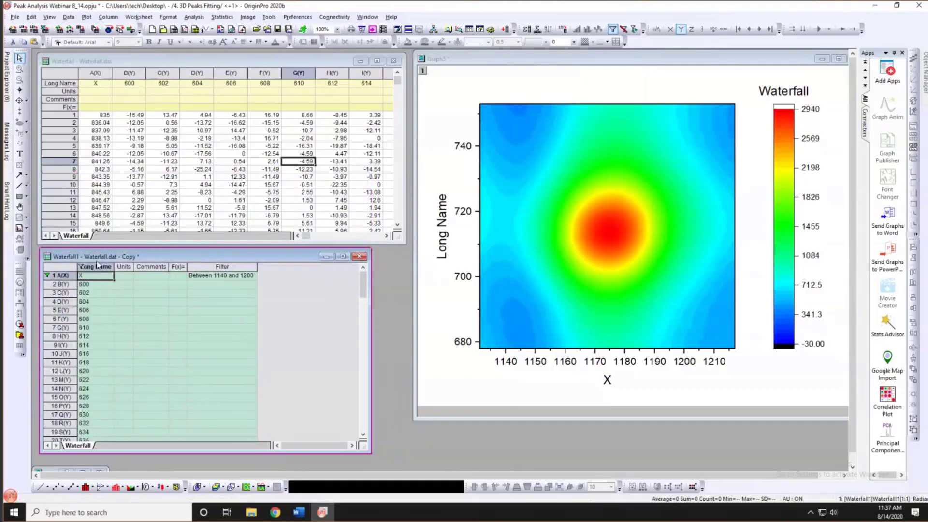
click(110, 271)
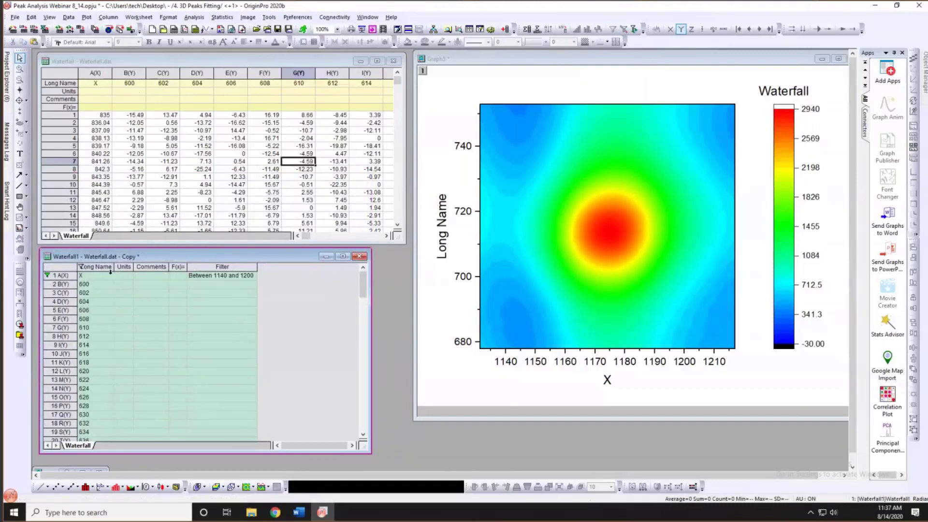
click(81, 267)
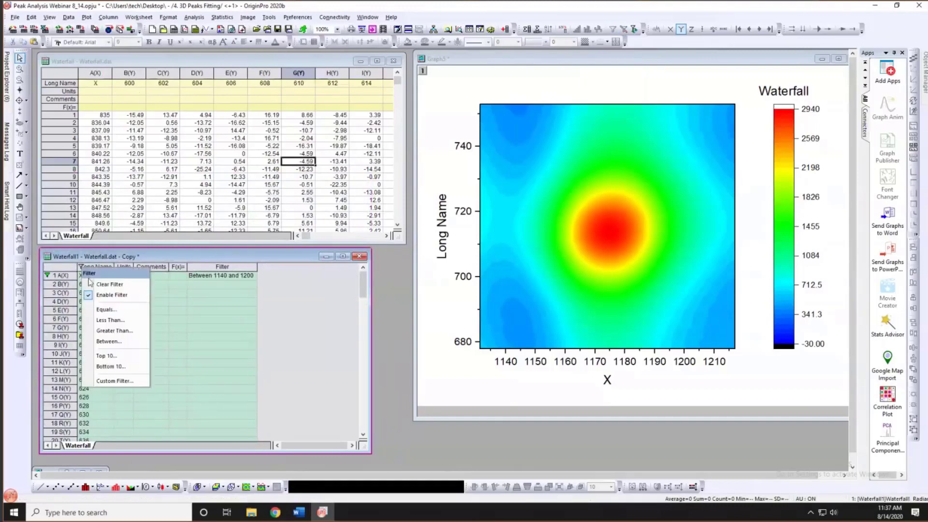
click(109, 342)
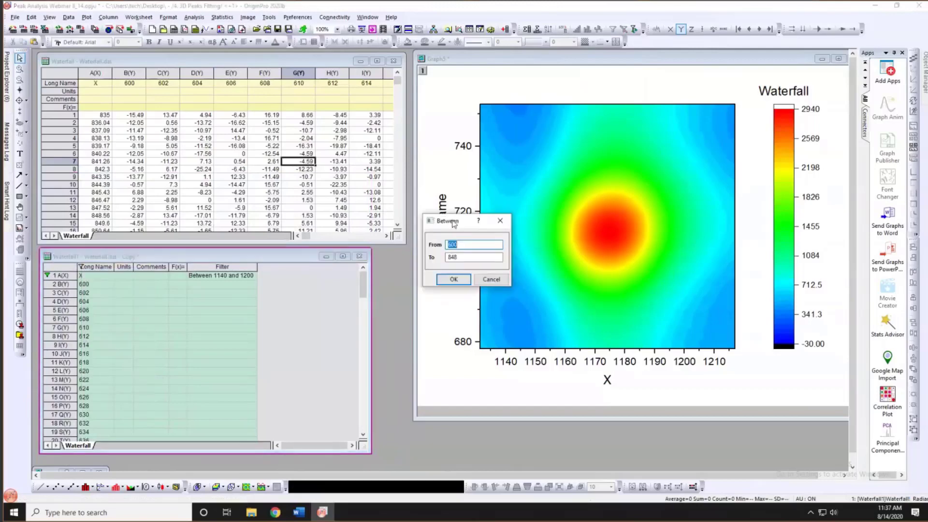
drag(453, 222, 244, 292)
click(246, 321)
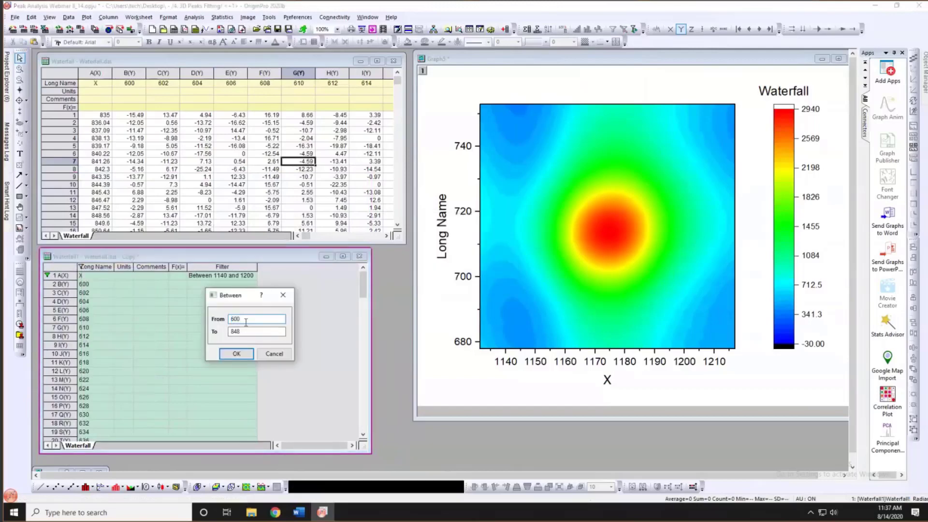
double_click(246, 321)
text(680)
key(Tab)
text(740)
click(227, 355)
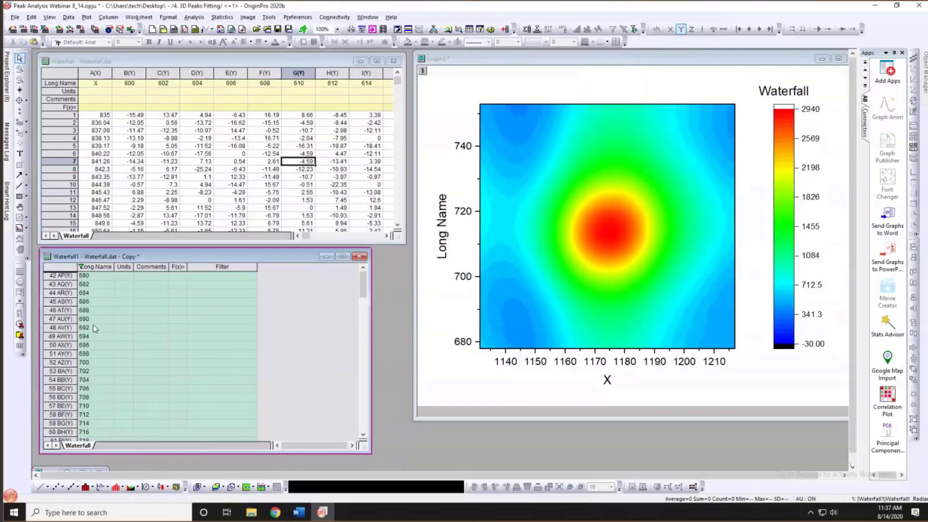
- Extend the Long Name filter with a custom condition that also keeps the first column: x.between(680,740)or i=1
click(81, 268)
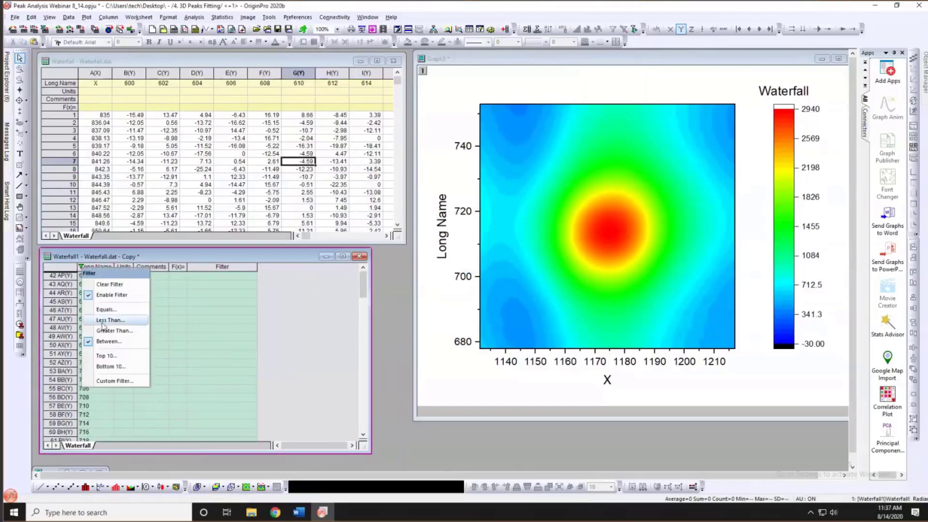
click(112, 380)
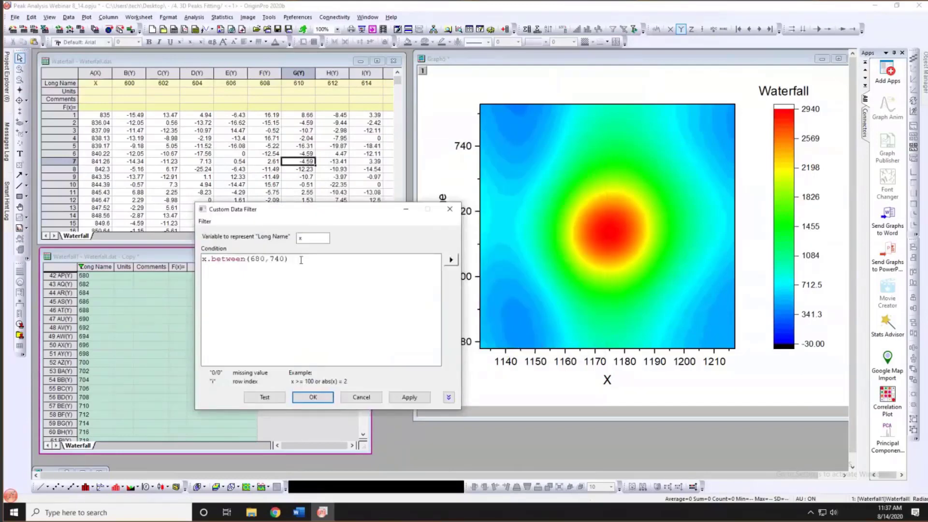
text(or i=1)
drag(311, 211, 297, 203)
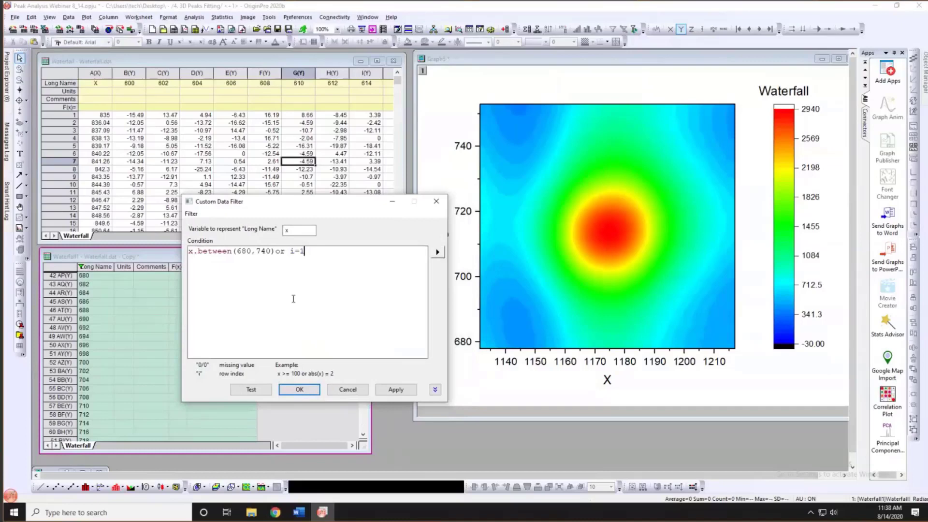
click(257, 393)
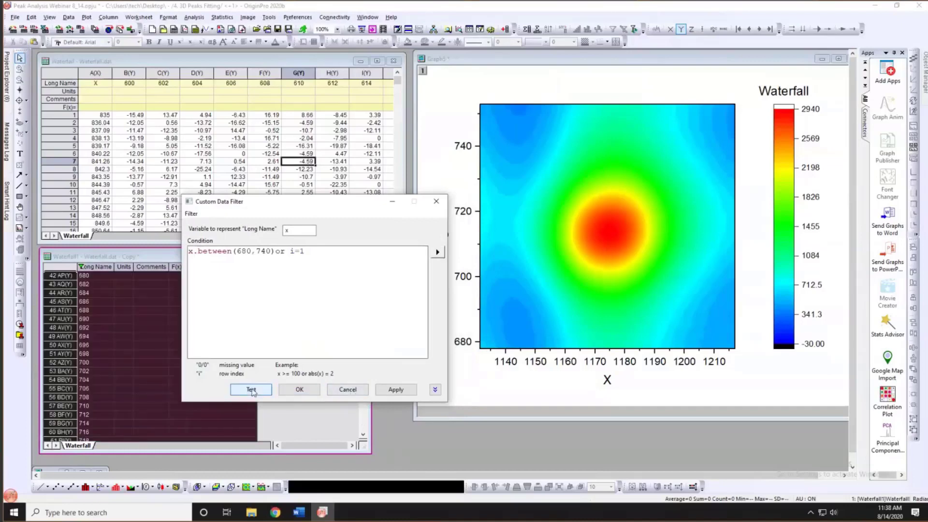
click(390, 391)
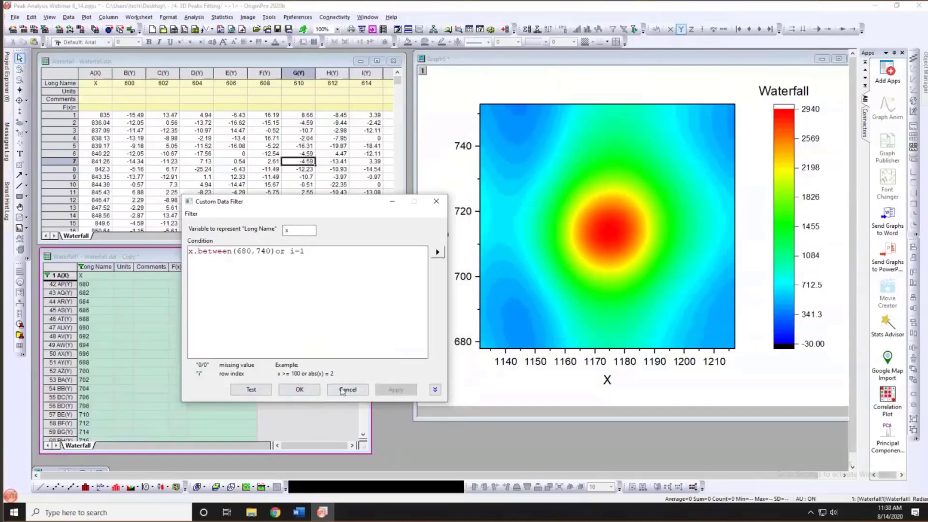
click(299, 389)
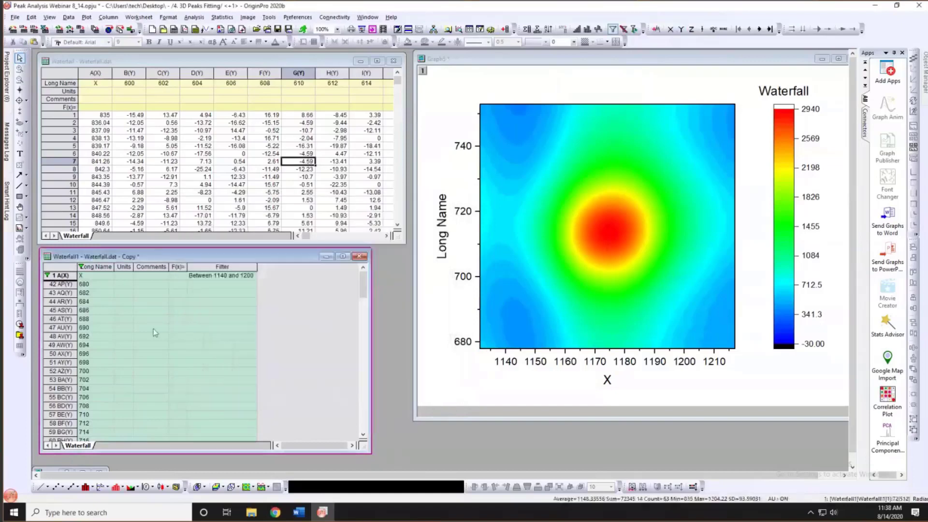
- Return the copied workbook to the normal worksheet view and delete the stray "Viogt" text label from it
click(311, 317)
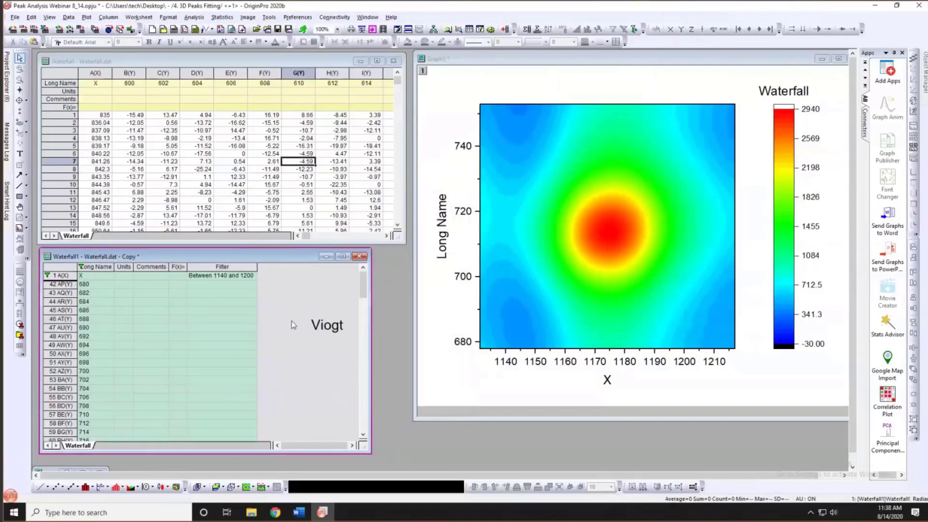
click(49, 17)
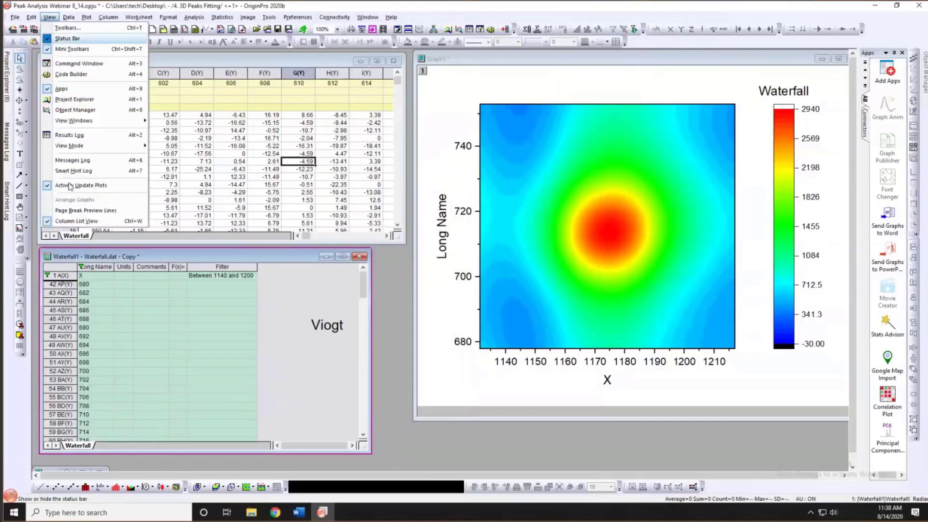
click(87, 222)
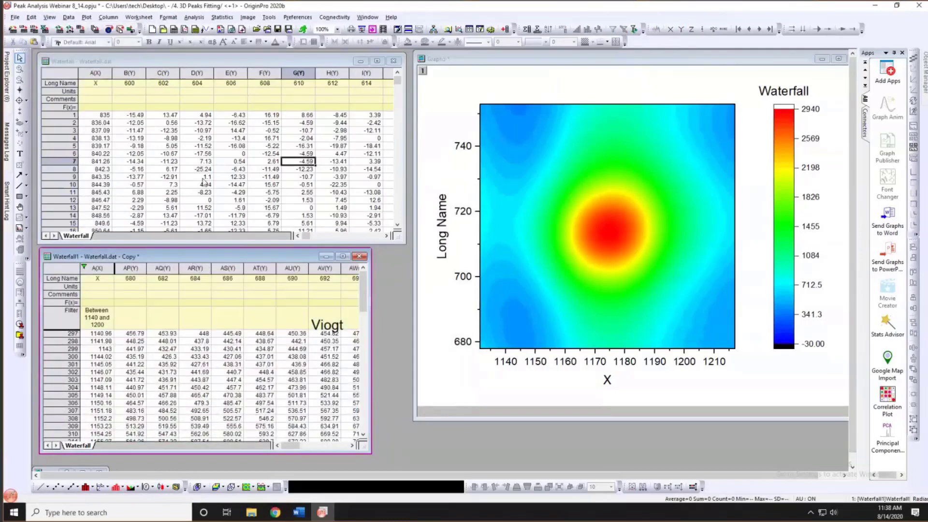
drag(203, 256, 209, 134)
click(342, 213)
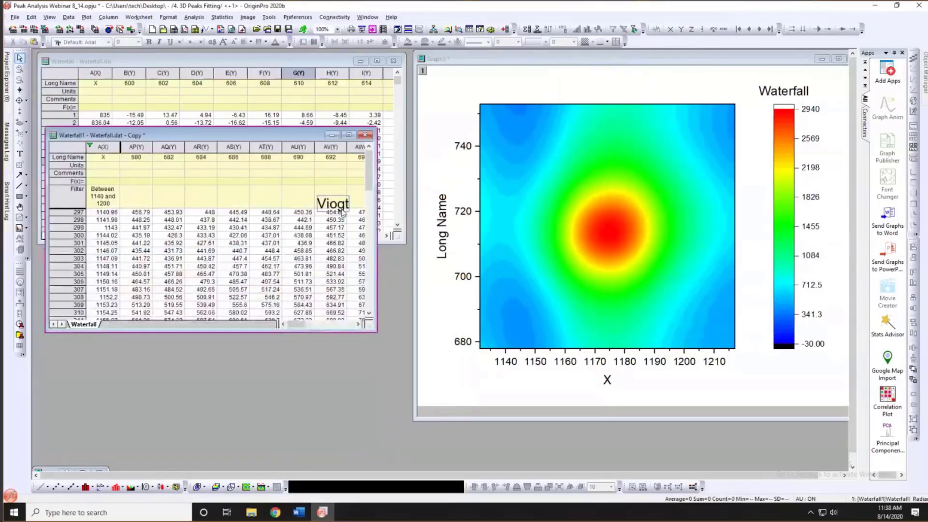
key(Delete)
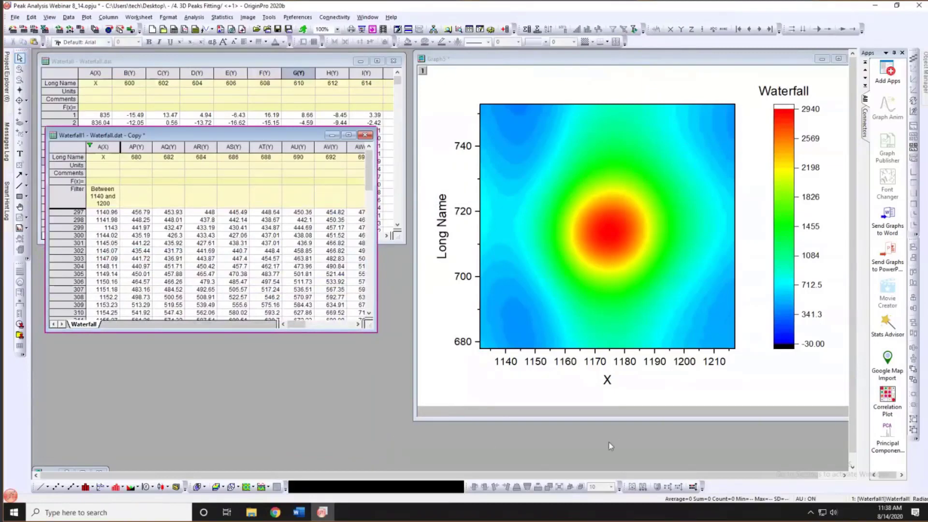
- Enlarge the copied workbook's window and select the filtered data from column 680, row 297 through column 740, row 354
drag(610, 445, 621, 445)
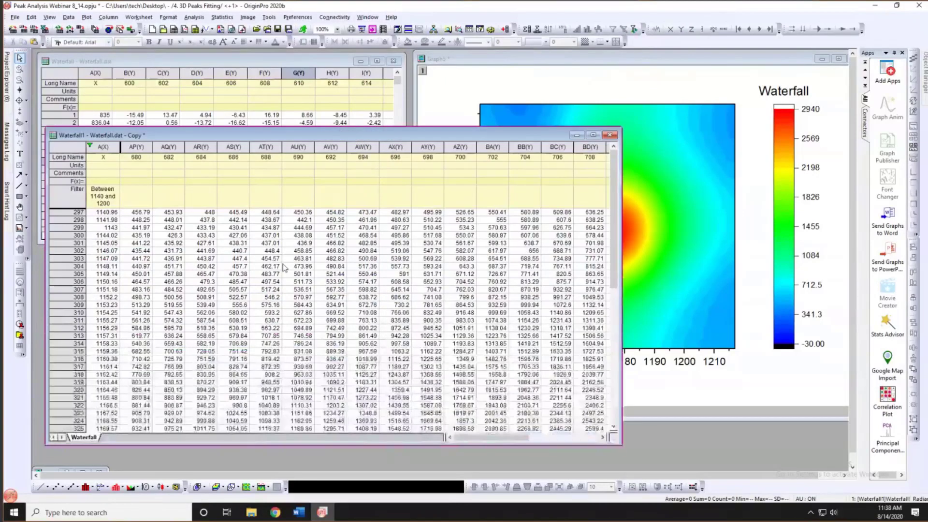
click(143, 213)
drag(486, 436, 594, 436)
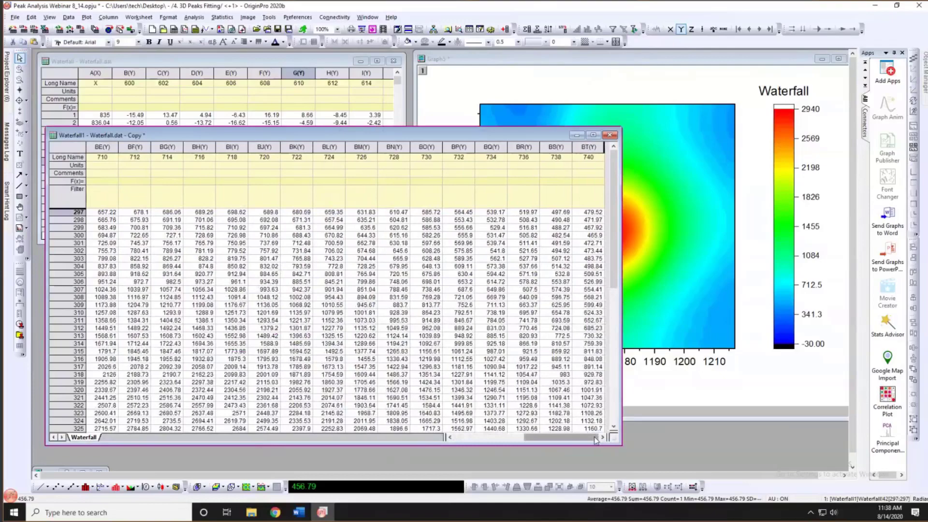
drag(619, 290, 613, 424)
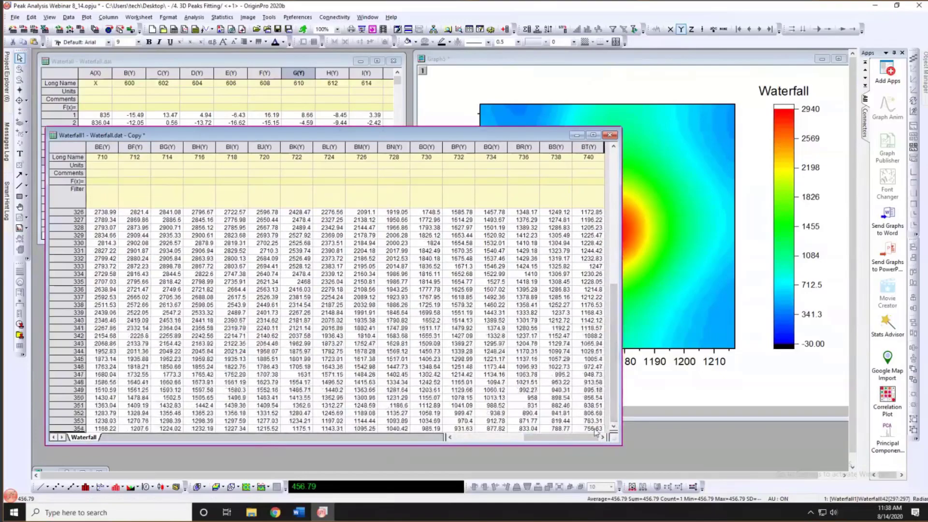
shift+click(596, 431)
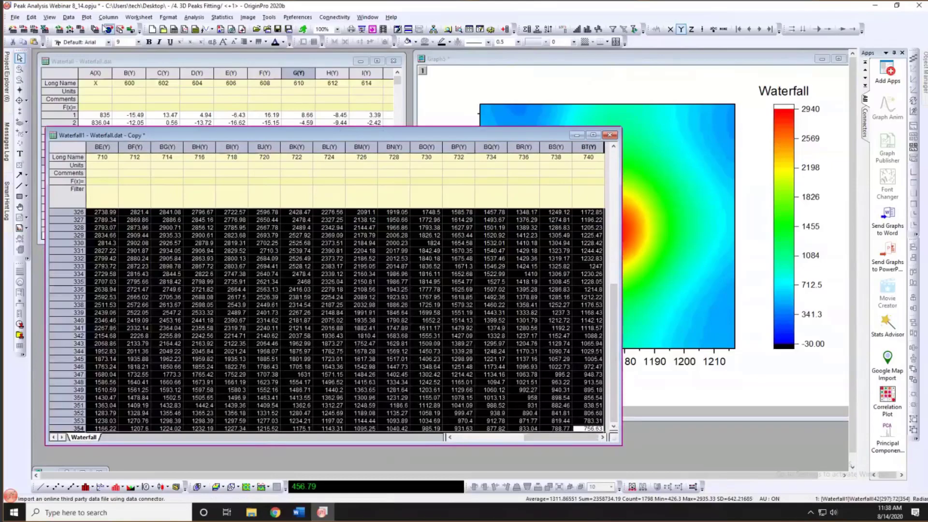
- Plot the selection as a Contour - Color Fill graph with X values from the 1st column in worksheet, and enlarge and reposition its window
click(87, 18)
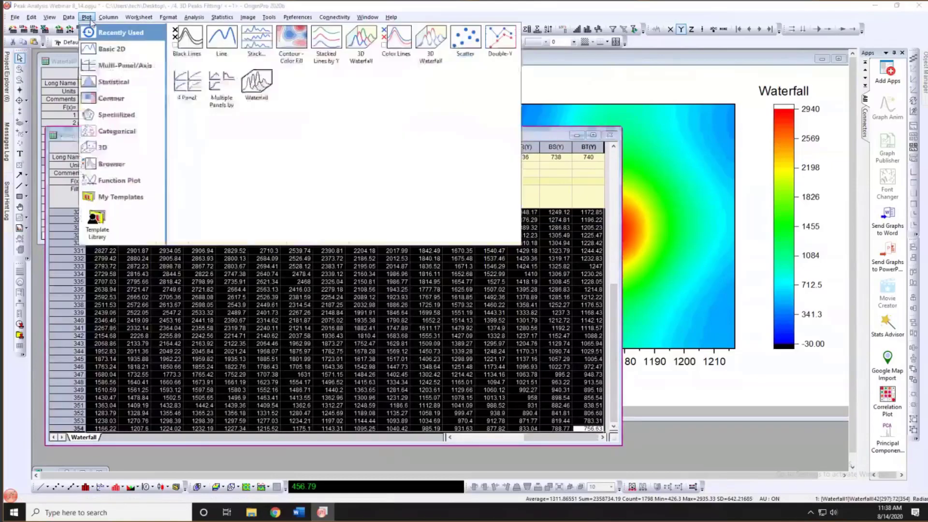
click(288, 45)
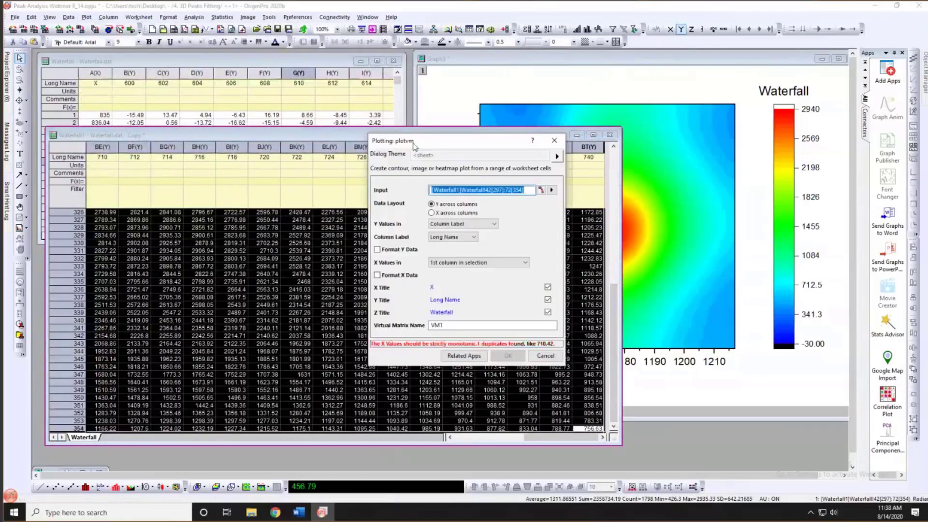
drag(387, 140, 295, 93)
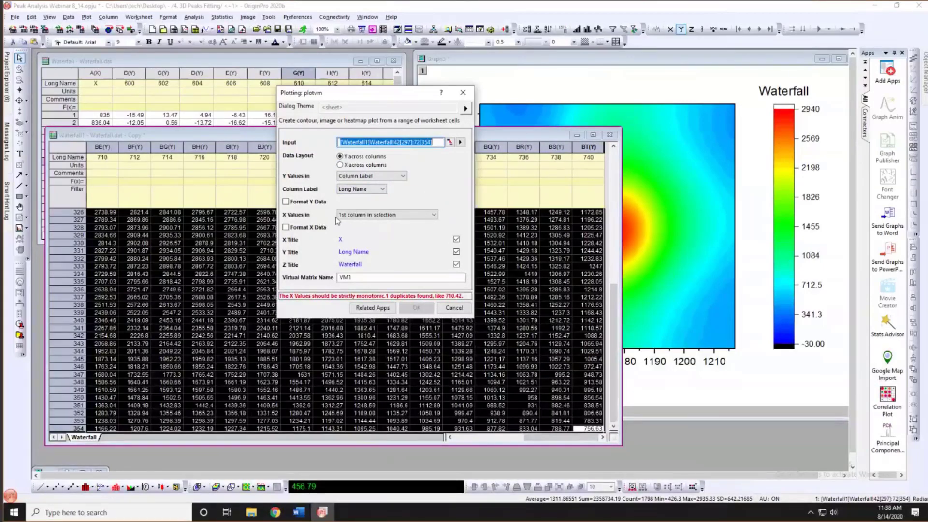
click(387, 214)
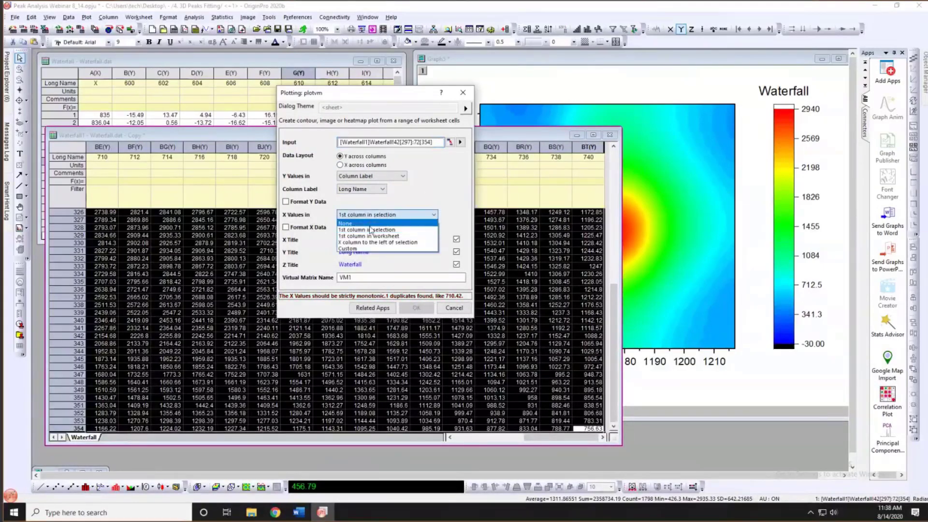
click(370, 235)
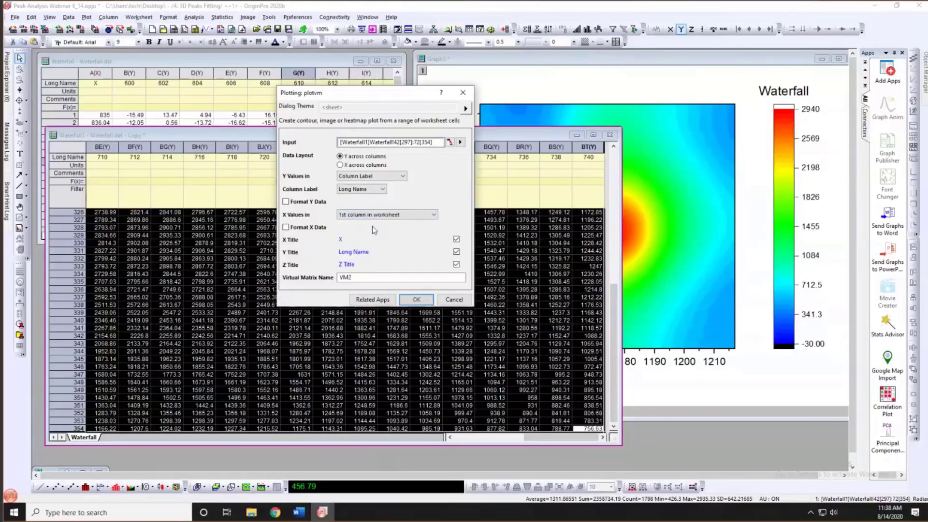
click(414, 299)
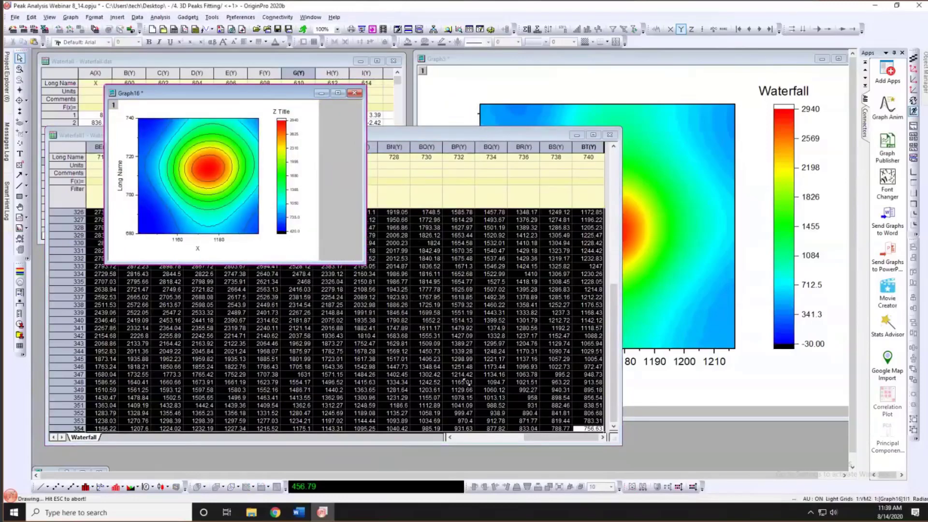
drag(468, 383, 468, 384)
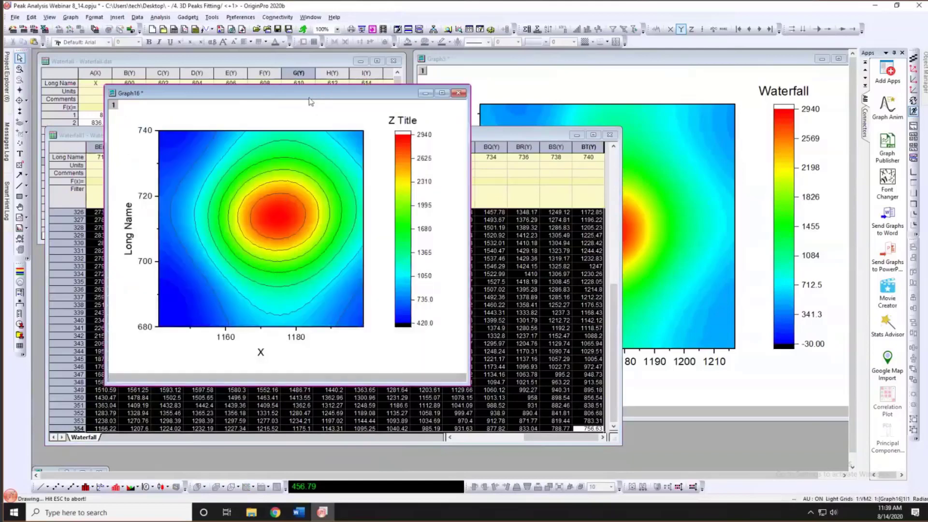
drag(311, 101, 237, 102)
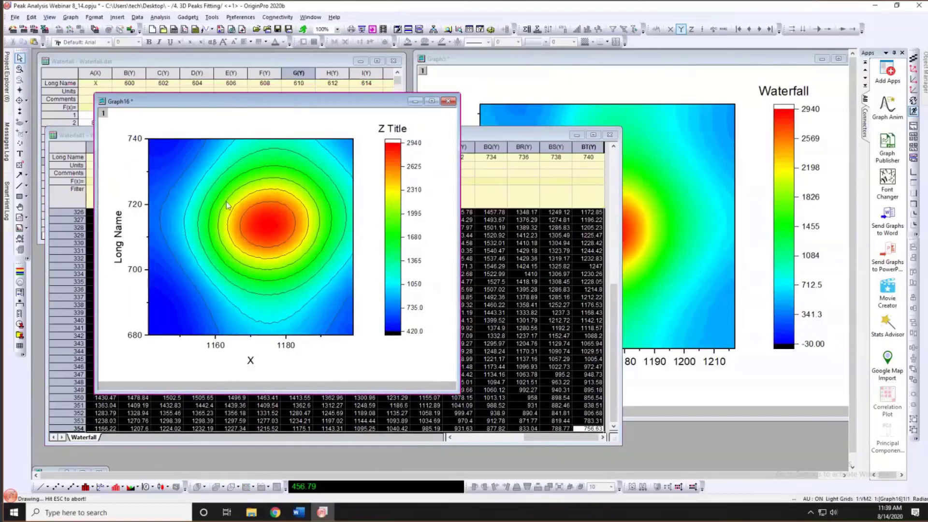
- Run a Nonlinear Surface Fit on the new contour graph with the Gauss2D function, fit until converged, and output the results
click(165, 22)
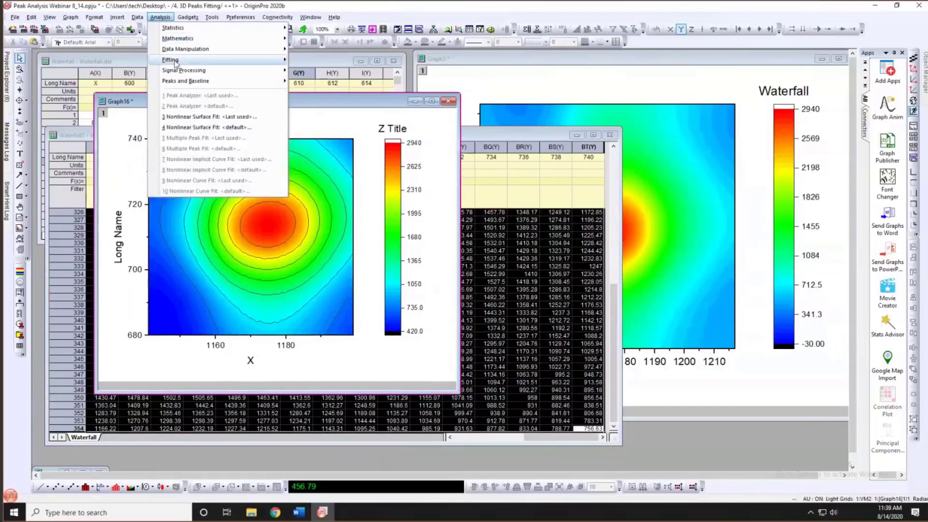
mouse_move(185, 61)
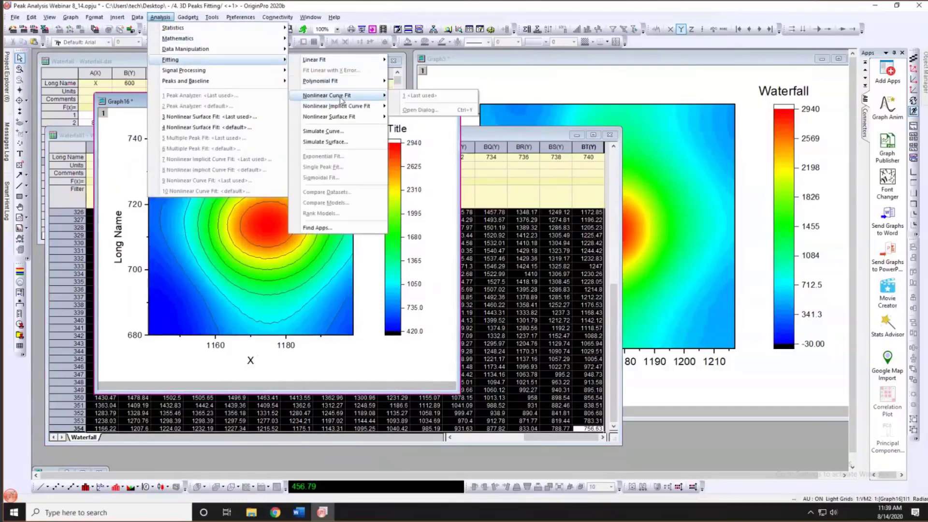
mouse_move(331, 111)
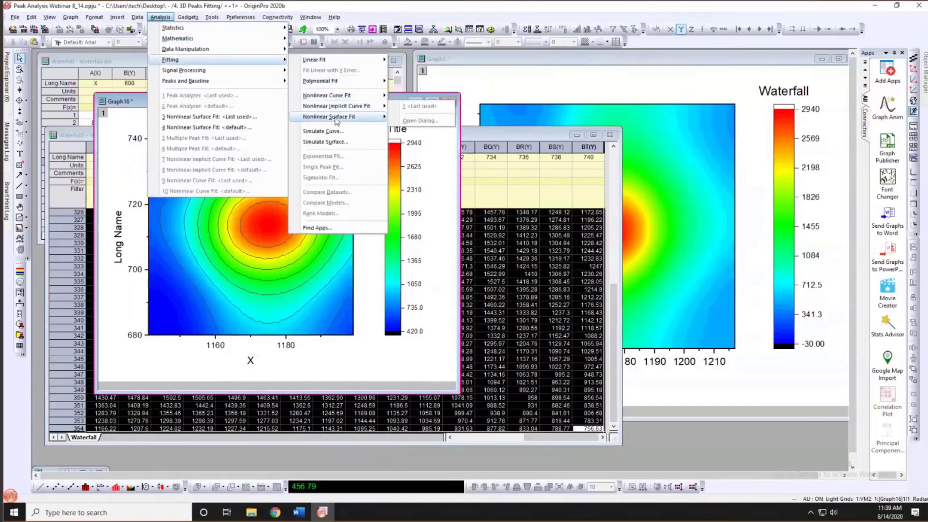
click(421, 132)
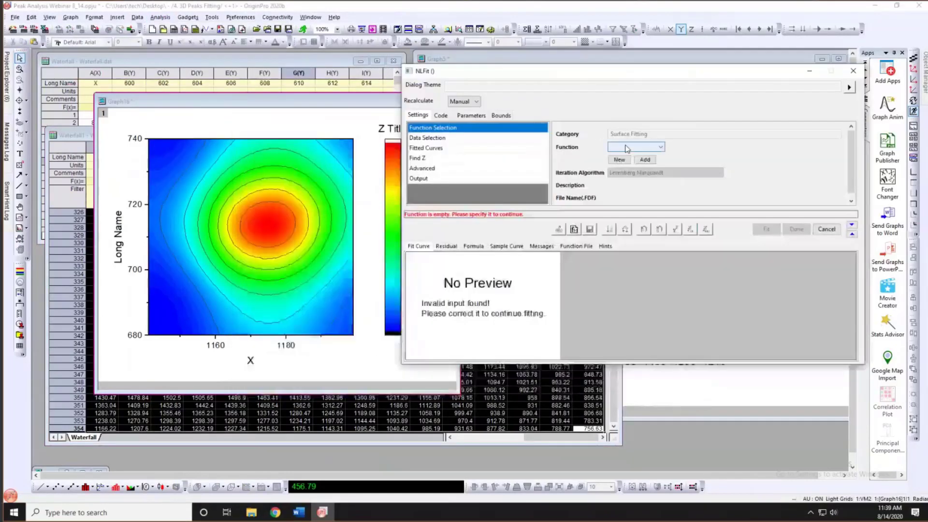
click(627, 148)
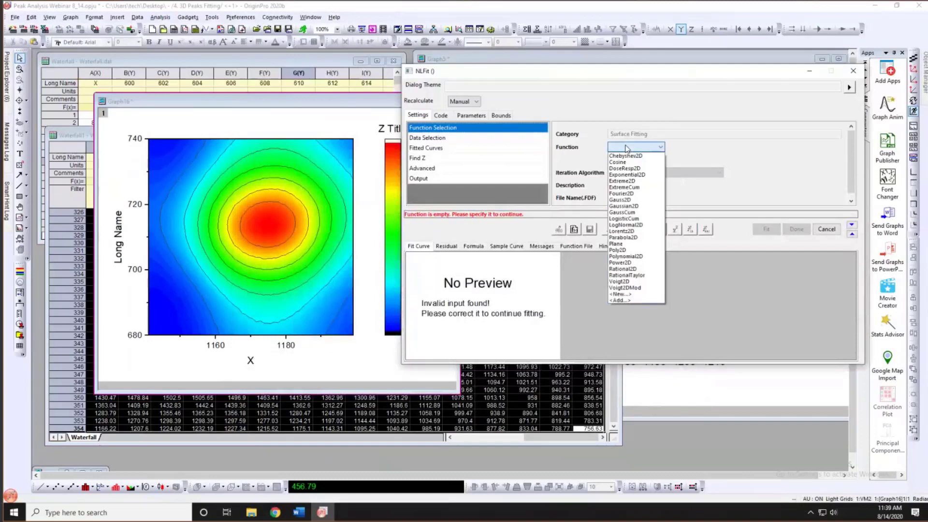
click(620, 199)
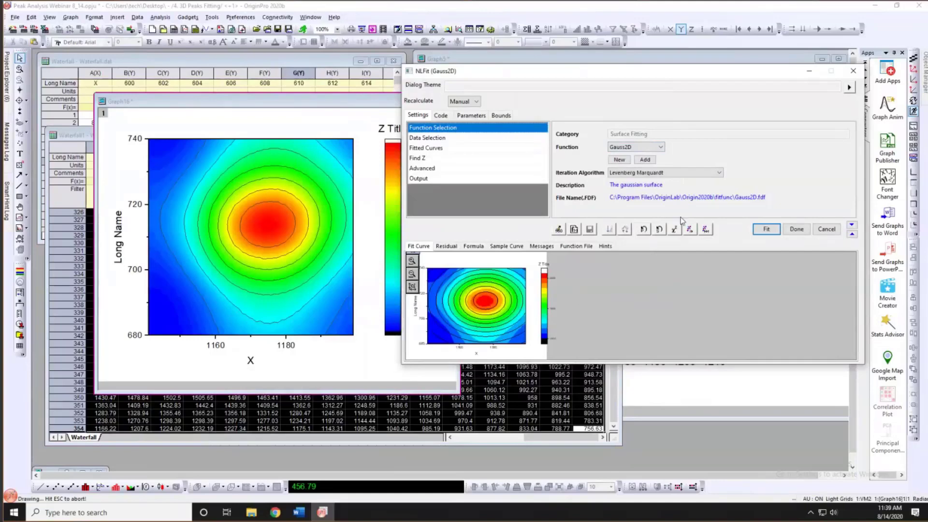
click(705, 229)
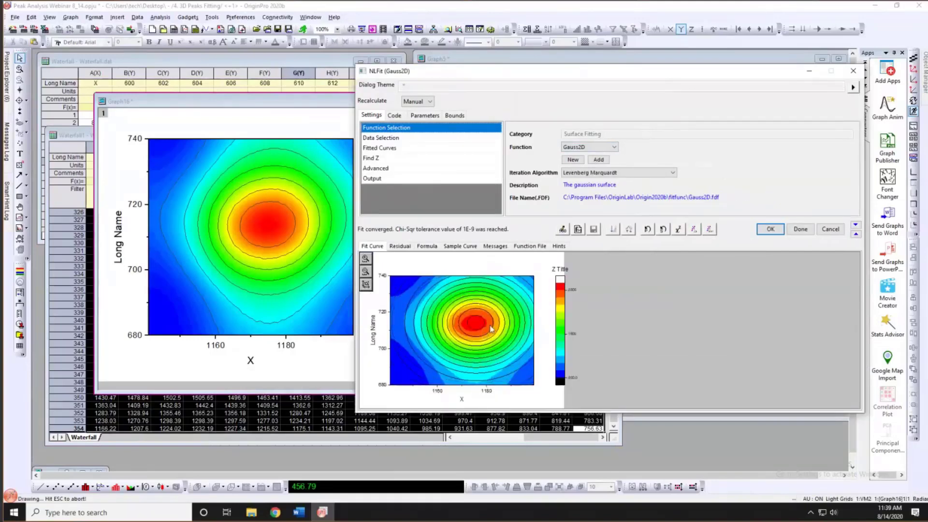
click(770, 230)
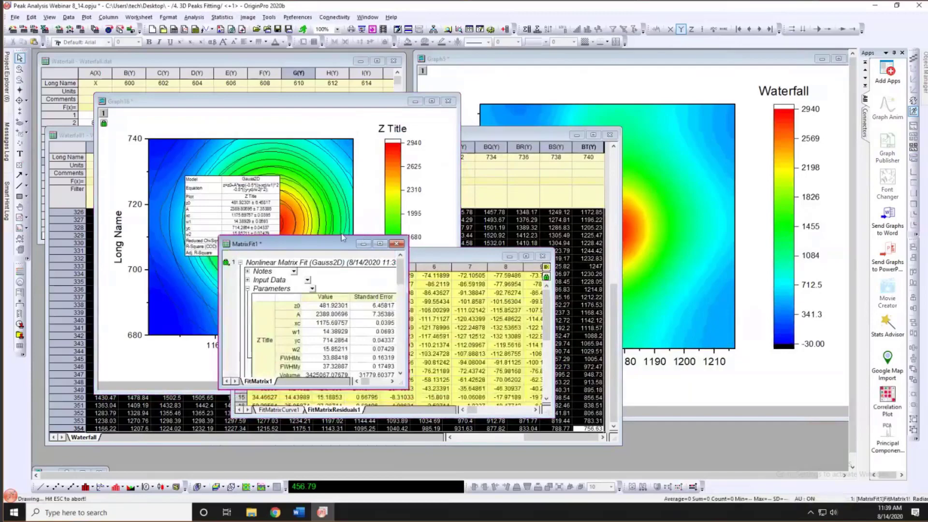
- Enlarge the surface fit report window and place it beside the original Waterfall contour graph
drag(337, 249, 388, 72)
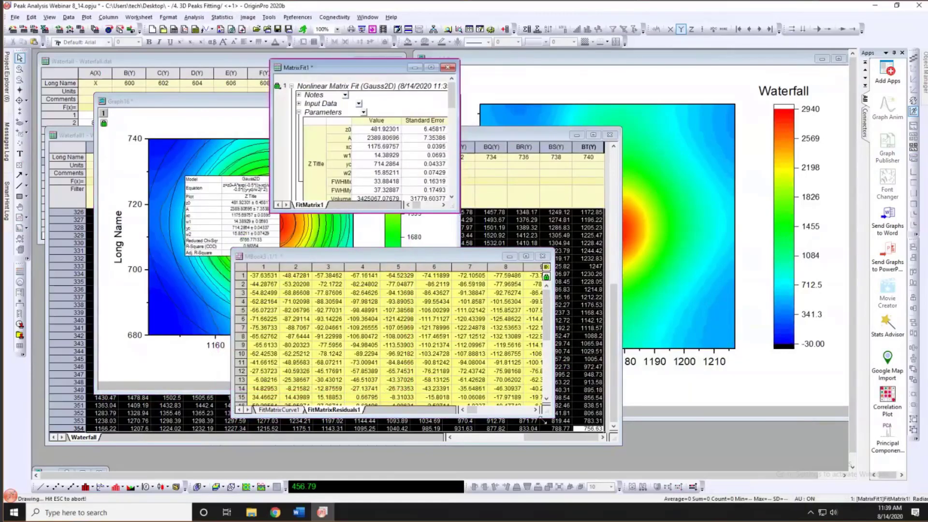
drag(457, 211, 524, 420)
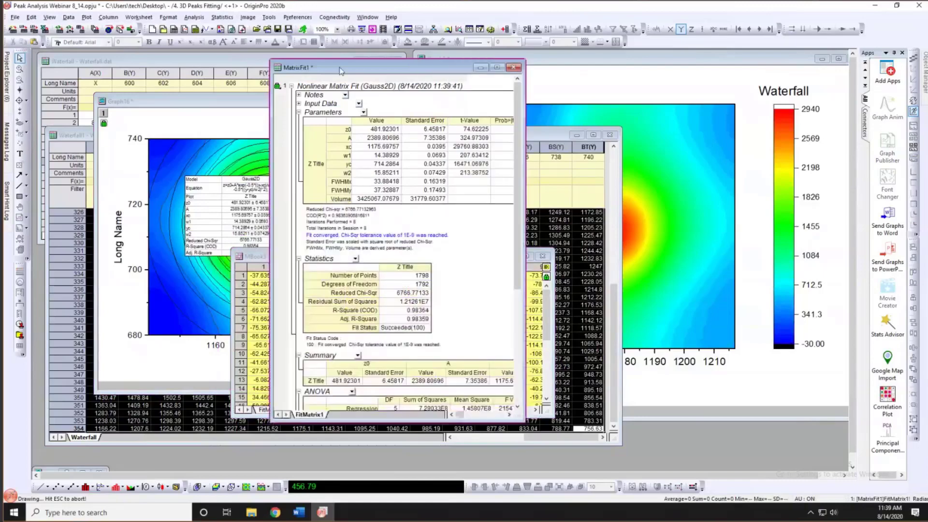
drag(430, 67, 241, 66)
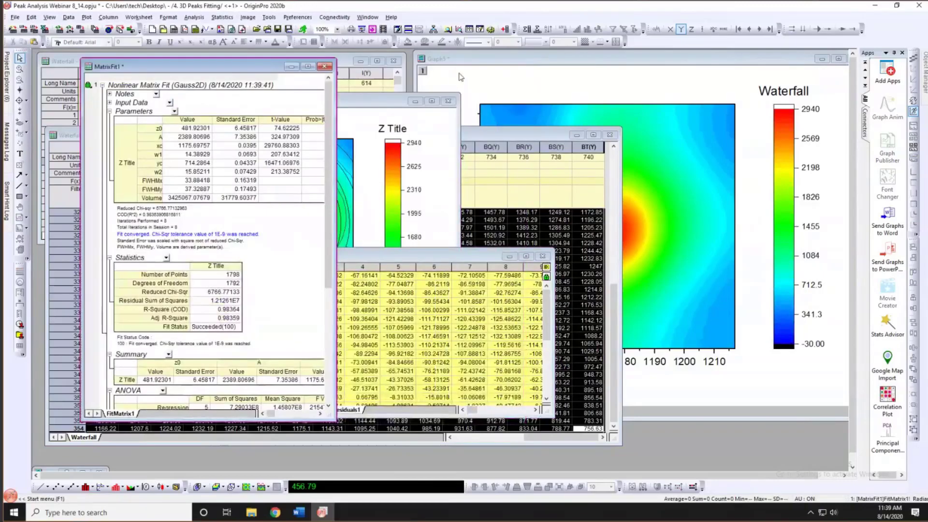
- Rescale the original Waterfall contour graph to its full range and examine the xc and yc peak centre parameters in the fit report
click(458, 81)
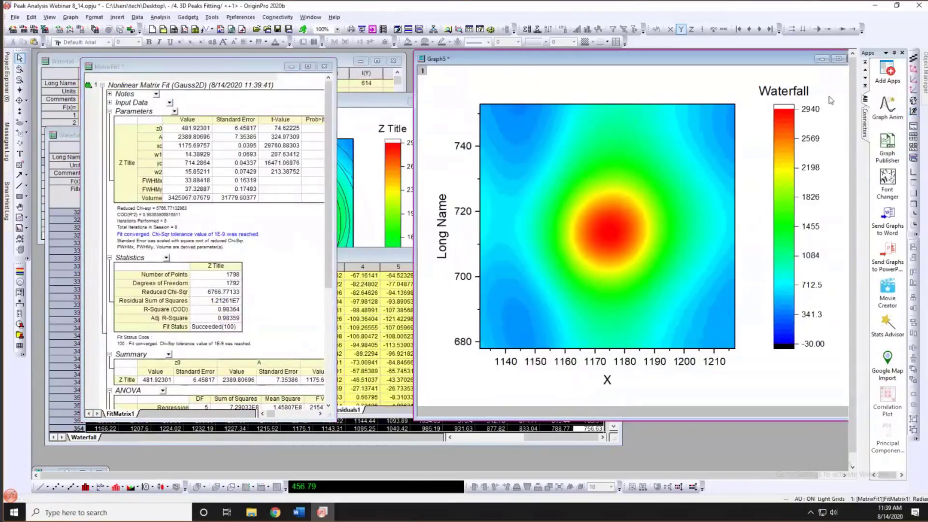
key(ctrl+r)
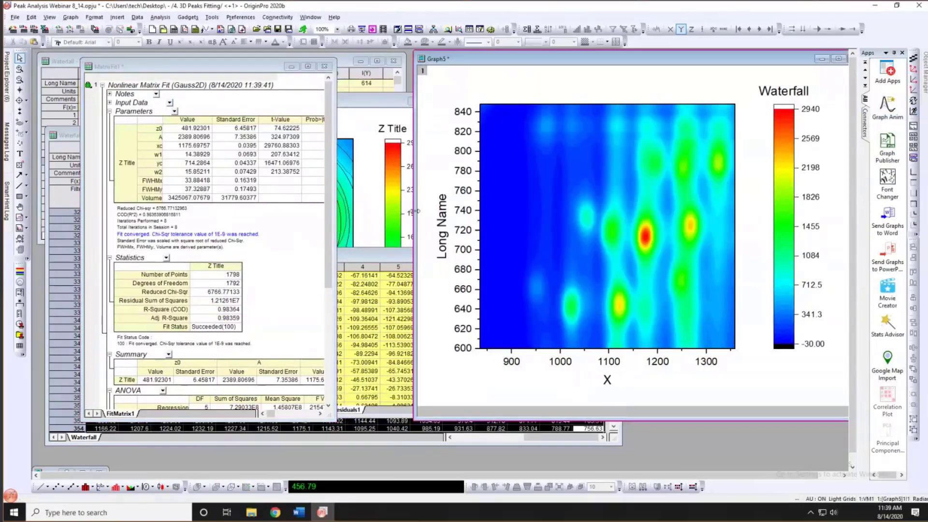
click(158, 146)
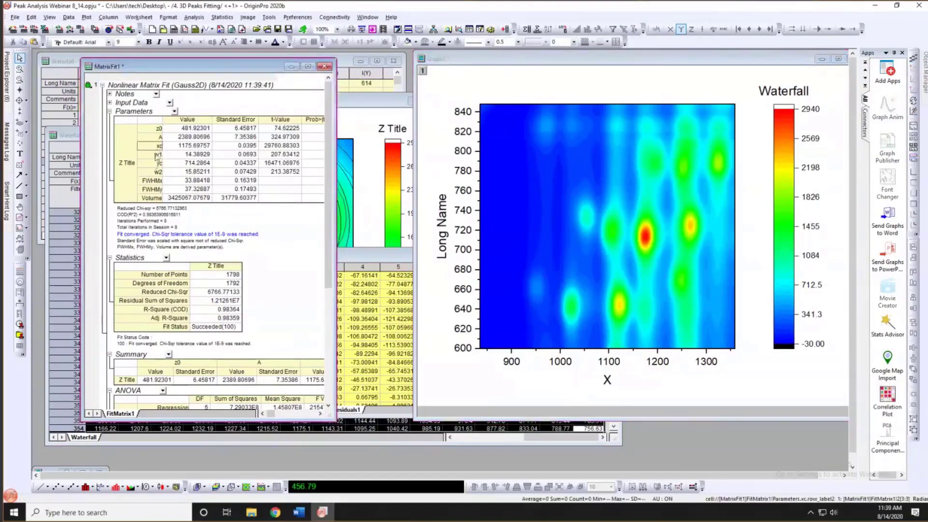
click(156, 164)
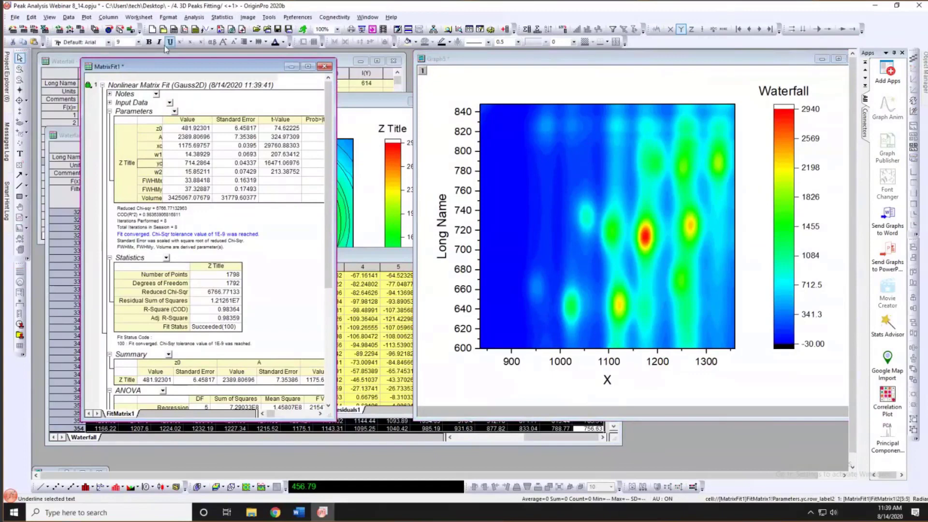
- Create a new workbook and copy the fitted xc and yc values into the first row of columns A and B
click(174, 29)
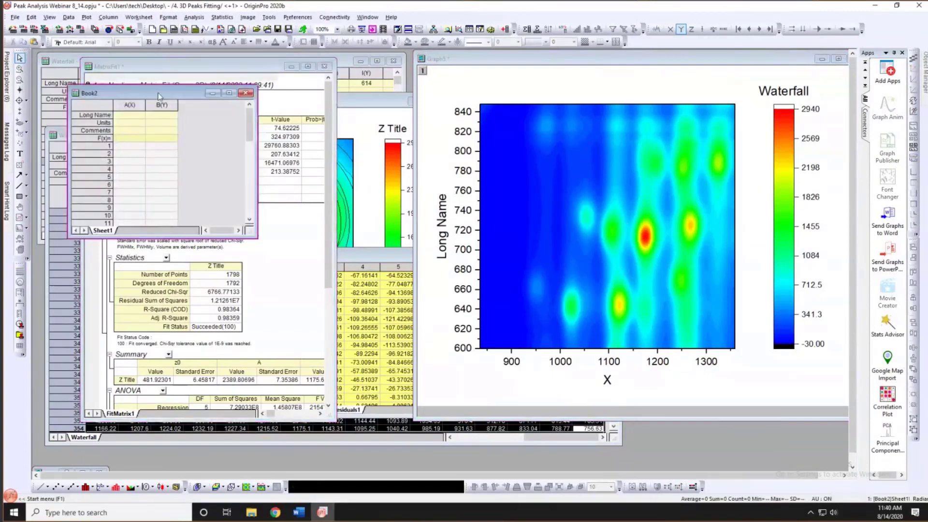
drag(158, 96, 479, 111)
click(194, 148)
drag(195, 154, 463, 167)
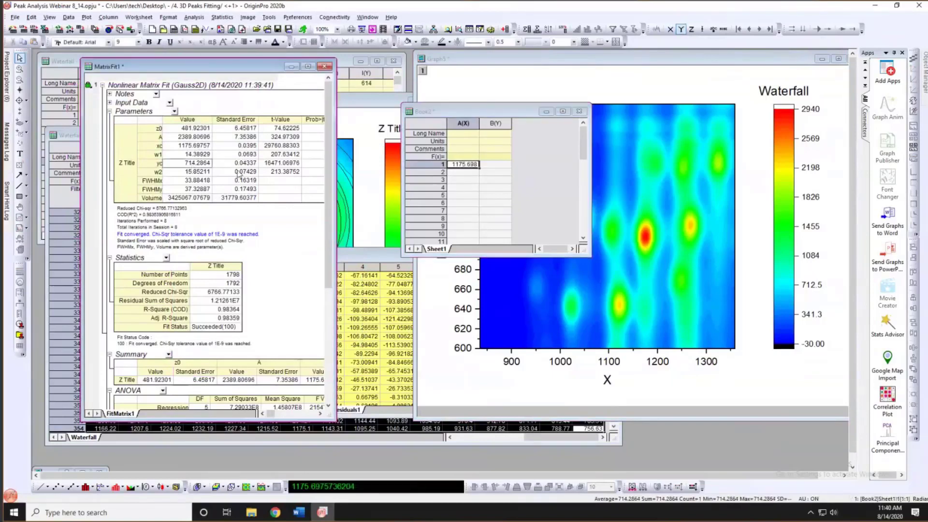
drag(195, 163, 495, 165)
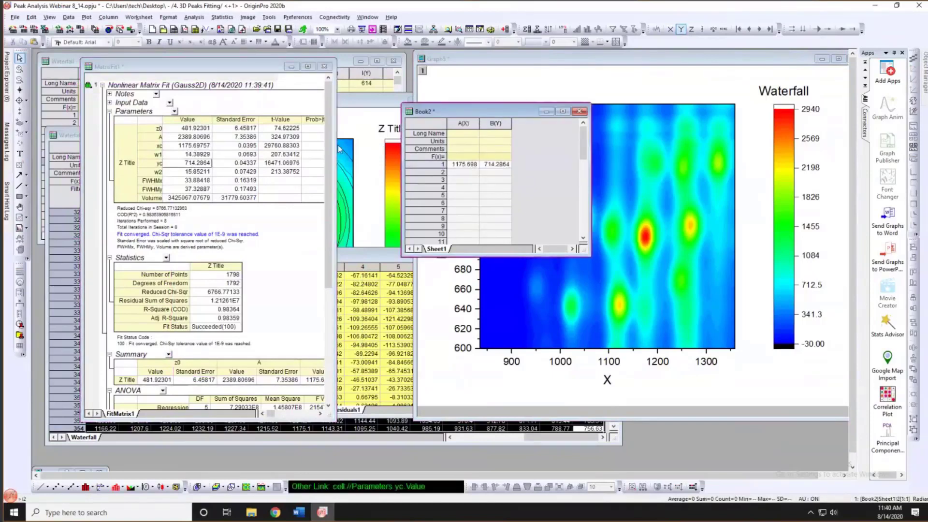
- Copy column B of the new workbook and paste it as a plot onto the Waterfall contour graph without rescaling the axes
drag(501, 111, 253, 154)
click(247, 166)
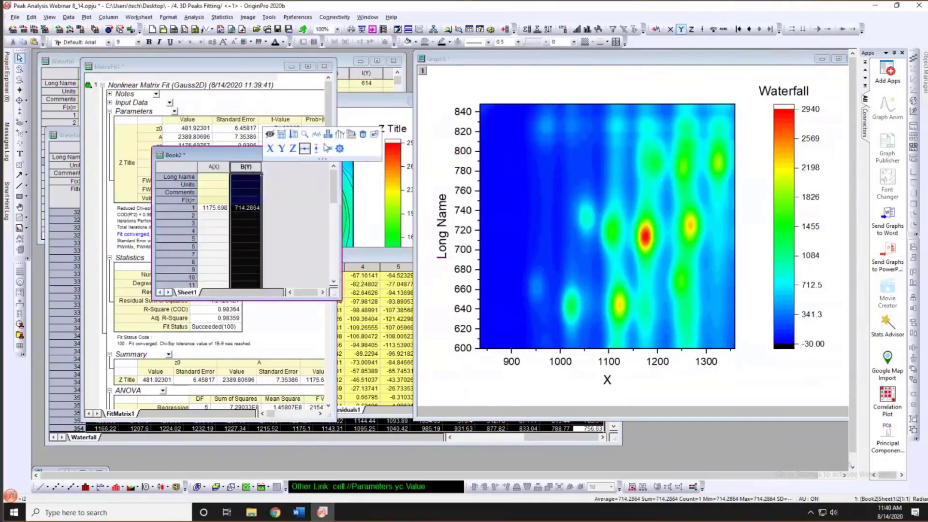
click(351, 136)
click(616, 182)
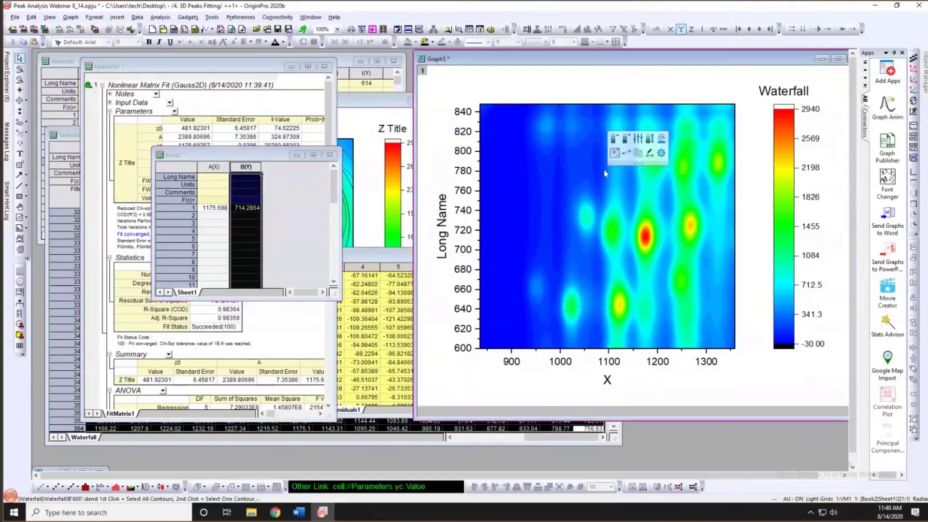
right_click(604, 170)
click(560, 176)
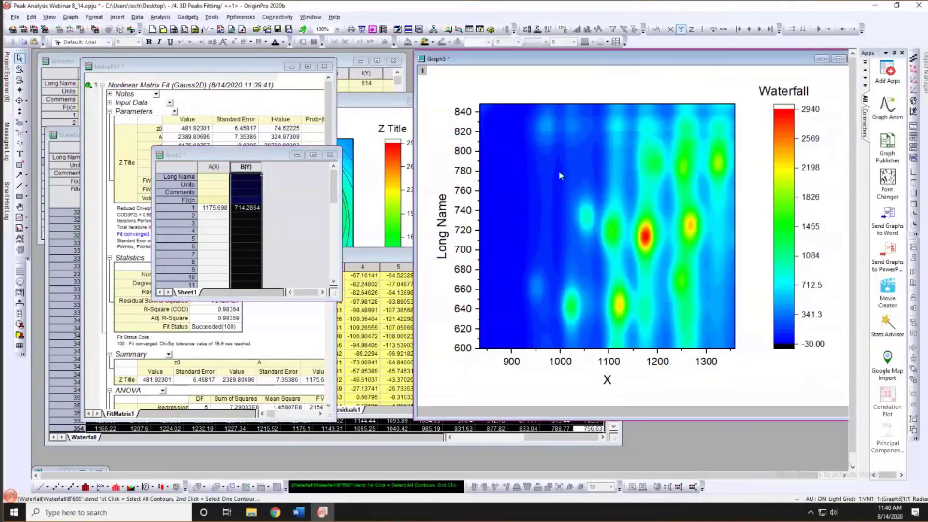
right_click(559, 175)
click(587, 177)
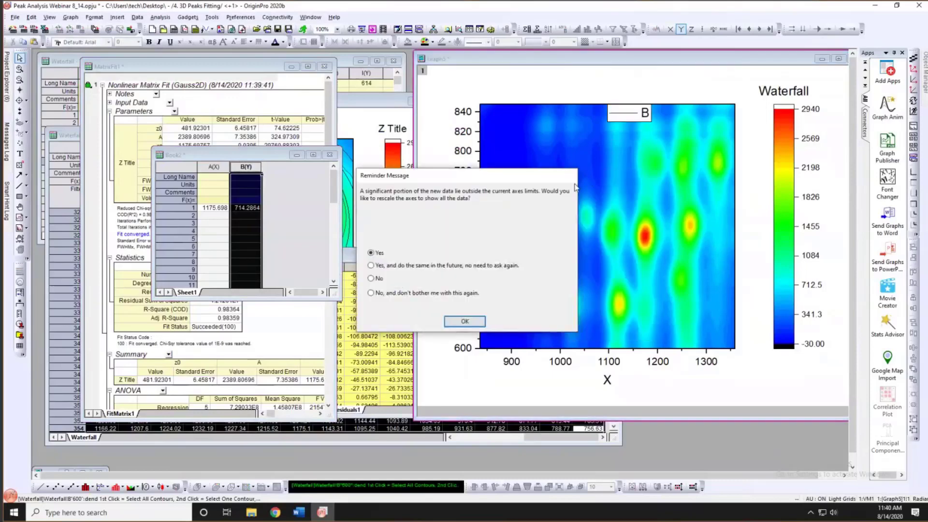
click(394, 281)
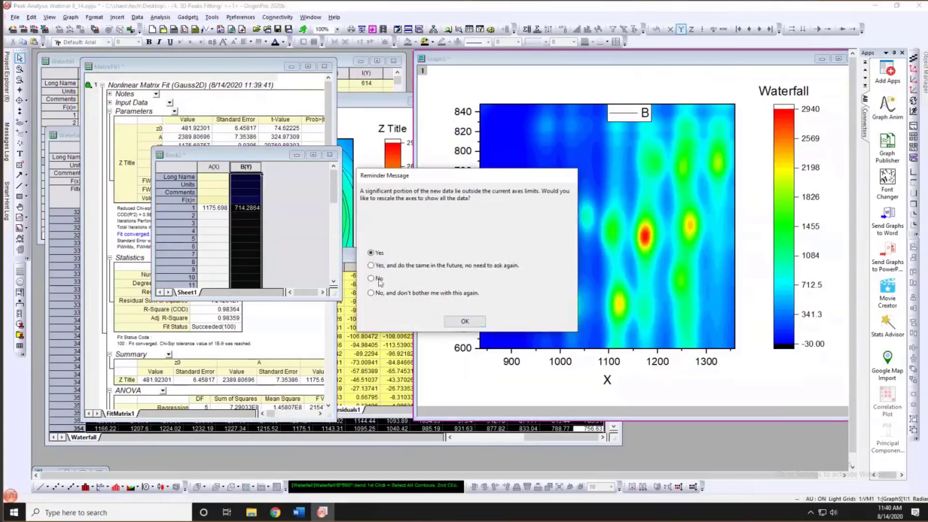
click(465, 322)
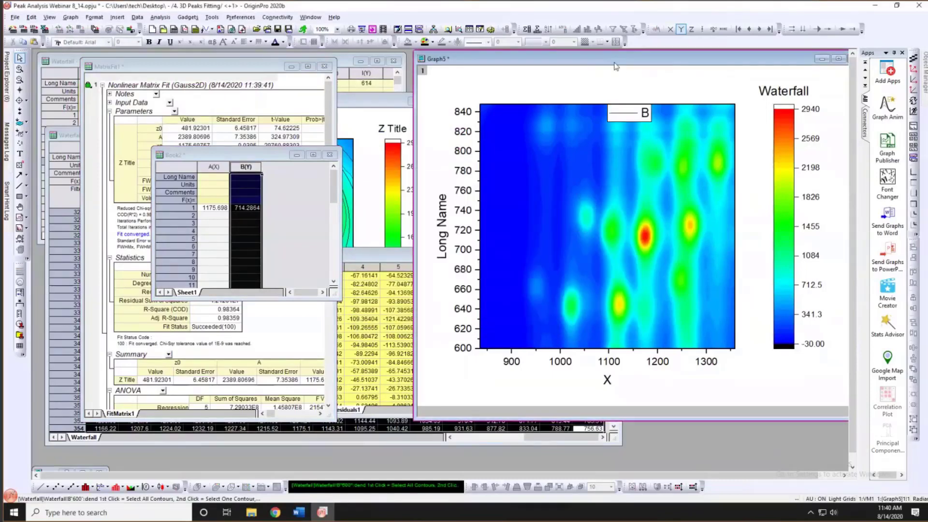
- Change the pasted B plot on the contour graph to a scatter plot and place the graph window beside the fit report
drag(614, 60, 324, 82)
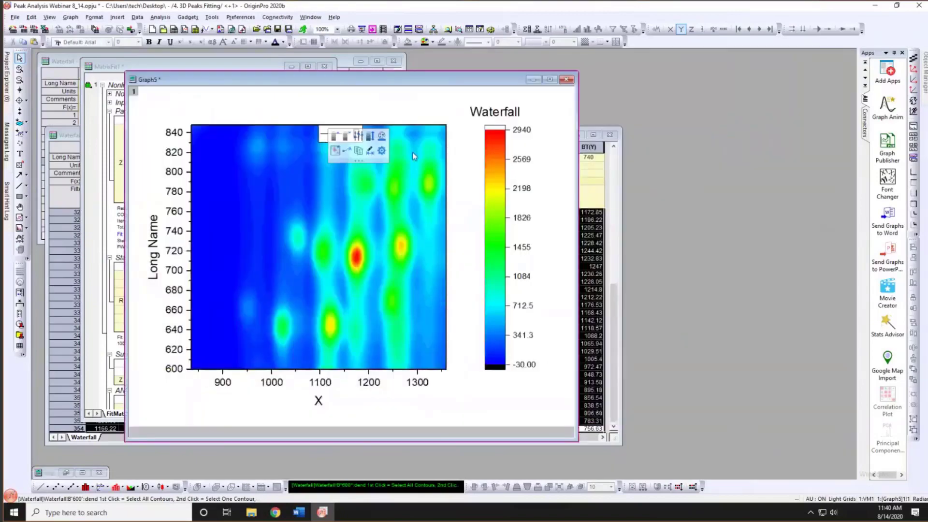
click(49, 17)
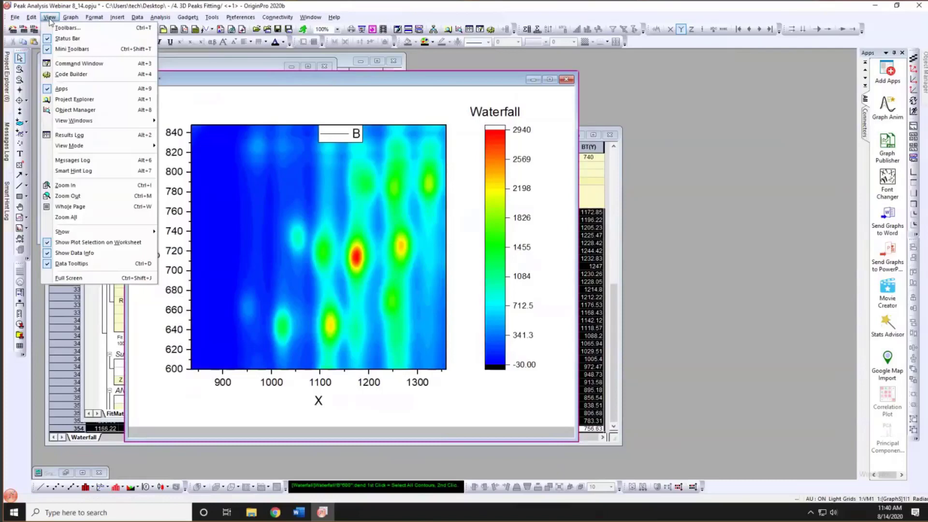
click(75, 109)
click(786, 91)
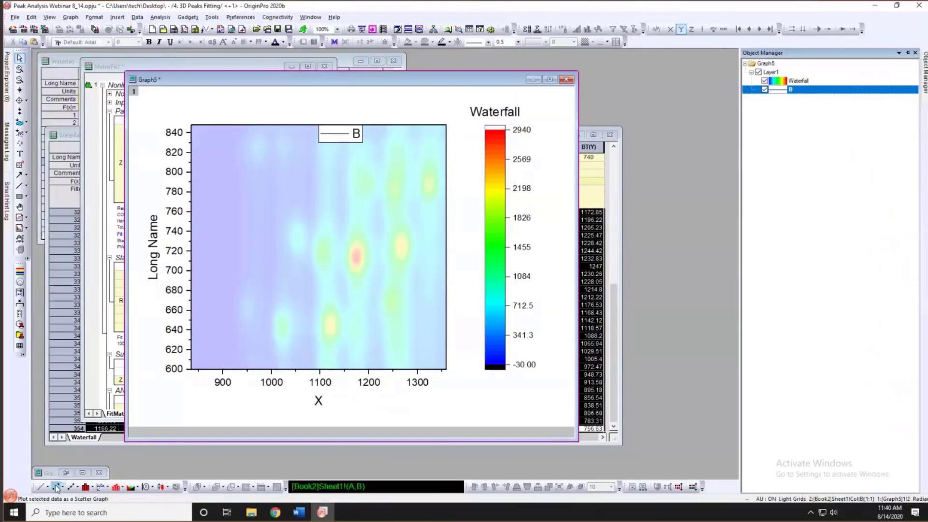
click(439, 405)
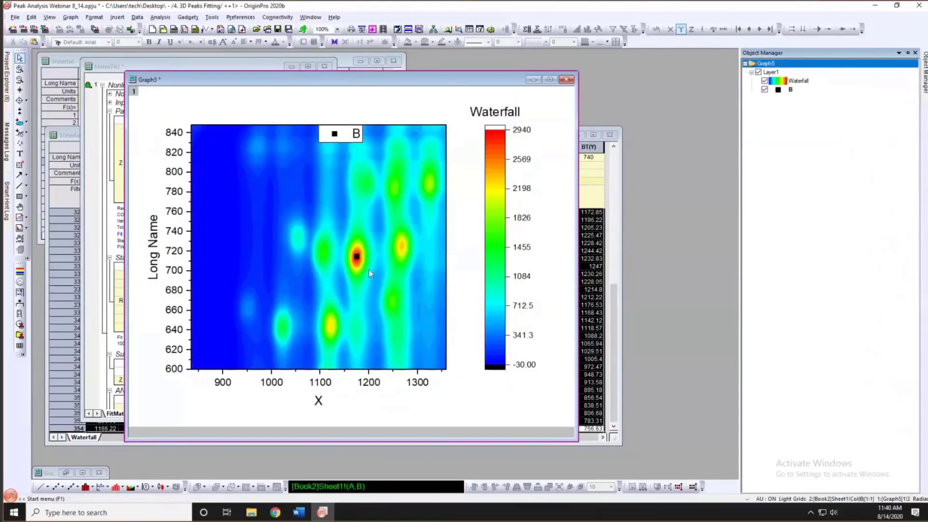
drag(430, 88, 534, 88)
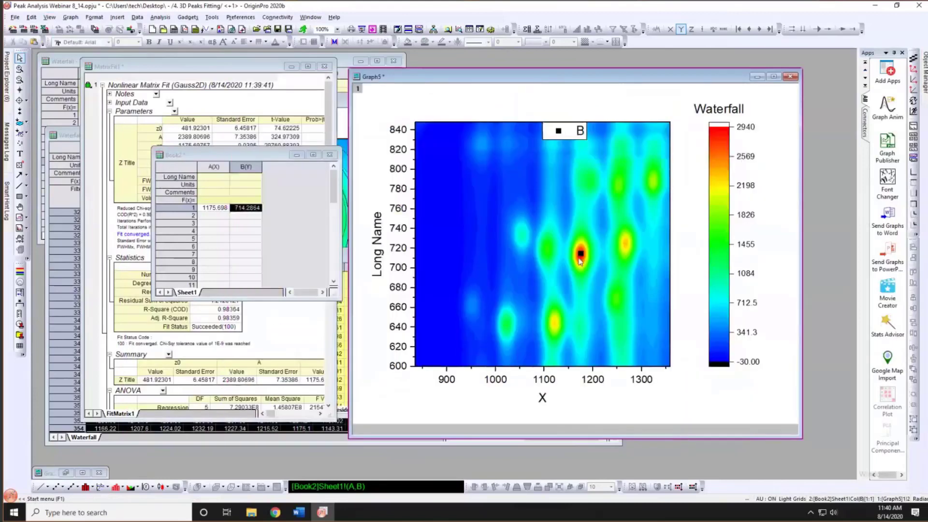
- Change the scatter point's symbol at the fitted peak centre to an open star
click(581, 255)
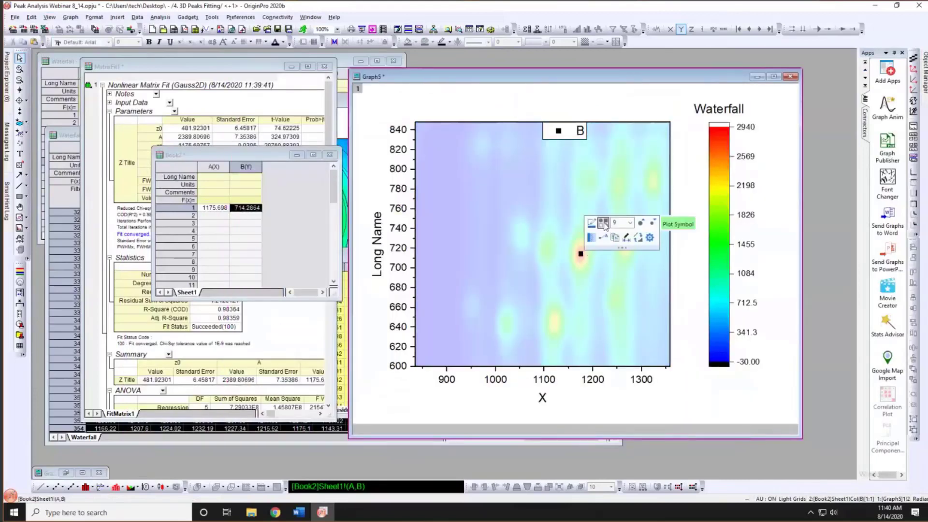
click(602, 222)
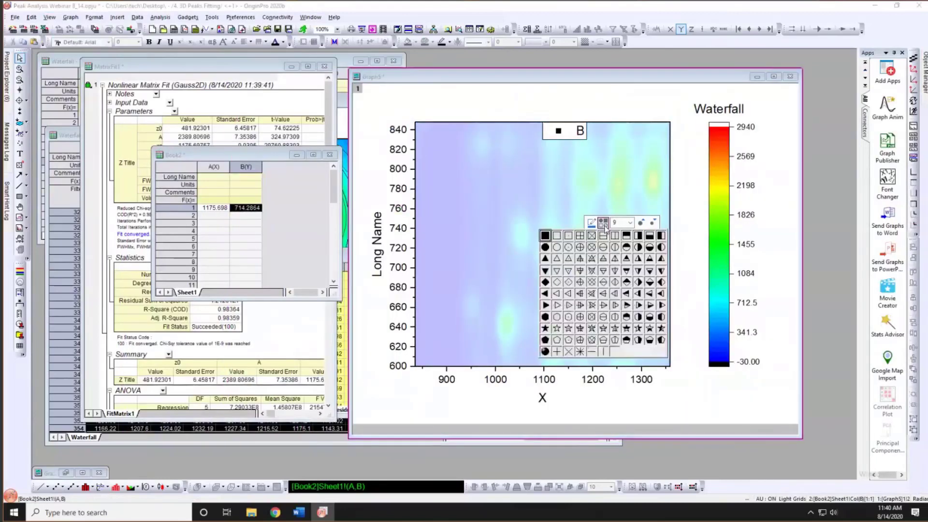
click(556, 328)
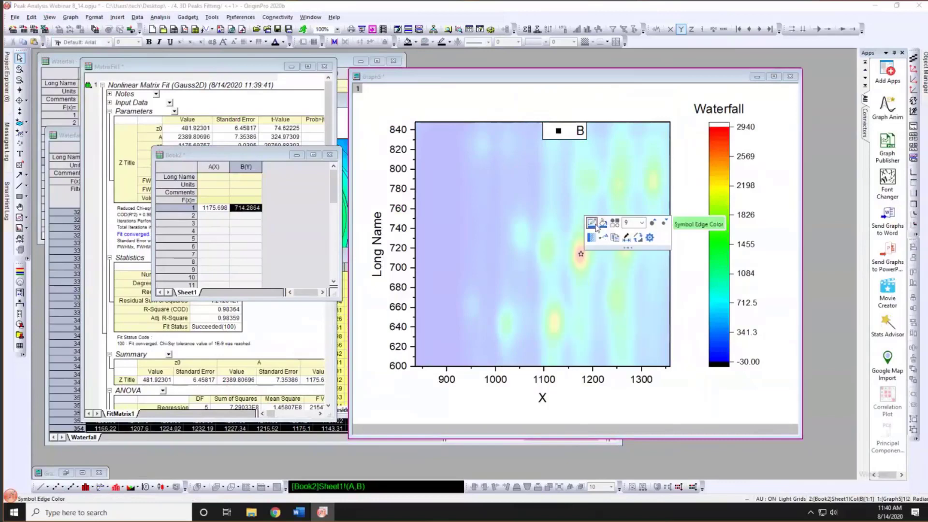
click(597, 227)
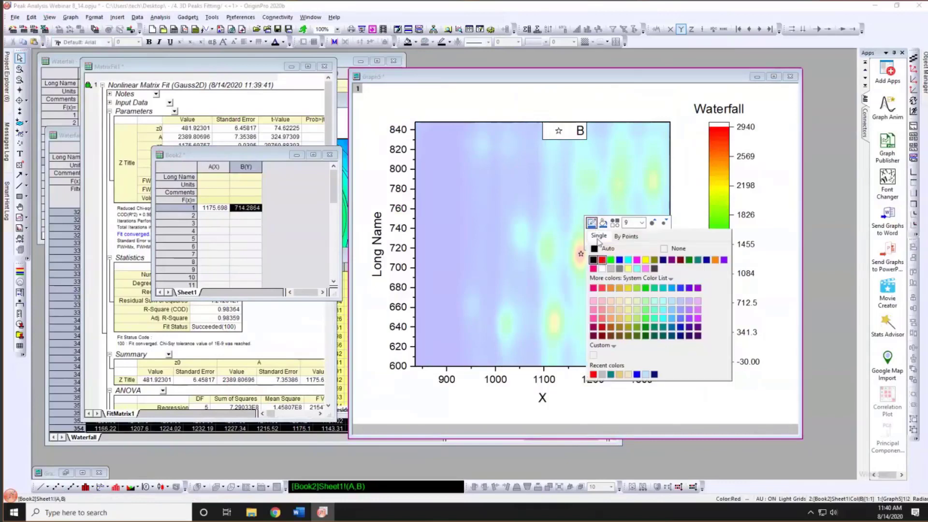
click(590, 280)
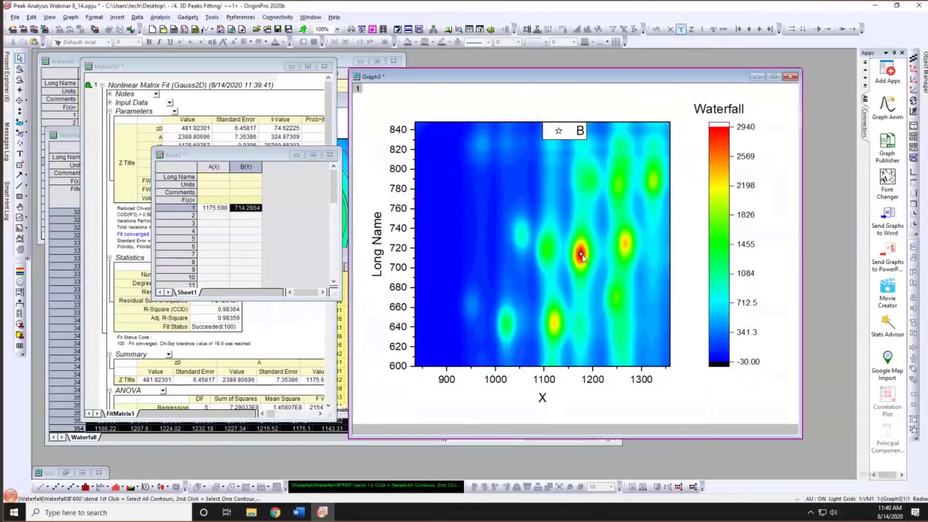
- Add a data label to the star point showing its (X,Y) coordinates and move it to the upper left of the peak
click(580, 255)
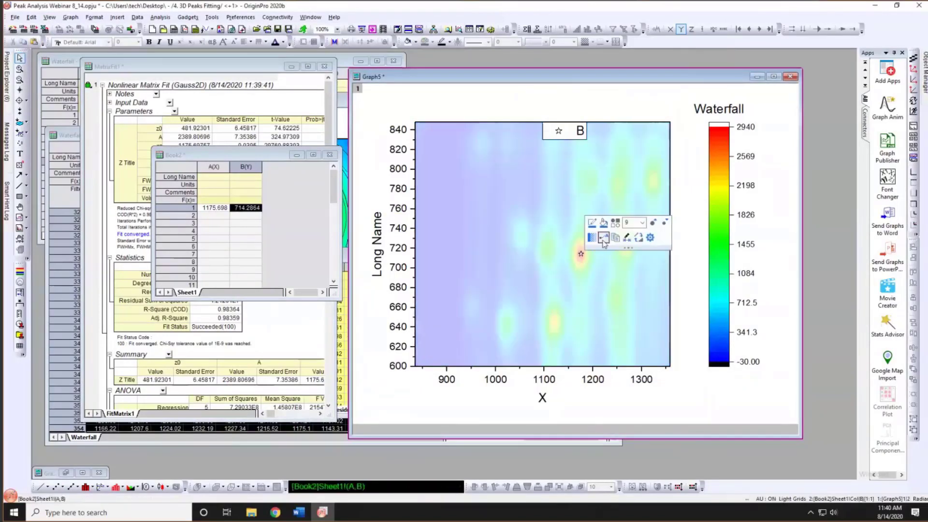
click(602, 237)
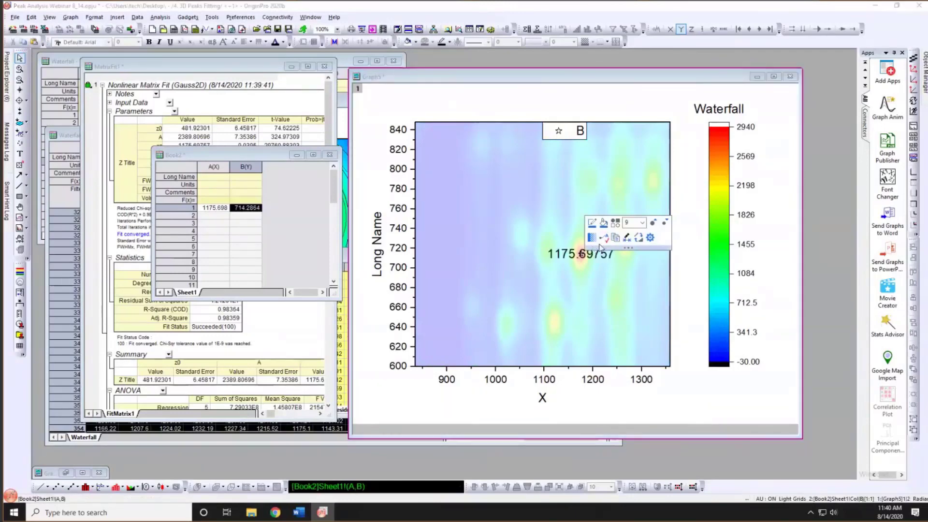
drag(563, 257, 514, 281)
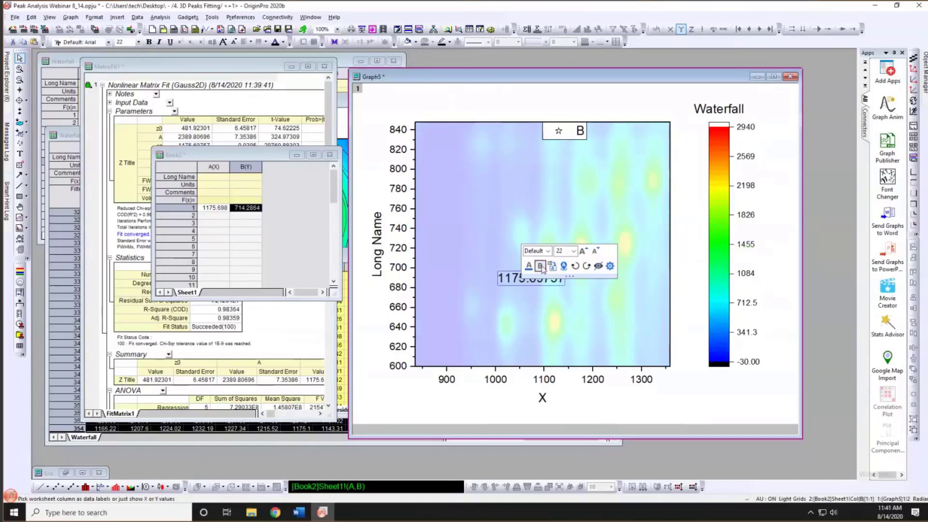
mouse_move(515, 277)
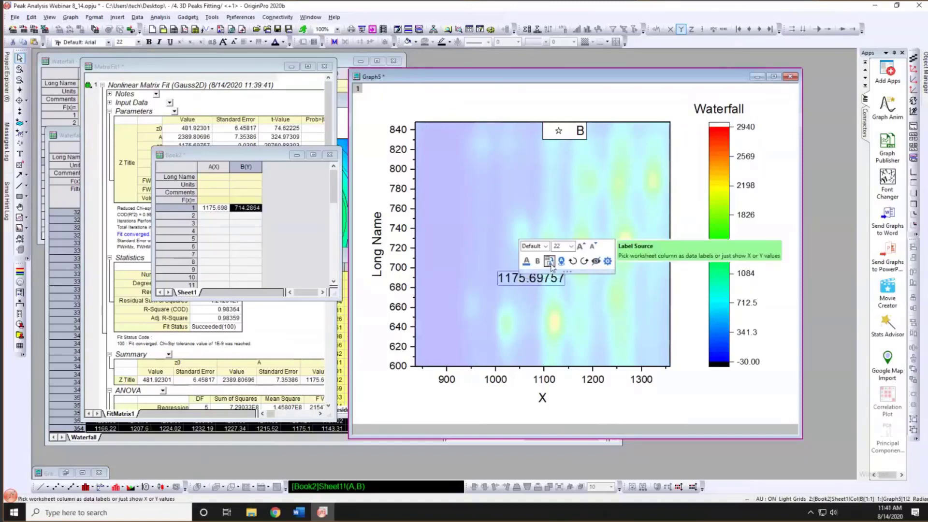
click(551, 264)
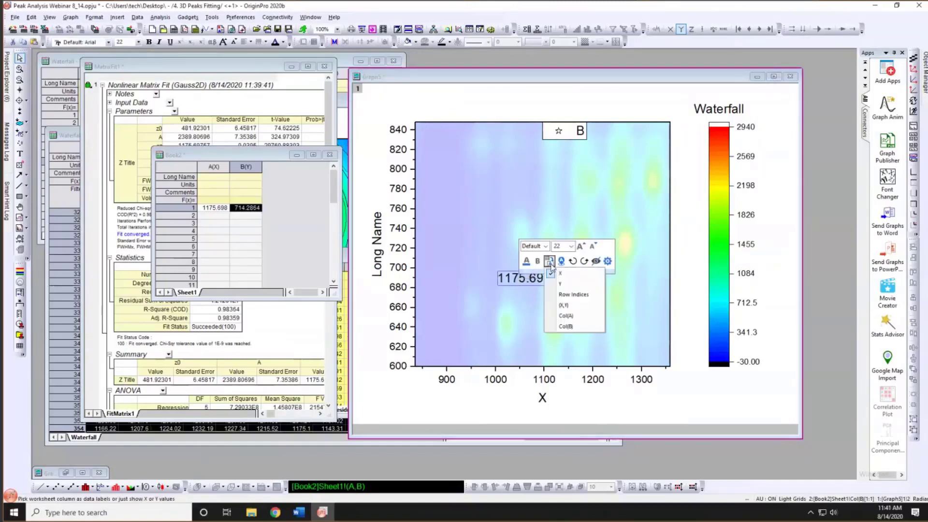
click(563, 306)
click(555, 296)
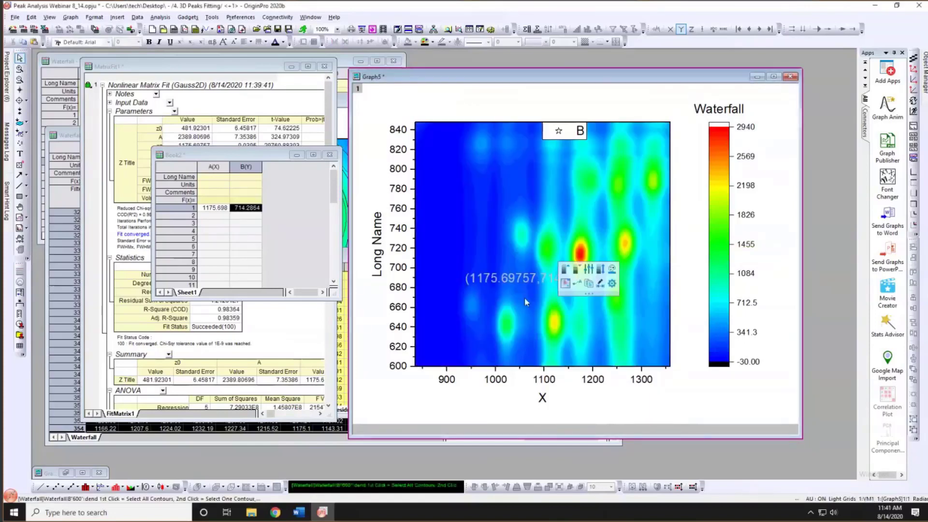
drag(499, 278, 493, 203)
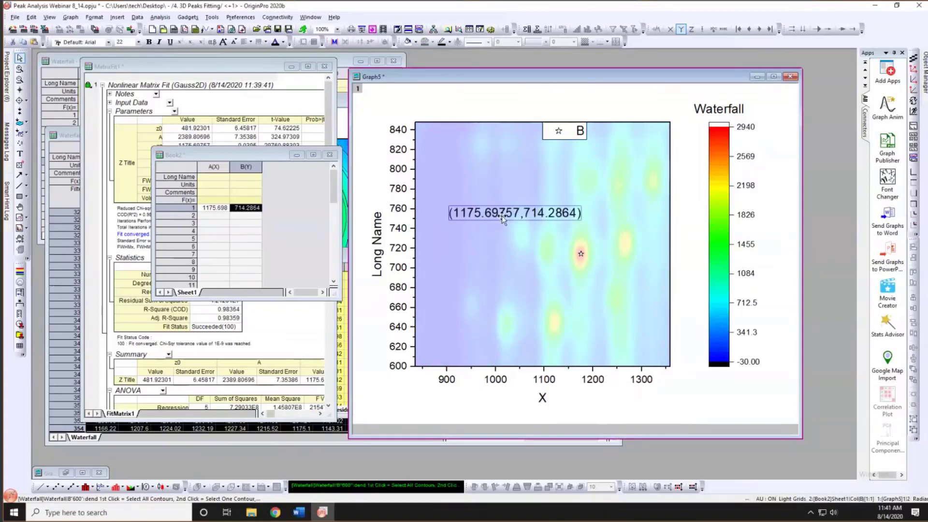
- Set the font size of the star point's coordinate label to 14
click(505, 215)
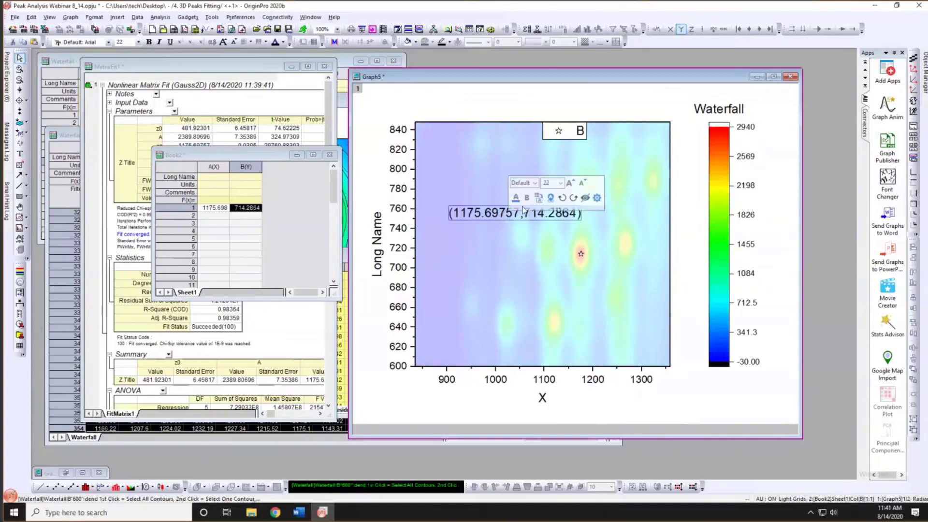
click(561, 184)
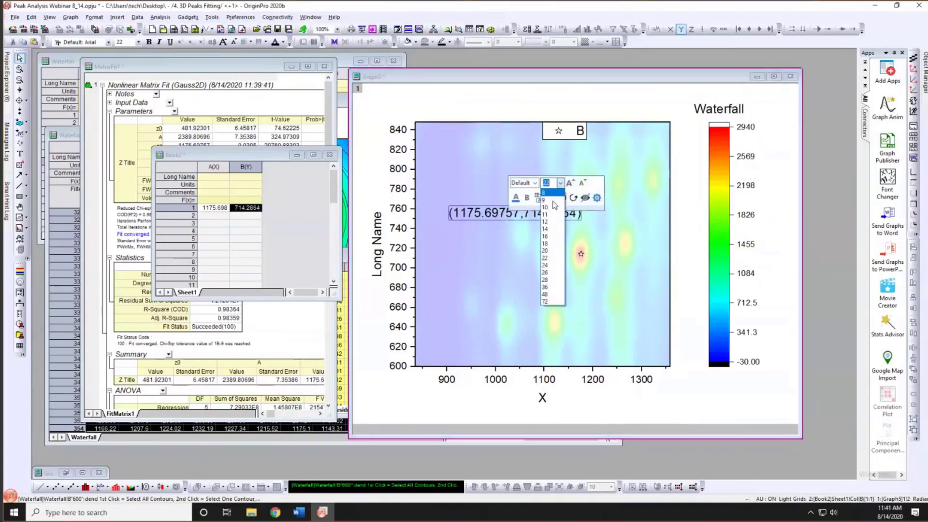
click(545, 227)
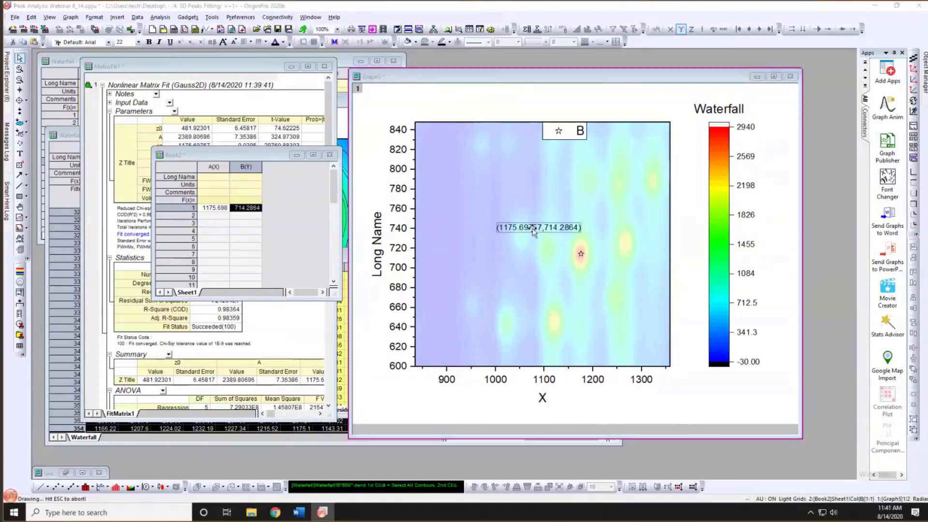
- Set the coordinate label's numeric display format to .2 and show a leader line when its offset exceeds 2%
double_click(539, 228)
drag(583, 143, 215, 116)
click(306, 240)
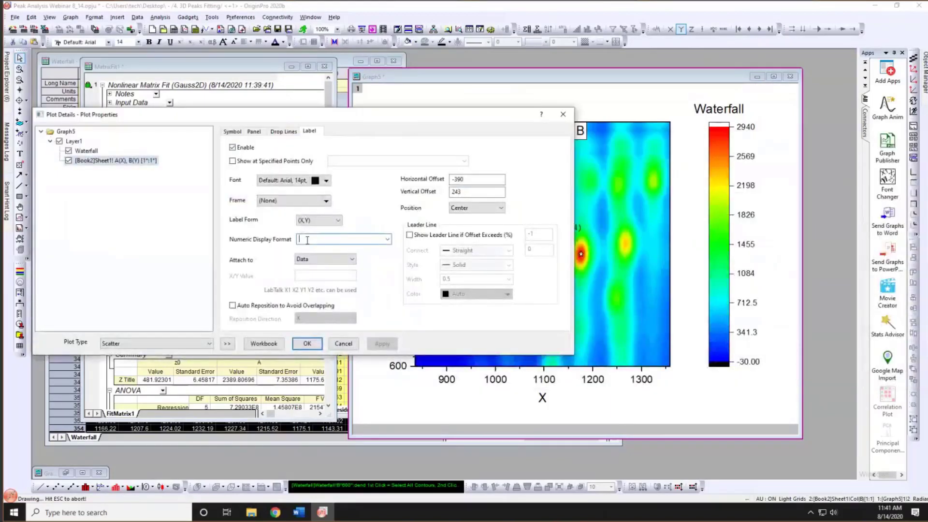
text(.2)
click(248, 317)
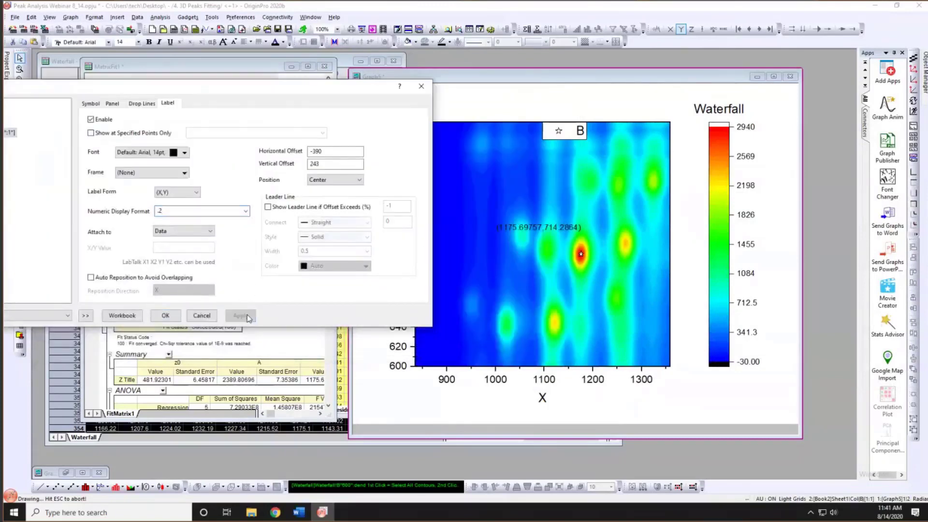
click(196, 232)
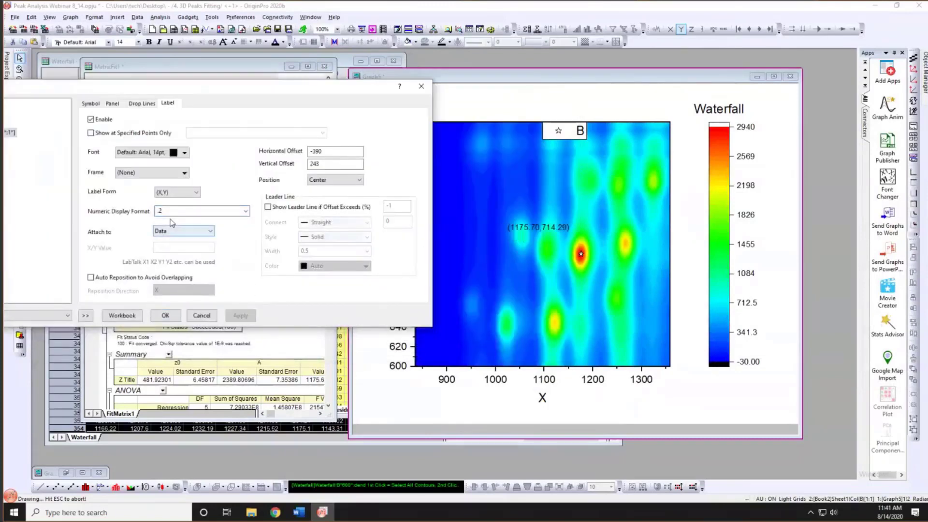
click(268, 207)
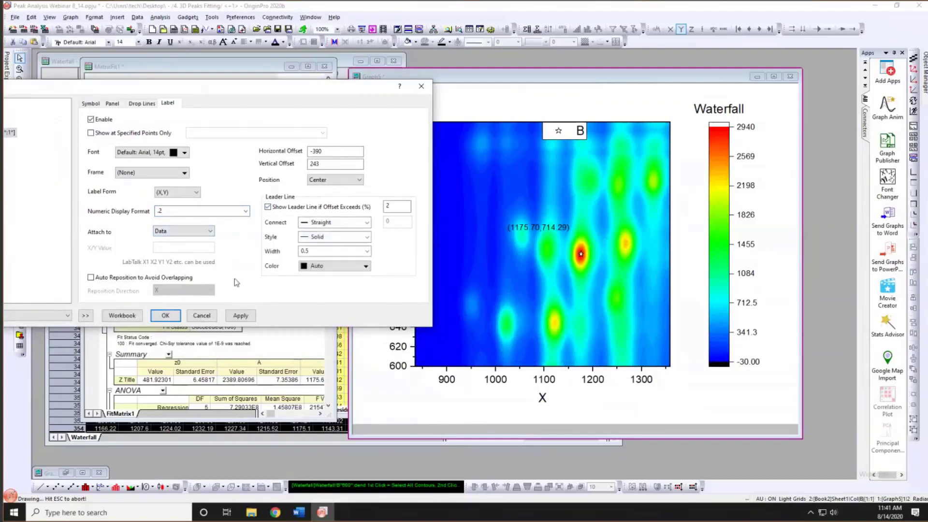
click(240, 315)
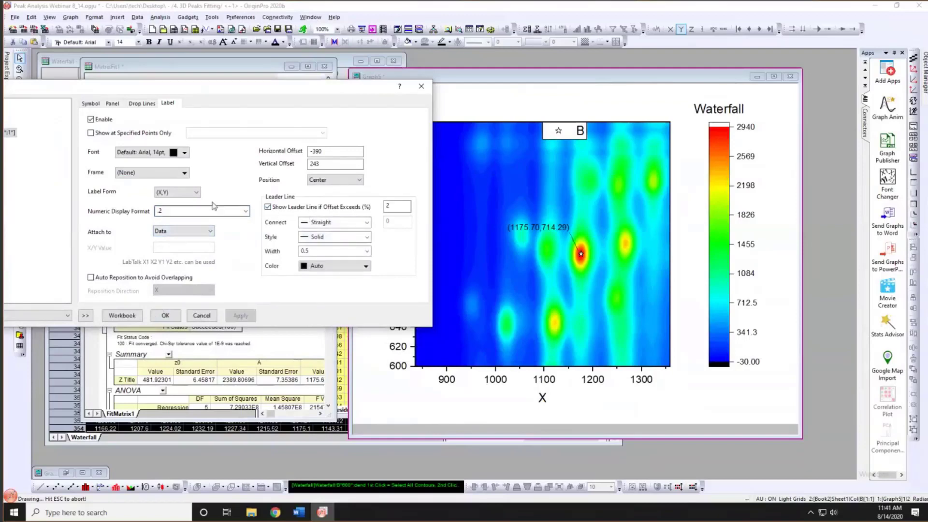
- Color the coordinate label red and move it to the lower left of the star marker
click(184, 153)
click(194, 191)
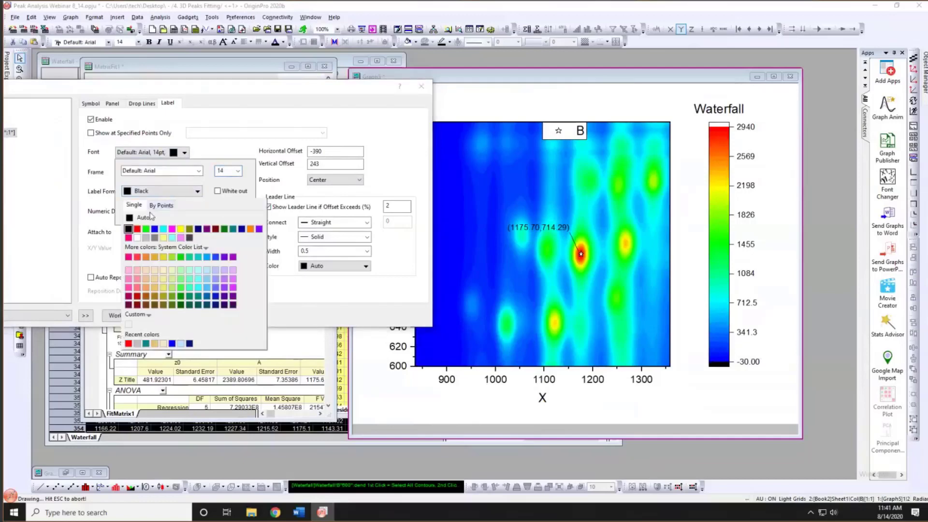
click(137, 229)
click(240, 315)
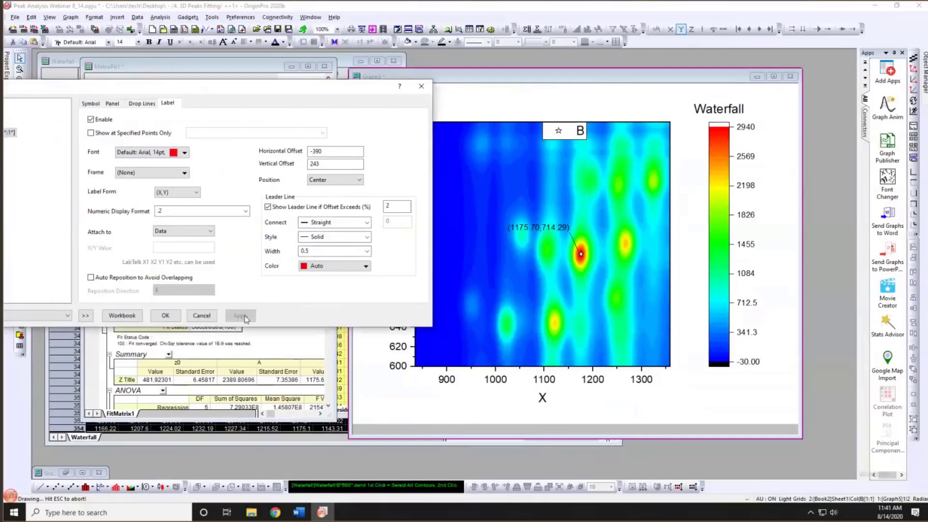
click(174, 318)
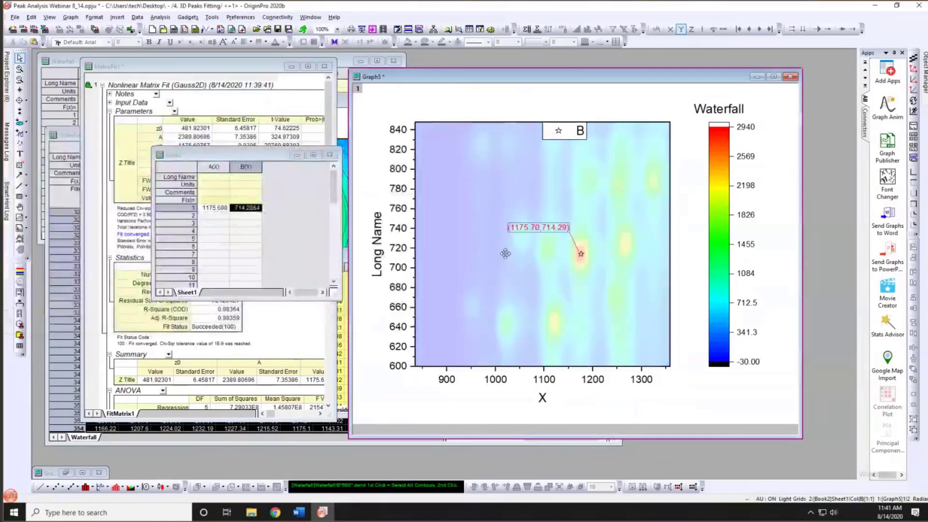
drag(515, 227, 491, 281)
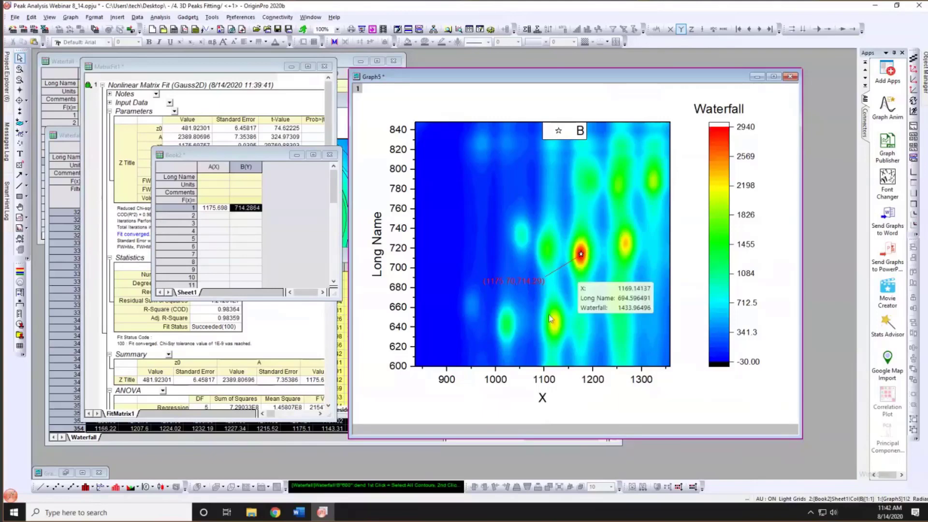
- Shrink the contour graph window and open the project folder 5. Batch Peak Analysis
drag(349, 421, 385, 414)
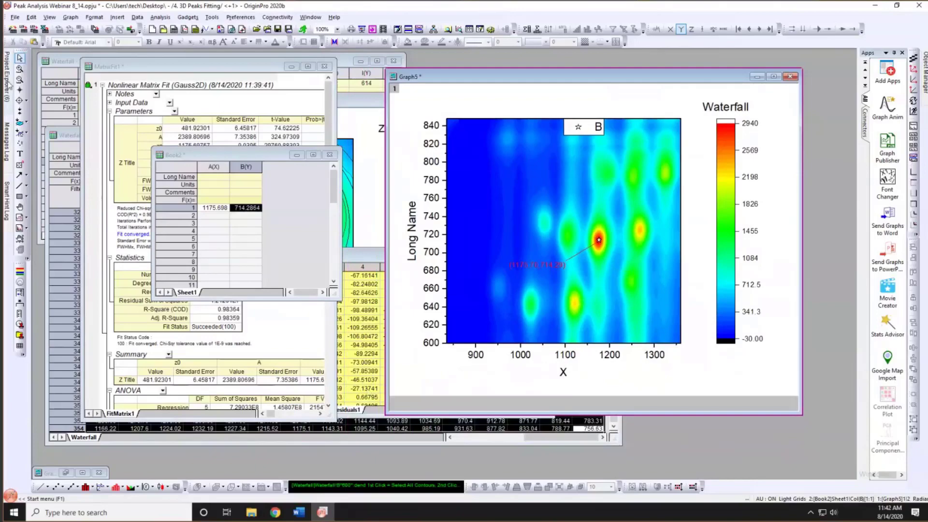
mouse_move(7, 85)
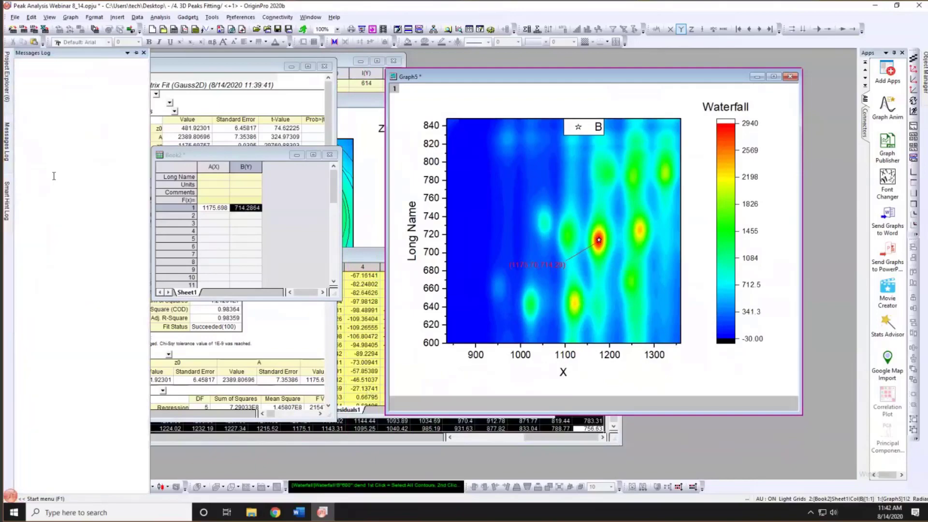
click(88, 160)
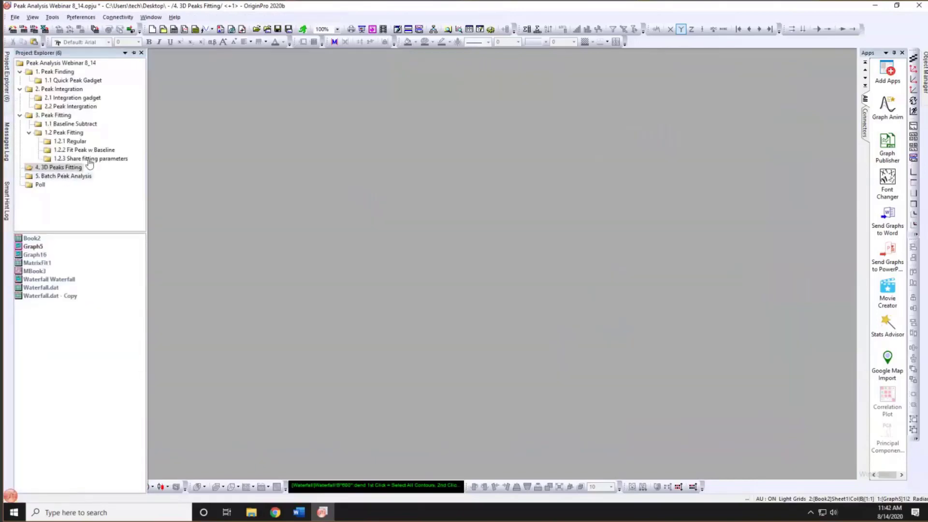
click(63, 176)
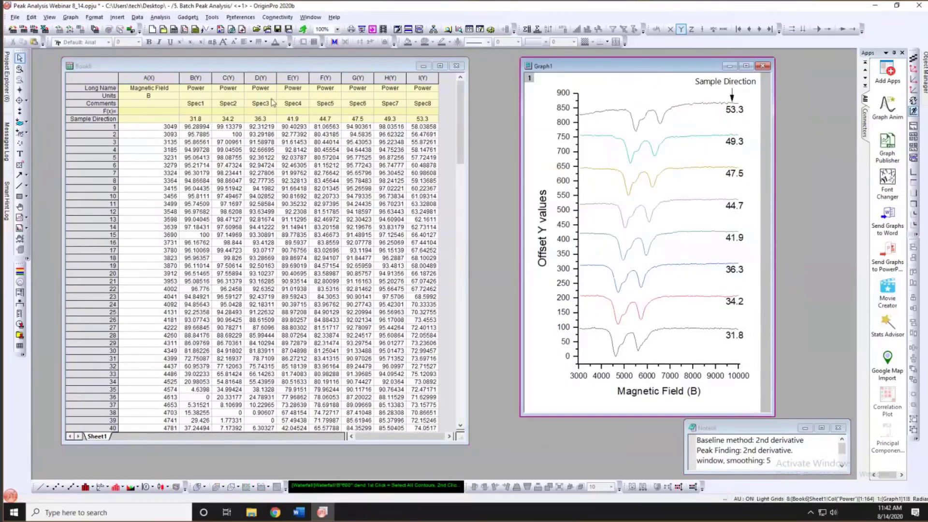
- Examine the Spec data columns and the Sample Direction row of the batch workbook alongside the offset spectra graph
click(202, 78)
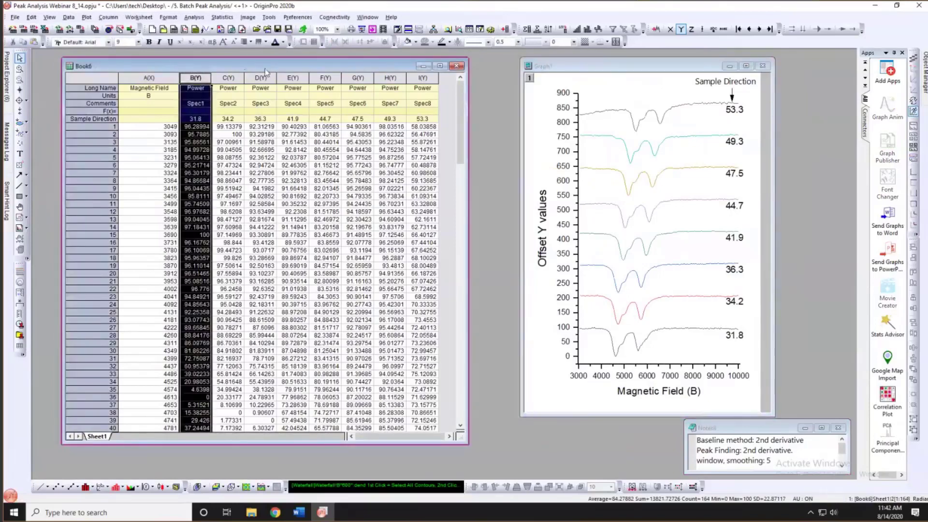
click(450, 118)
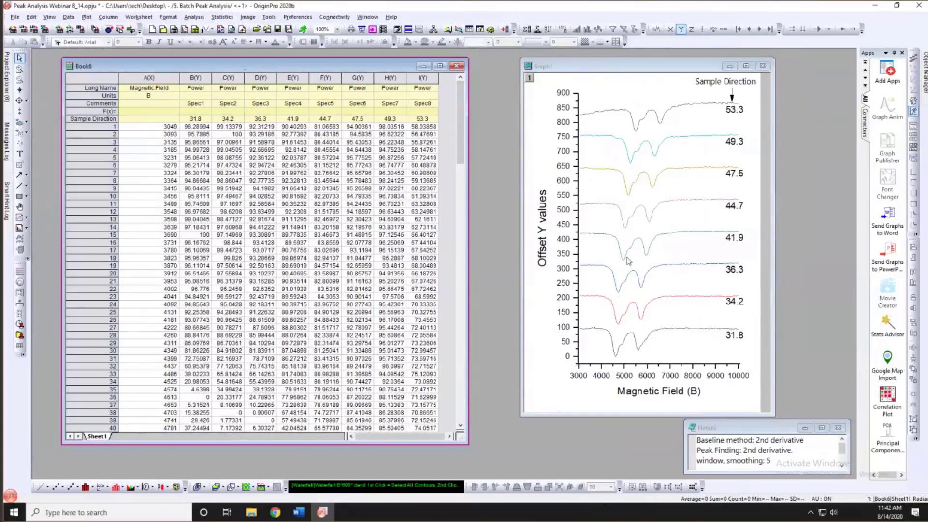
click(653, 89)
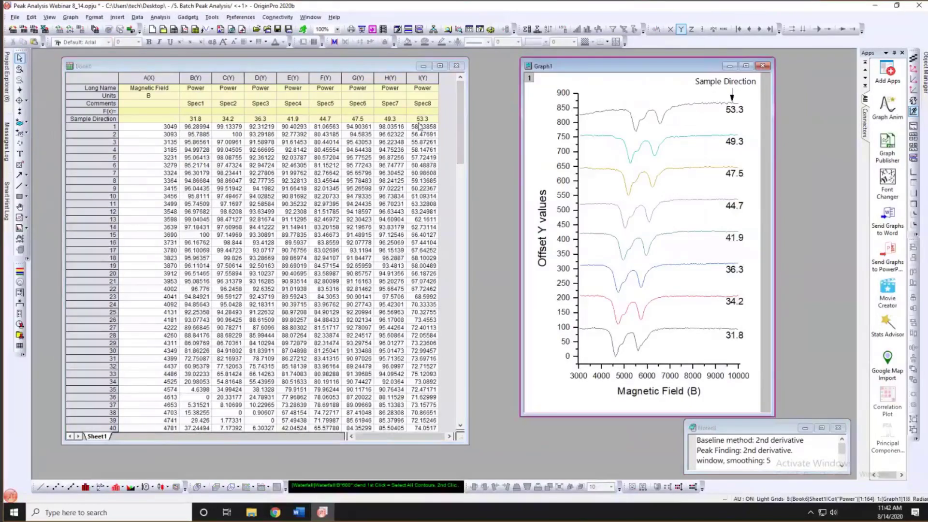
click(228, 78)
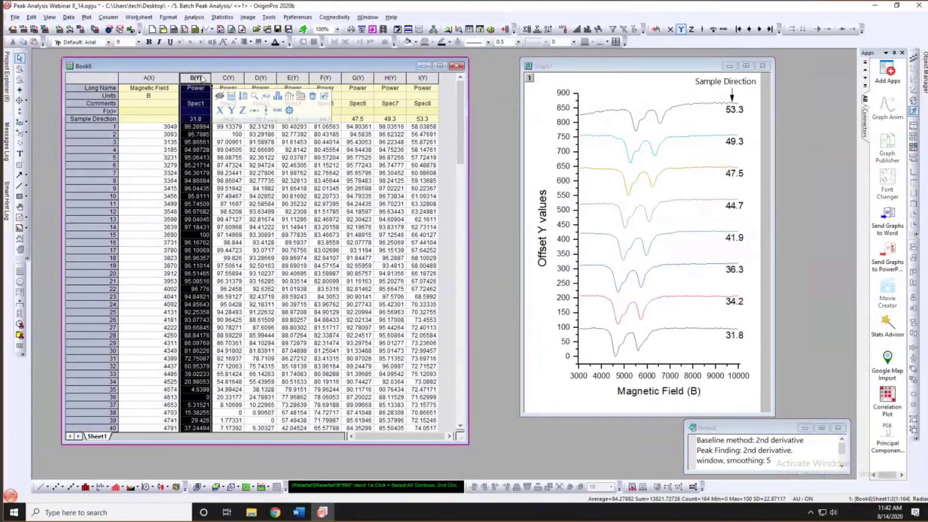
click(227, 157)
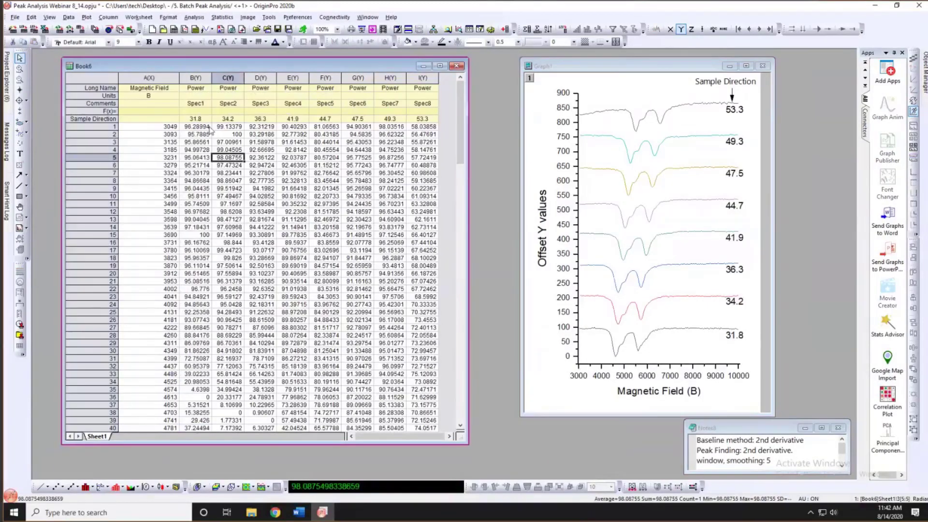
click(86, 119)
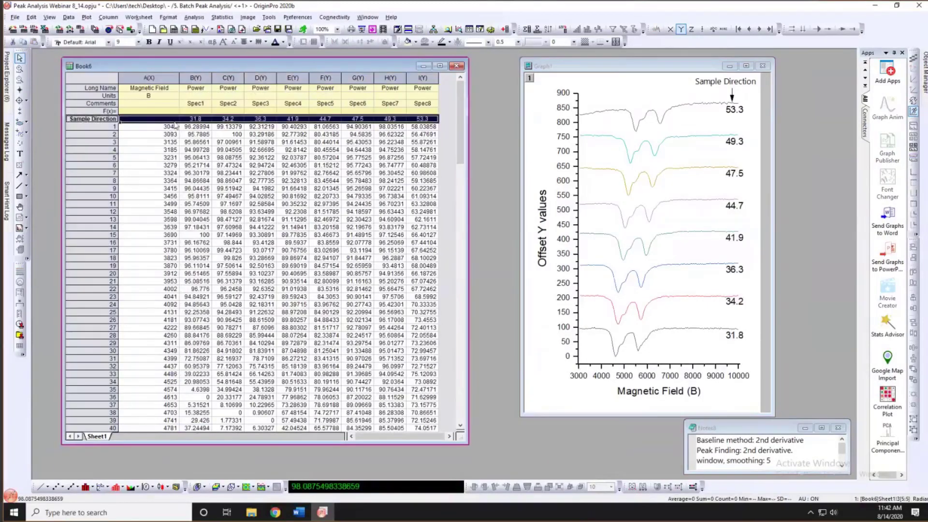
click(195, 120)
click(228, 120)
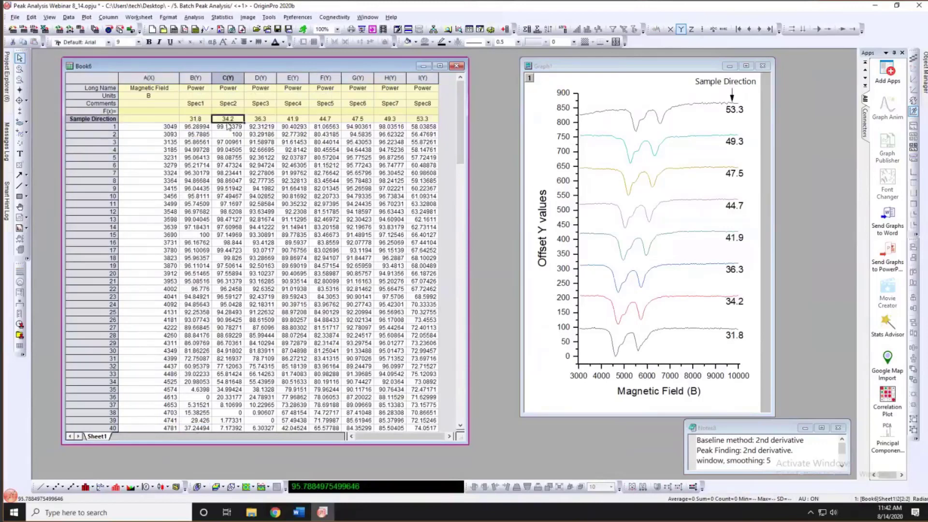
click(260, 120)
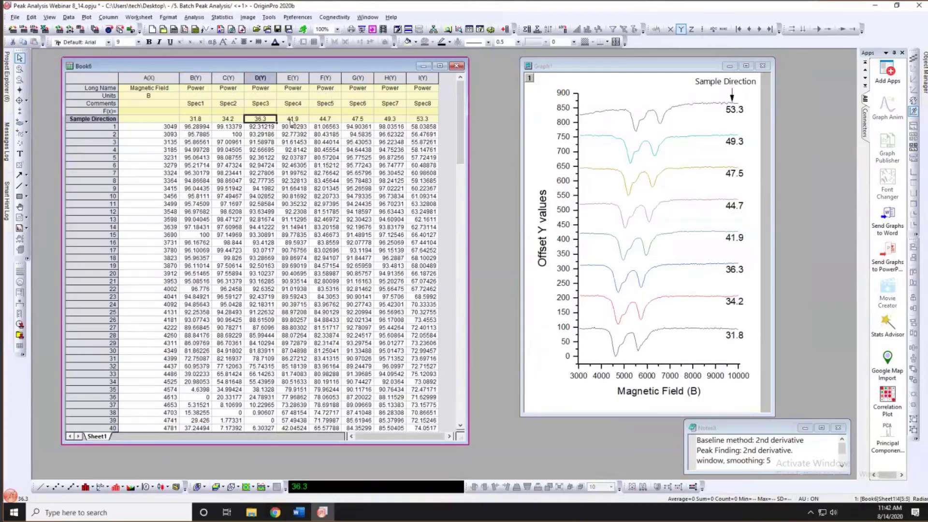
click(196, 77)
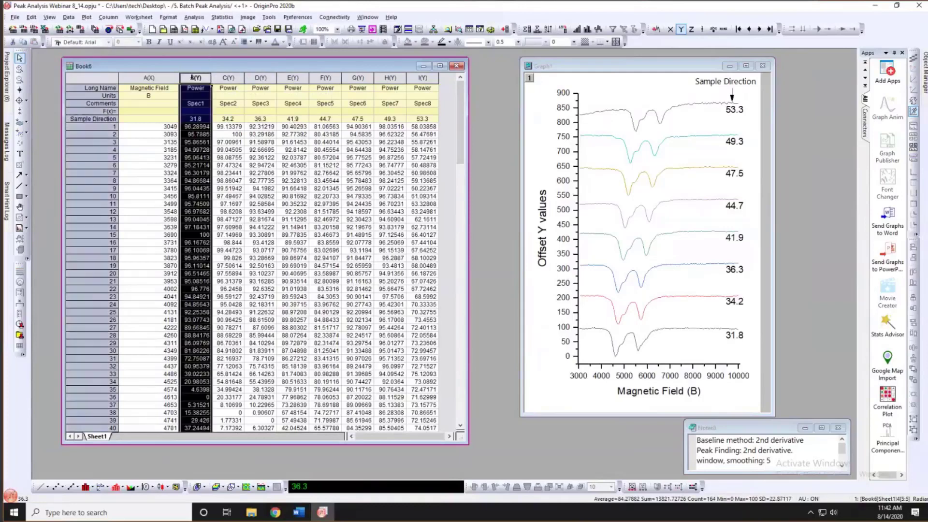
click(451, 138)
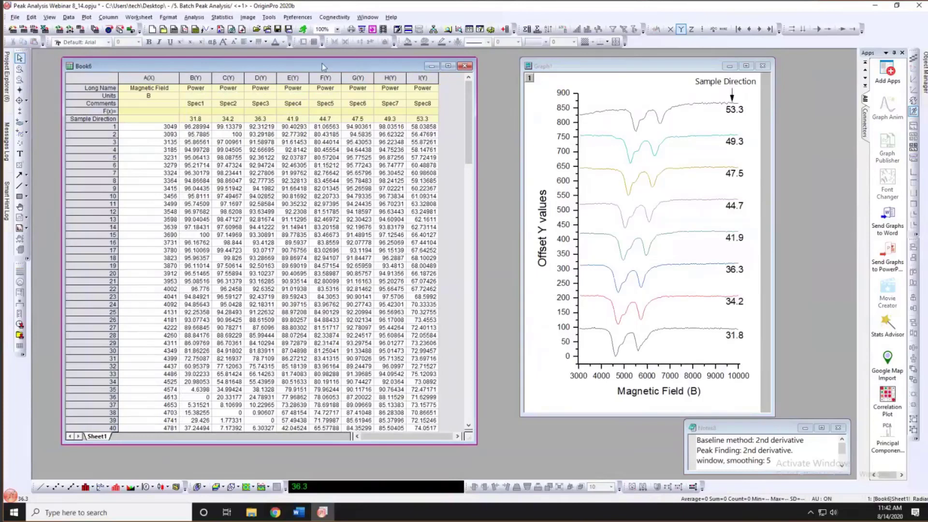
- Open the Peak Analyzer on column B (Spec1) of the batch workbook and set its goal to Fit Peaks (Pro)
drag(322, 66, 315, 63)
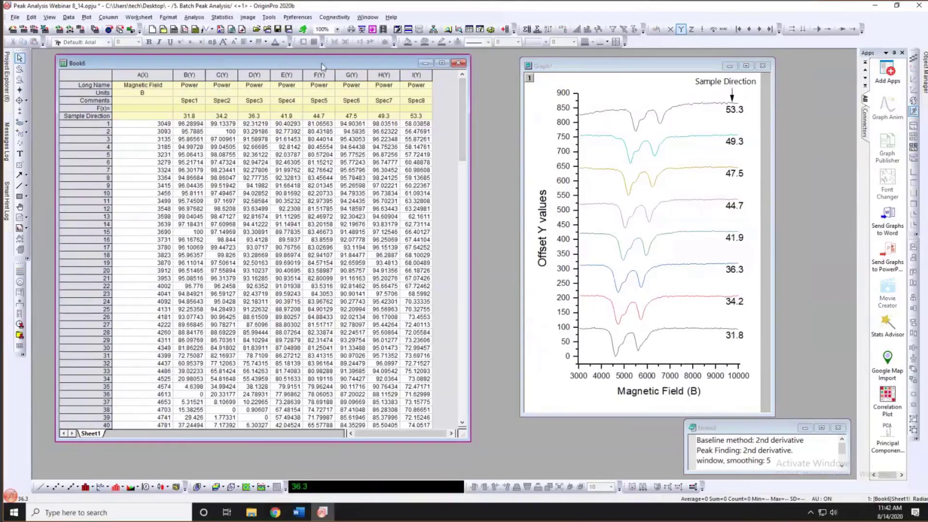
click(190, 74)
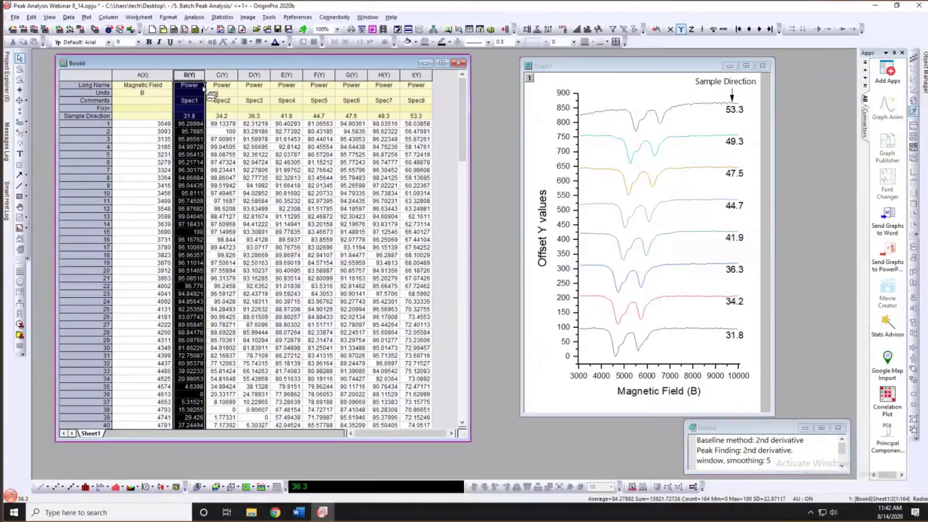
click(195, 18)
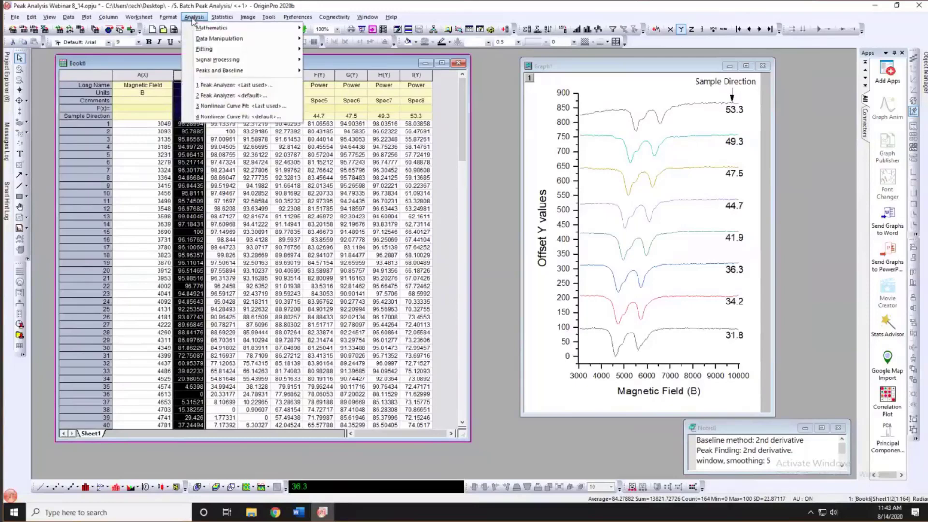
mouse_move(219, 72)
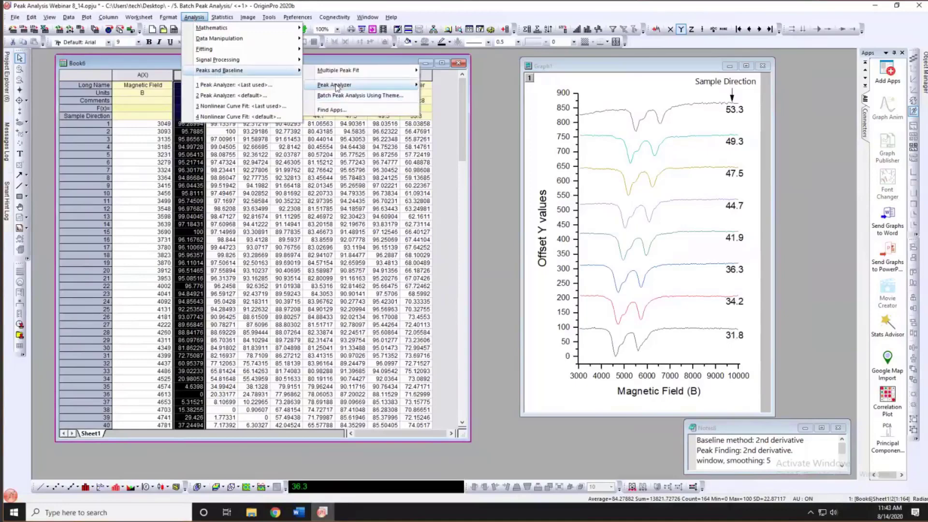
mouse_move(340, 86)
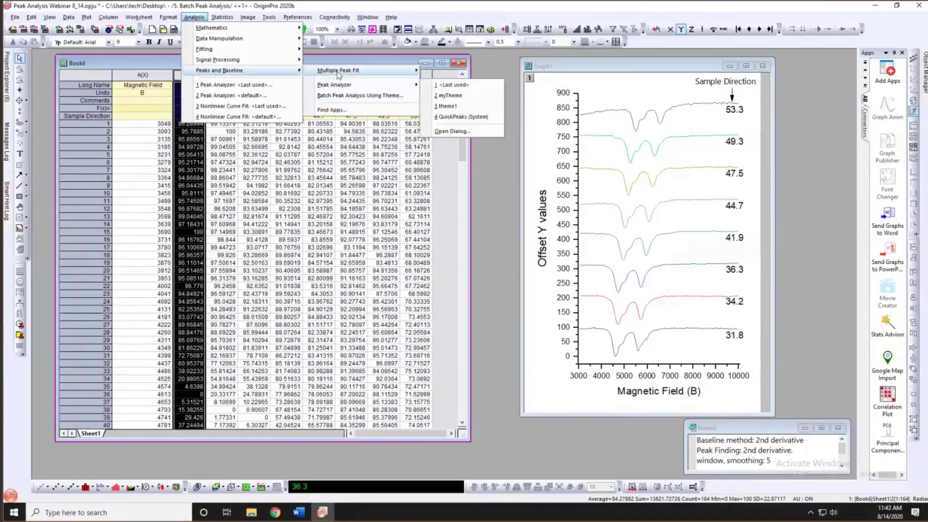
click(452, 131)
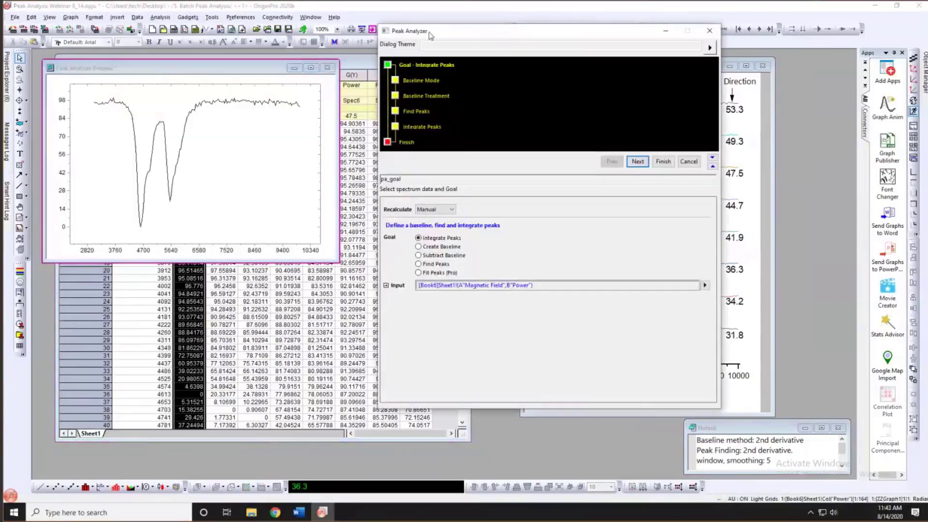
drag(261, 75, 273, 81)
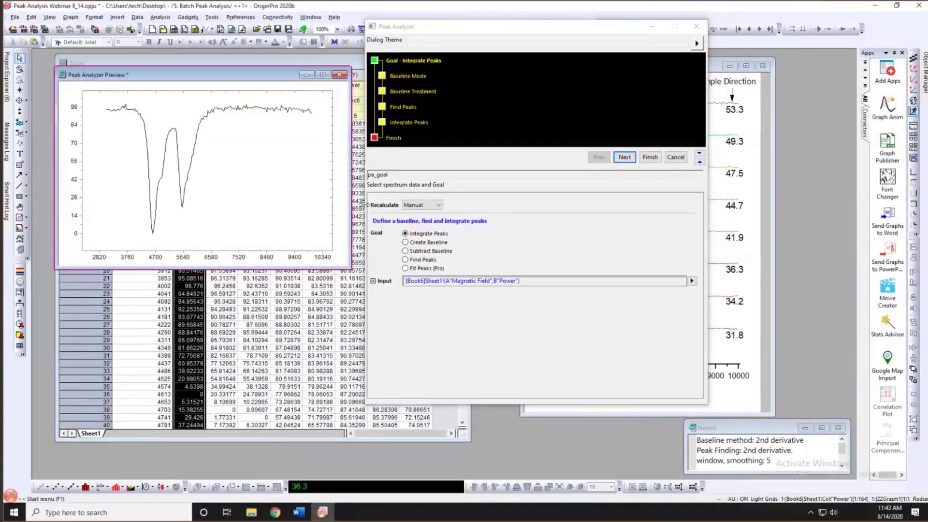
click(405, 268)
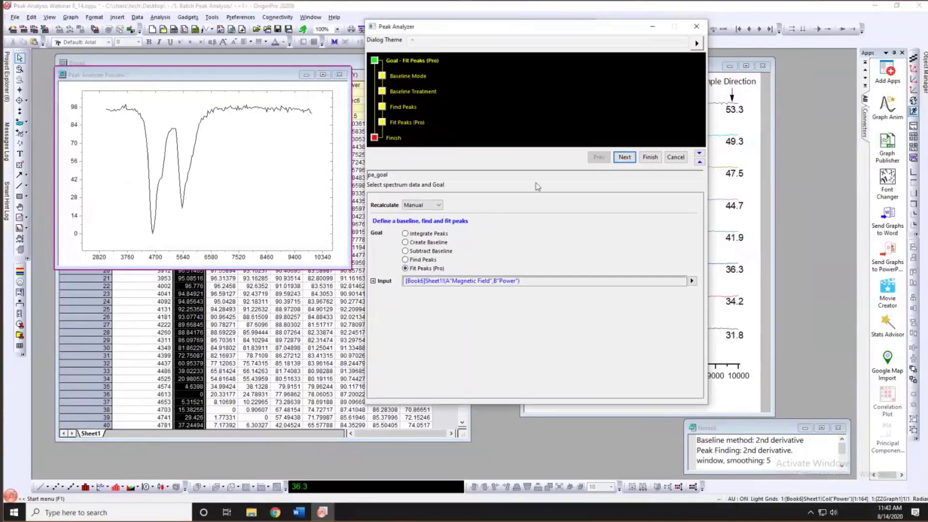
click(624, 158)
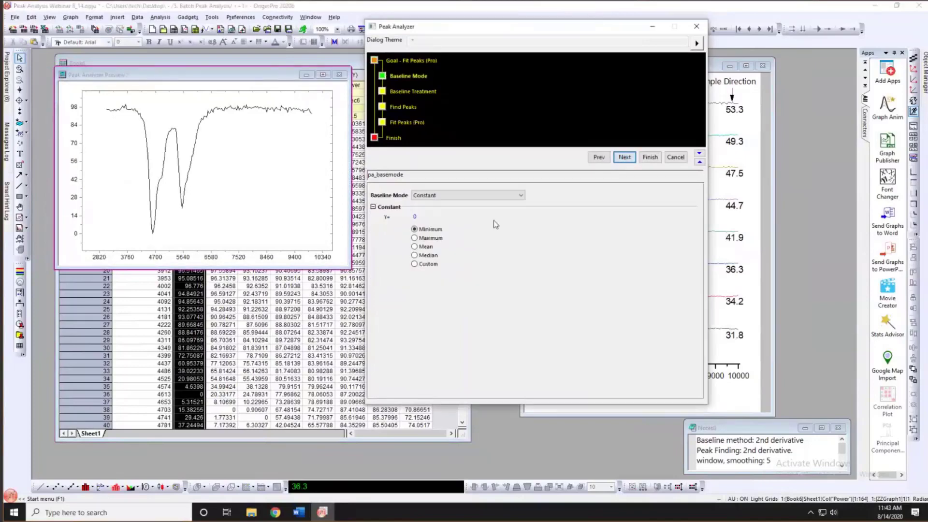
- Set the baseline mode to User Defined, keep line interpolation between the anchor points, and proceed to peak finding without subtracting the baseline
click(472, 198)
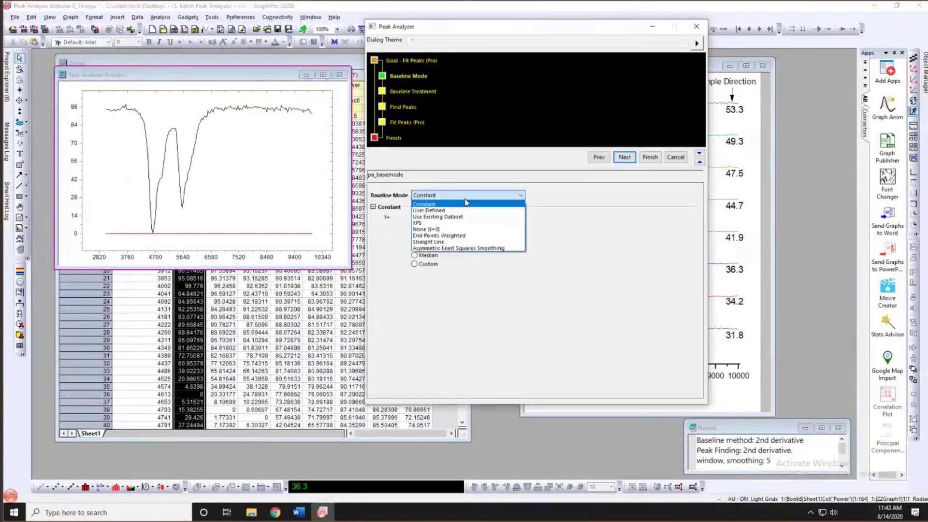
click(435, 209)
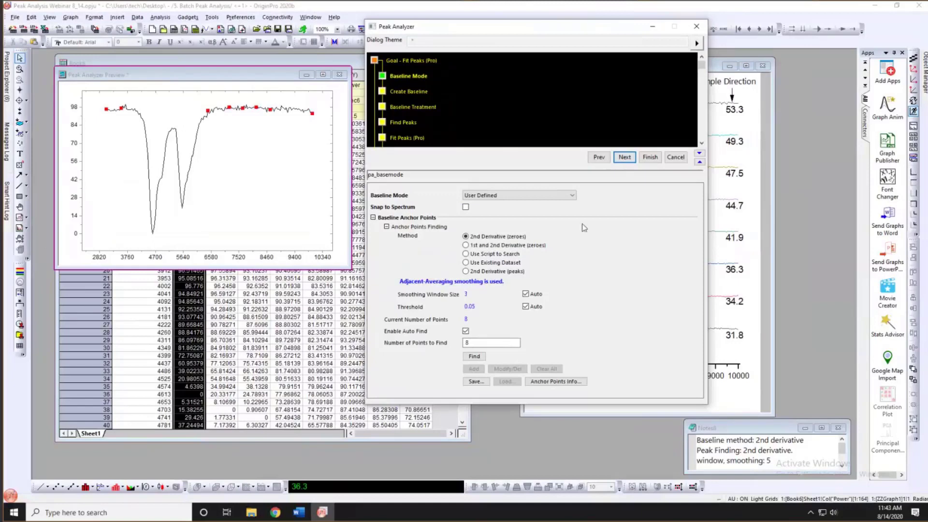
click(624, 159)
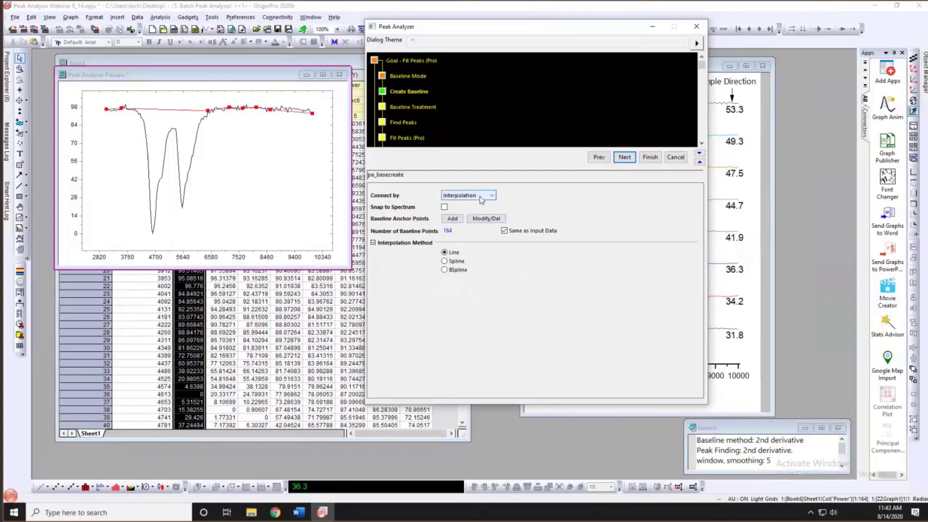
click(624, 157)
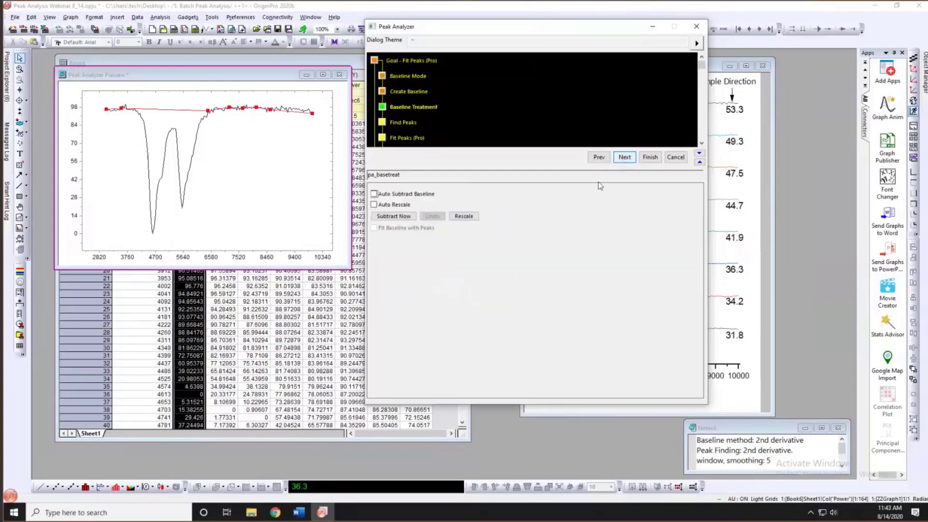
click(624, 157)
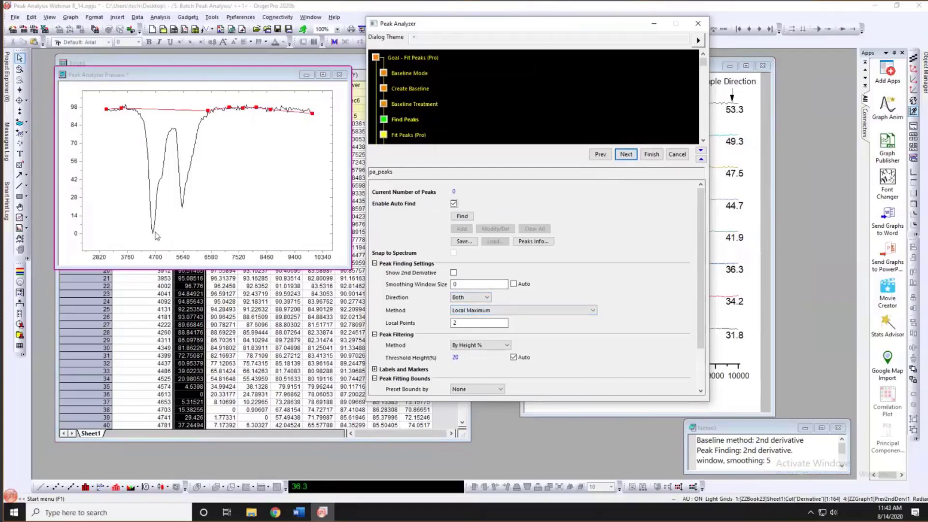
- Set the peak finding method to 2nd Derivative (search Hidden peaks) with a smoothing window size of 5
mouse_move(153, 232)
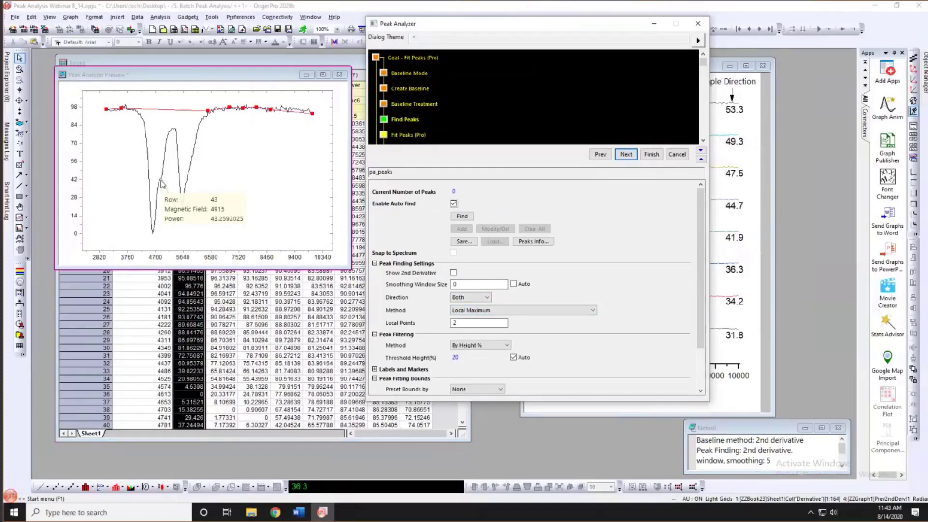
click(507, 314)
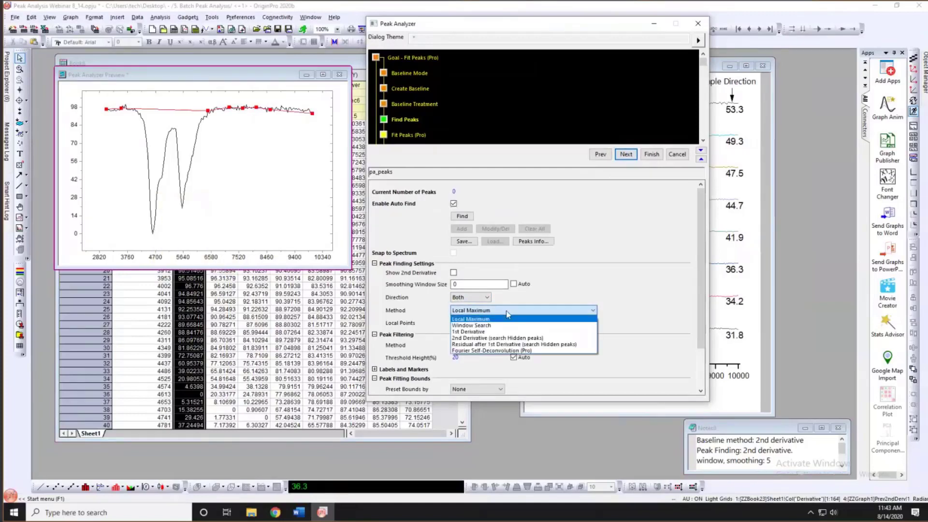
click(488, 338)
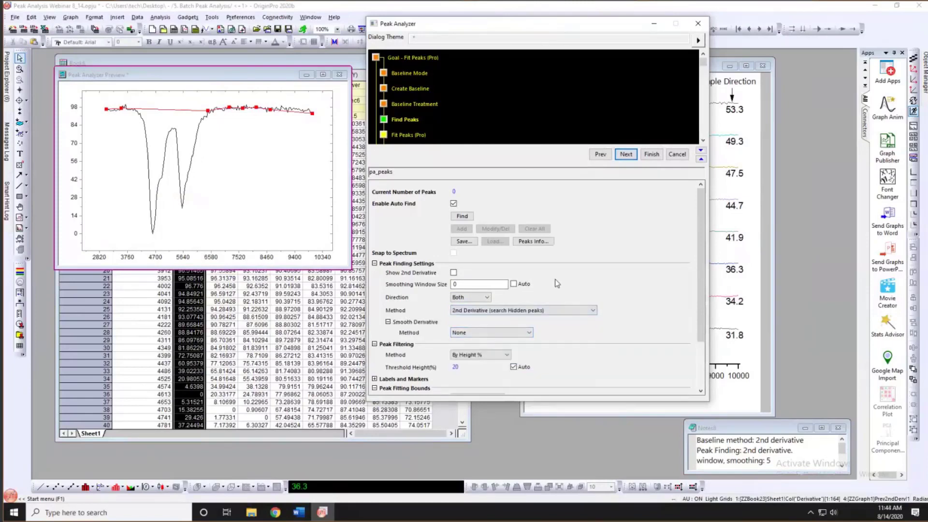
scroll(526, 274, down, 1)
scroll(512, 271, up, 1)
double_click(455, 284)
text(5)
- Smooth the derivative by Adjacent-Averaging with a 5-point window and find the peaks in the Spec1 spectrum
click(479, 332)
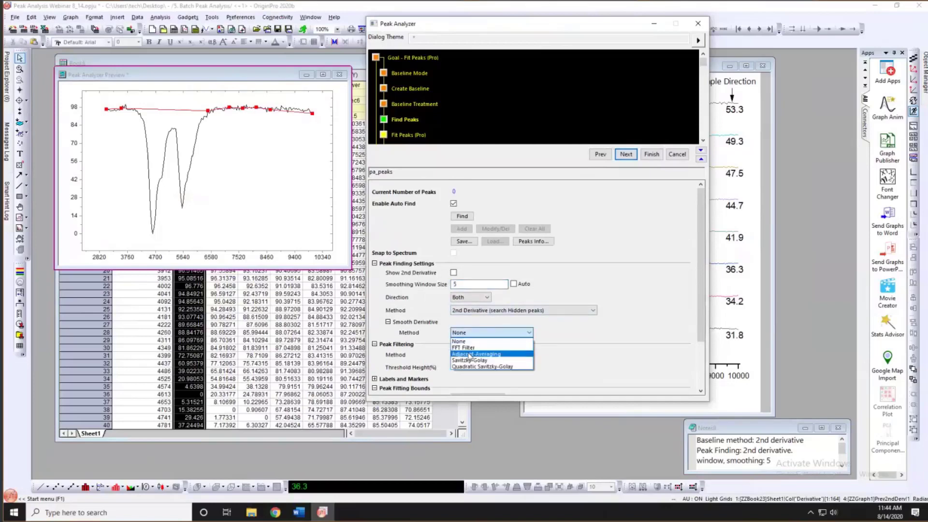
click(469, 354)
key(Tab)
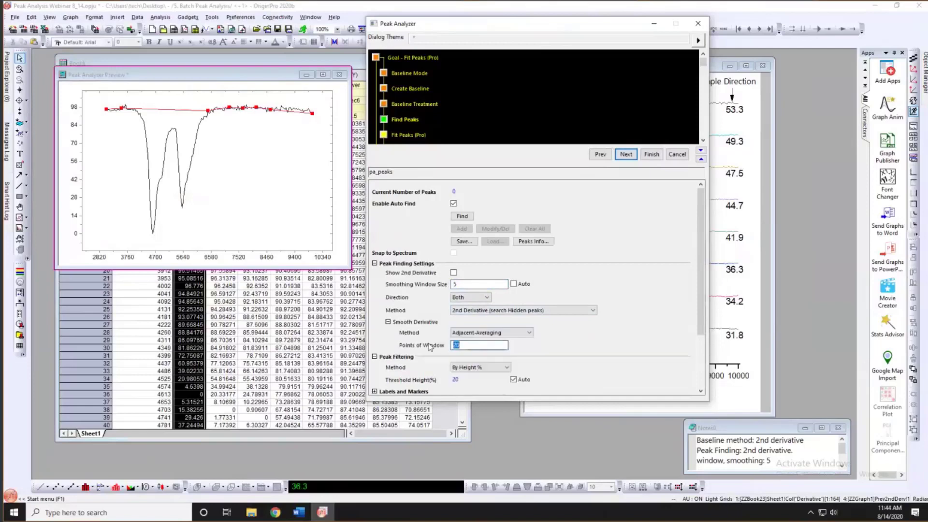
text(5)
click(462, 216)
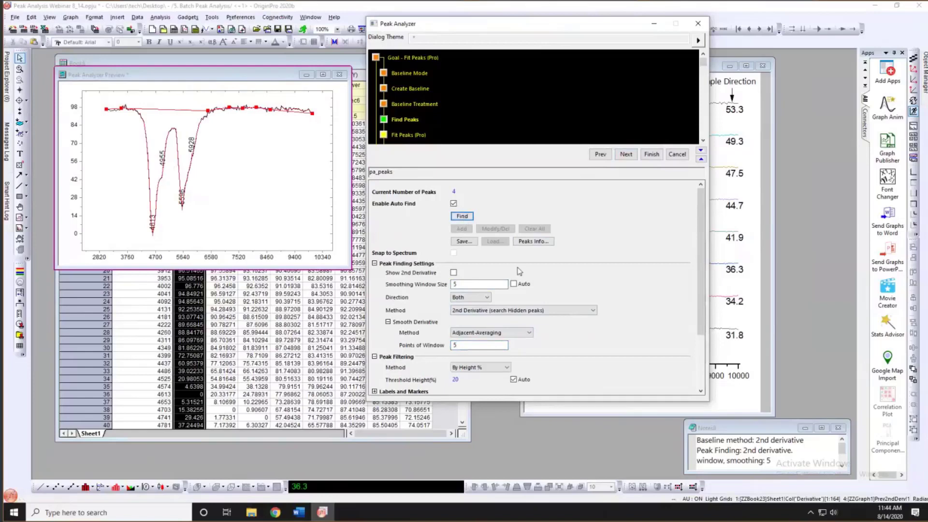
scroll(519, 271, down, 2)
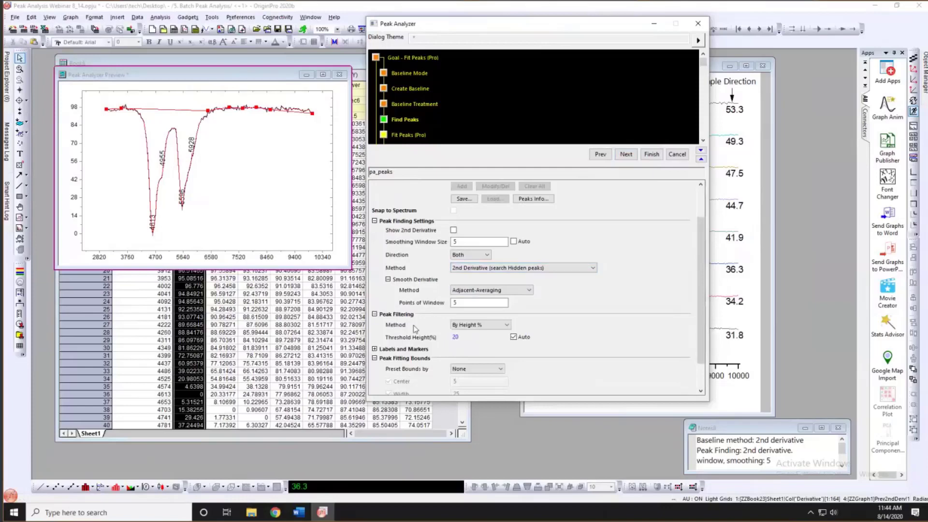
- Filter the found peaks by number, limit them to 3 peaks, and find the peaks in the Spec1 spectrum again
click(478, 325)
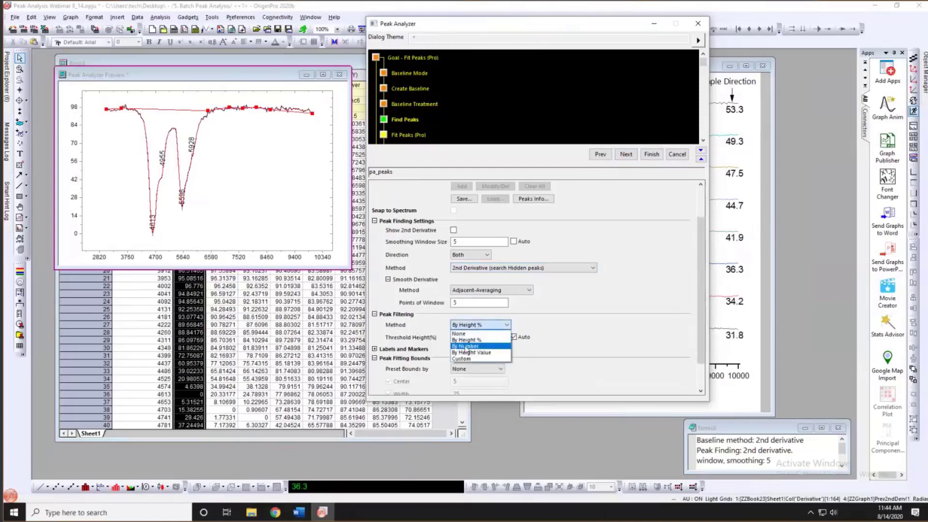
click(465, 346)
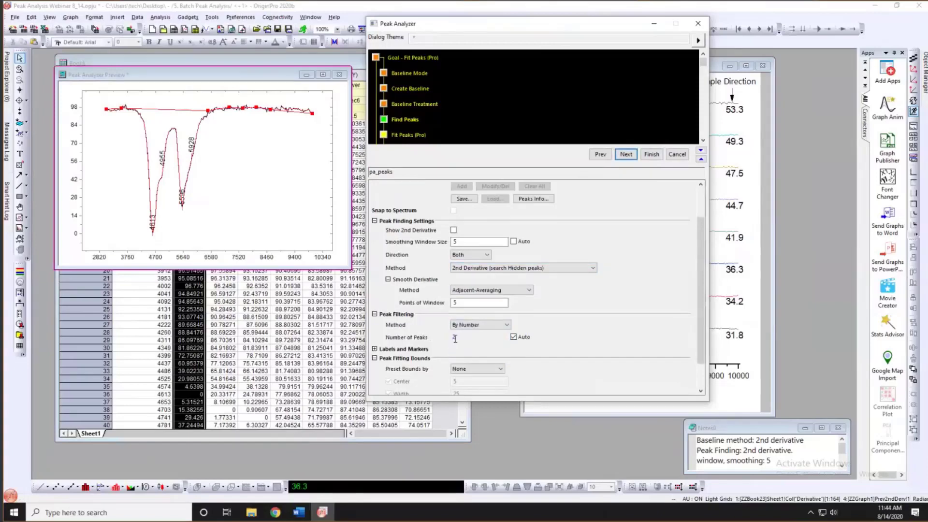
click(514, 338)
text(3)
scroll(573, 310, up, 1)
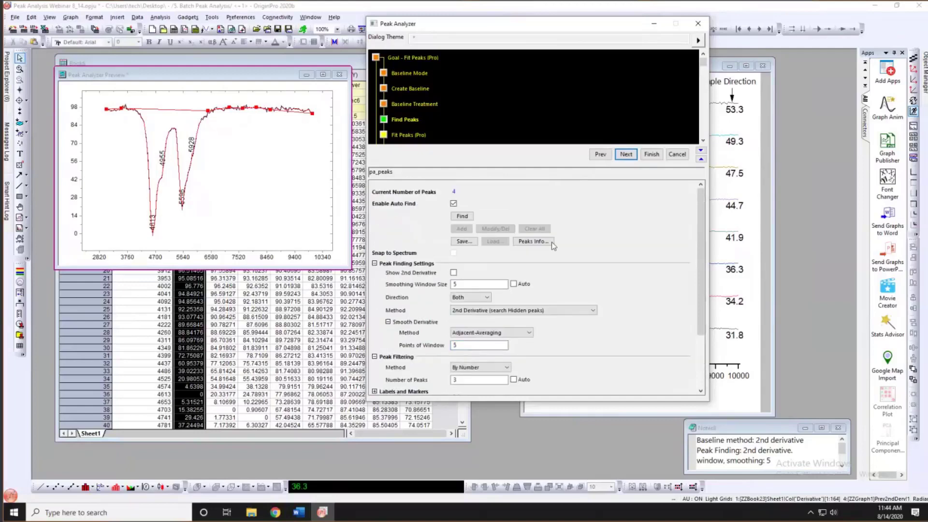
click(464, 216)
- Proceed to peak fitting, fit the Gaussian peaks until converged in the fit parameters, and accept the fit
click(626, 154)
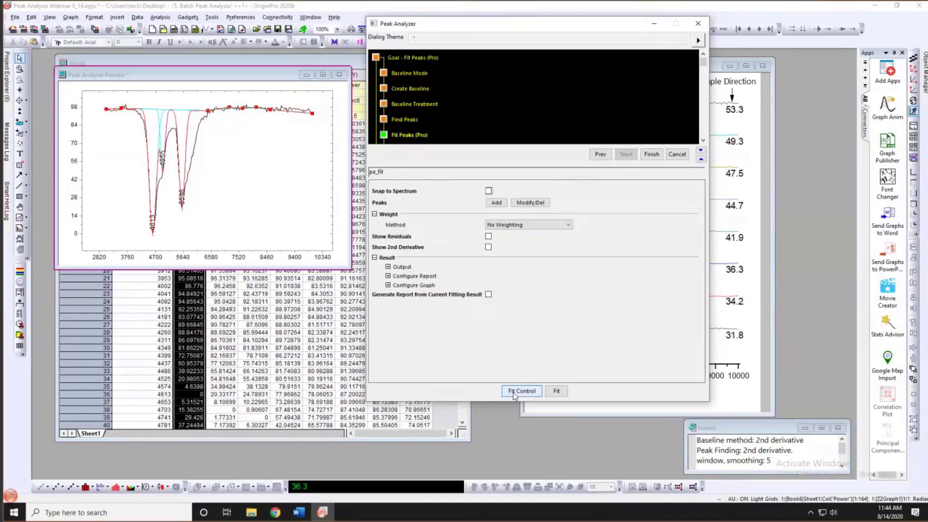
click(514, 392)
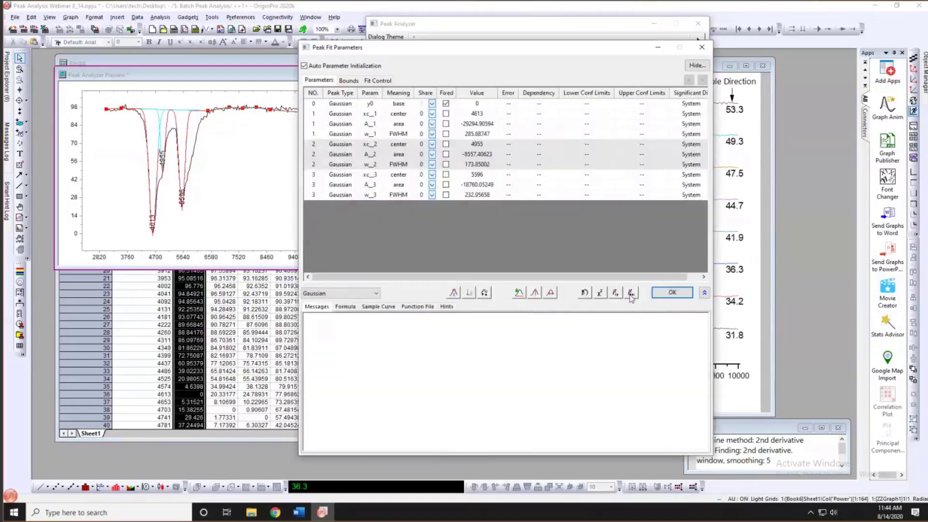
click(630, 293)
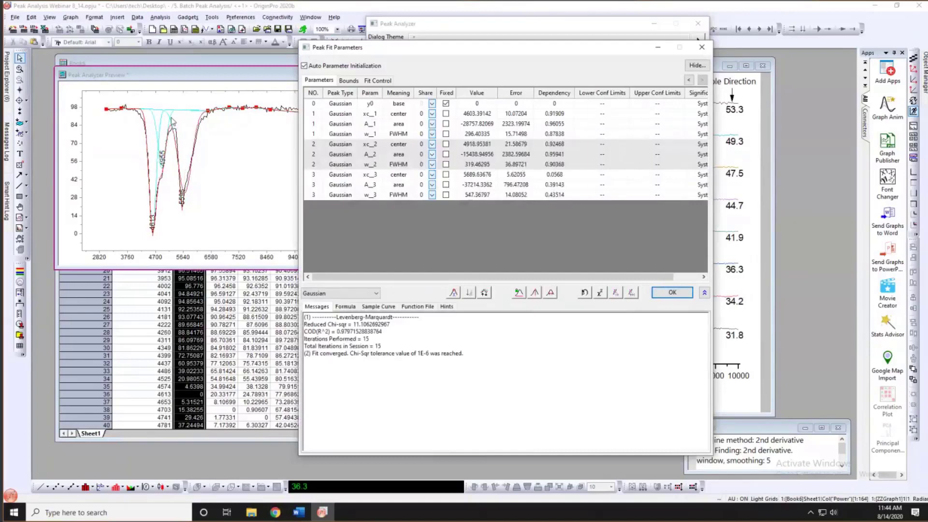
click(669, 292)
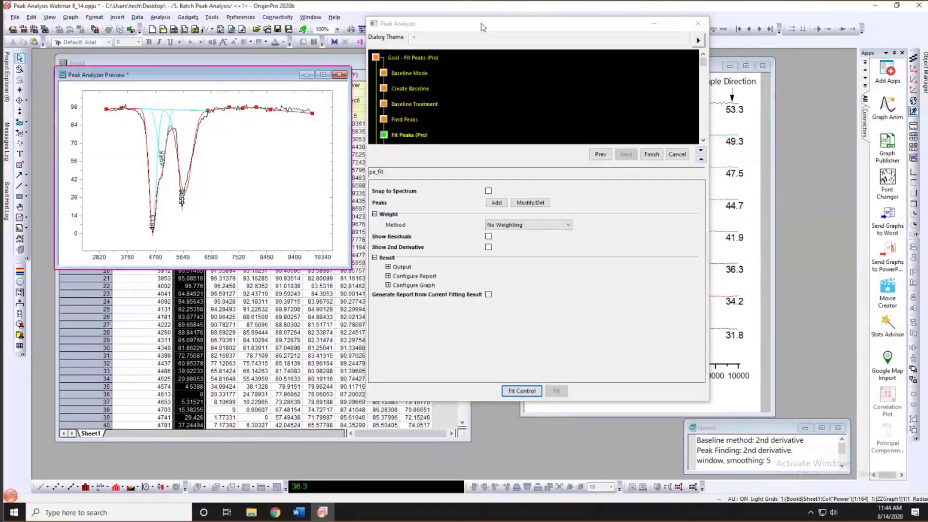
- Save the Peak Analyzer settings as a theme named BatchAnalysisTheme and close the Peak Analyzer without finishing the analysis
drag(482, 27, 490, 39)
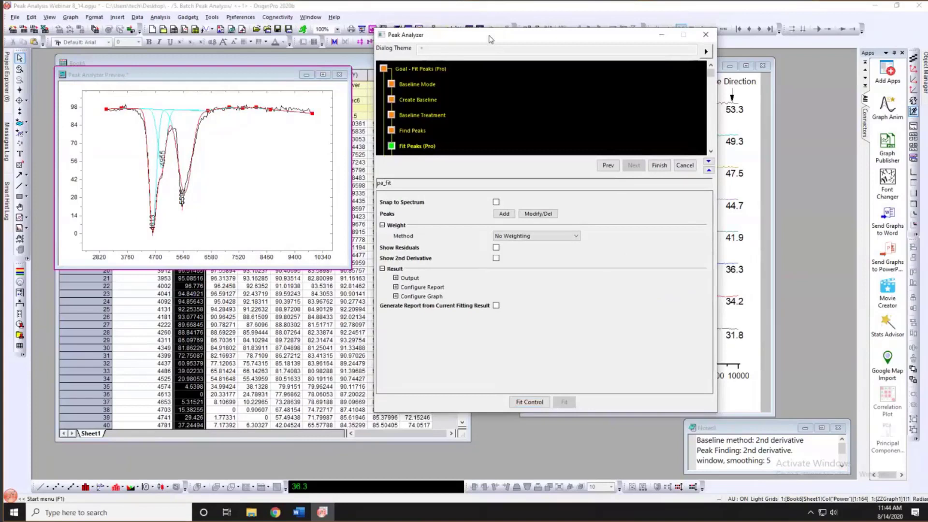
click(706, 51)
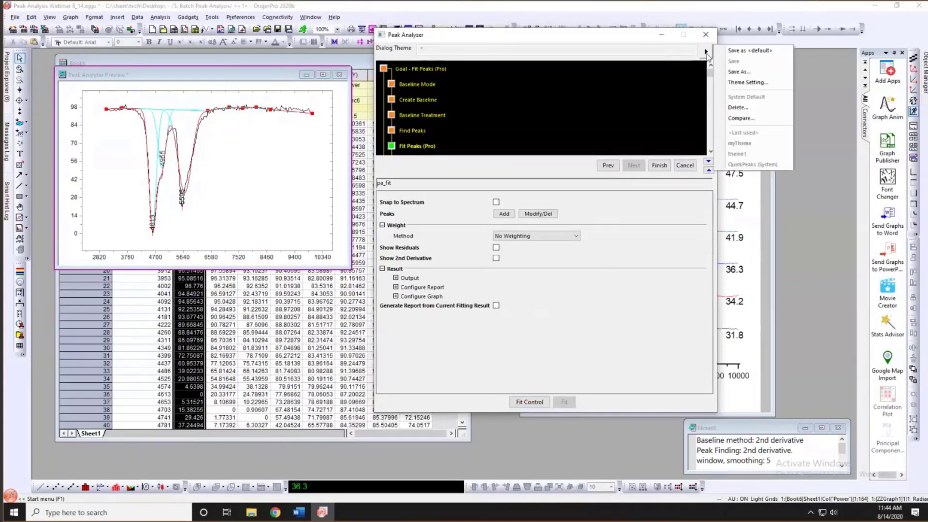
click(747, 72)
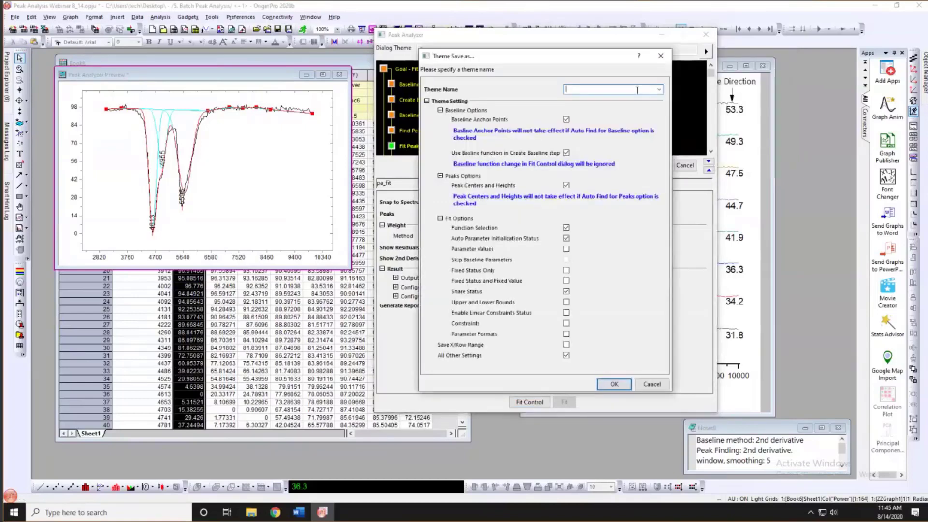
text(BatchAnalysisTheme)
click(613, 384)
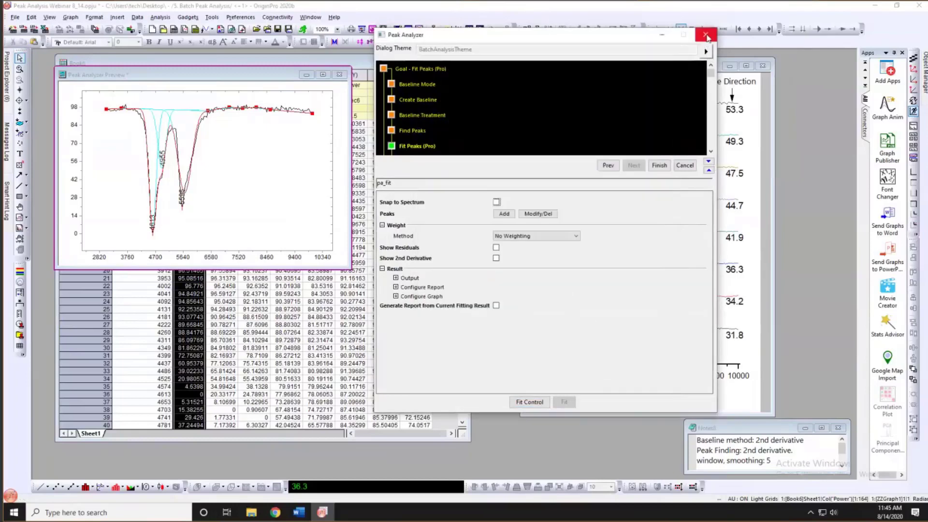
click(706, 37)
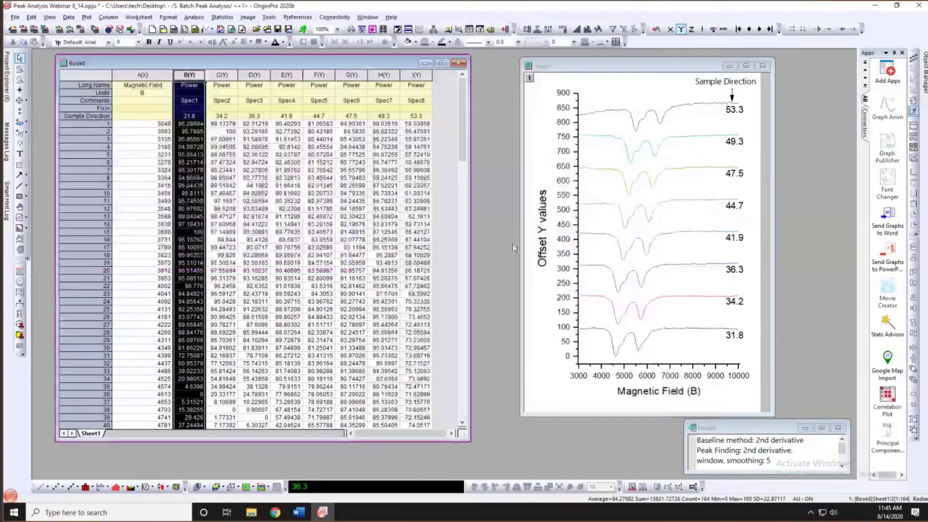
click(442, 188)
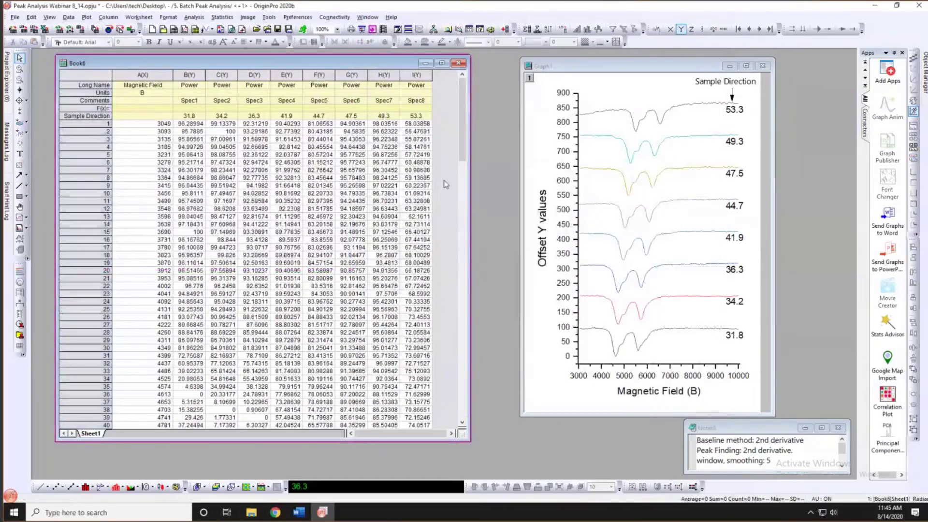
- Open Batch Peak Analysis Using Theme and set its input to columns B through I of the spectra worksheet
click(197, 19)
mouse_move(213, 72)
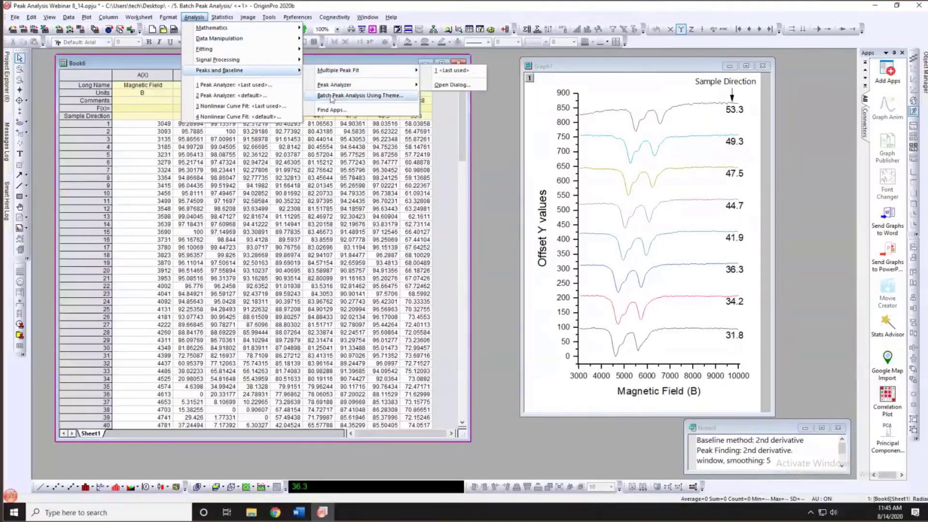
click(360, 96)
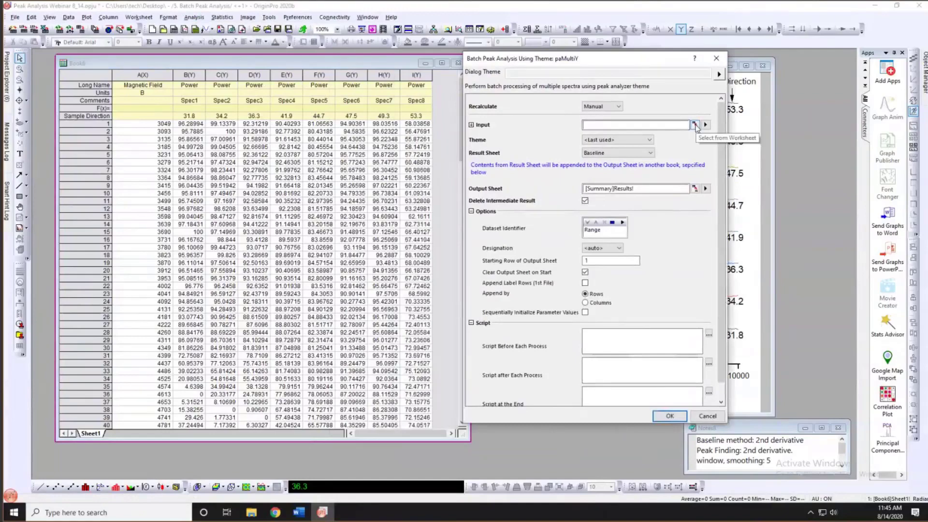
click(702, 127)
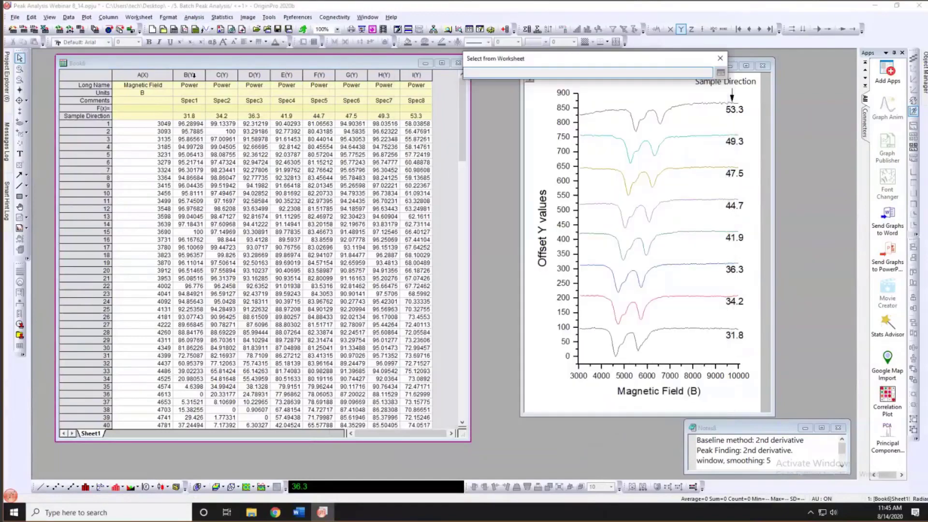
drag(193, 75, 416, 74)
click(720, 72)
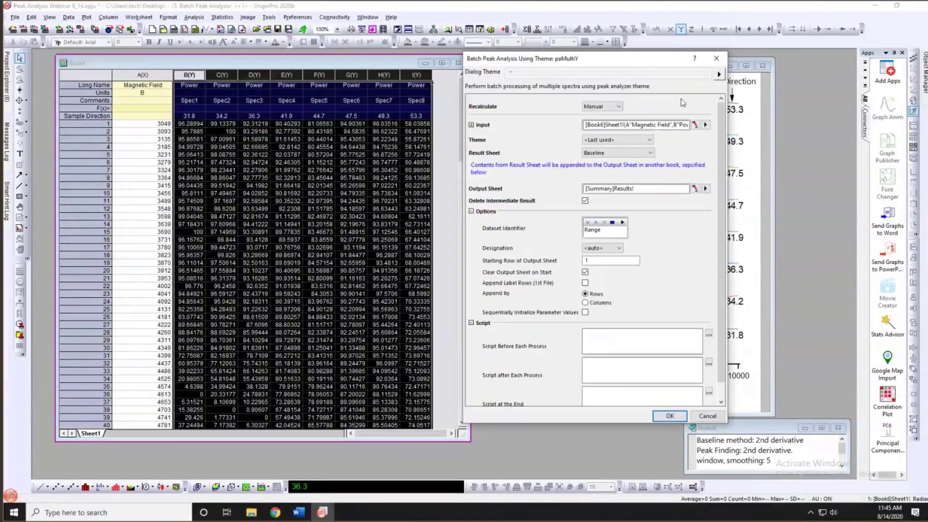
- Set the batch analysis theme to BatchAnalysisTheme and the result sheet to Peak Properties (Pro)
click(606, 140)
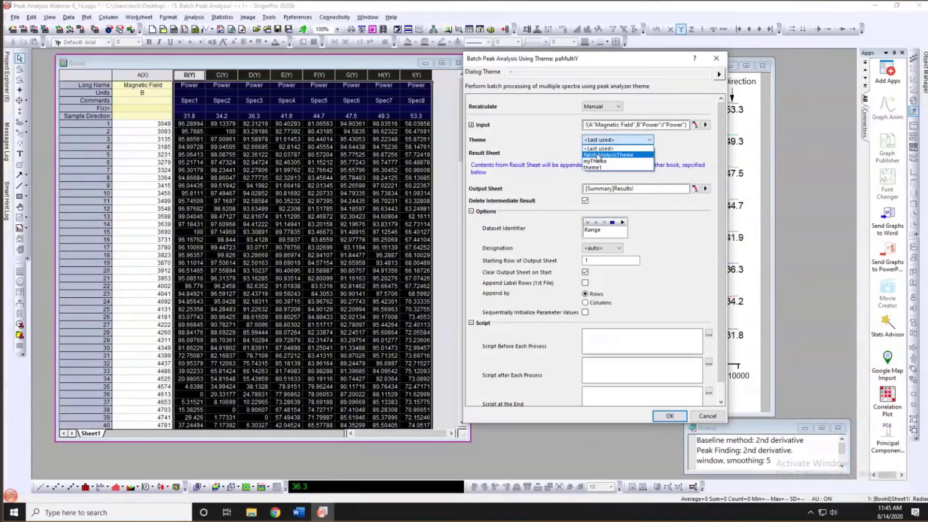
click(598, 155)
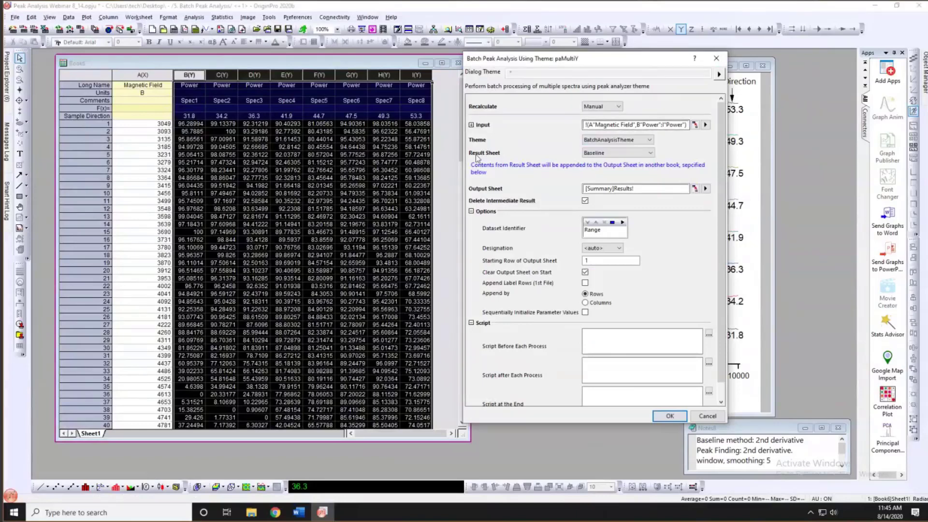
click(601, 153)
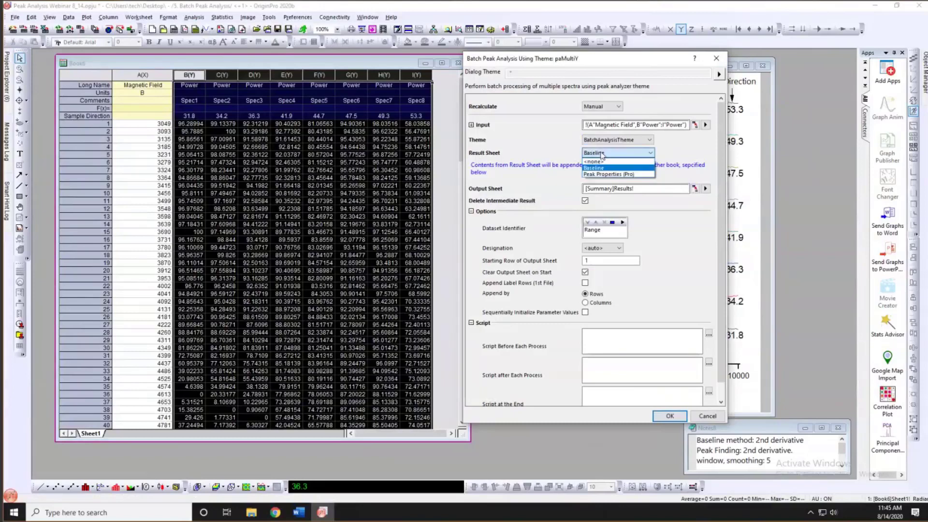
click(608, 176)
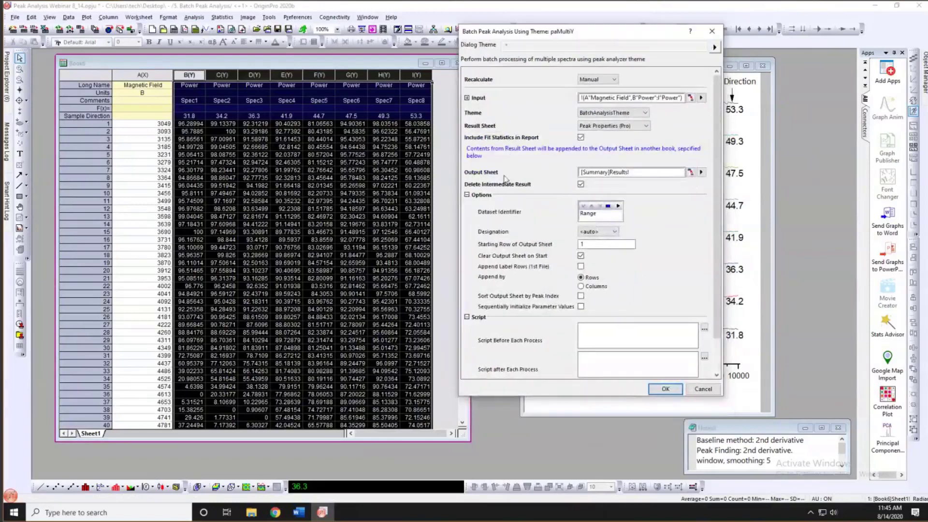
- Send the batch output to a new sheet in a new book and keep the intermediate results
click(701, 172)
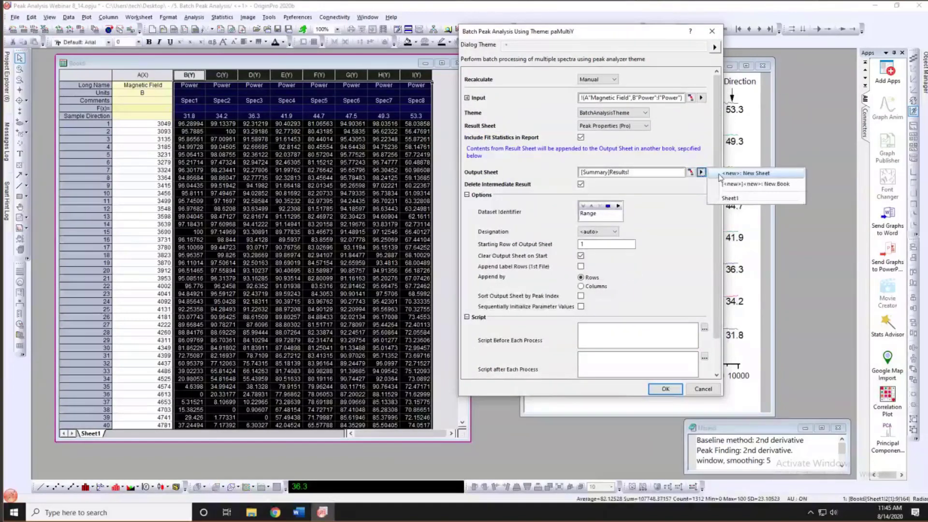
click(768, 189)
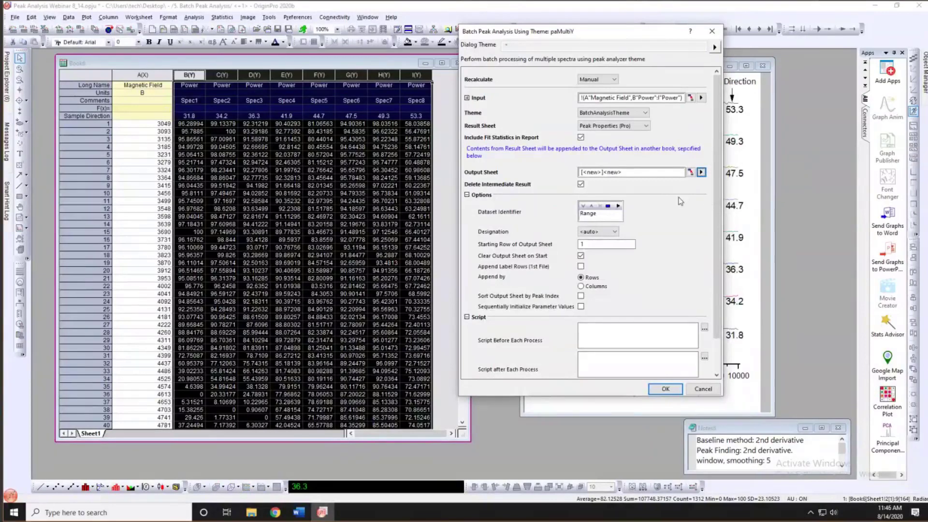
click(581, 185)
- Replace the Range dataset identifier with Sample Direction for the batch output
click(587, 214)
click(600, 206)
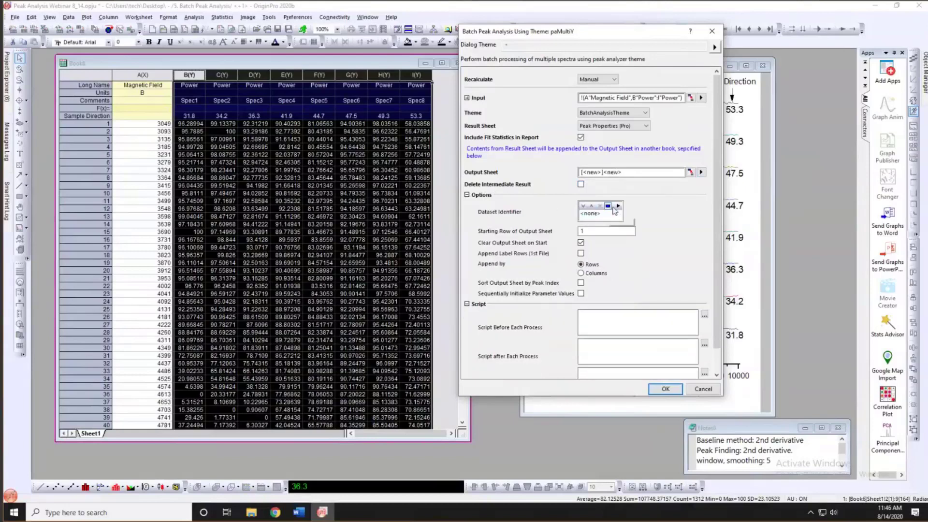
click(617, 207)
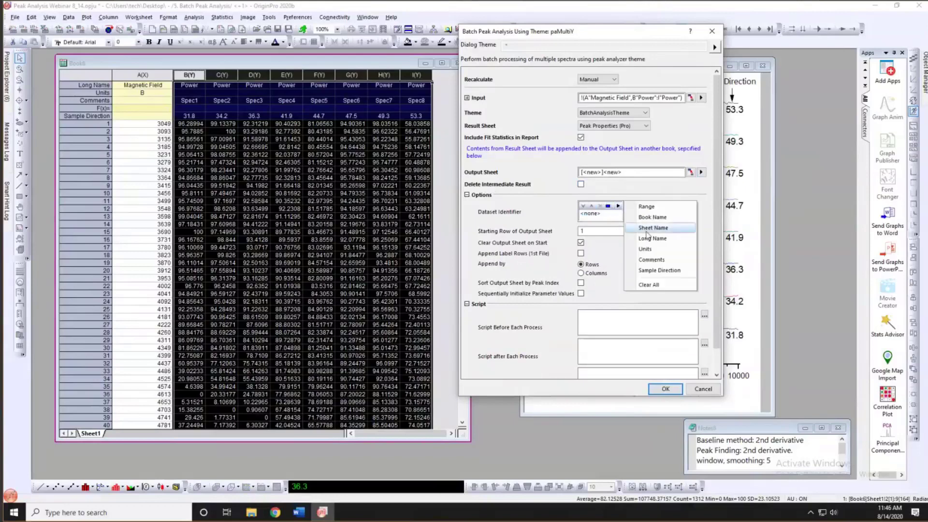
click(648, 274)
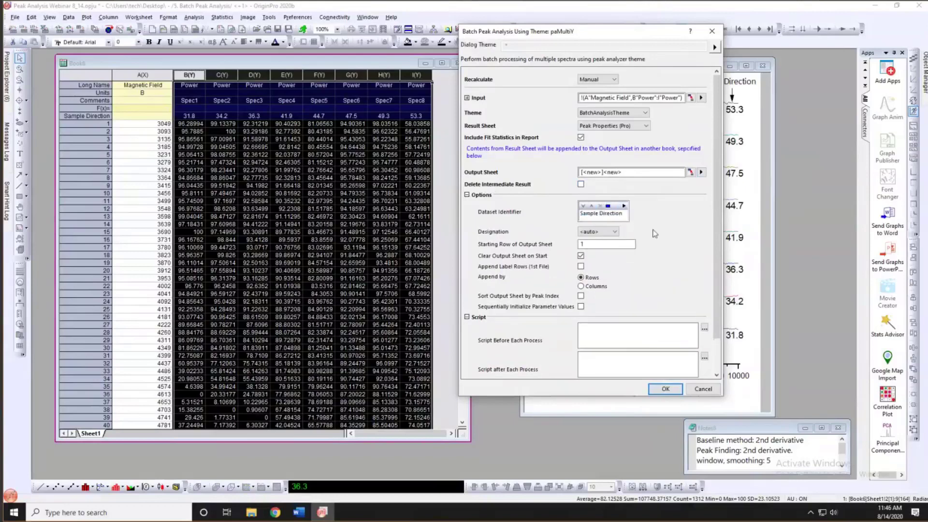
click(98, 118)
- Leave the remaining output and script options at their defaults and run the batch peak analysis
scroll(646, 280, down, 1)
scroll(645, 278, down, 1)
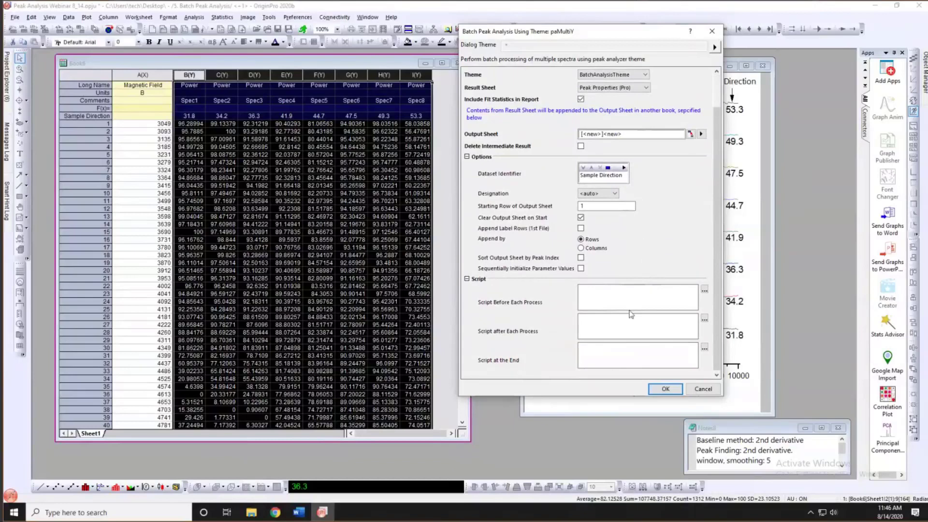
click(664, 389)
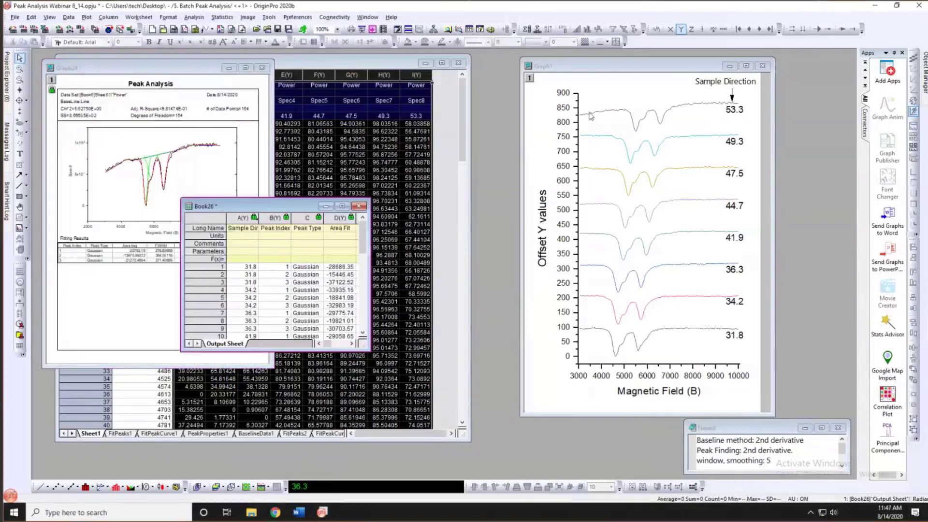
- Reposition and enlarge the batch output workbook so its peak property columns and all result rows show
drag(203, 206, 505, 109)
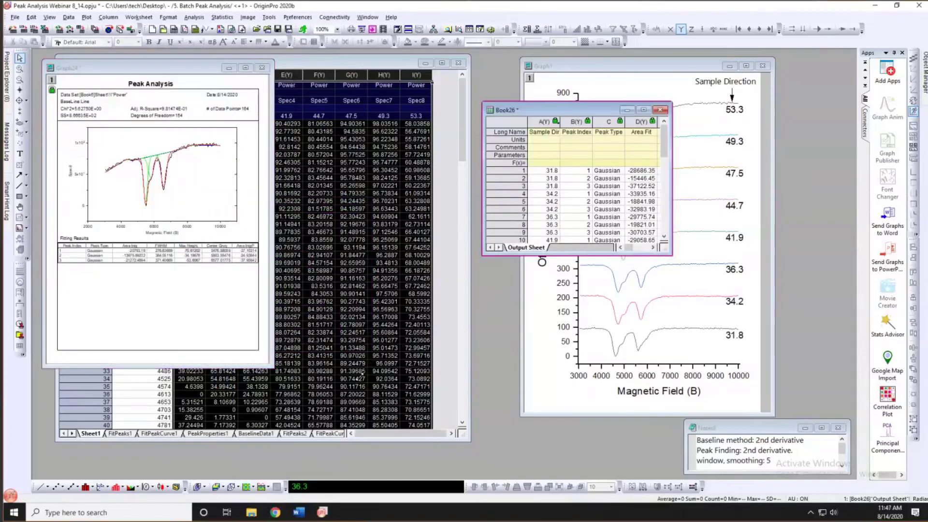
drag(483, 254, 327, 386)
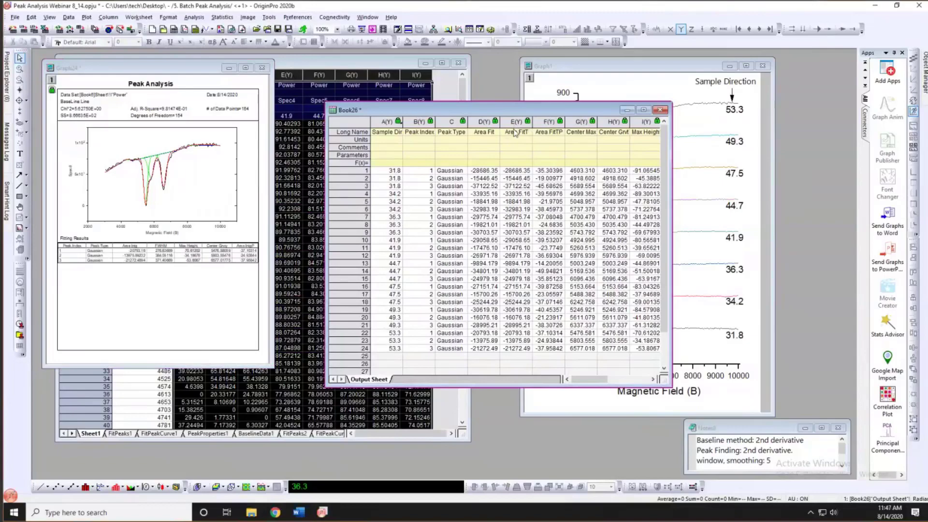
drag(383, 114, 513, 129)
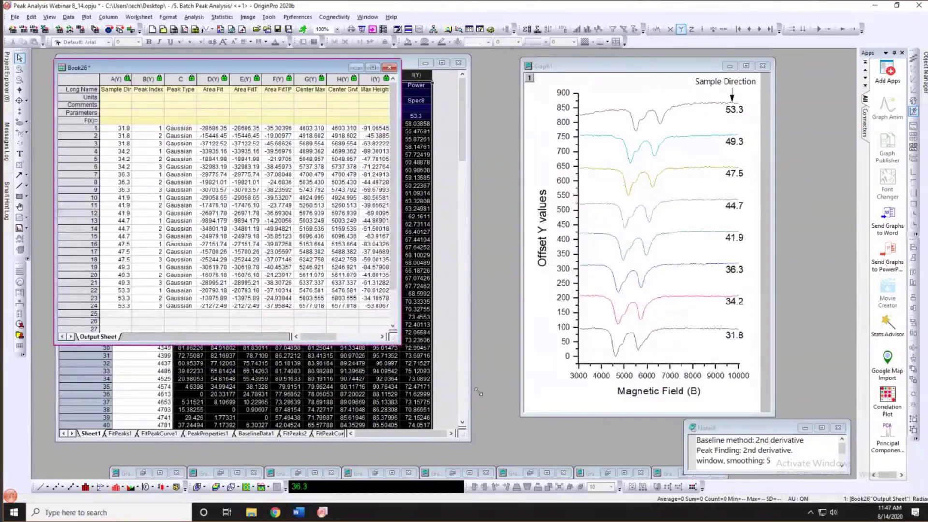
drag(478, 391, 485, 396)
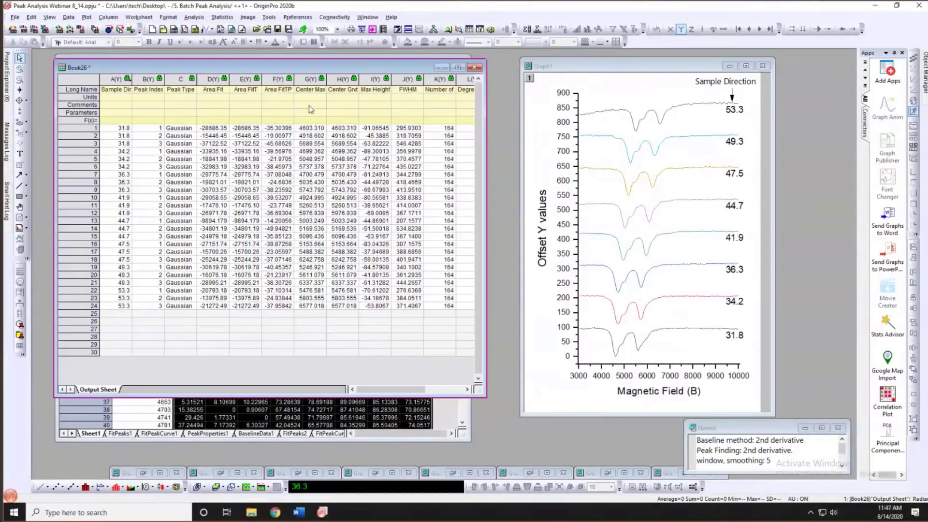
- Widen the Center Max column of the Output Sheet to fit its values and plot it in a new graph
click(311, 79)
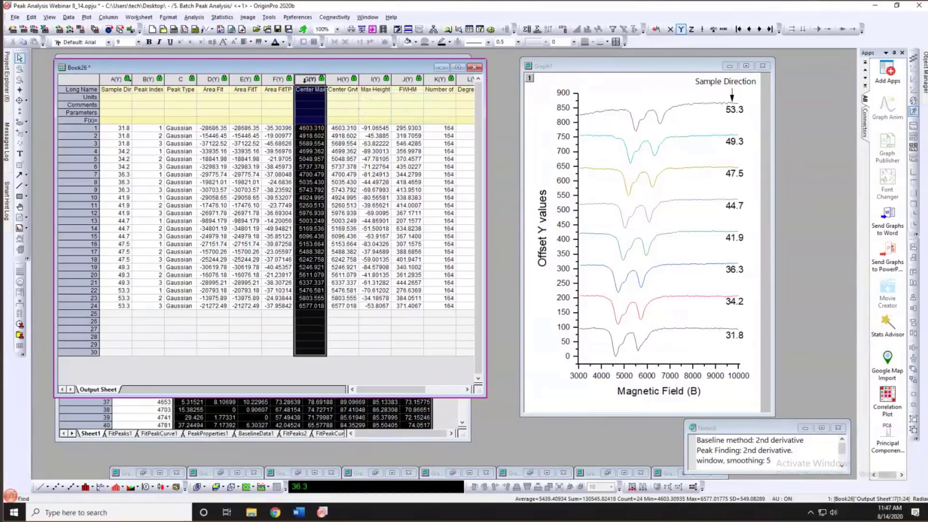
double_click(327, 79)
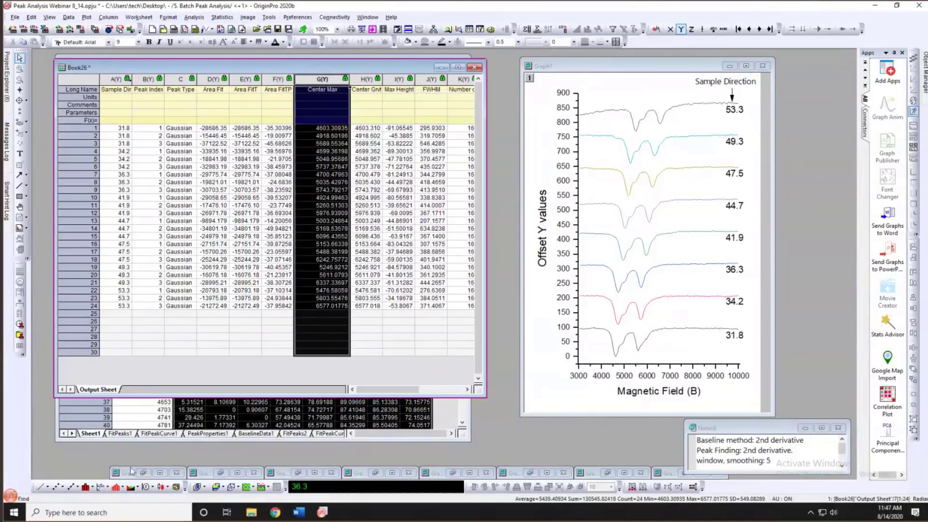
click(73, 485)
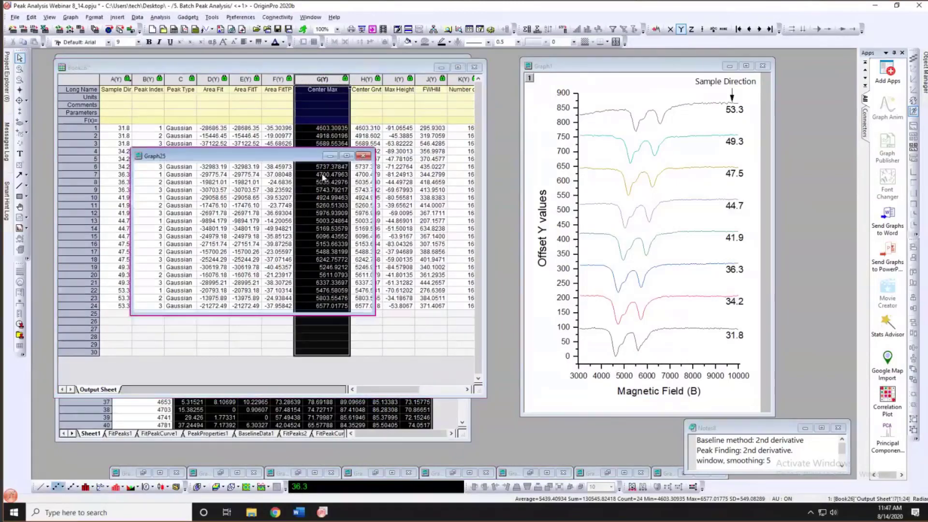
- Enlarge the Center Max graph to examine its points against row numbers, and delete that graph
drag(306, 152, 301, 108)
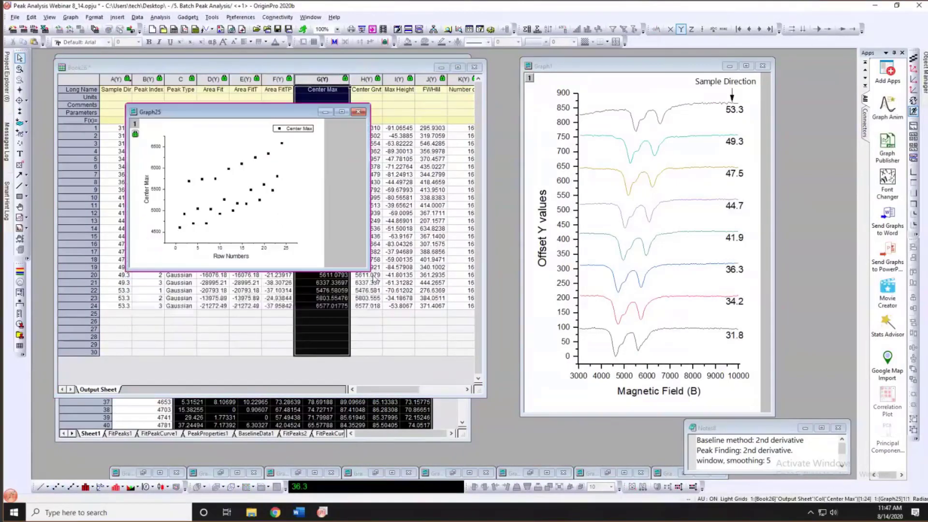
drag(475, 371, 503, 395)
drag(478, 112, 615, 138)
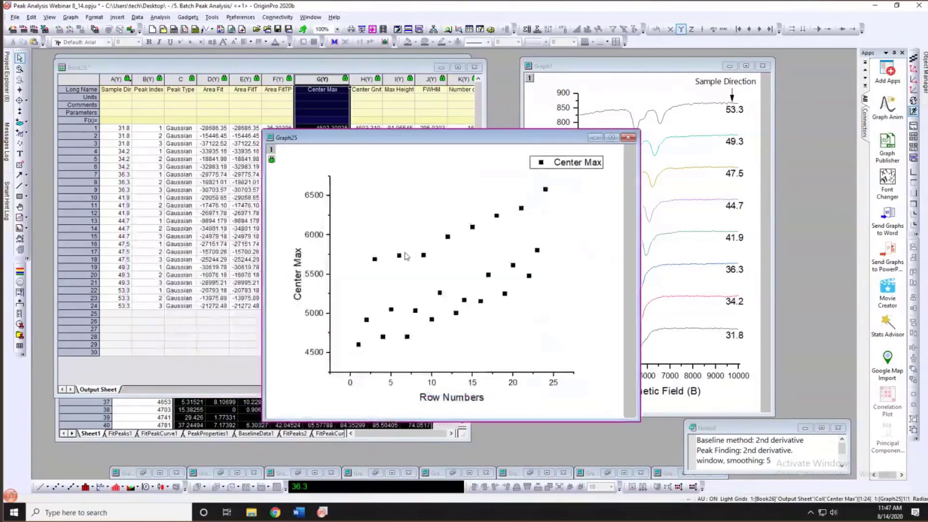
click(399, 256)
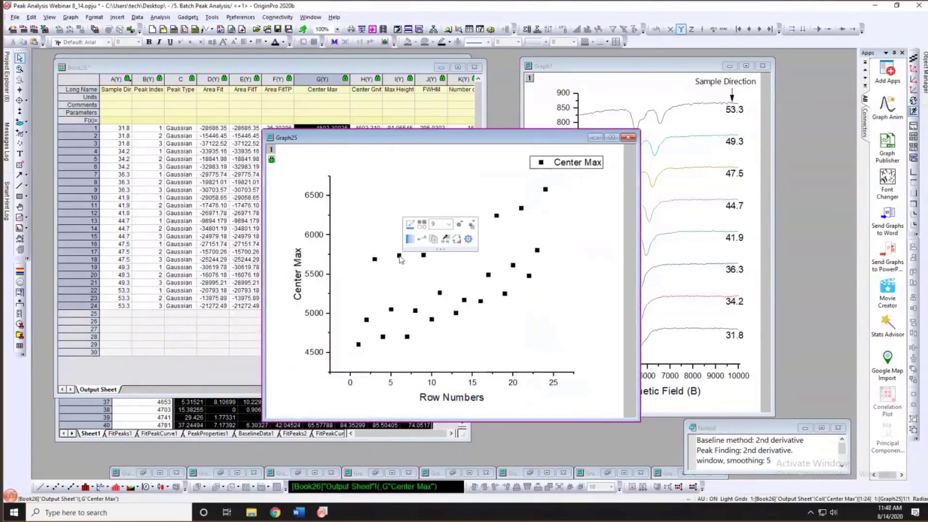
click(628, 137)
click(415, 280)
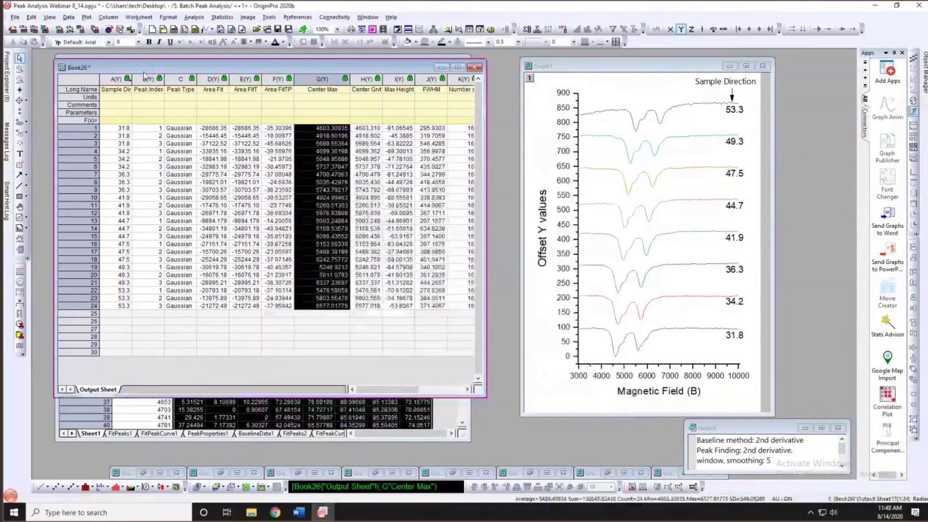
- Set the Sample Direction column as X and plot Center Max against it as a scatter in a new, enlarged graph
click(116, 79)
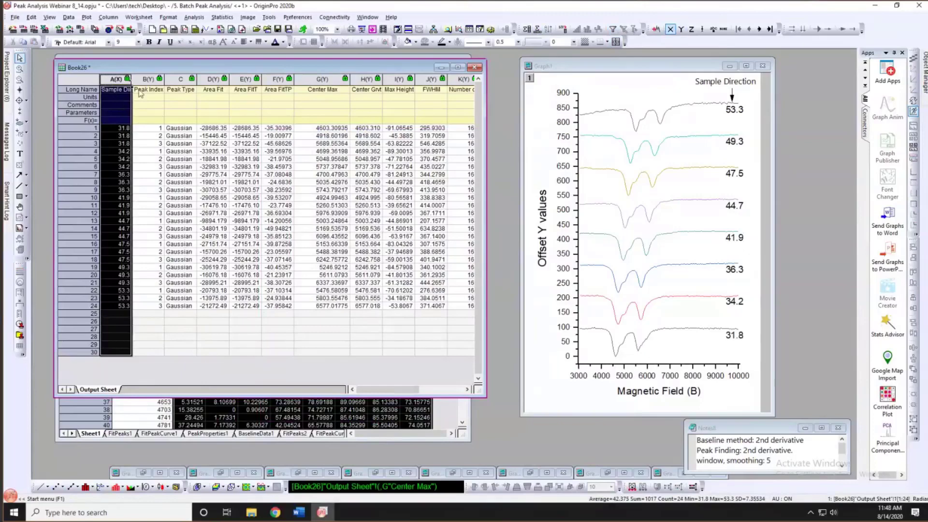
click(322, 79)
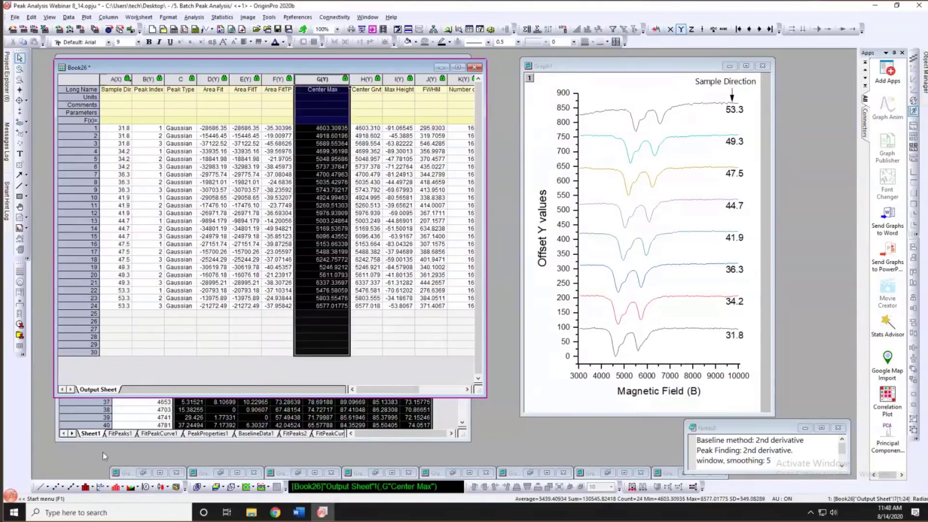
click(57, 486)
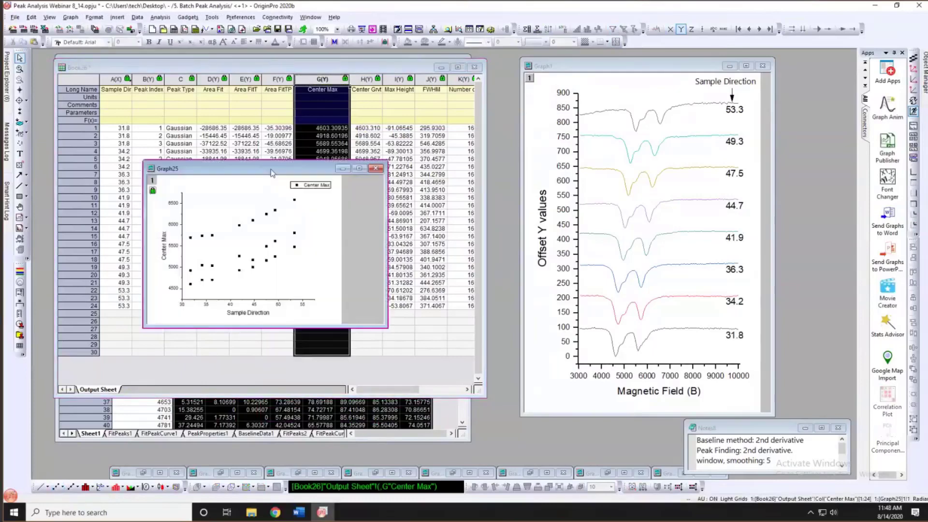
drag(374, 299, 494, 404)
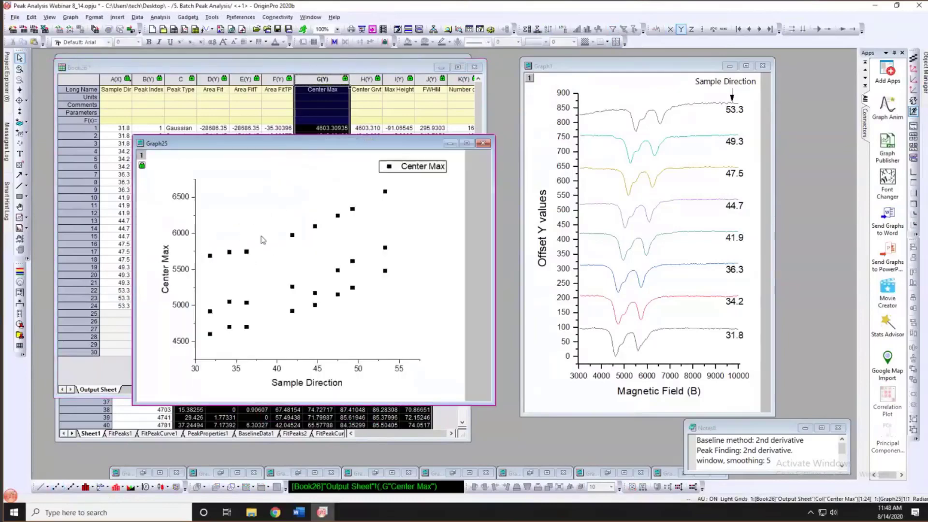
- Color the Center Max scatter points by point, indexing them to the Peak Index column
click(284, 245)
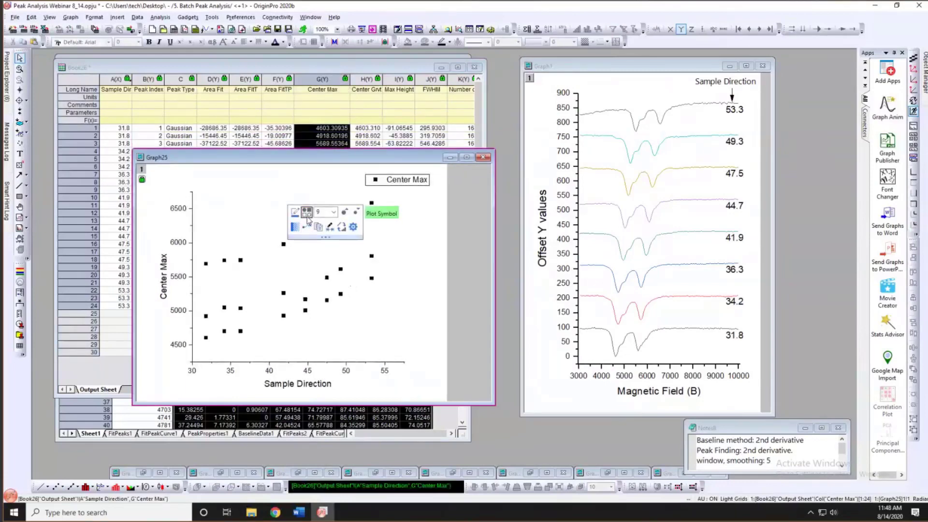
click(296, 213)
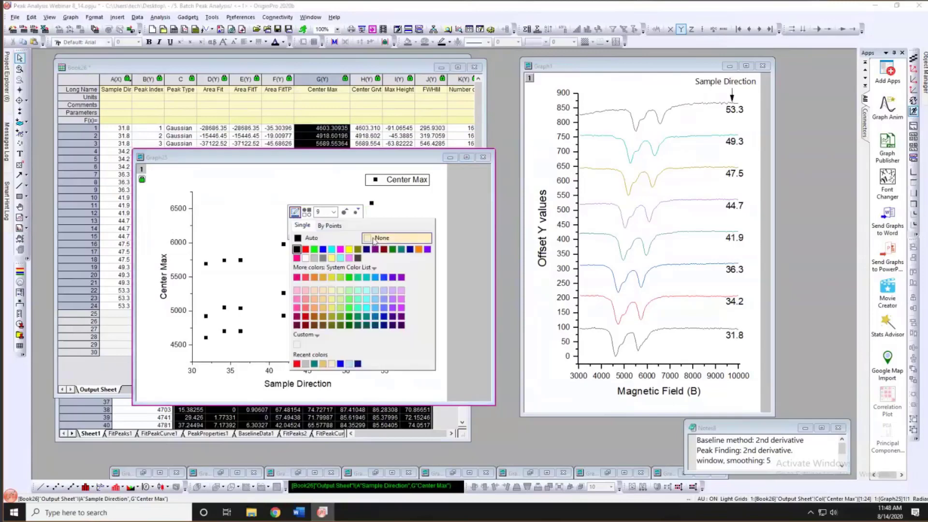
click(329, 226)
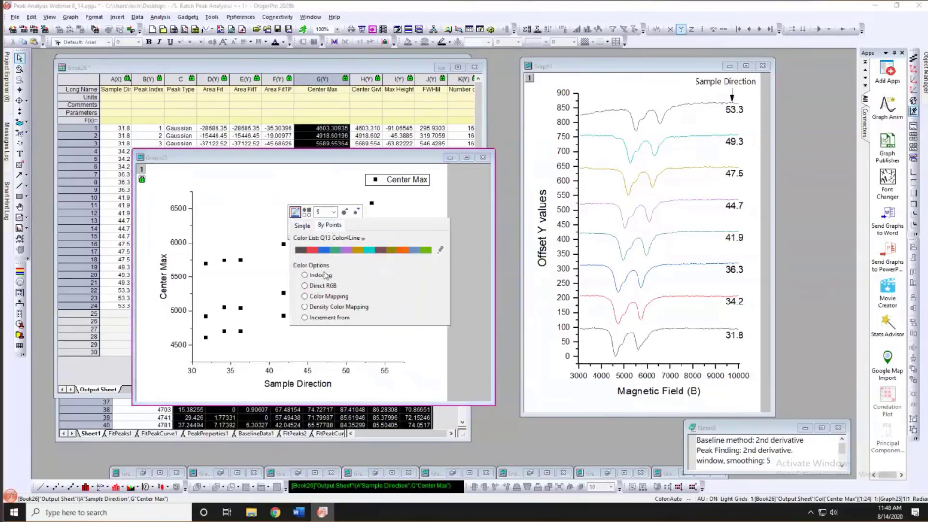
mouse_move(325, 275)
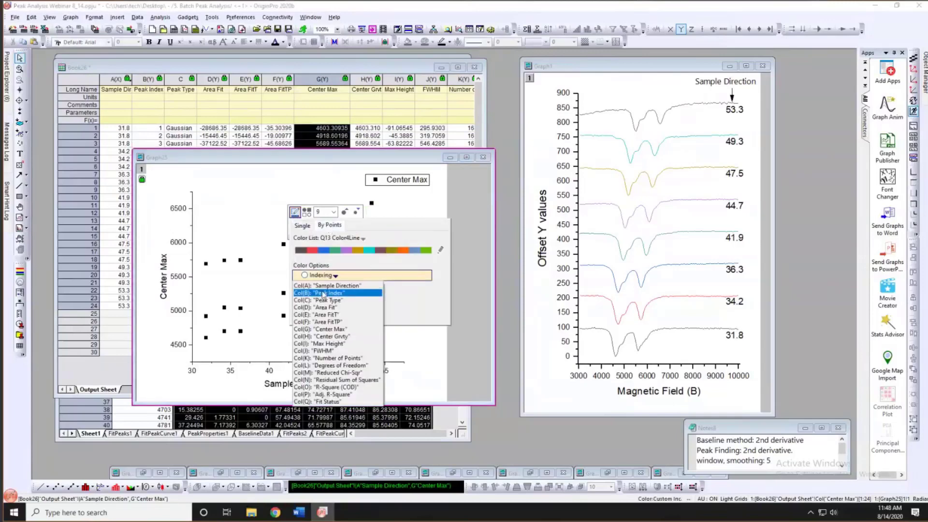
click(328, 293)
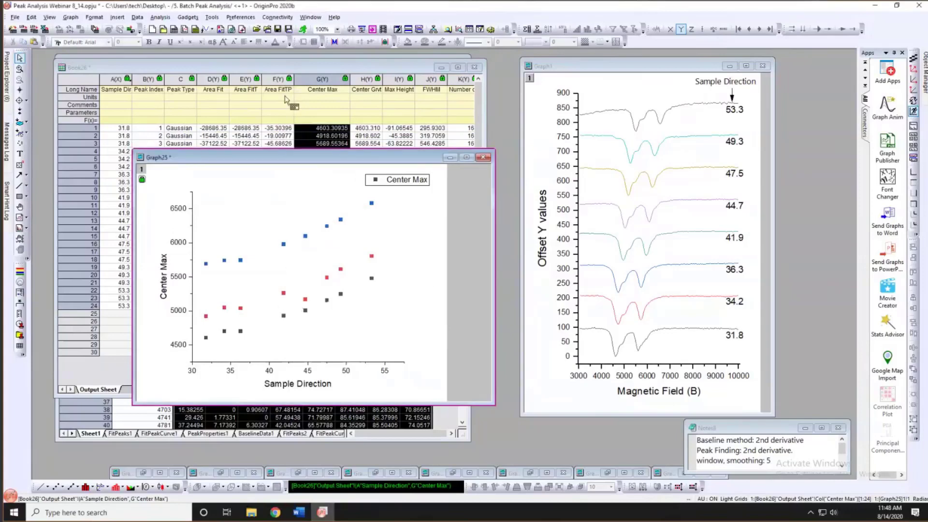
- Reposition and enlarge the Center Max graph window and change the plot symbols to solid circles
drag(348, 157, 268, 78)
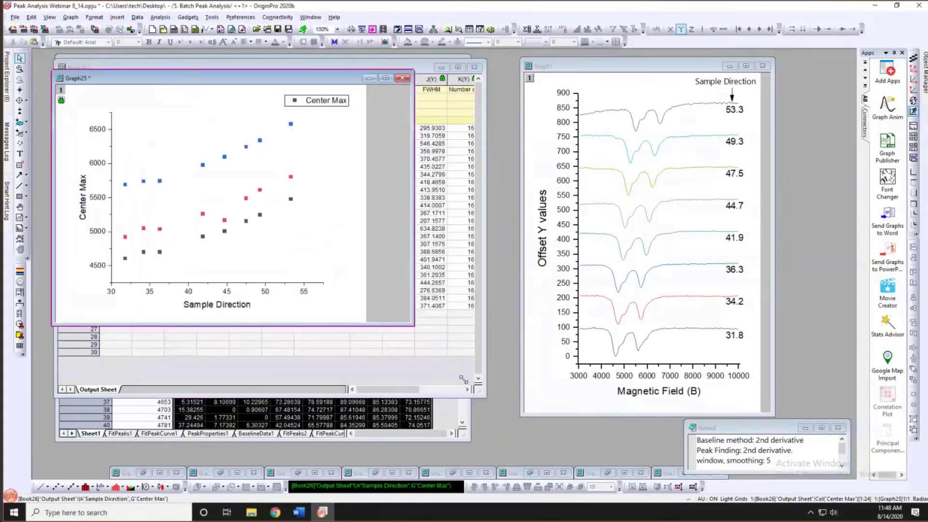
click(316, 153)
click(337, 124)
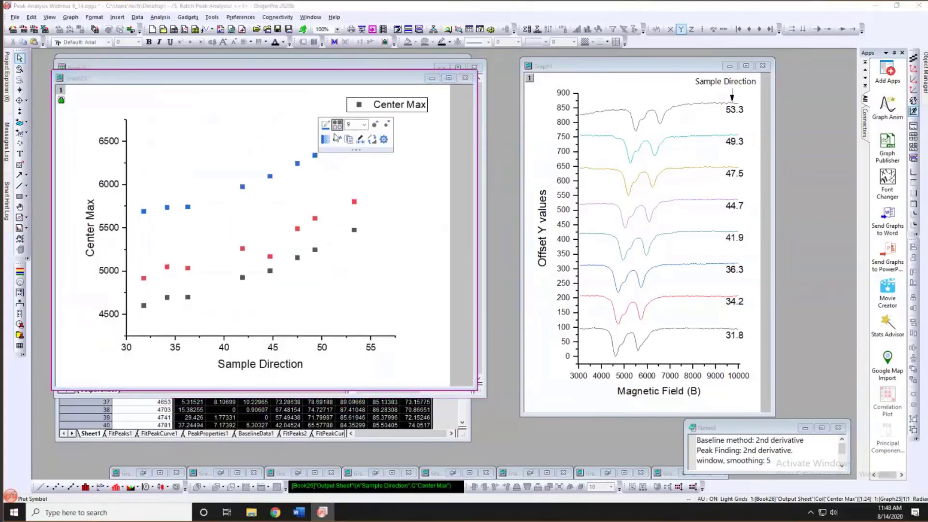
click(325, 234)
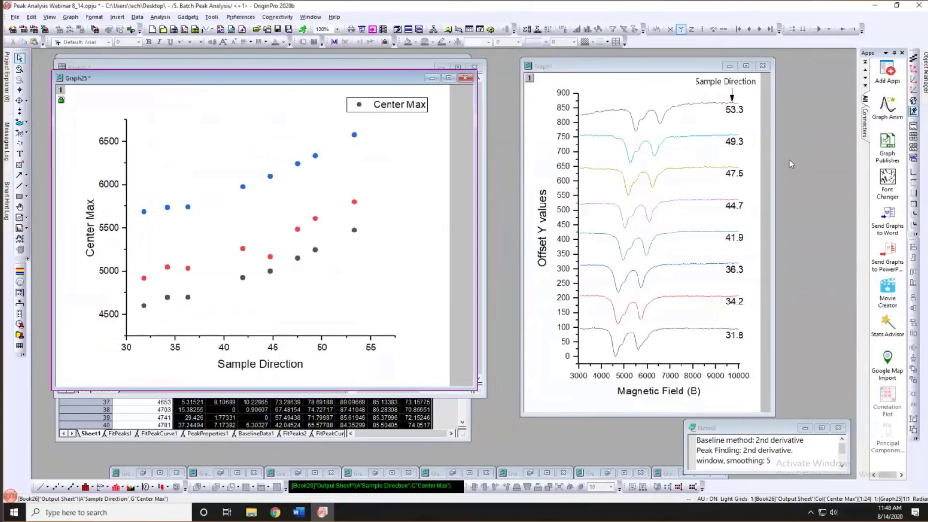
- Exchange the X and Y axes of the Center Max graph and arrange it side by side with the stacked spectra graph
click(912, 101)
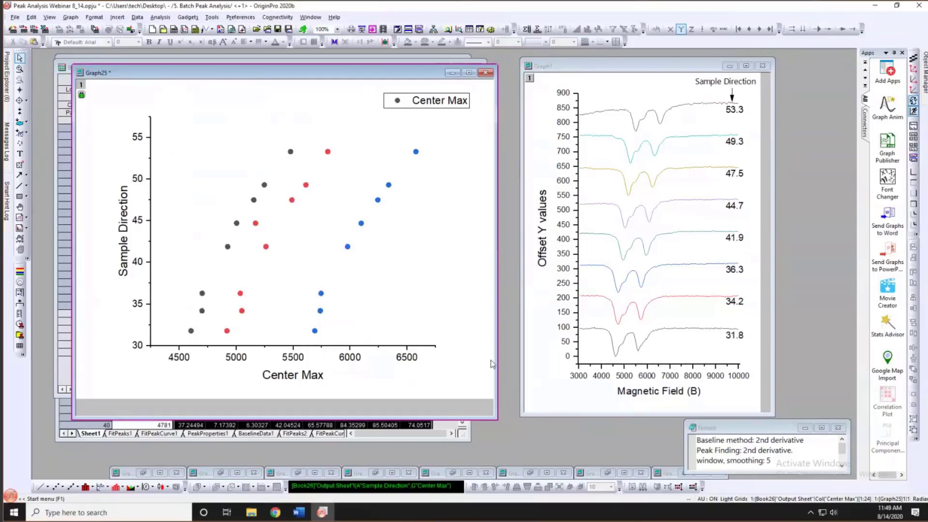
click(618, 338)
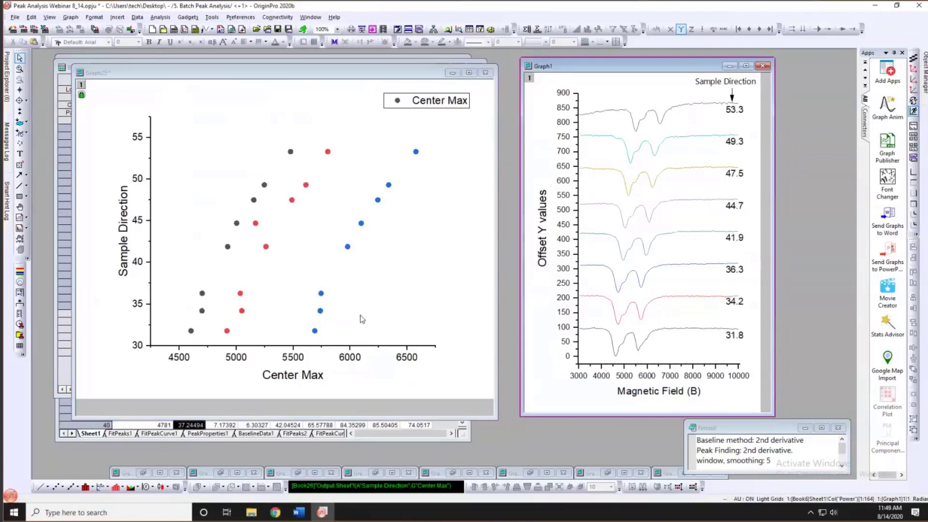
drag(475, 264, 445, 263)
drag(401, 76, 435, 75)
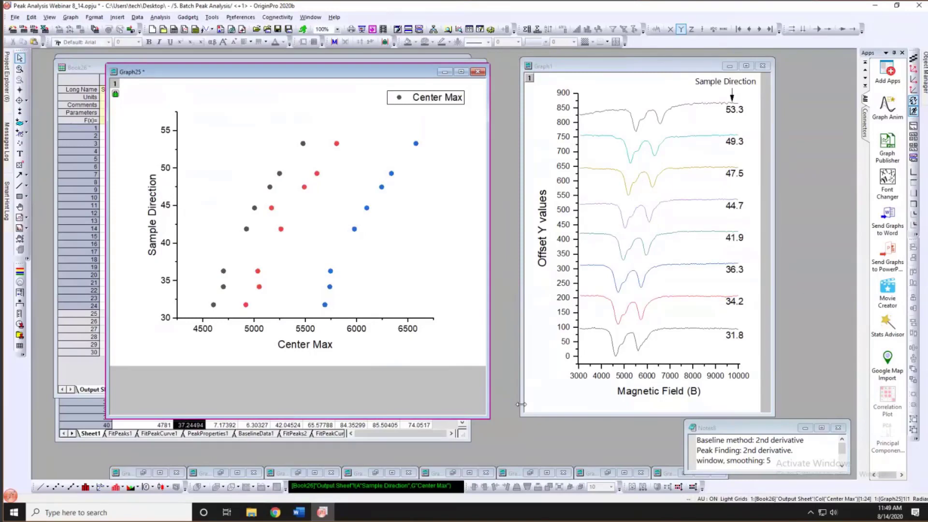
click(711, 68)
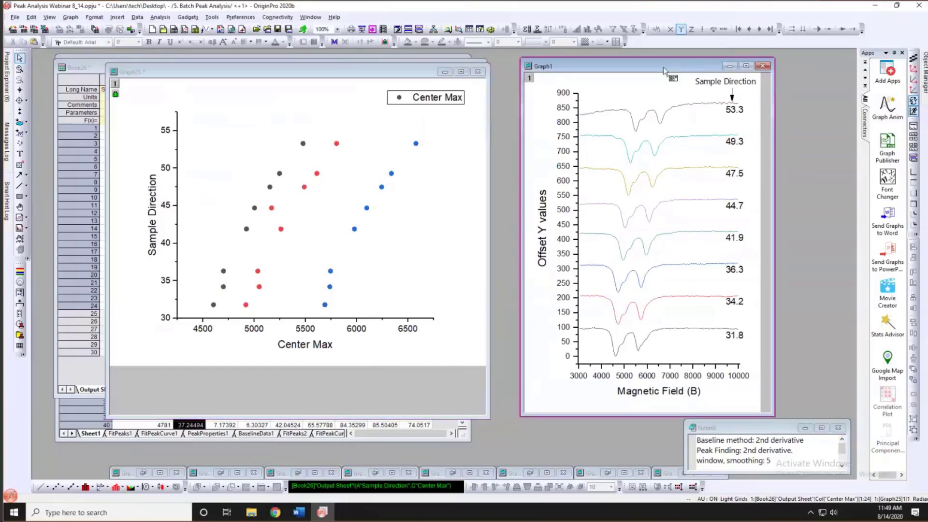
drag(664, 71, 615, 71)
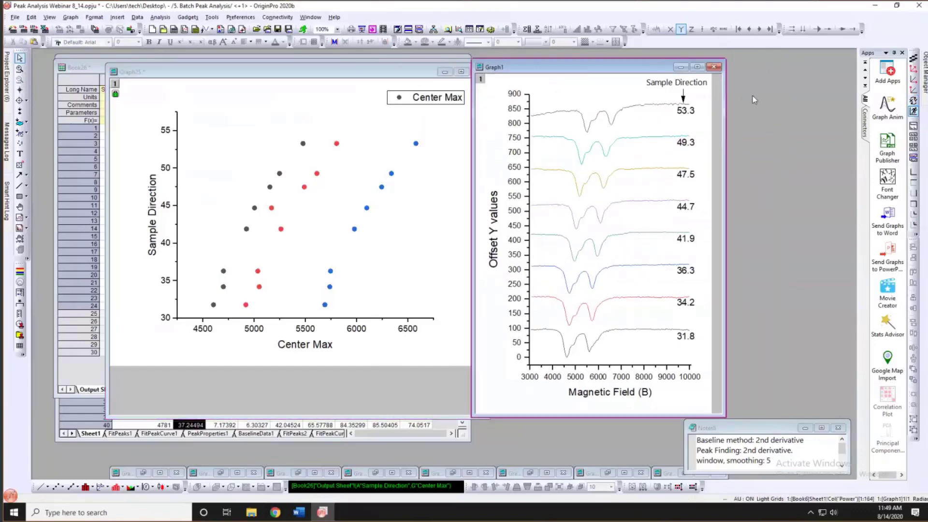